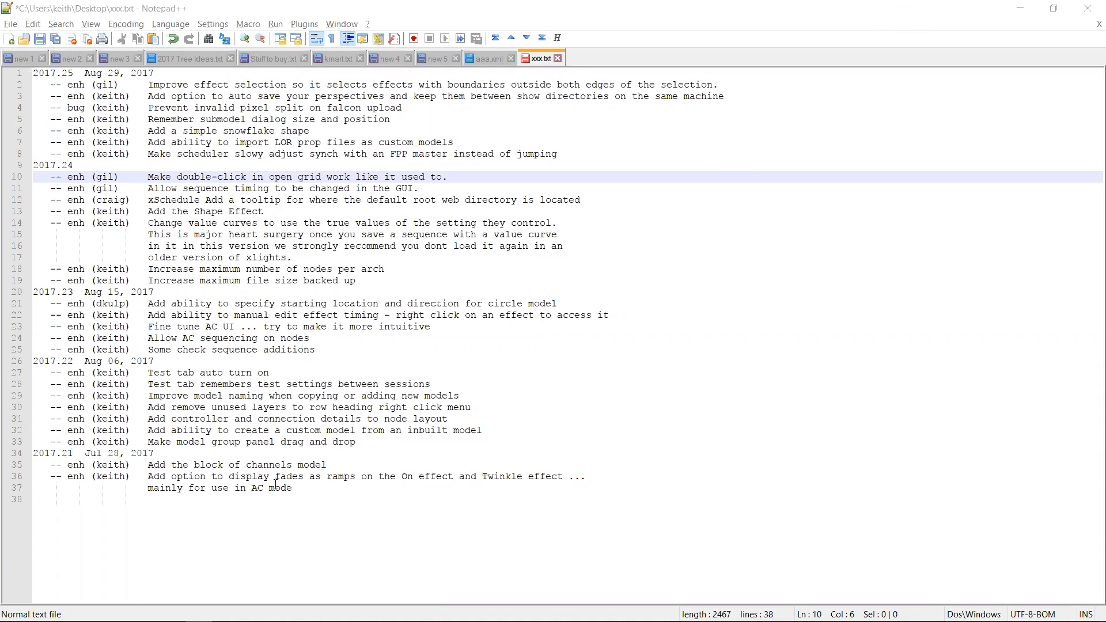
left_click_drag(322, 491, 22, 479)
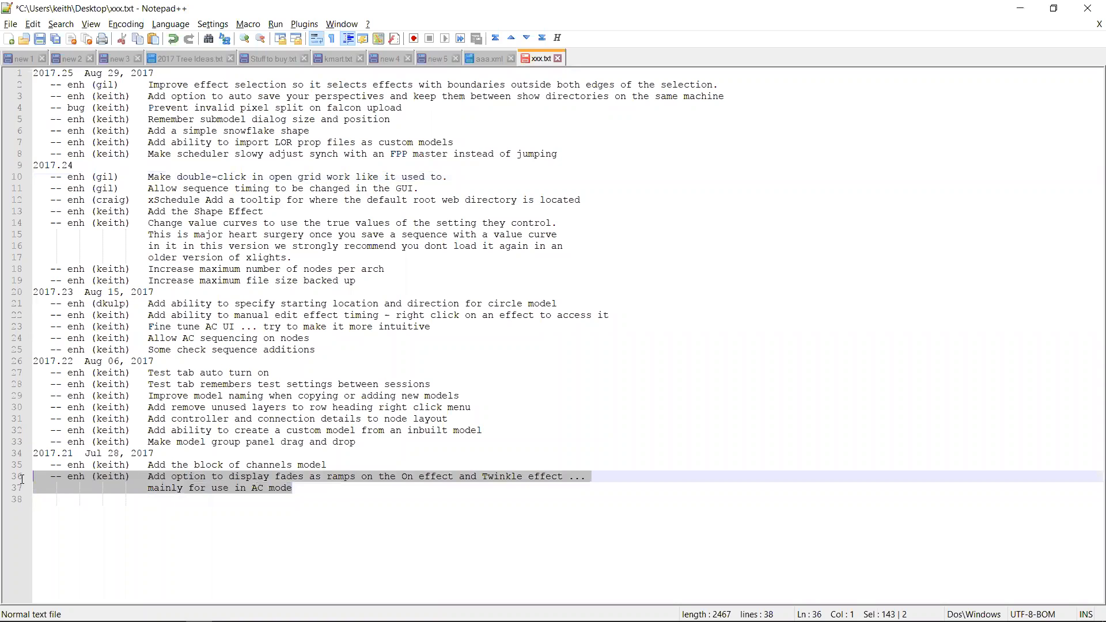
left_click(218, 477)
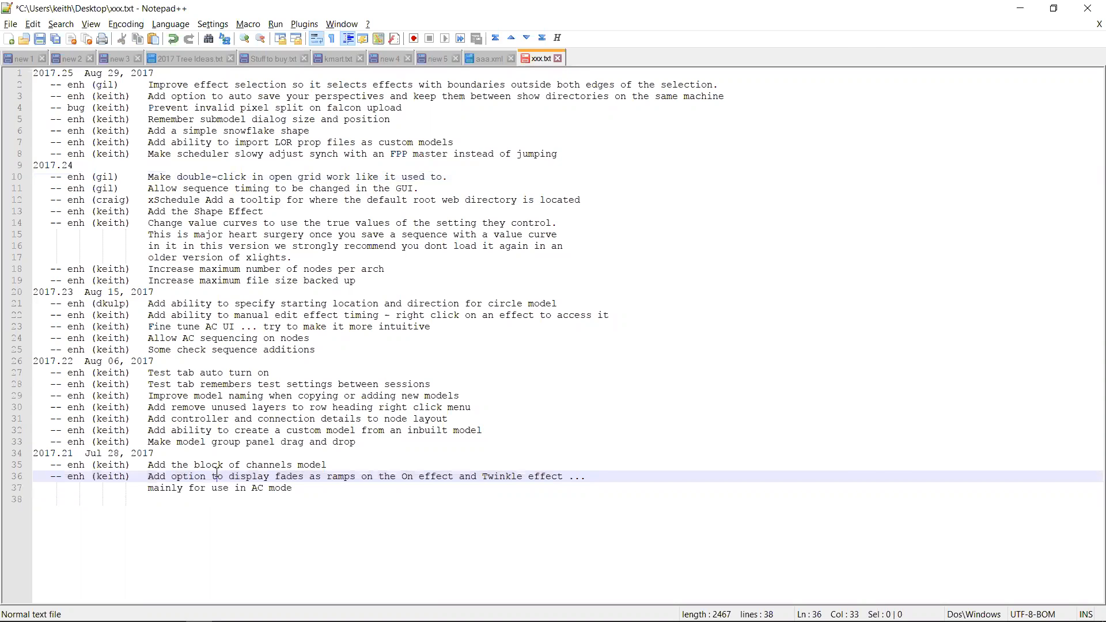
left_click(323, 491)
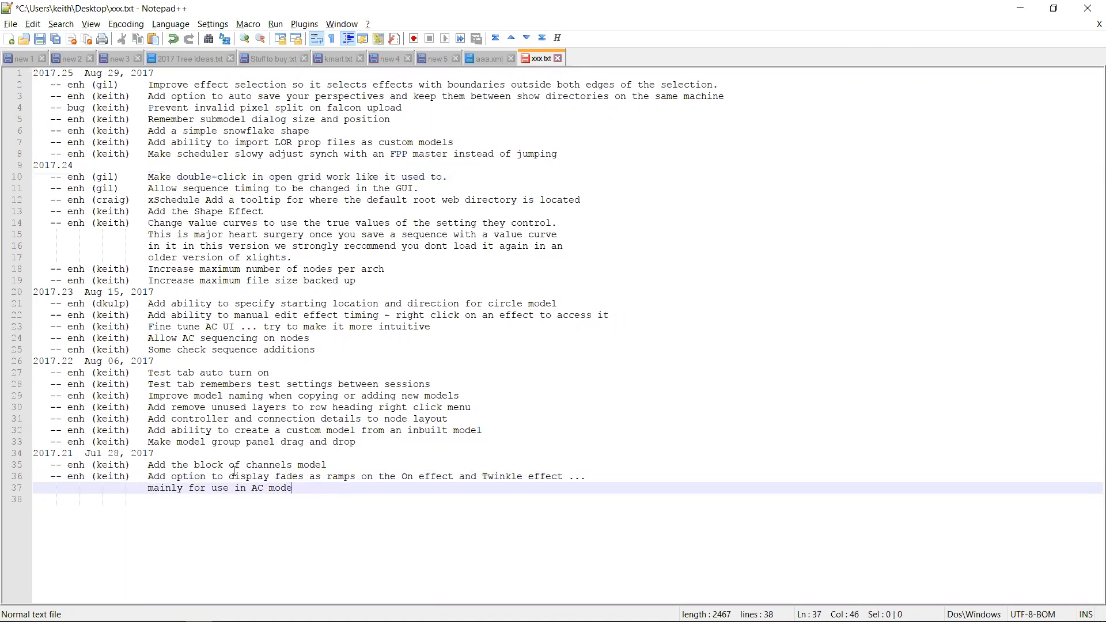
Step: Switch to xLights and set the show directory to a new Desktop folder named sdsda
key("alt+Tab")
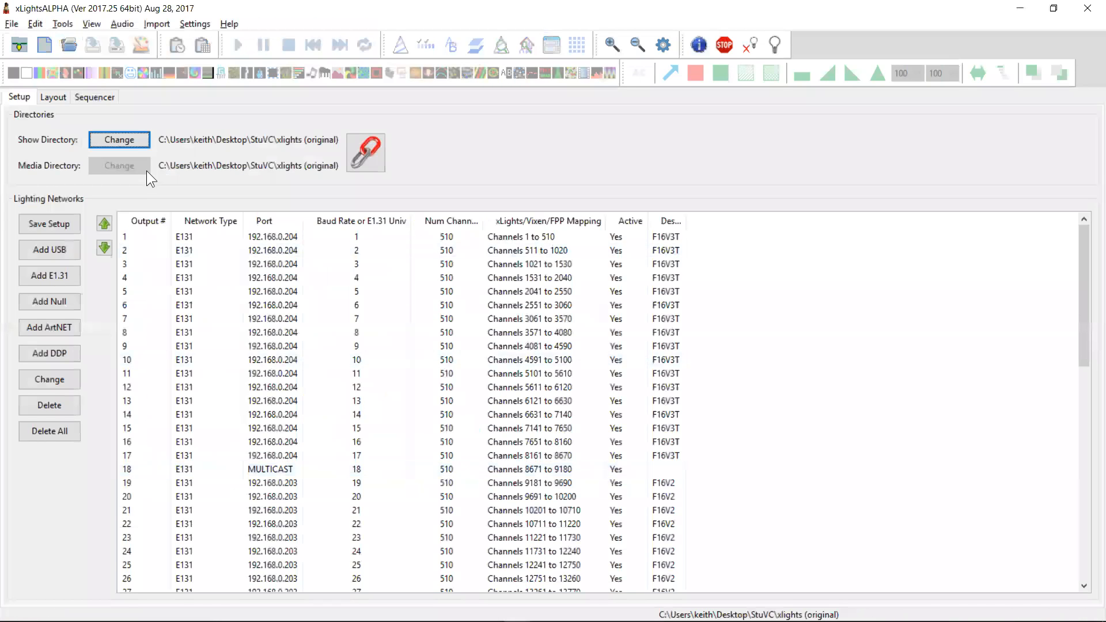
left_click(113, 138)
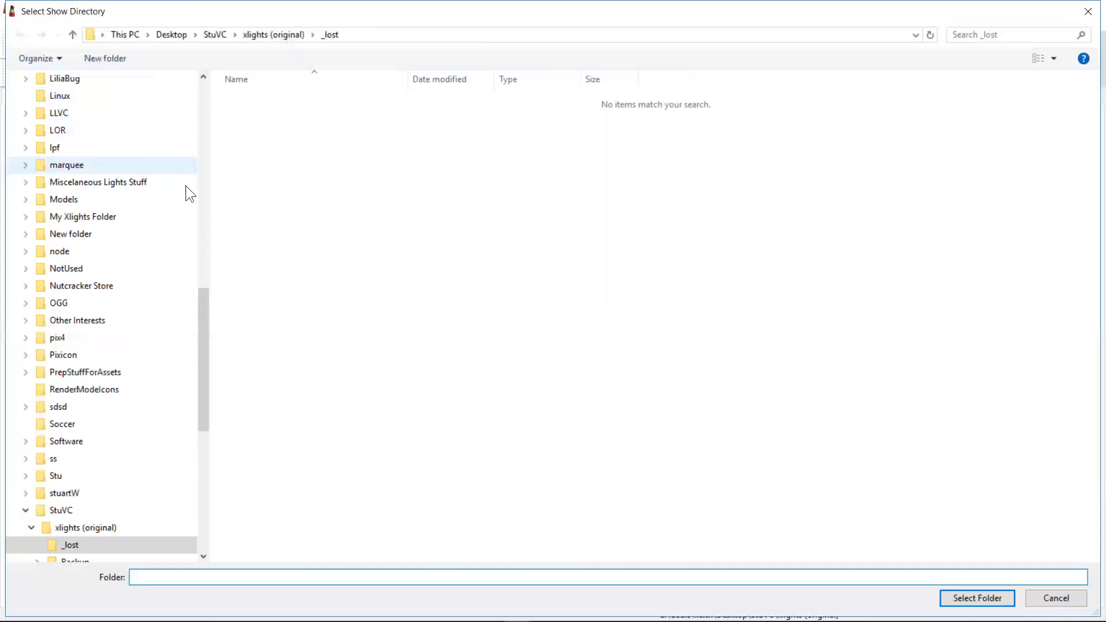
left_click_drag(206, 303, 207, 108)
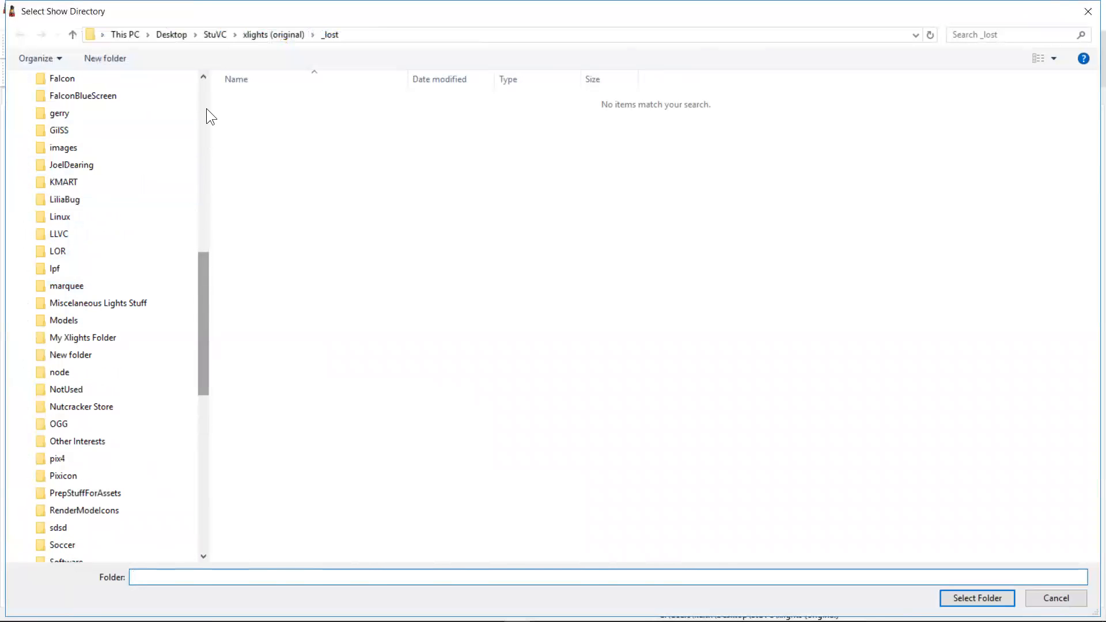
left_click(172, 33)
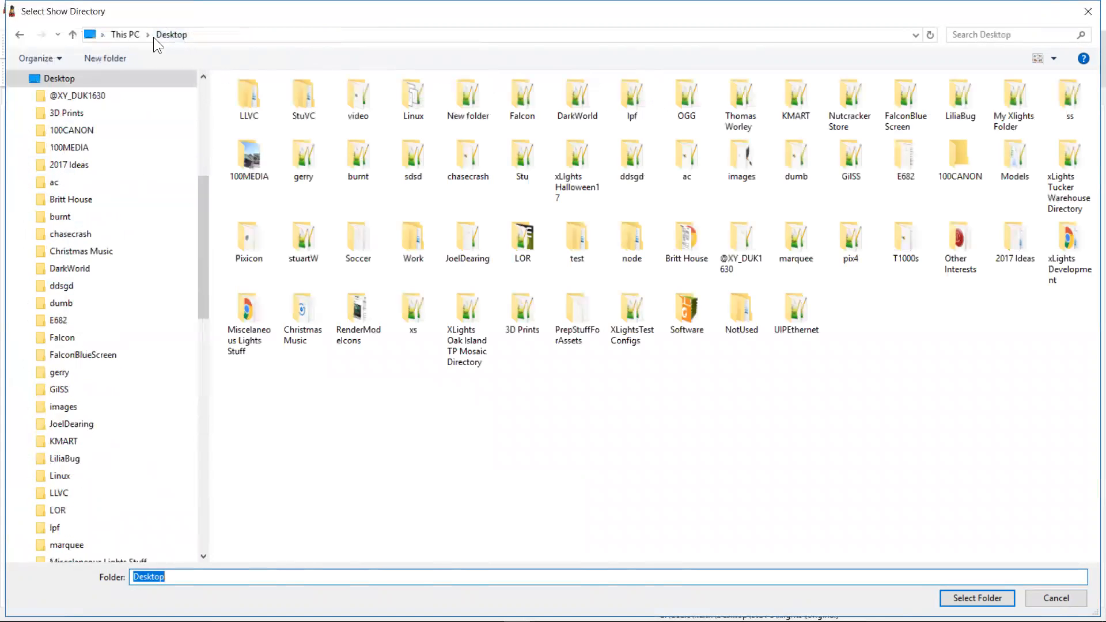
left_click(98, 62)
type("sdsda")
key("Return")
key("Return")
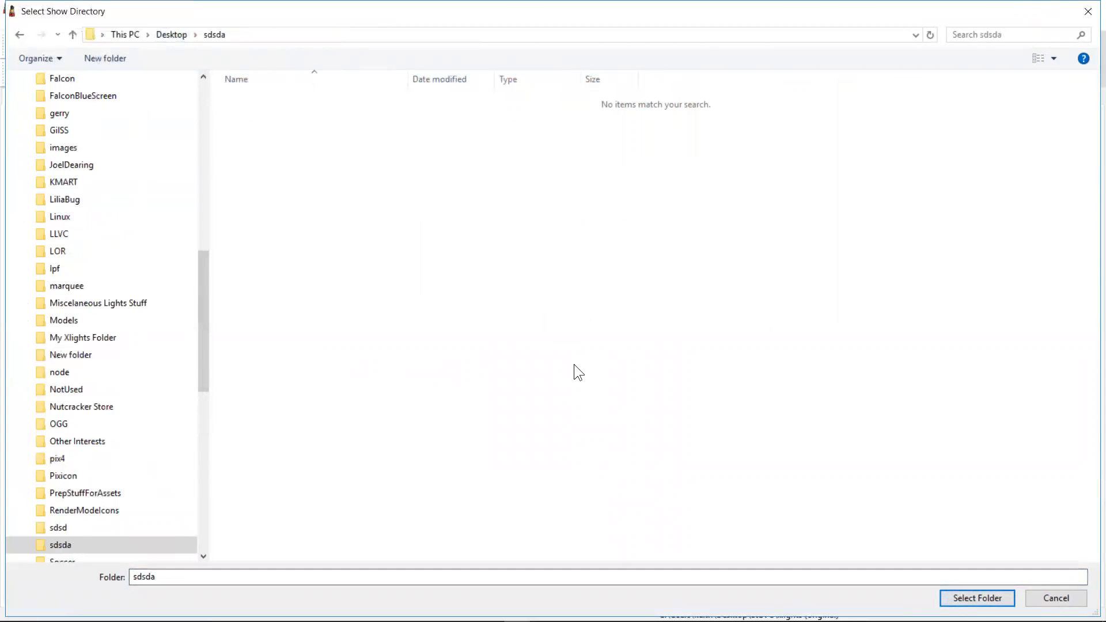
left_click(976, 597)
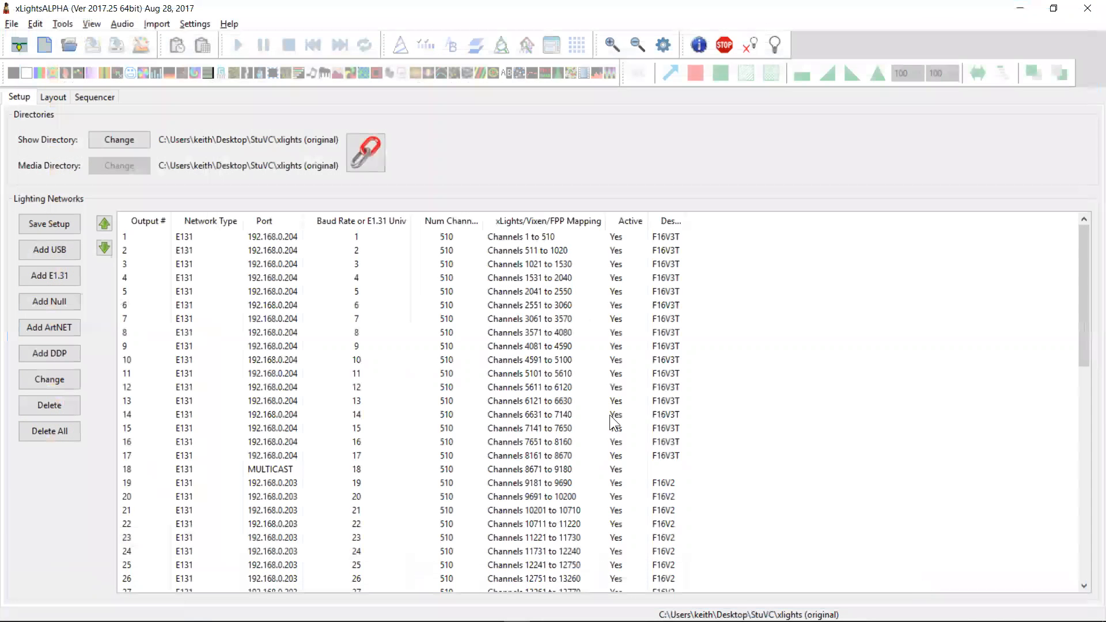
Step: Add a Channel Block model as a horizontal row across the upper part of the layout preview
left_click(56, 97)
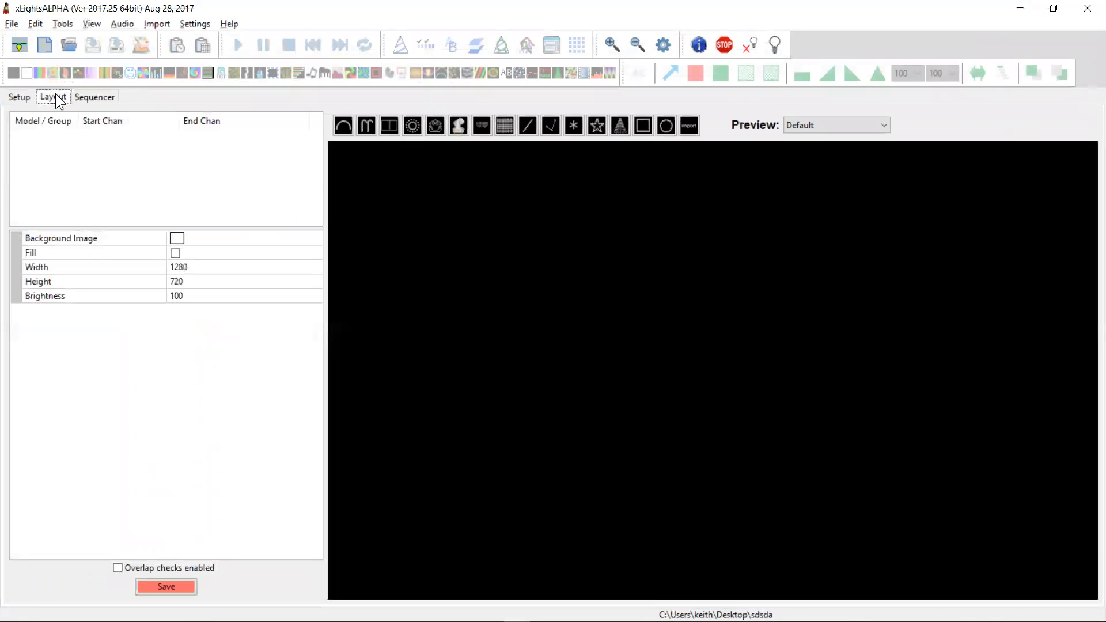
left_click(389, 126)
left_click_drag(403, 225, 829, 227)
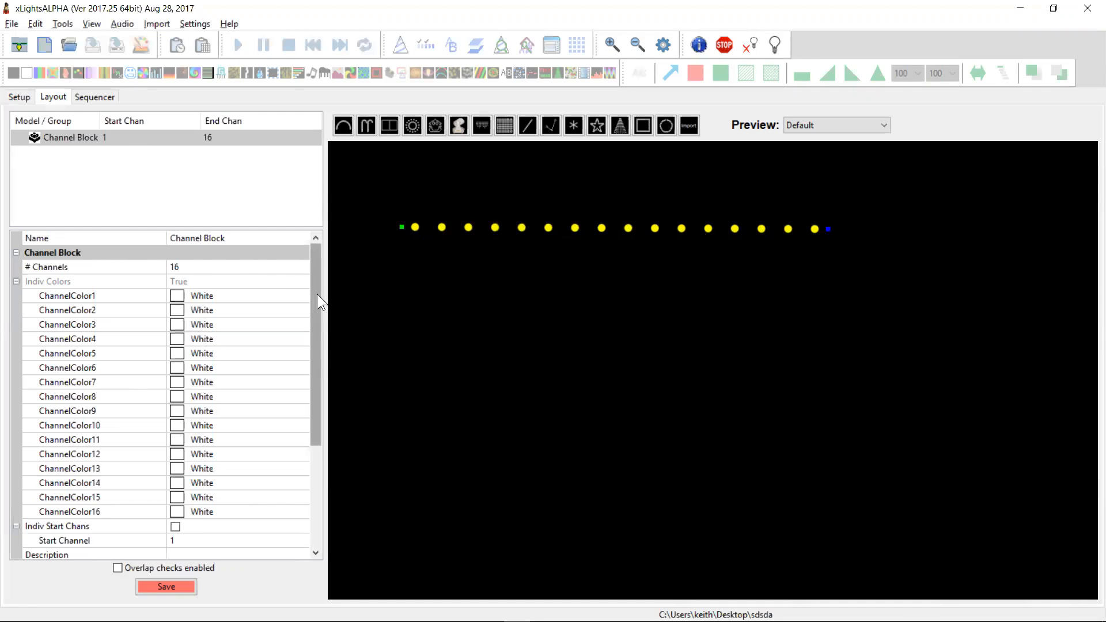
Step: Set the Channel Block's number of channels to 24
left_click(229, 267)
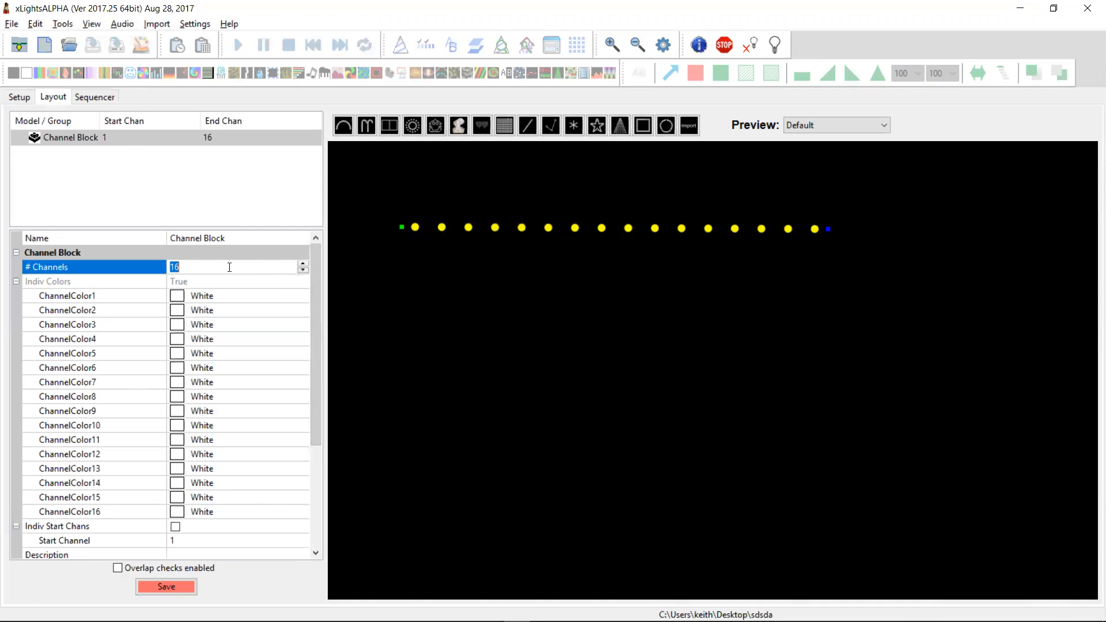
type("24")
key("Return")
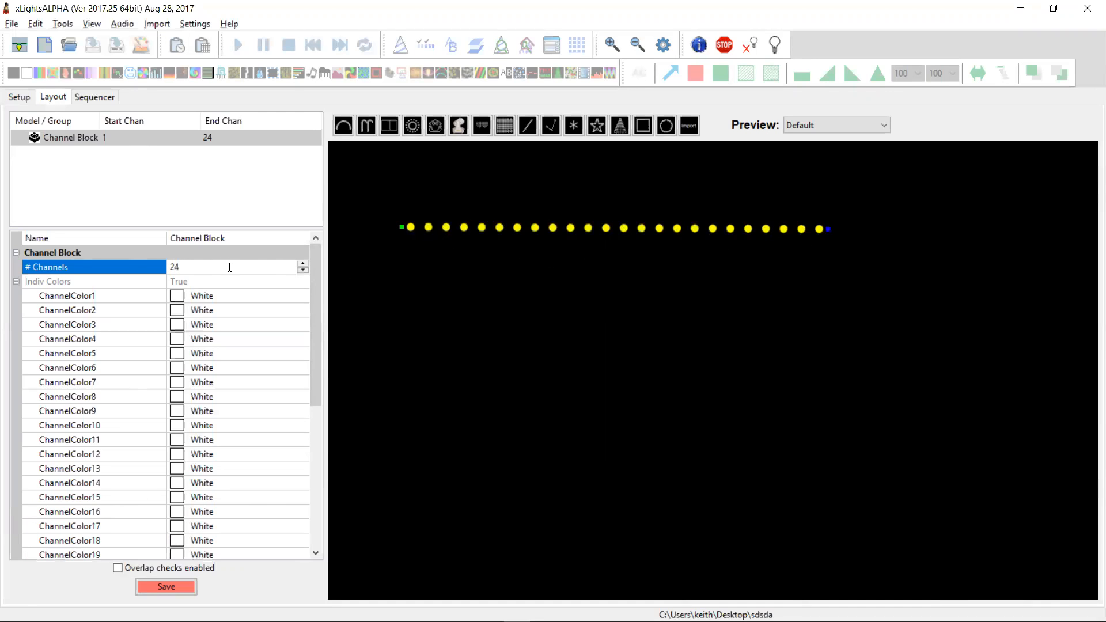
double_click(173, 265)
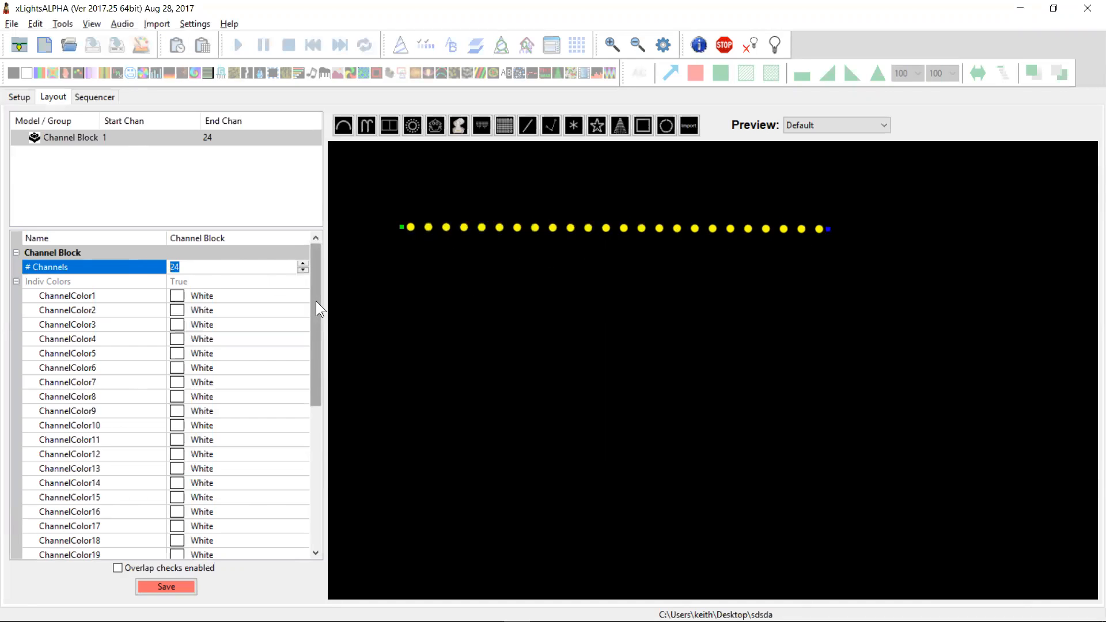
Step: Set the Channel Block's ChannelColor1 to red and its ChannelColor9 to blue
left_click(206, 300)
left_click(178, 298)
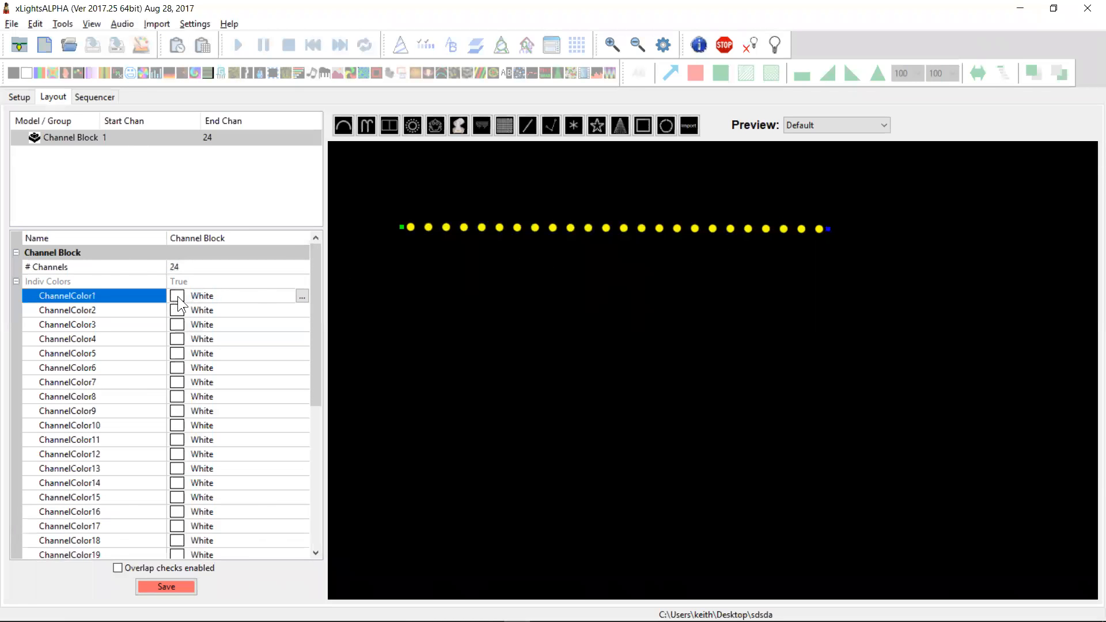
left_click(301, 293)
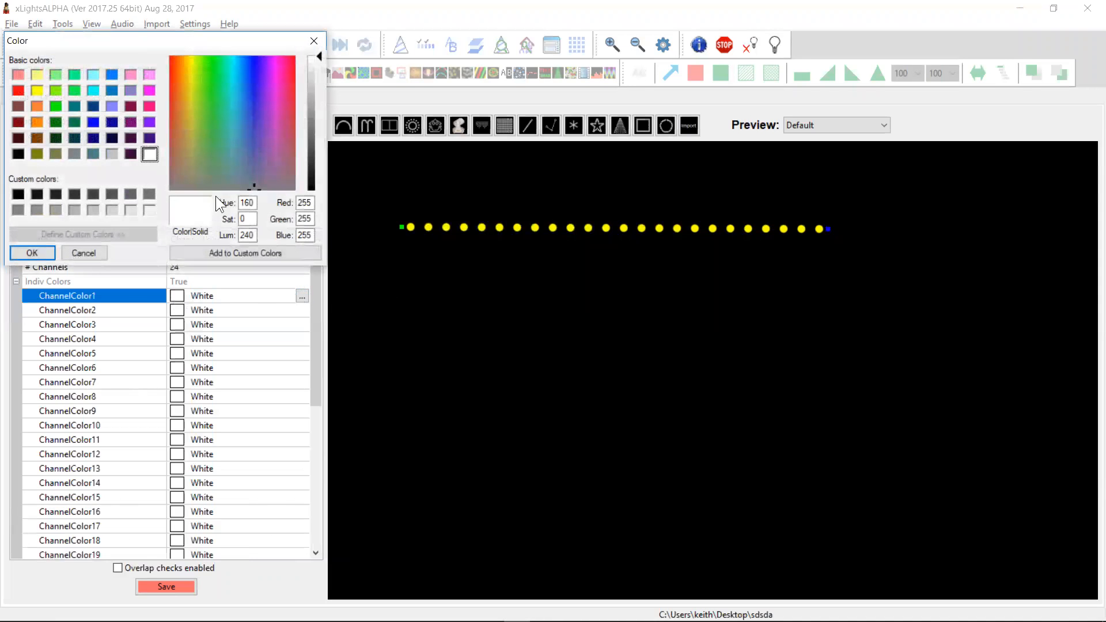
left_click(19, 91)
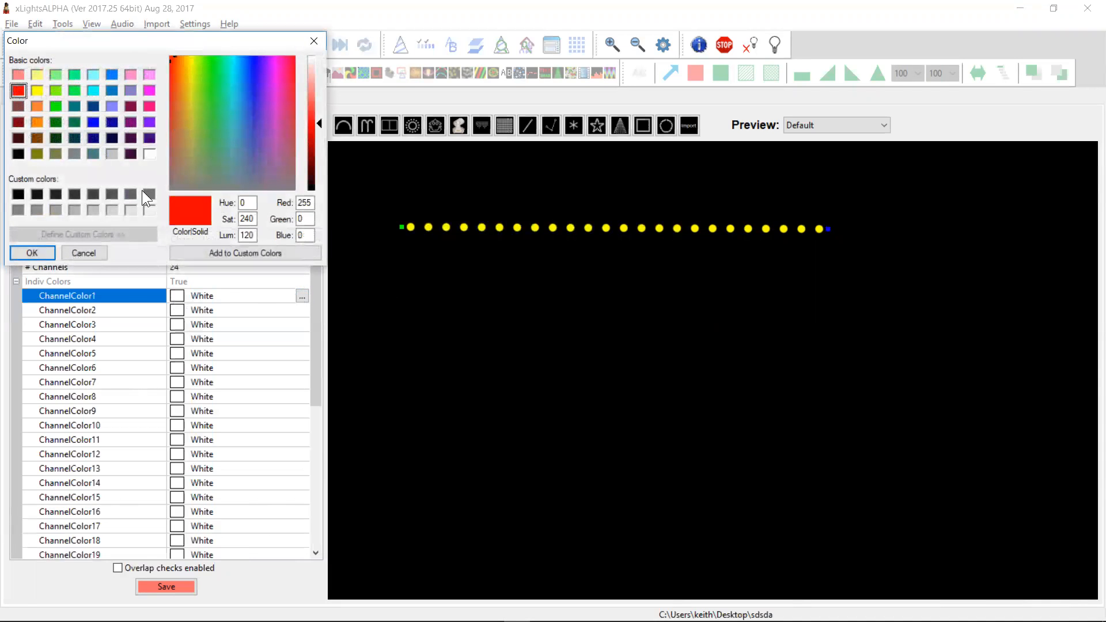
left_click(32, 253)
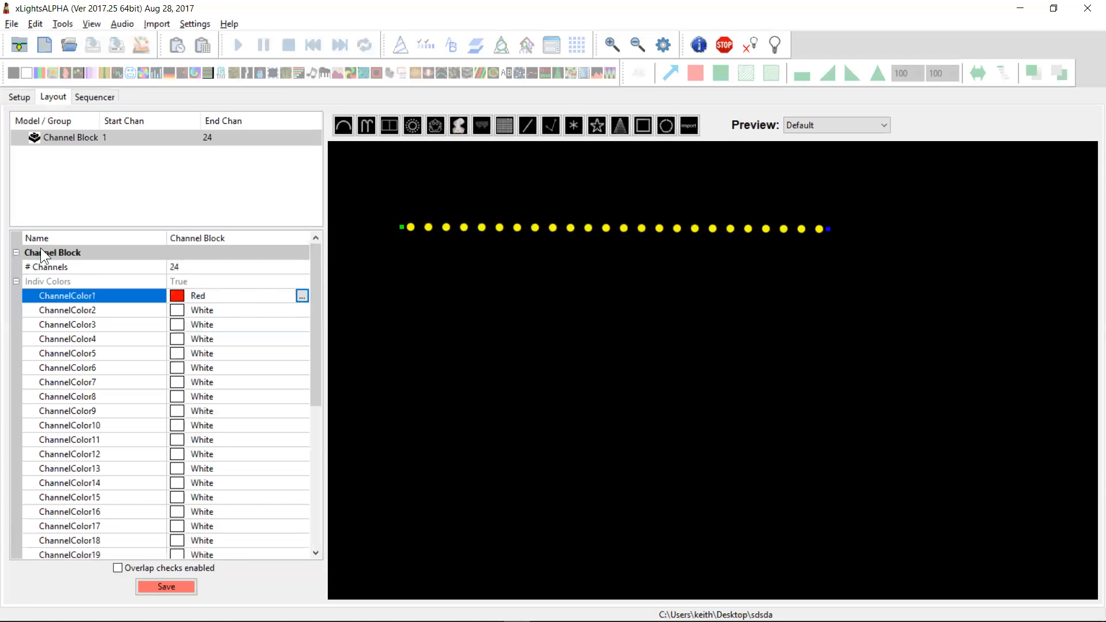
left_click(183, 413)
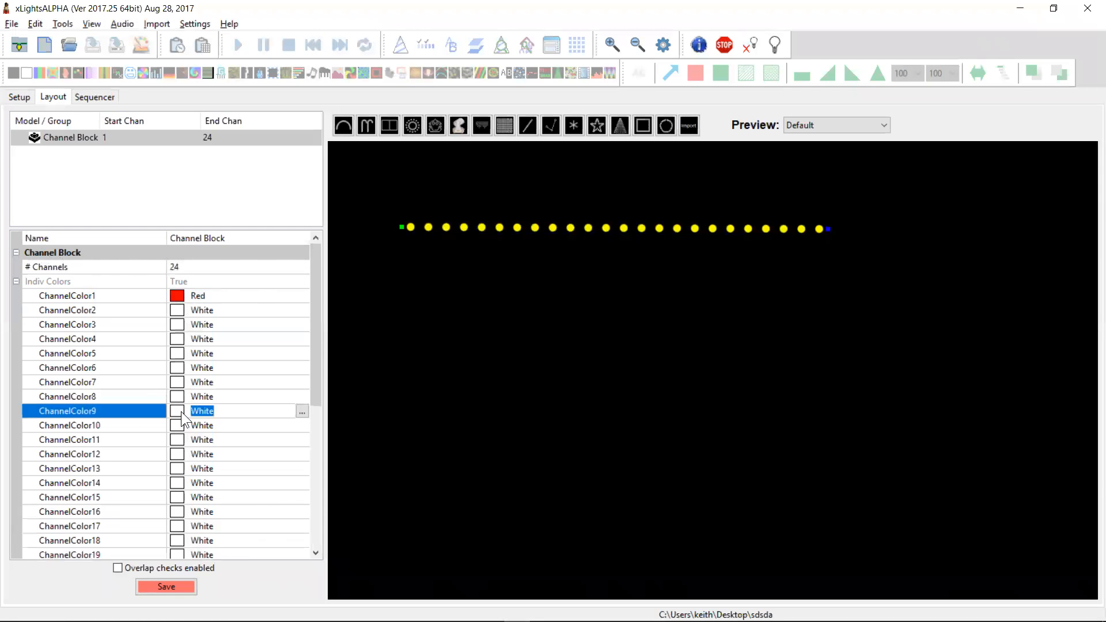
left_click(301, 411)
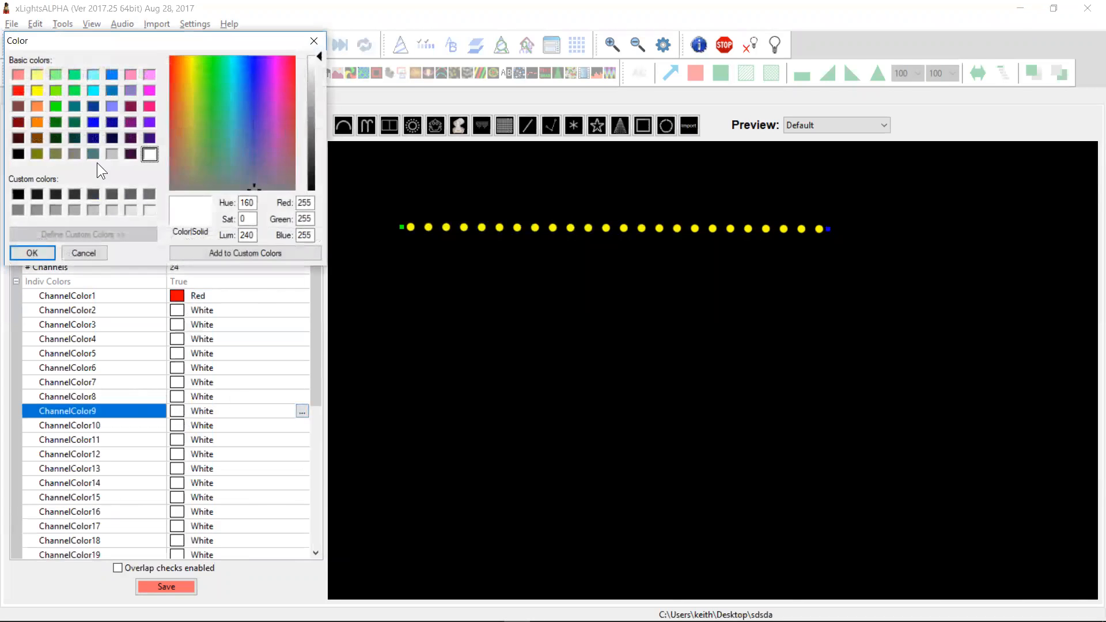
left_click(90, 119)
left_click(32, 253)
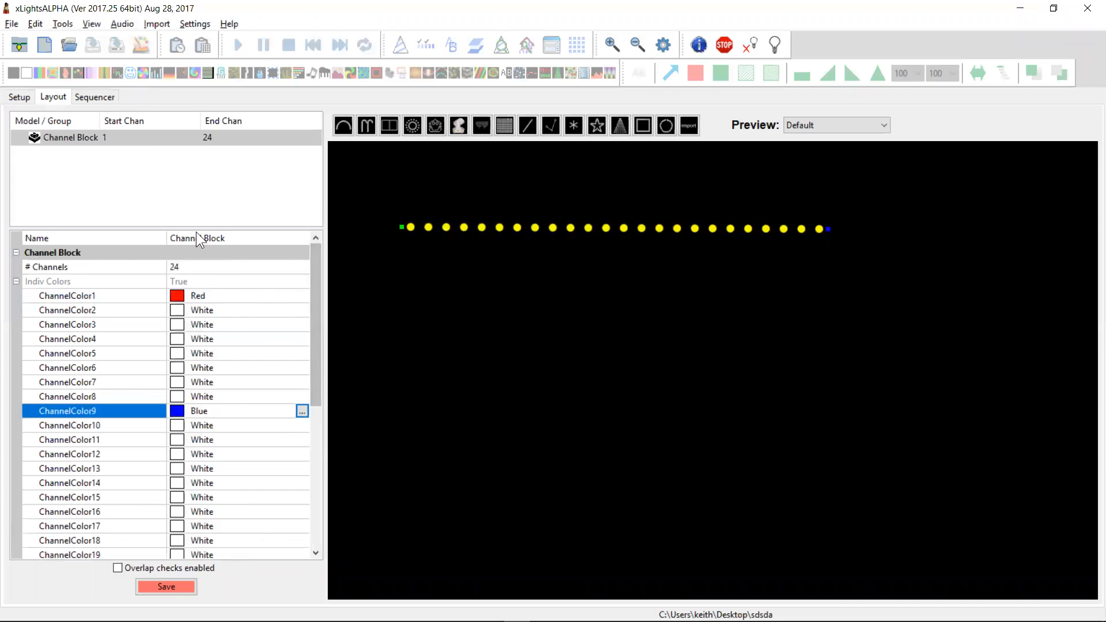
Step: Set the Channel Block's number of channels to 10 and save the layout
left_click(190, 269)
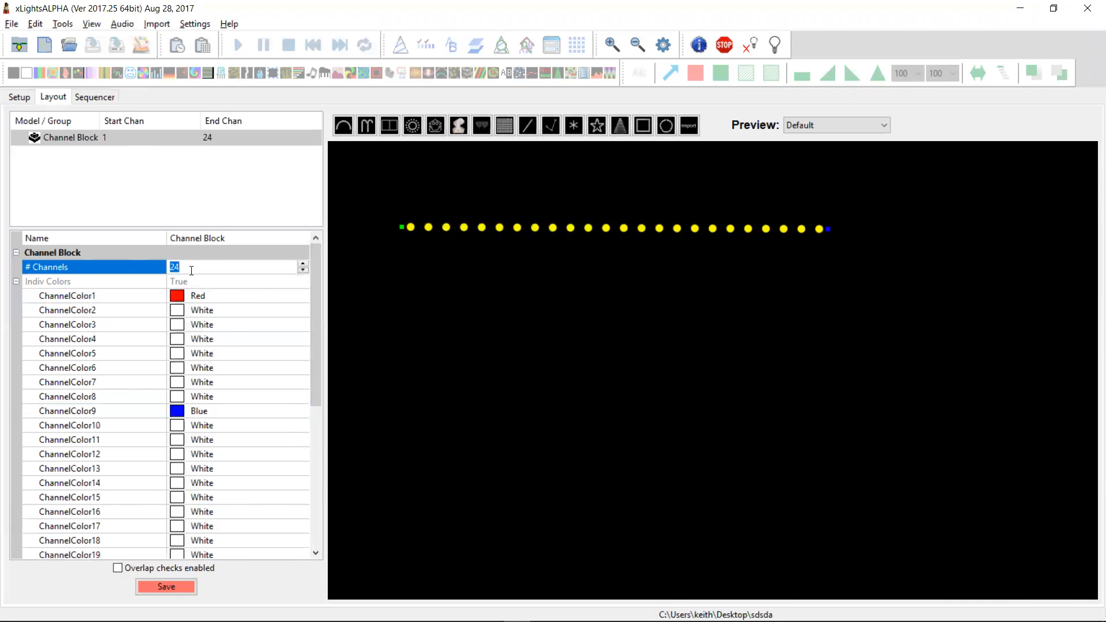
type("10")
key("Return")
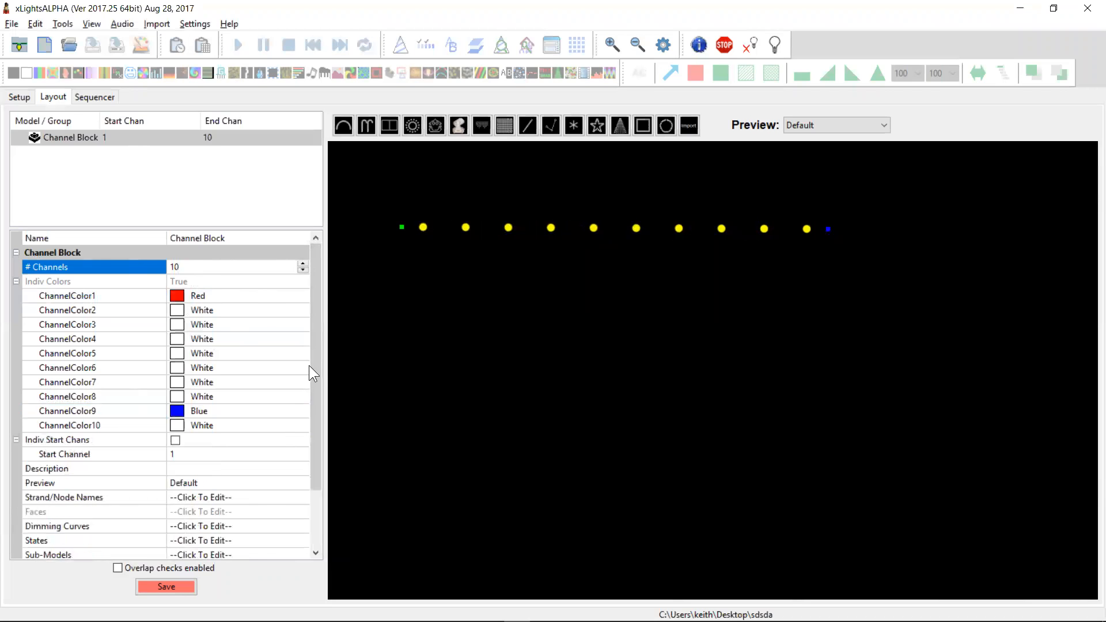
left_click_drag(314, 405, 316, 456)
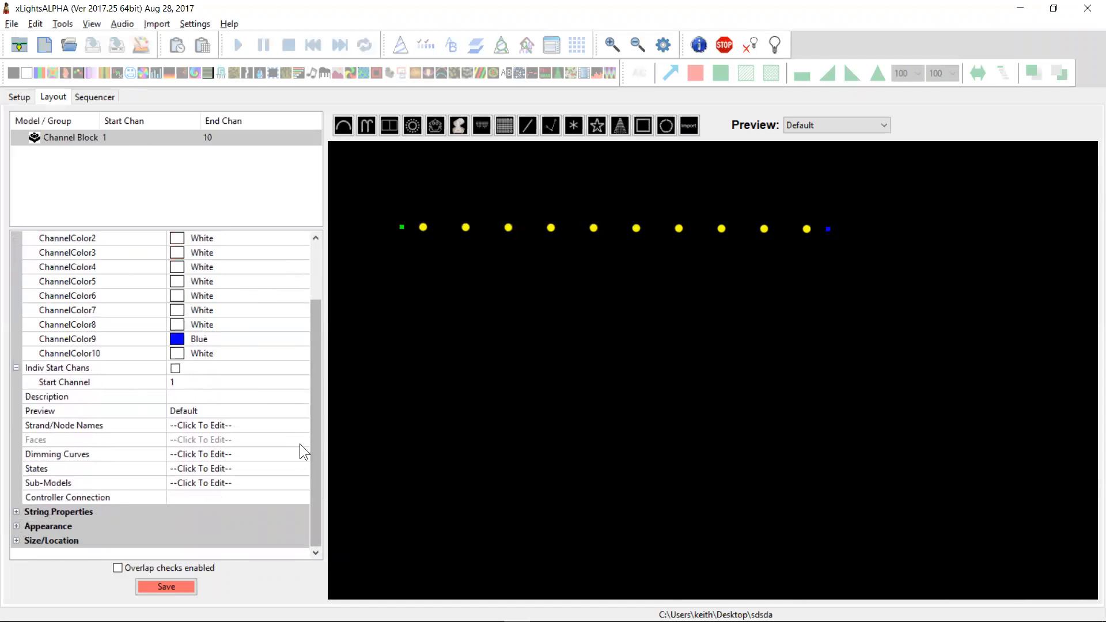
left_click_drag(315, 414, 321, 316)
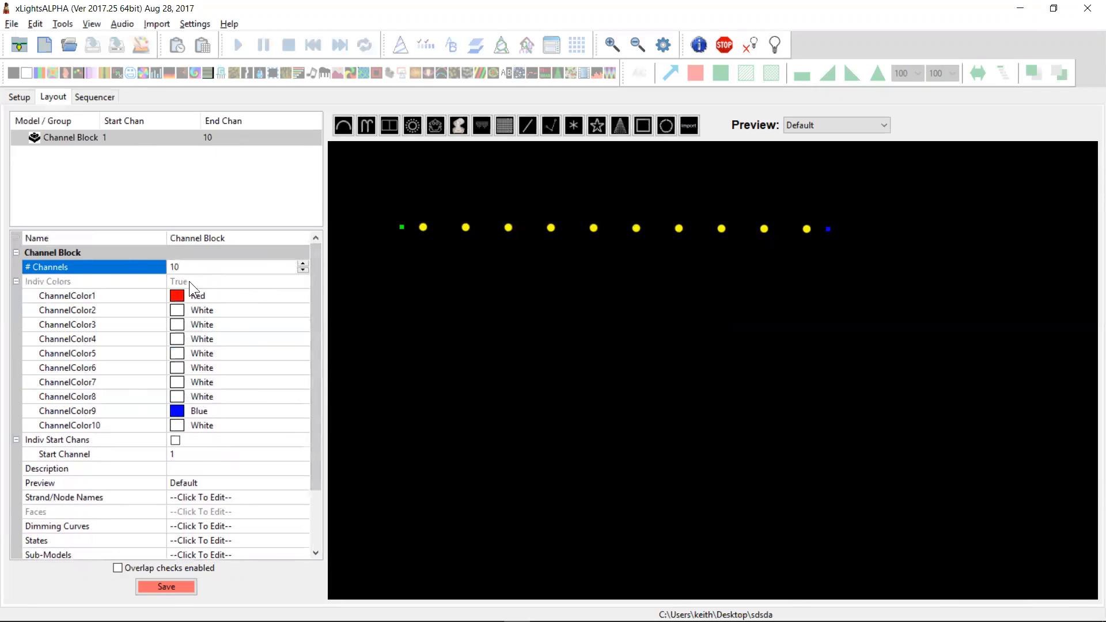
left_click(170, 585)
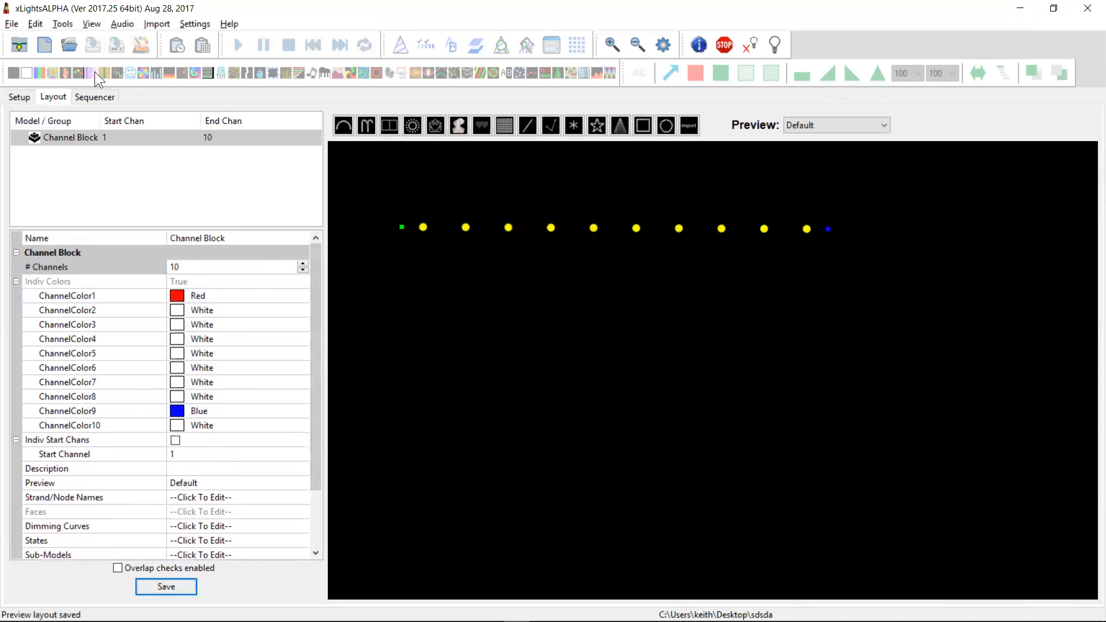
Step: Create a new animation sequence
left_click(42, 47)
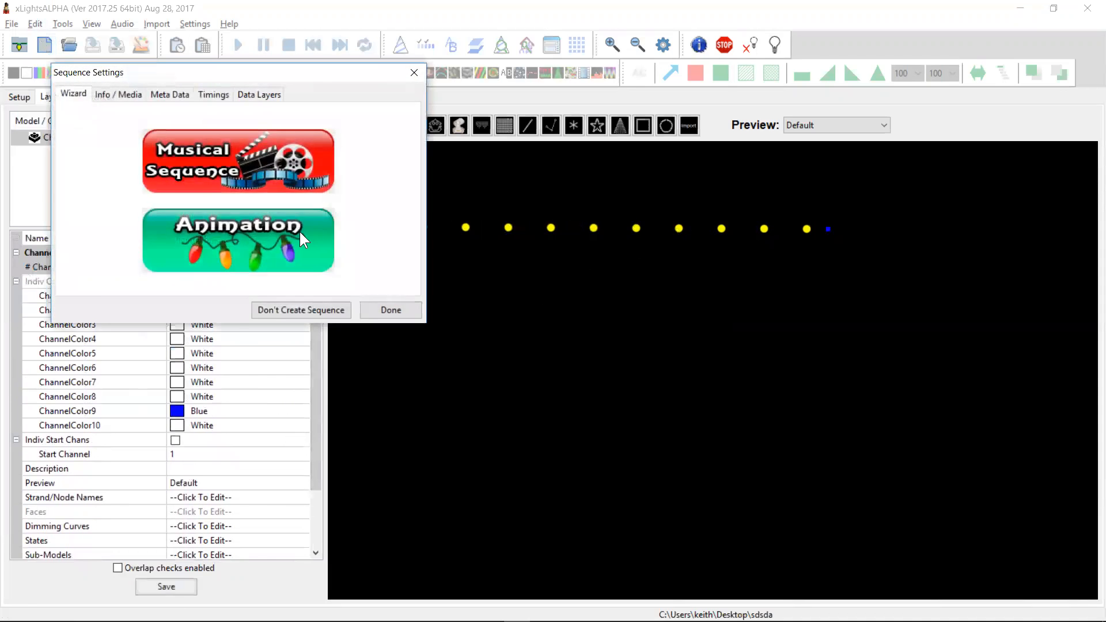
left_click(300, 232)
left_click(390, 339)
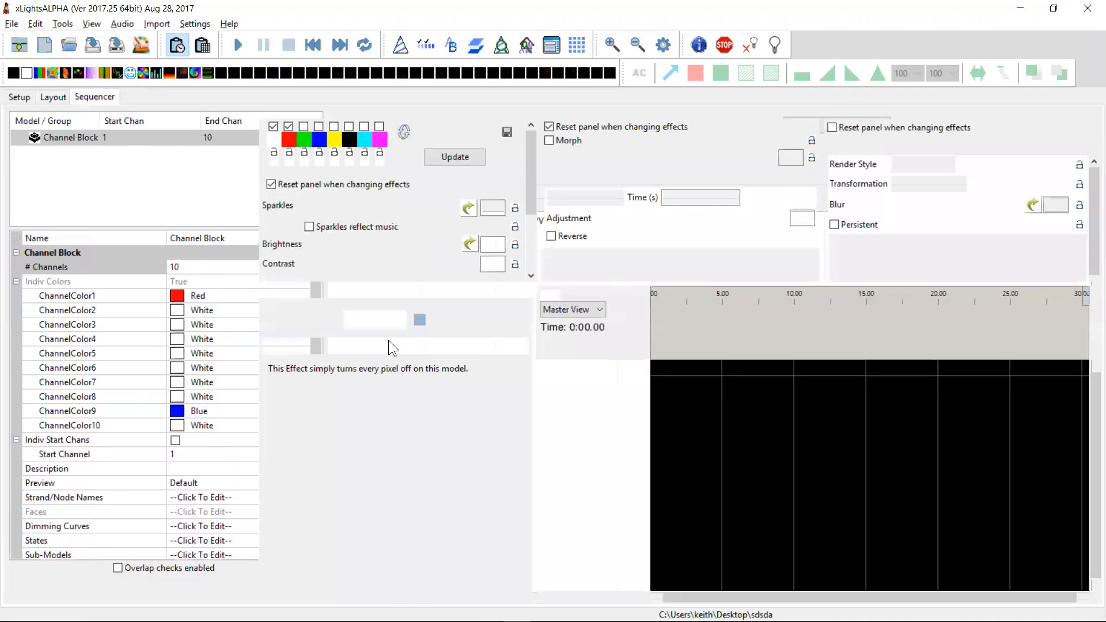
Step: Expand the Channel Block into its strands and place an On effect on Strand 1 from about 2.25 to 7.95 seconds
double_click(571, 383)
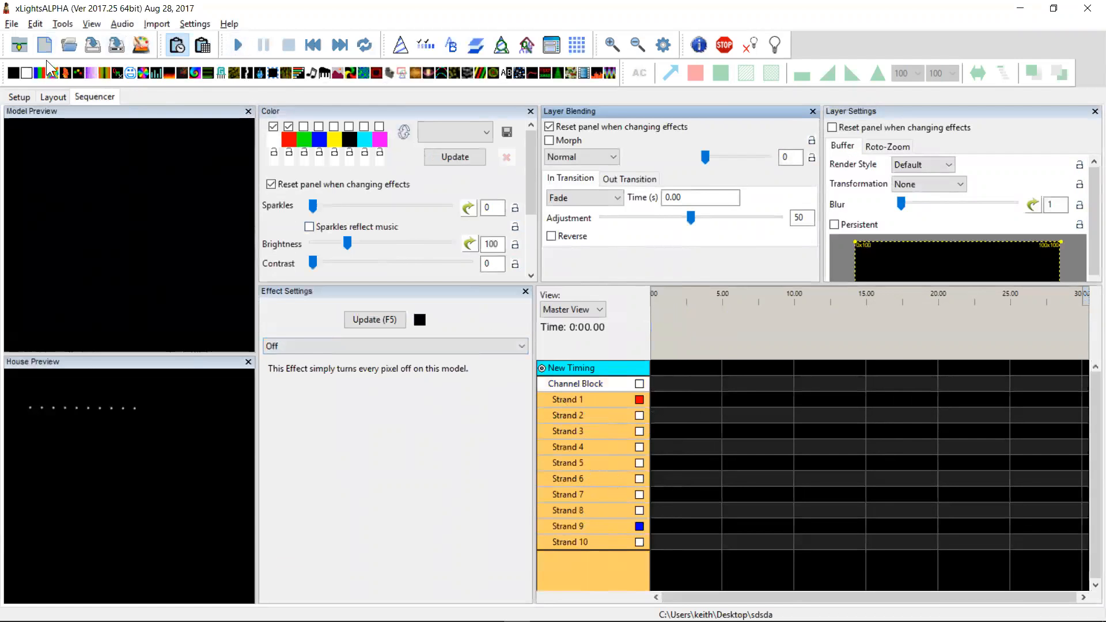
left_click_drag(26, 73, 690, 400)
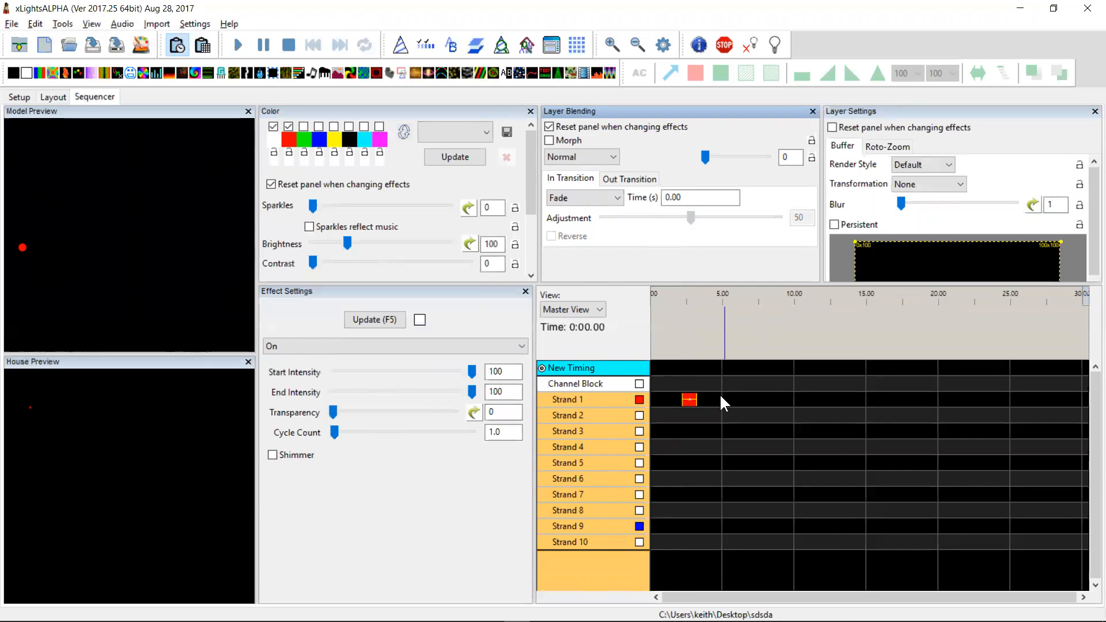
left_click_drag(698, 399, 765, 400)
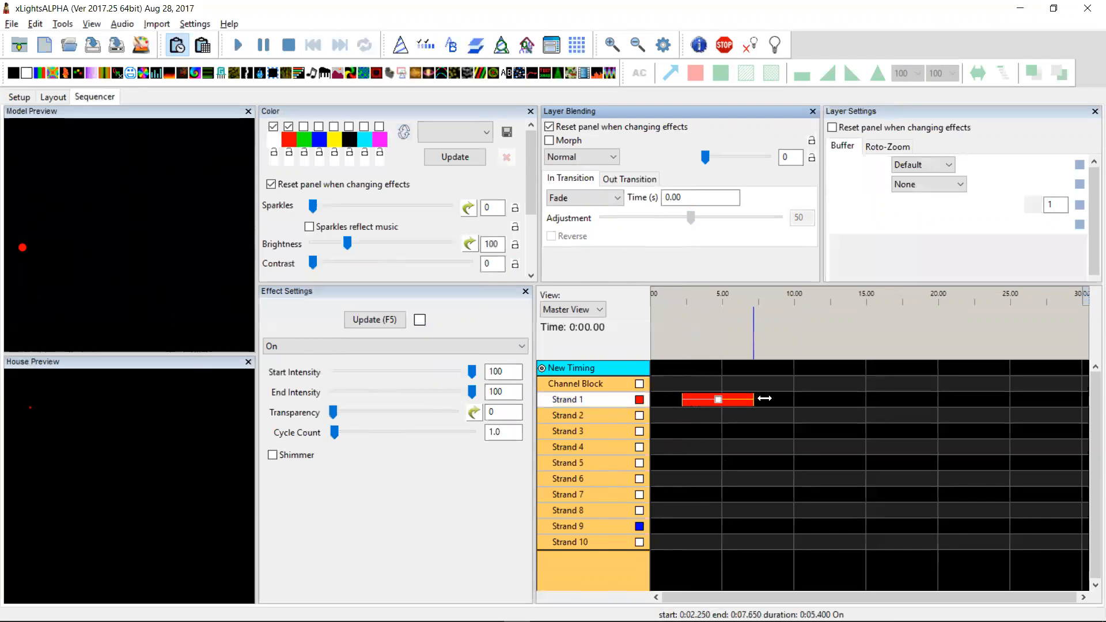
Step: Move the On effect from Strand 1 down through the strands to Strand 10 and back up to Strand 1
left_click(721, 403)
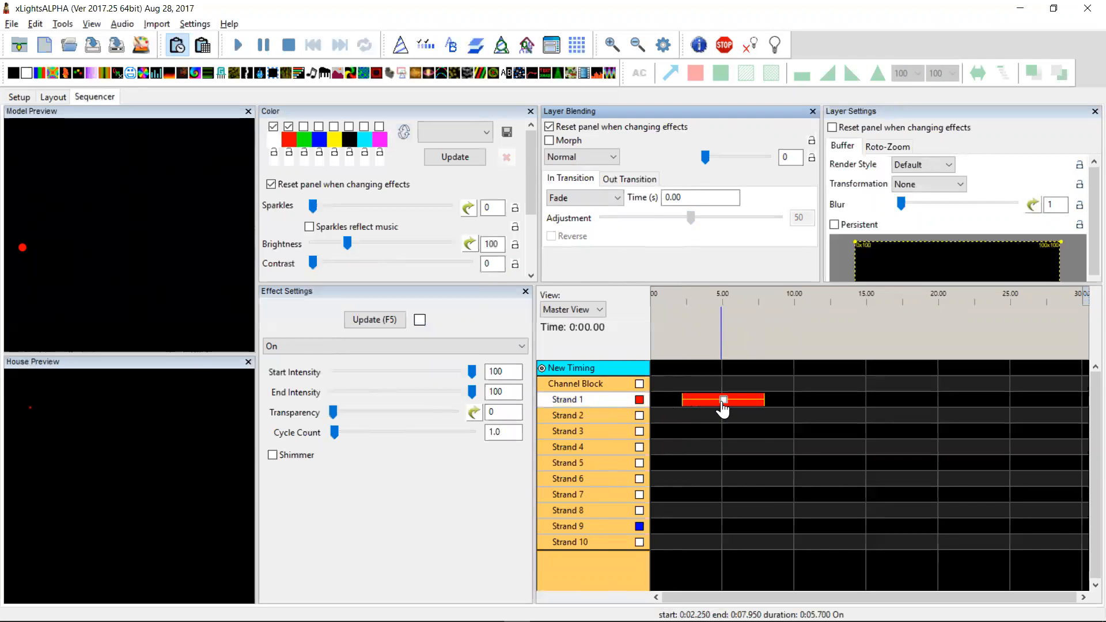
key("Down")
key("Down")
key("Down")
key("Down")
key("Down")
key("Down")
key("Down")
key("Down")
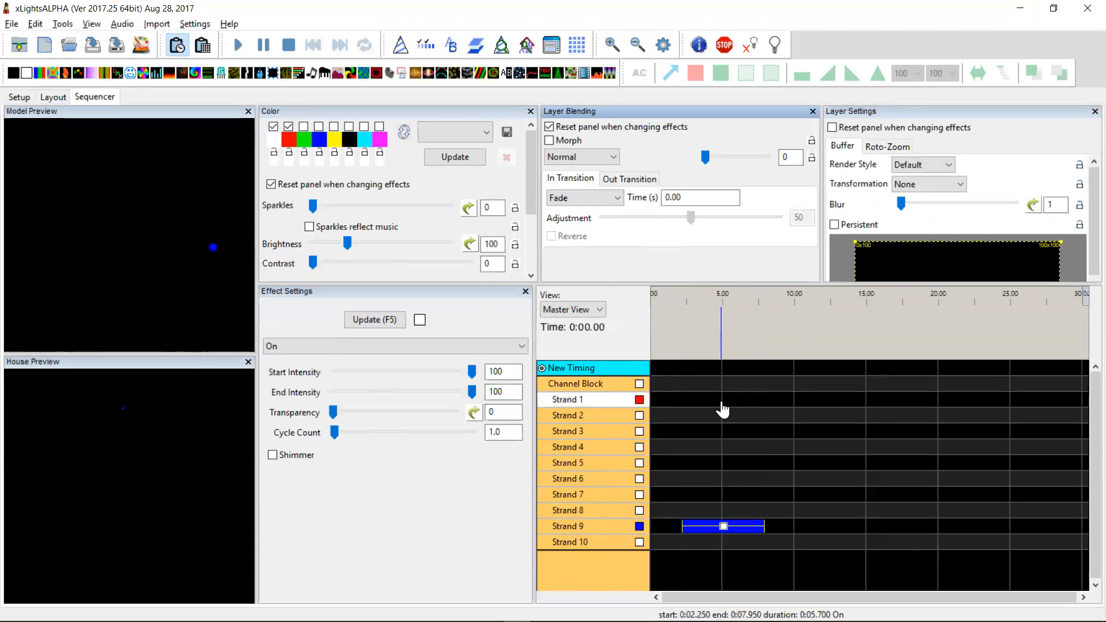
key("Down")
key("Up")
key("Up")
key("Up")
key("Up")
key("Up")
key("Up")
key("Up")
key("Up")
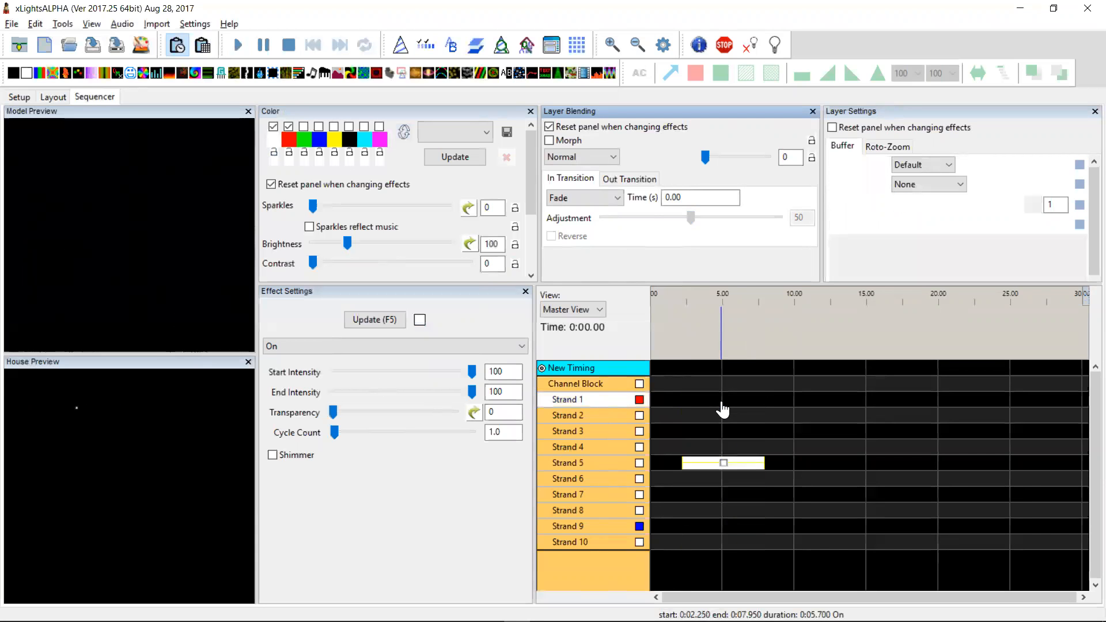
key("Up")
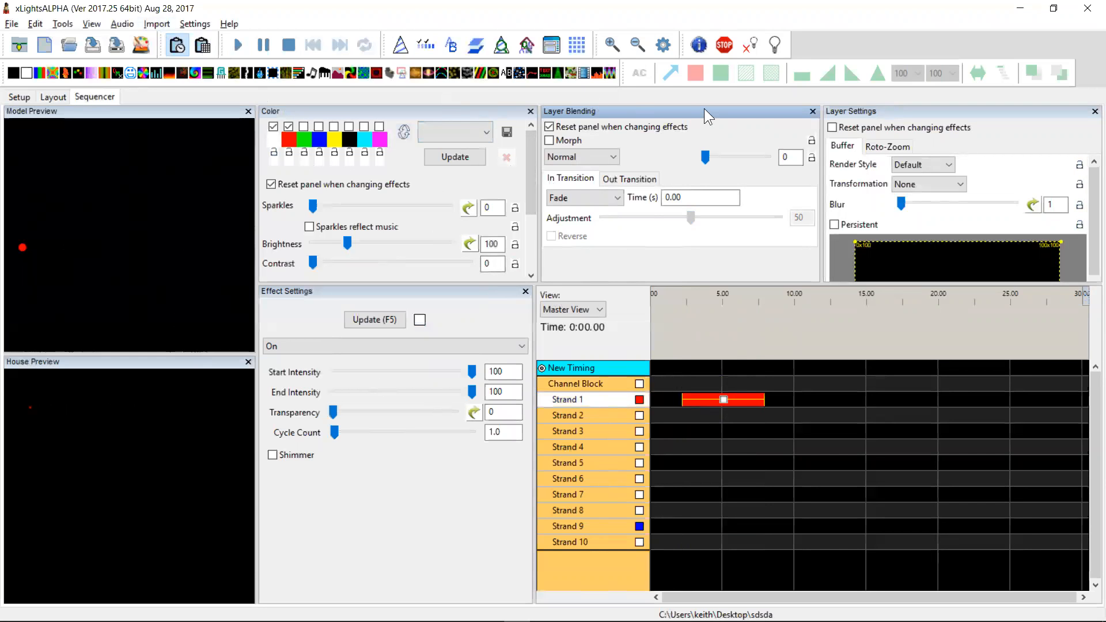
Step: Enable AC mode and add timing marks to New Timing at about 5.55, 12.2, 18.75 and 24 seconds
left_click(640, 75)
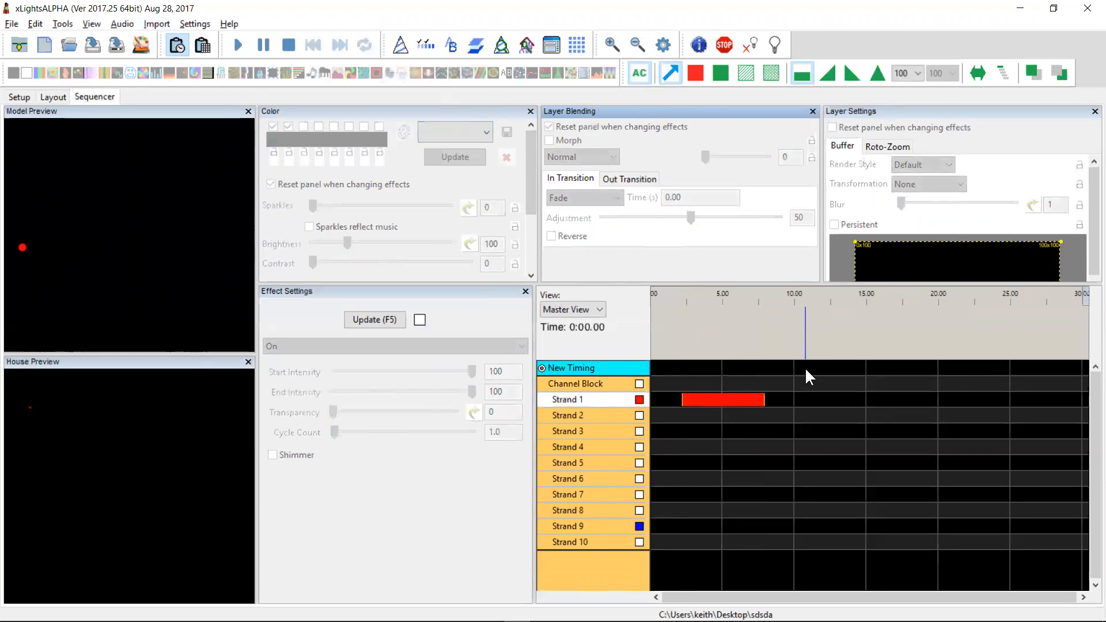
left_click(730, 333)
left_click(827, 332)
left_click(920, 333)
left_click(998, 323)
Step: On Strand 1 between 12.2 and 18.75 seconds, alternate ramp-up and ramp-down fades, finishing with a ramp-down
left_click(851, 397)
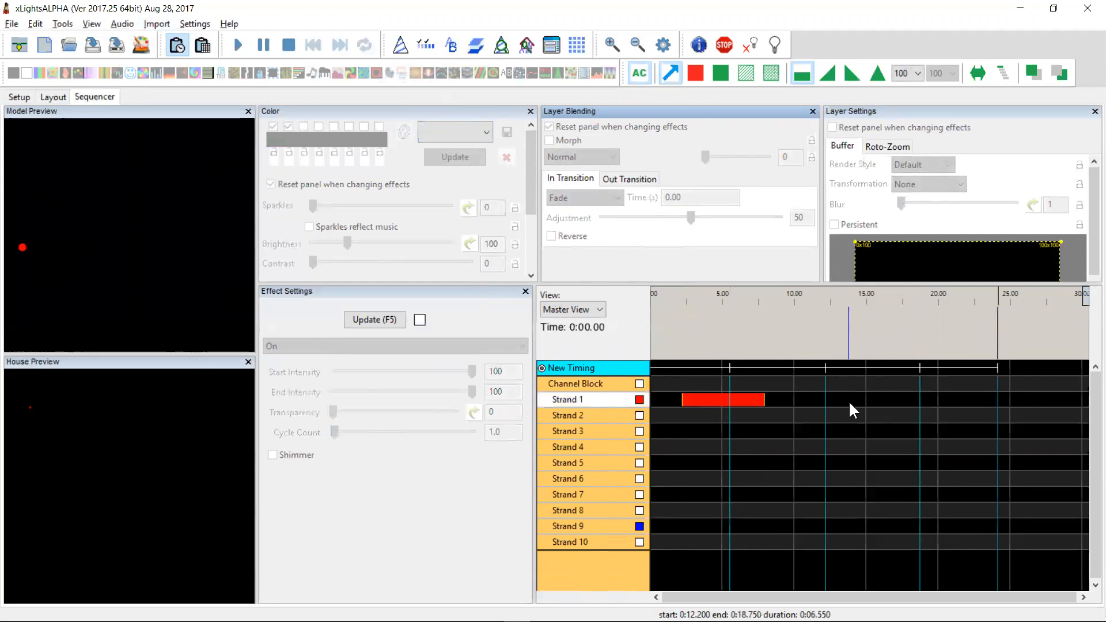
key("u")
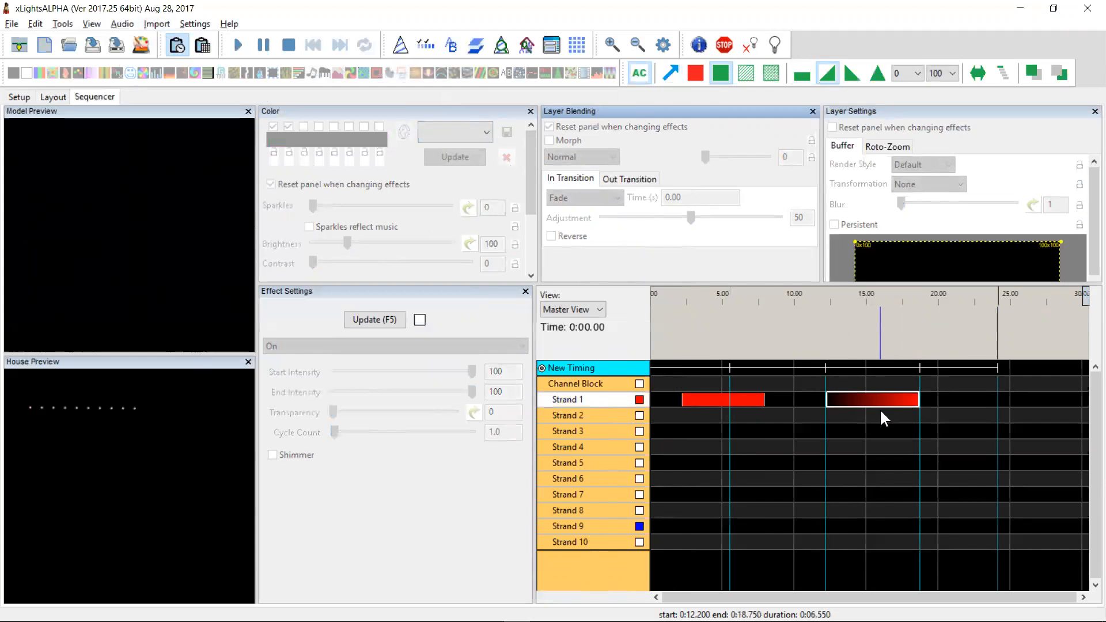
key("d")
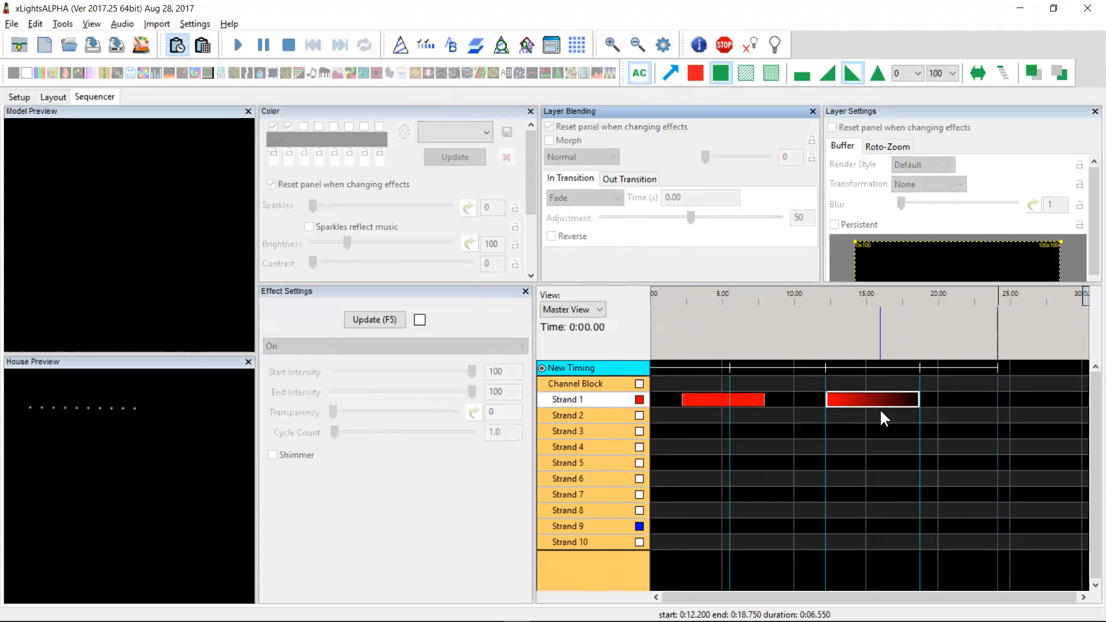
key("u")
key("d")
Step: Display AC fades as ramps and place a ramp-down on Strand 3 from 0 to about 24 seconds
left_click(90, 24)
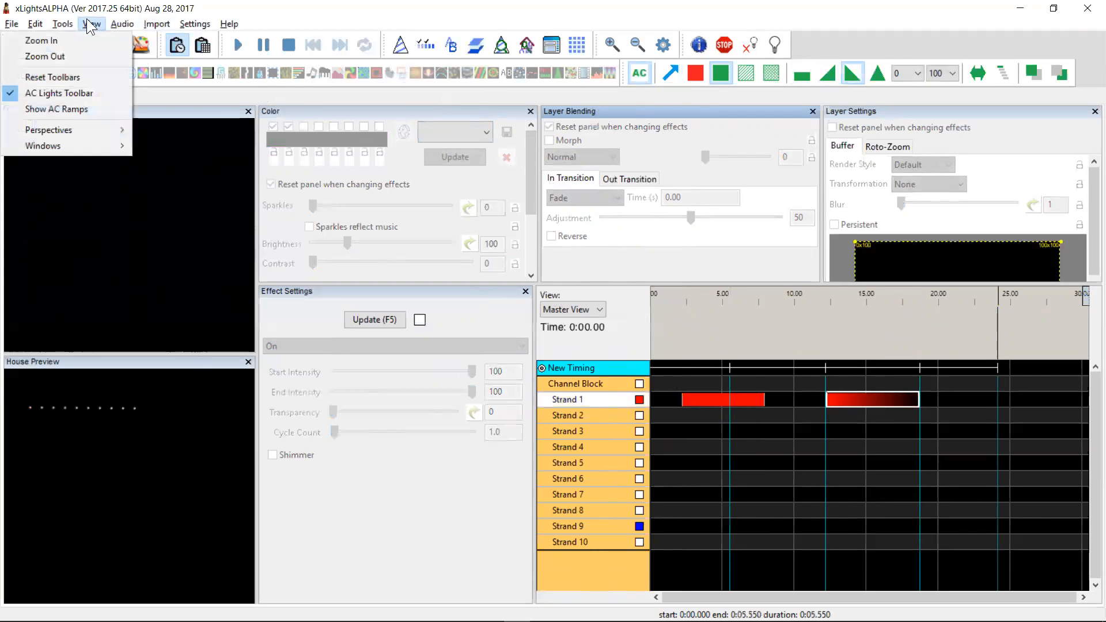
left_click(46, 108)
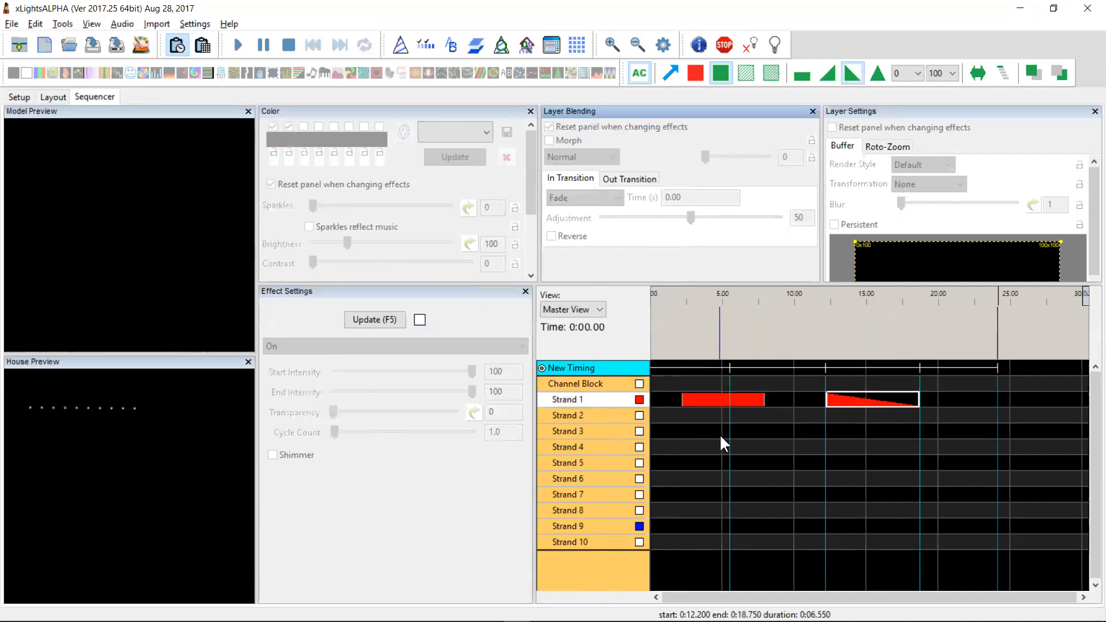
left_click_drag(700, 433, 943, 433)
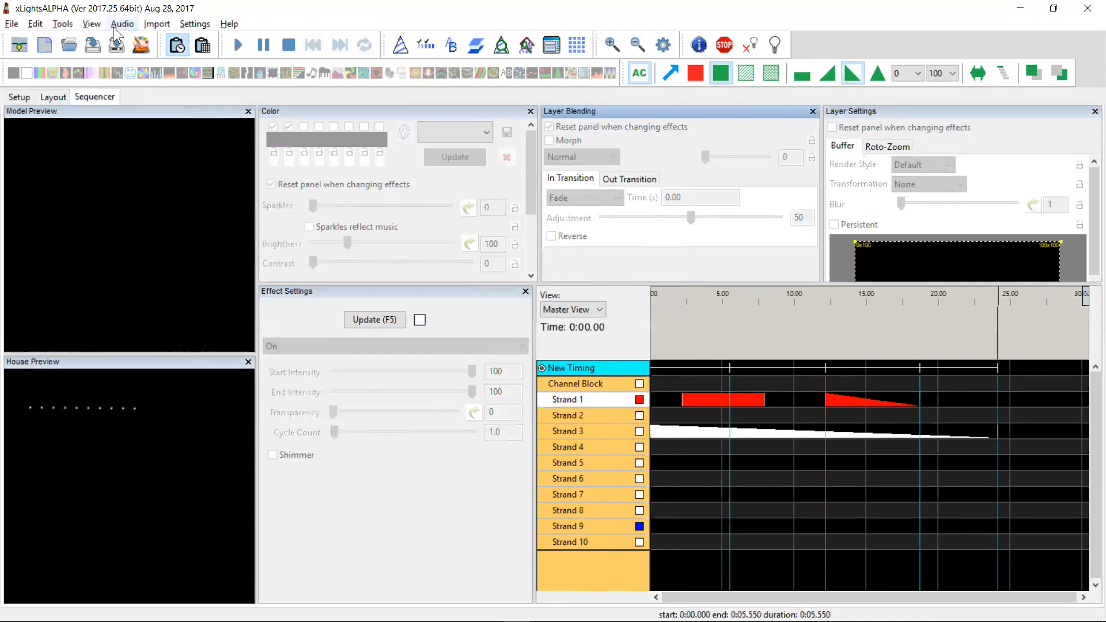
Step: Switch the AC ramp display off and back on to compare the two fade views
left_click(84, 24)
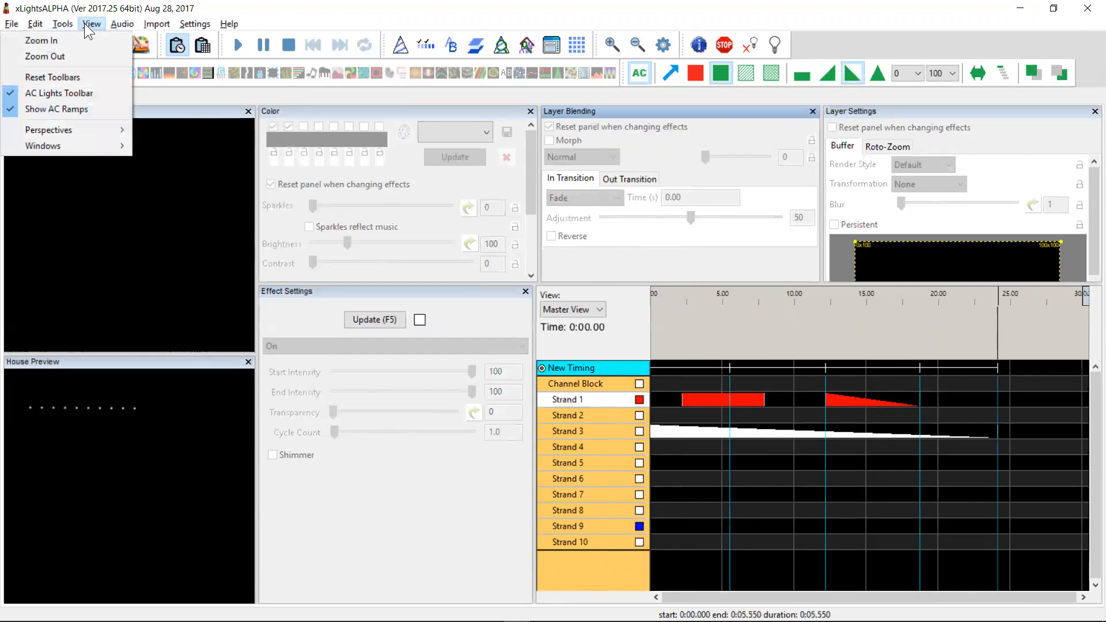
left_click(48, 109)
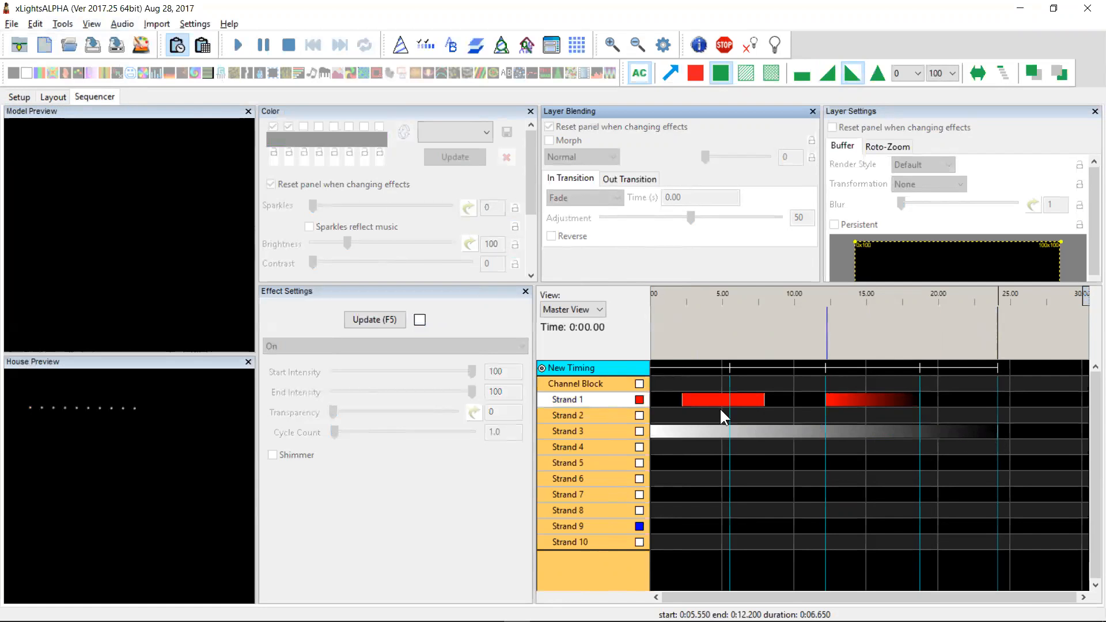
left_click(91, 24)
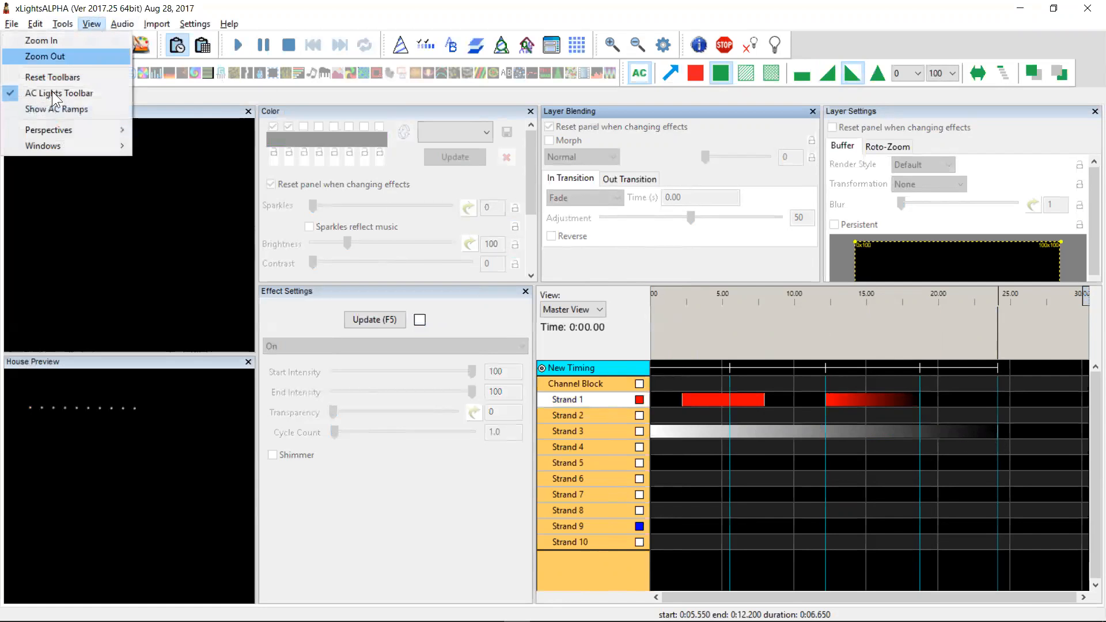
left_click(52, 108)
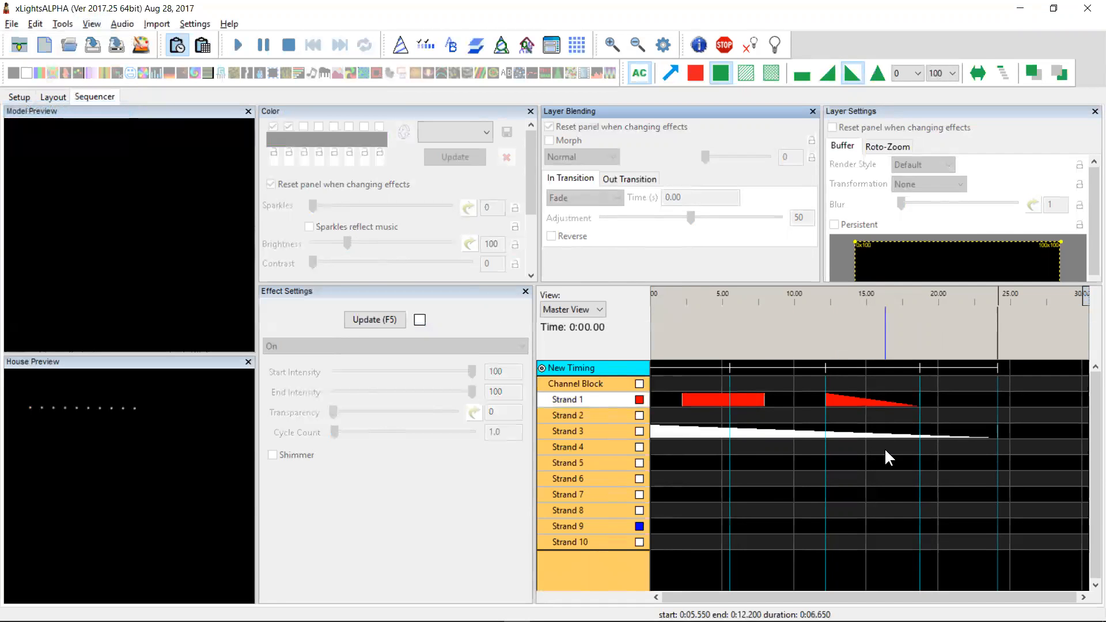
Step: Check the 2017.22 entry about the drag-and-drop model group panel in the Notepad++ release notes and return to xLights
key("alt+Tab")
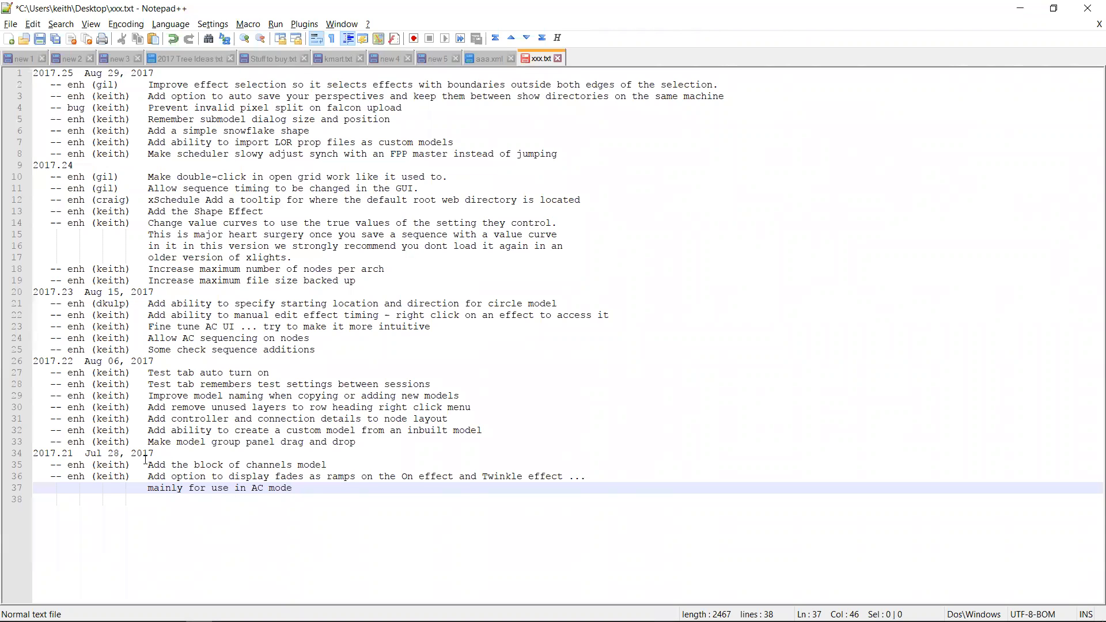
left_click(379, 440)
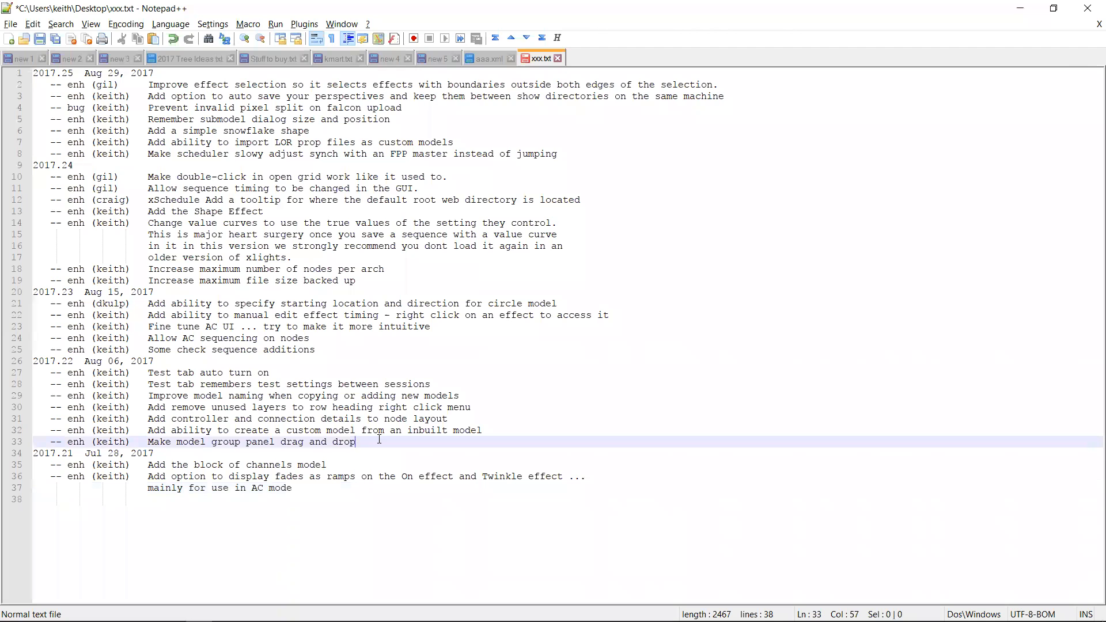
key("alt+Tab")
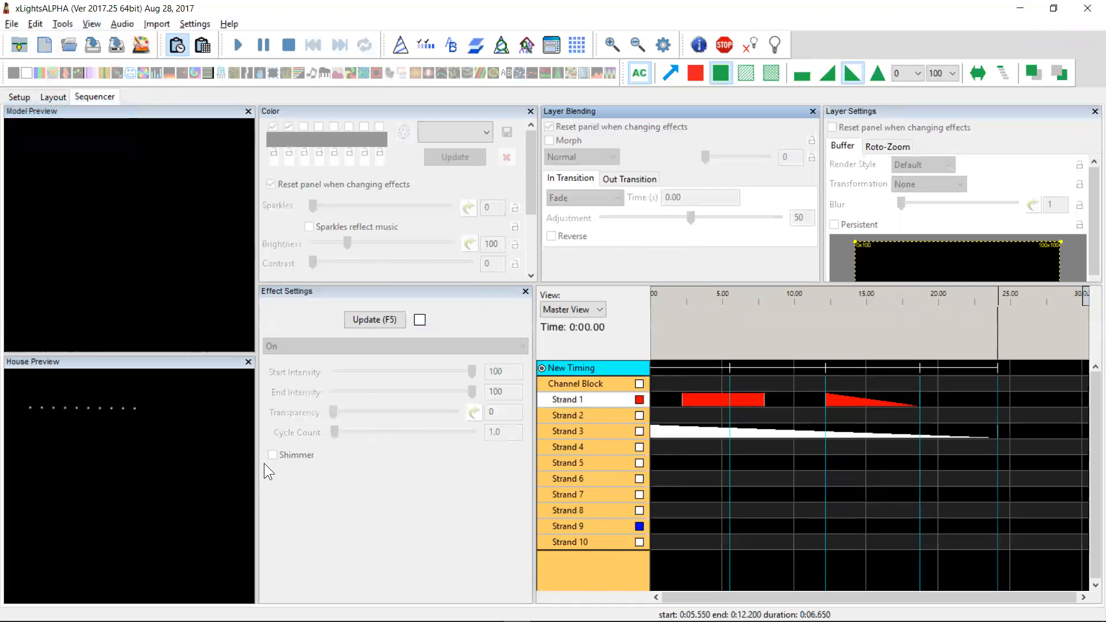
Step: Add a Matrix, a Star and an Arches model side by side below the Channel Block in the layout
left_click(52, 97)
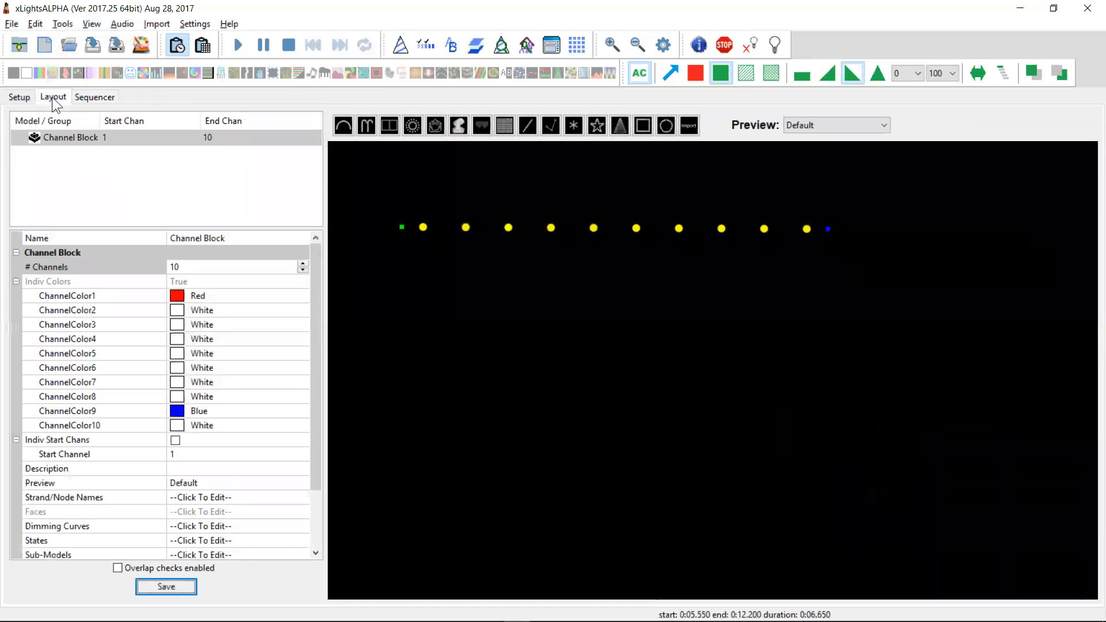
left_click(503, 130)
left_click_drag(502, 343, 719, 291)
left_click(604, 124)
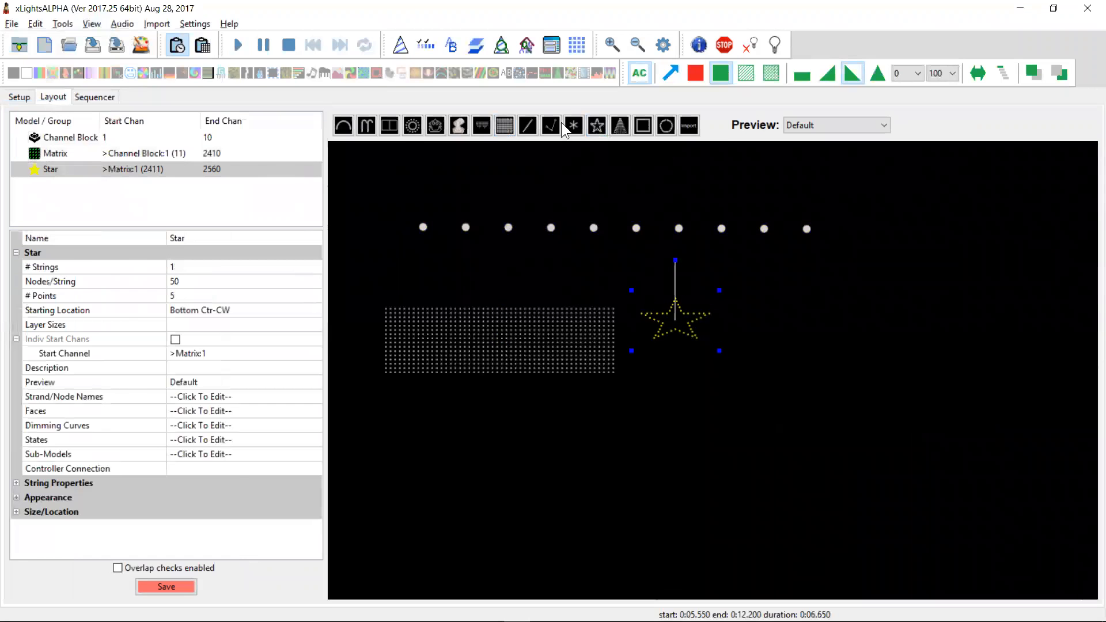
left_click(344, 126)
left_click_drag(776, 338, 841, 332)
Step: Create a new model group named fred
right_click(159, 208)
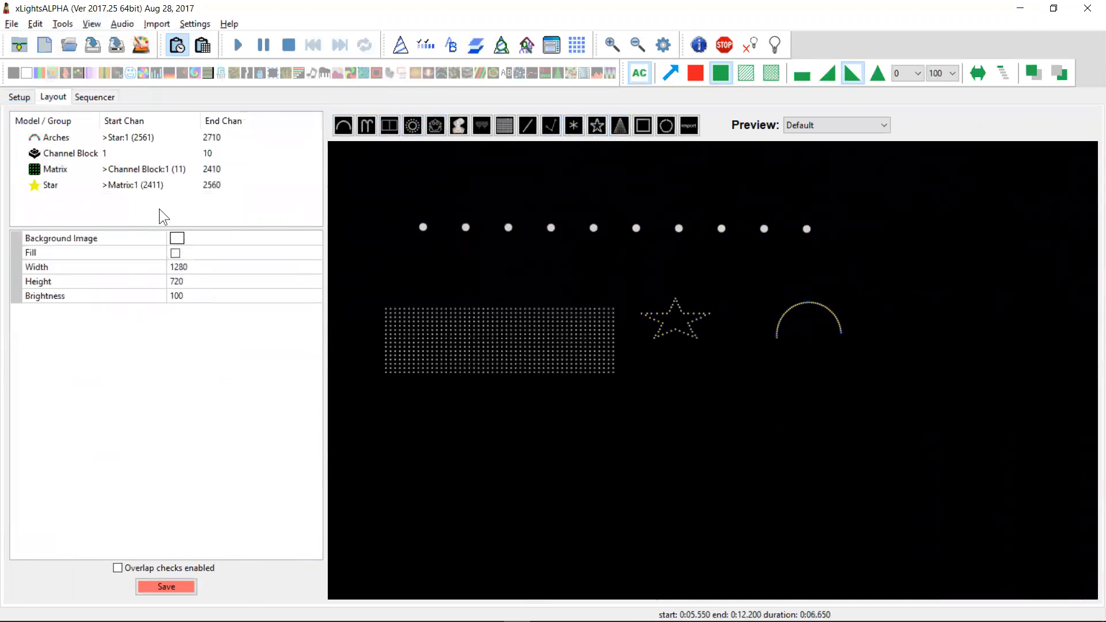
left_click(172, 212)
type("fred")
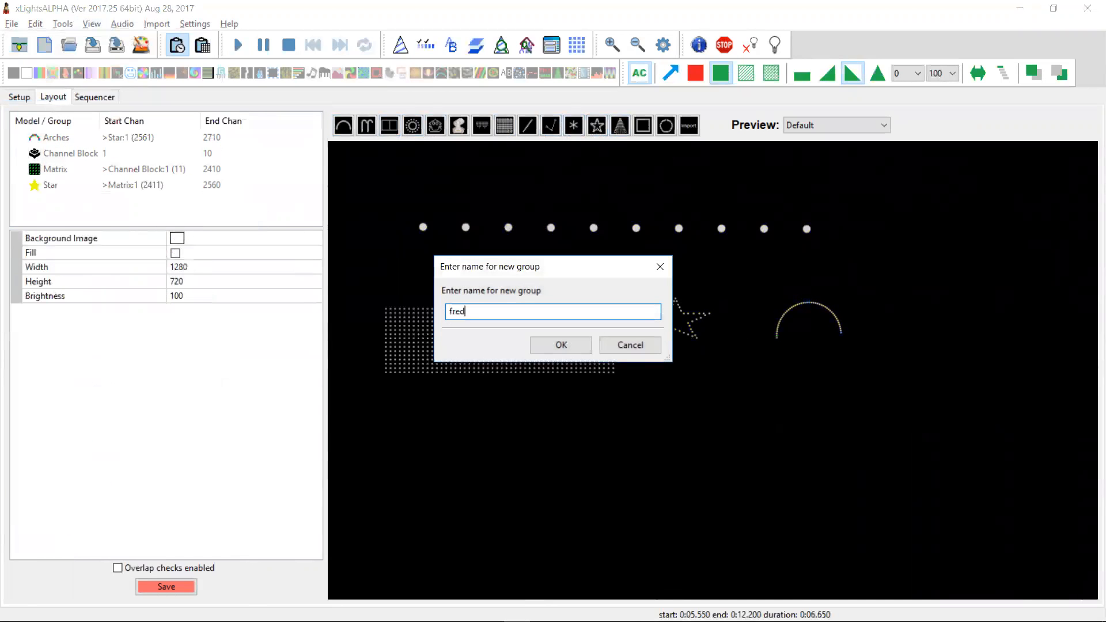
key("Return")
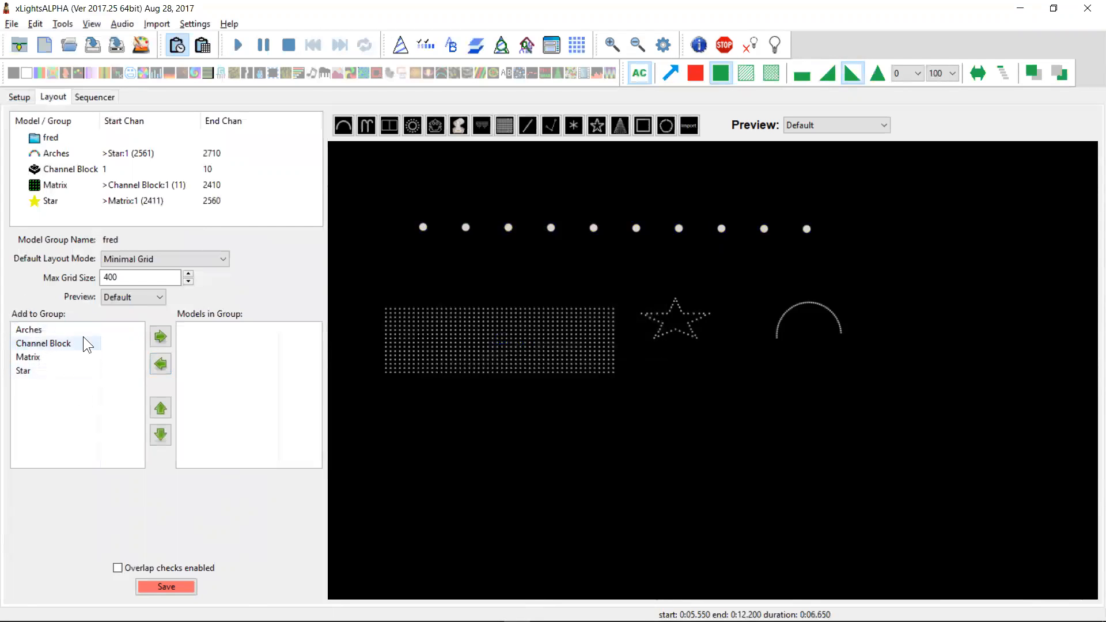
Step: Add the Star and Arches models to the fred group and save the layout
left_click(34, 372)
left_click_drag(241, 363, 221, 363)
left_click_drag(43, 330, 211, 332)
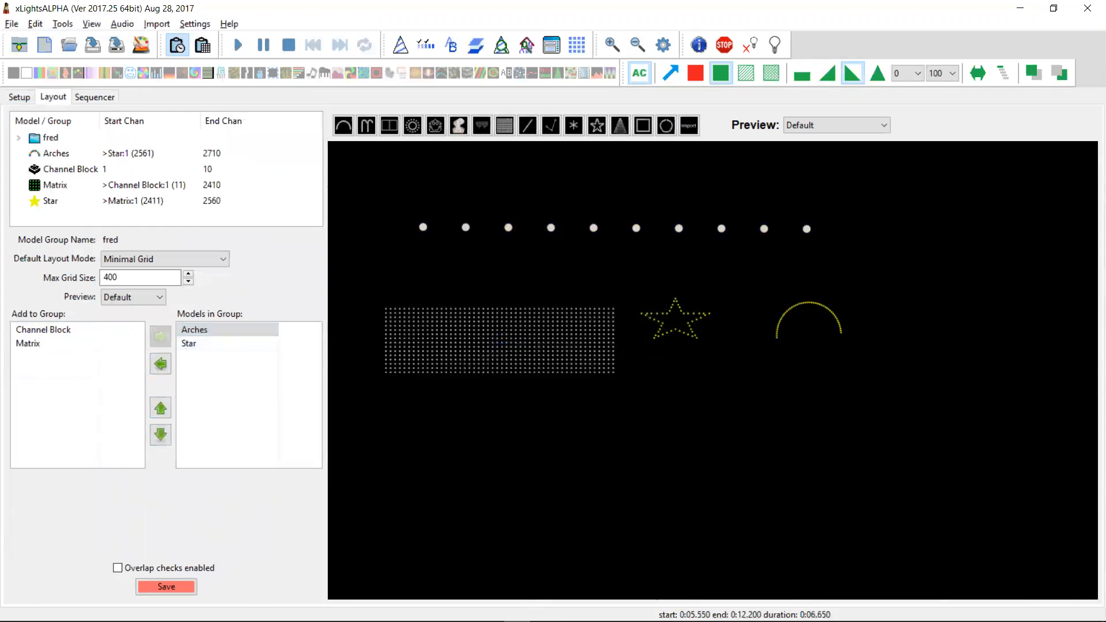
left_click(180, 586)
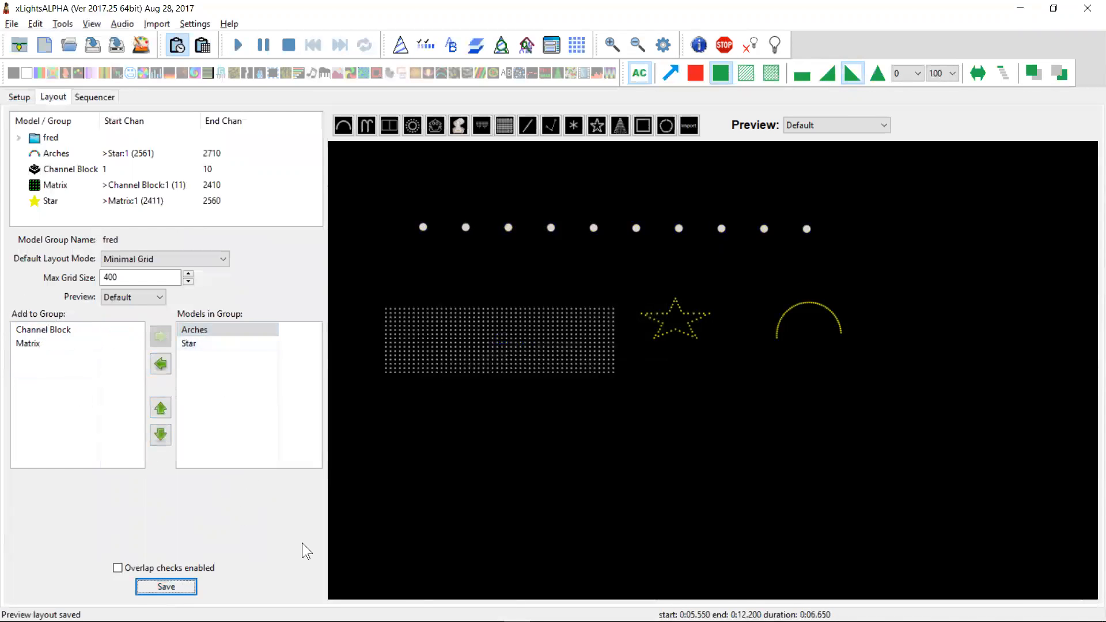
Step: Review the Notepad++ release note on creating a custom model from an inbuilt model and return to xLights
key("alt+Tab")
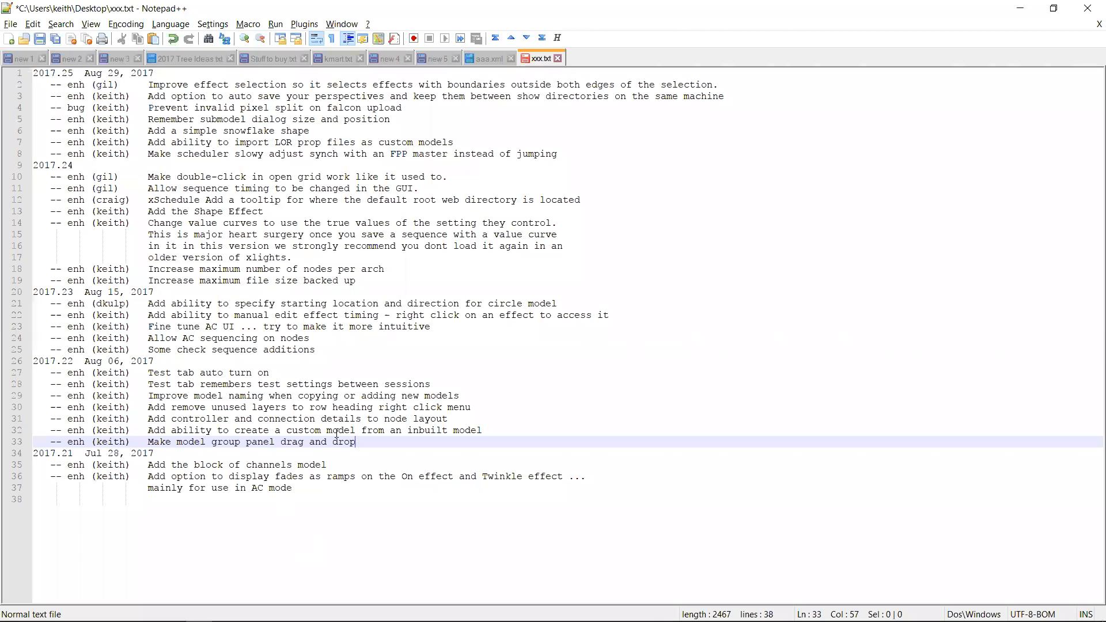
left_click_drag(490, 431, 22, 441)
key("alt+Tab")
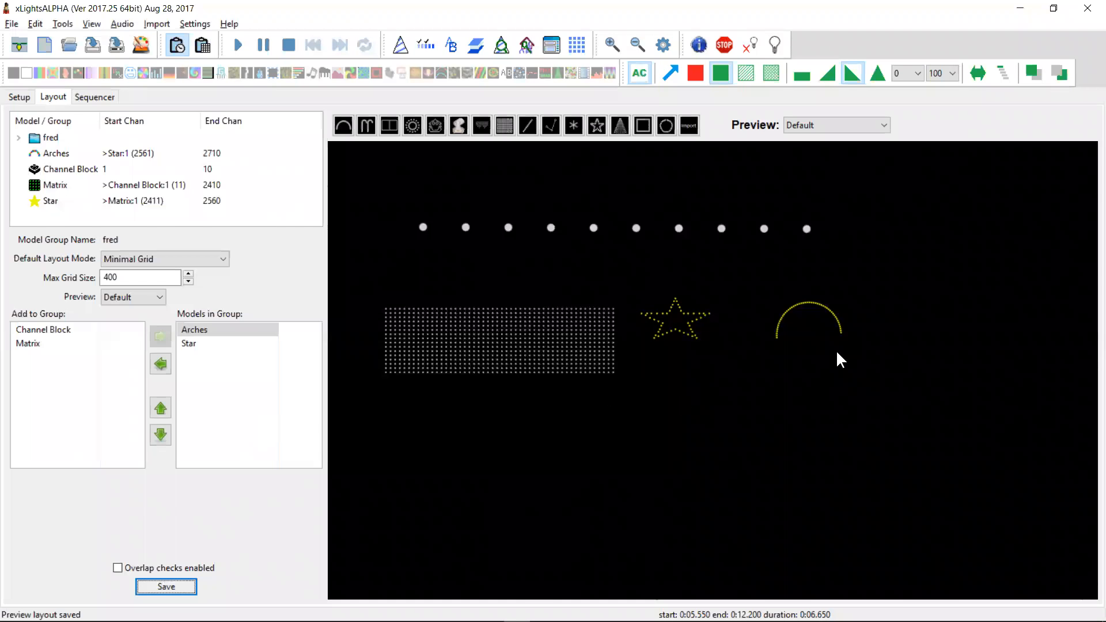
Step: Export the Star model as a custom xLights model file named Star.xmodel in the sdsda folder
left_click(684, 326)
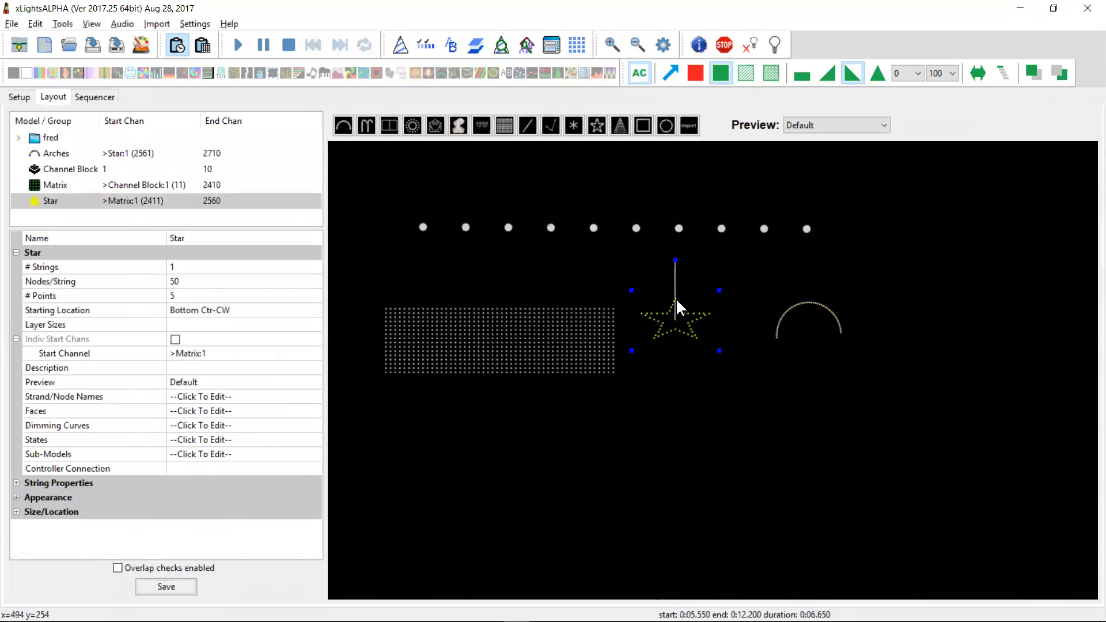
right_click(674, 329)
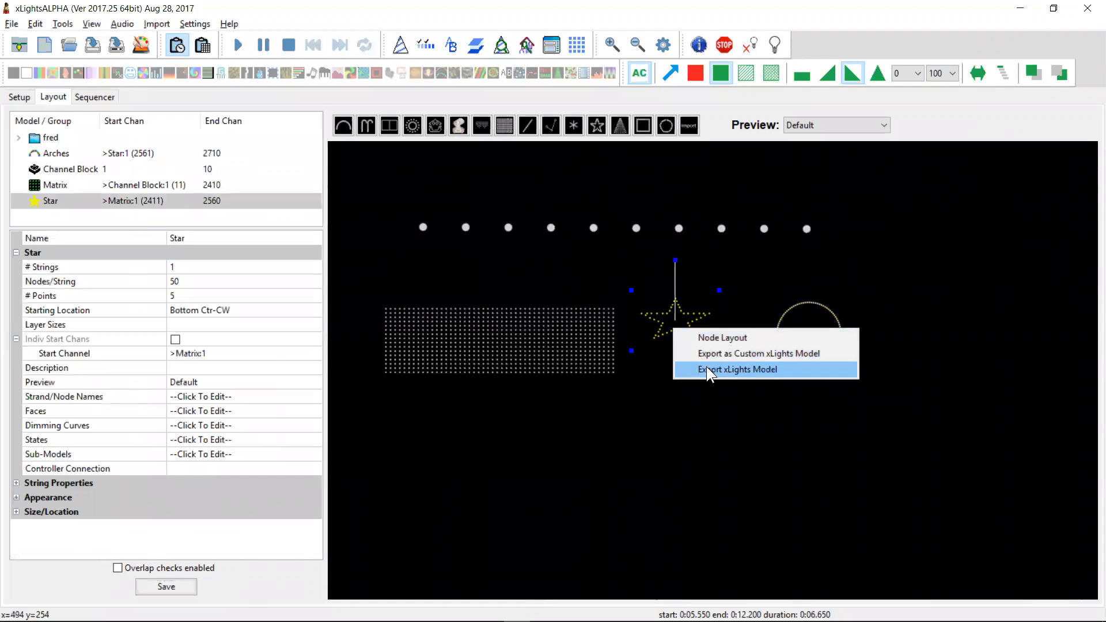
left_click(767, 350)
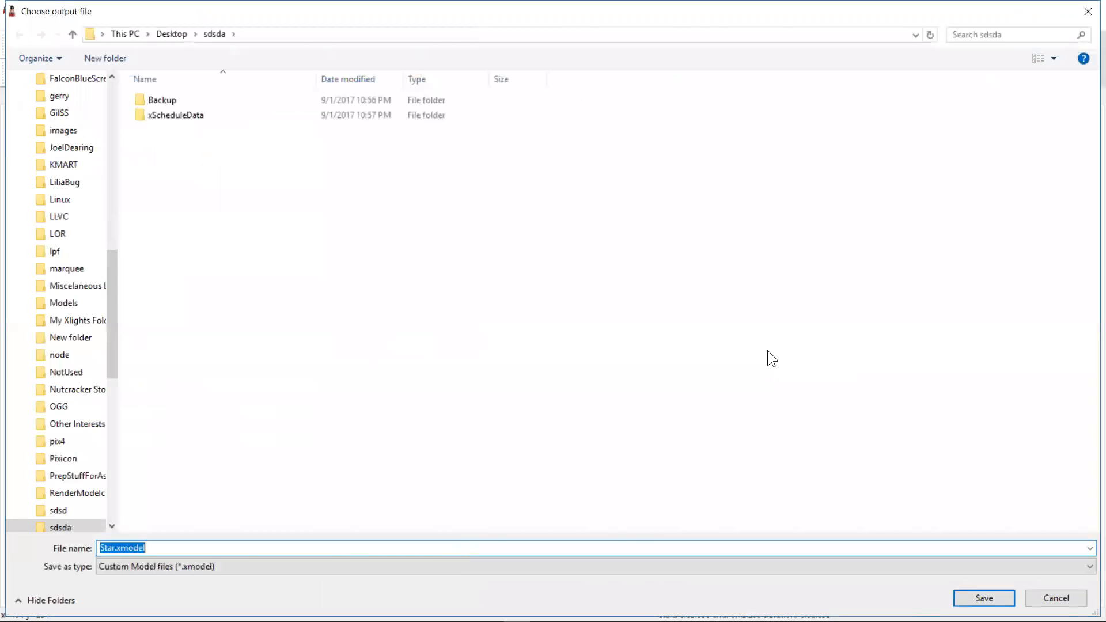
key("Return")
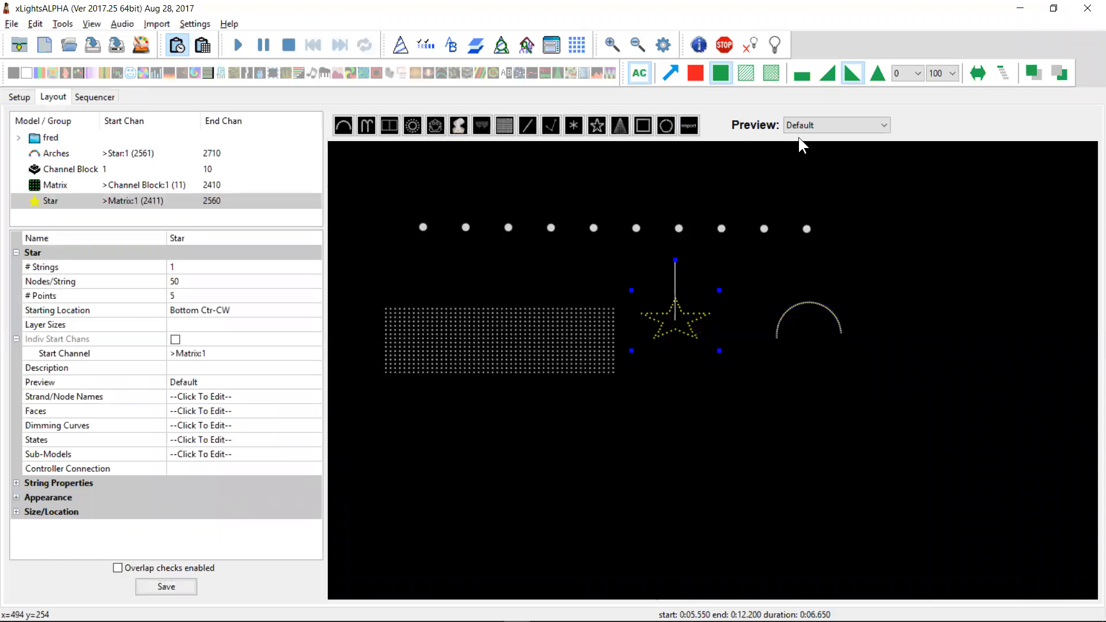
Step: Import Star.xmodel as a new model in the empty area below the original star
left_click(689, 123)
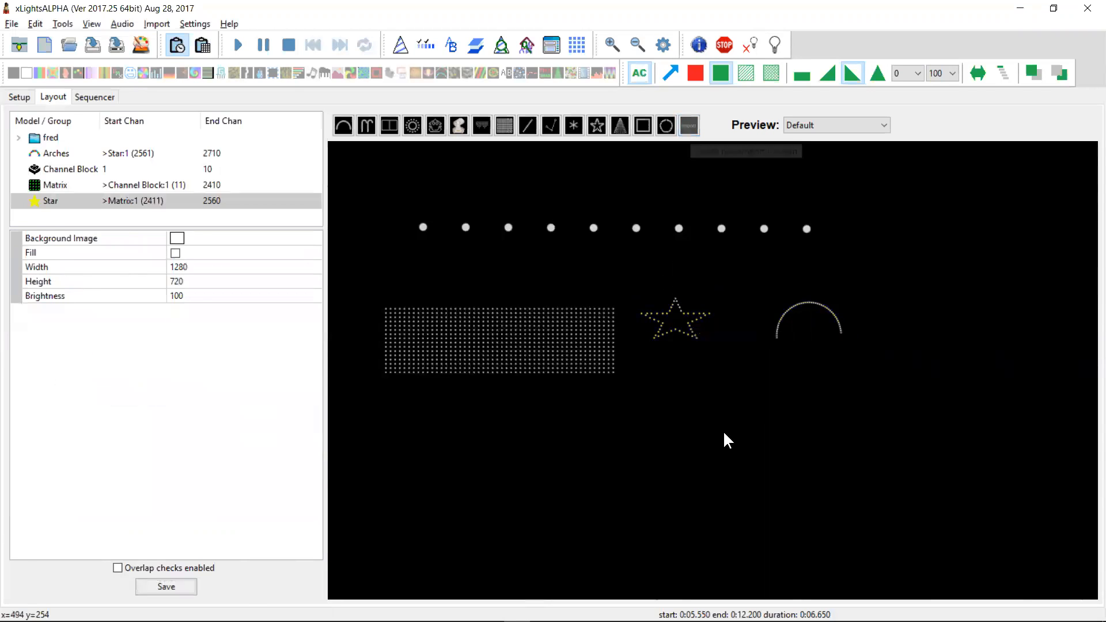
left_click(721, 479)
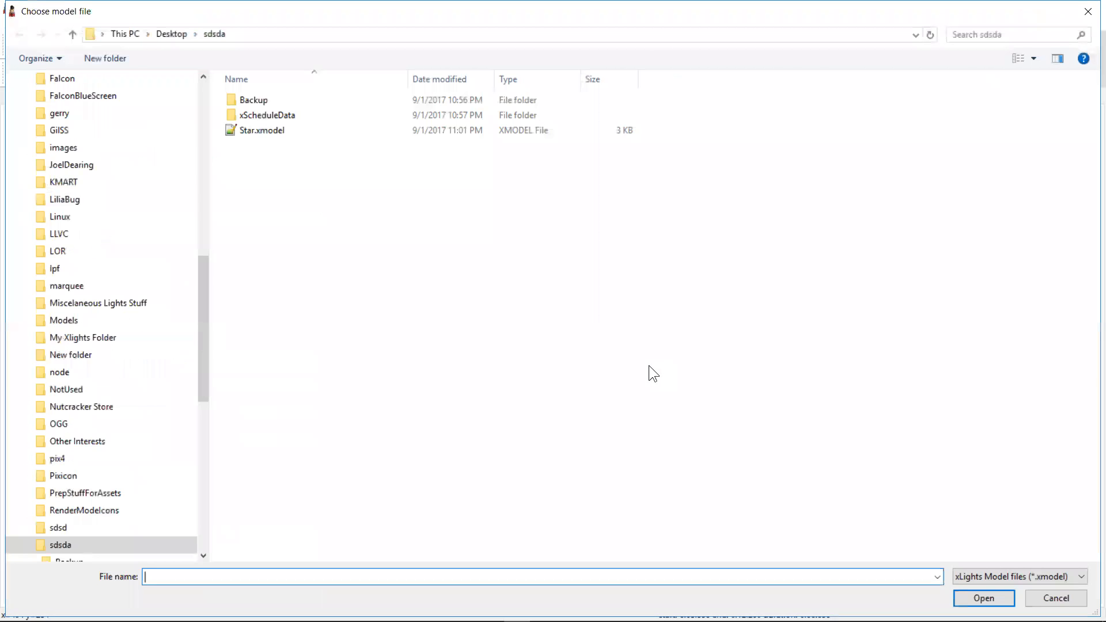
double_click(266, 128)
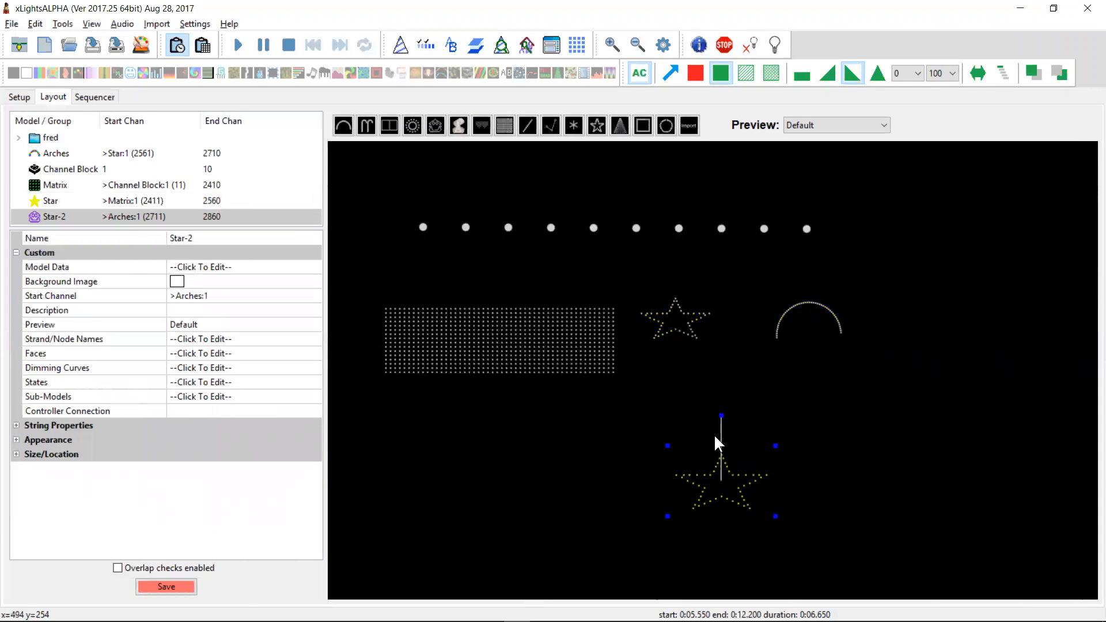
Step: Open the imported star's custom model data and enlarge the window to examine its node grid down to row 46
left_click(261, 268)
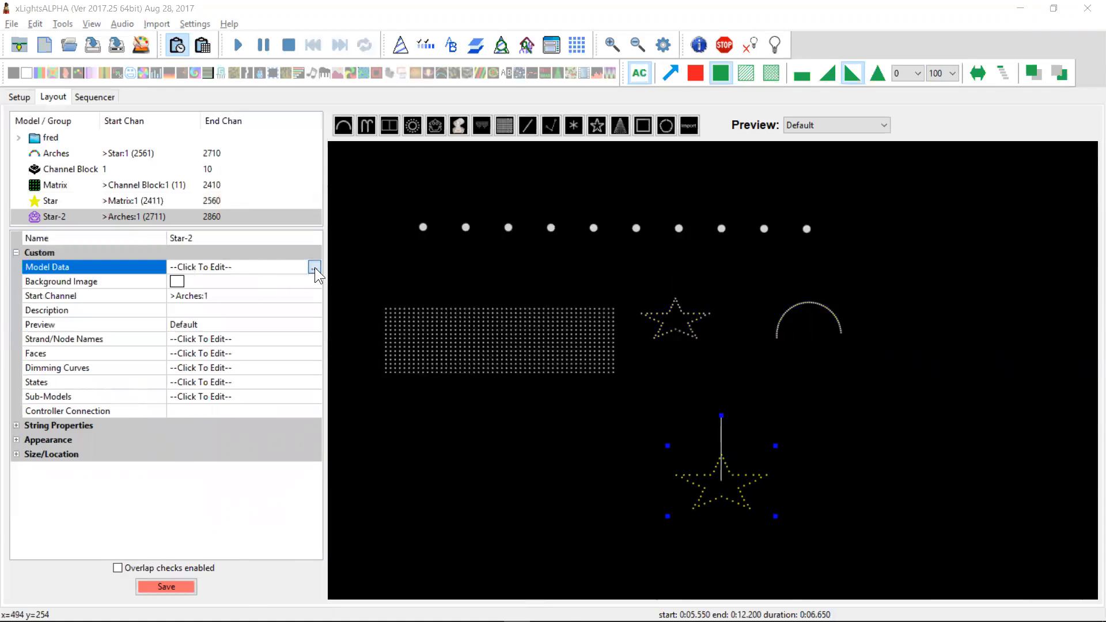
left_click(314, 268)
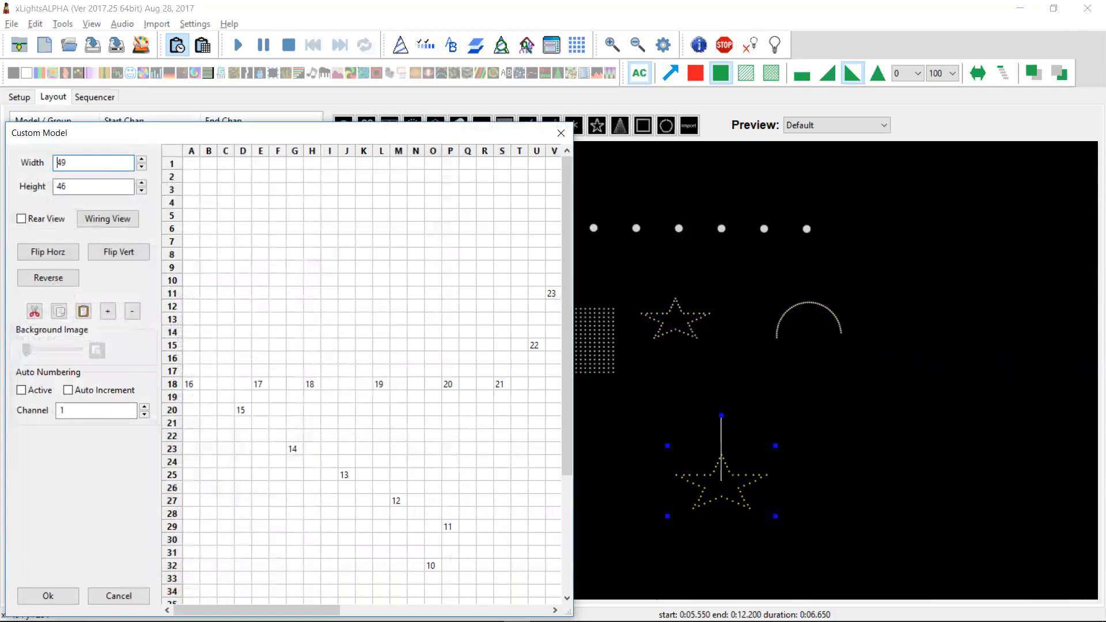
left_click_drag(573, 616, 1041, 600)
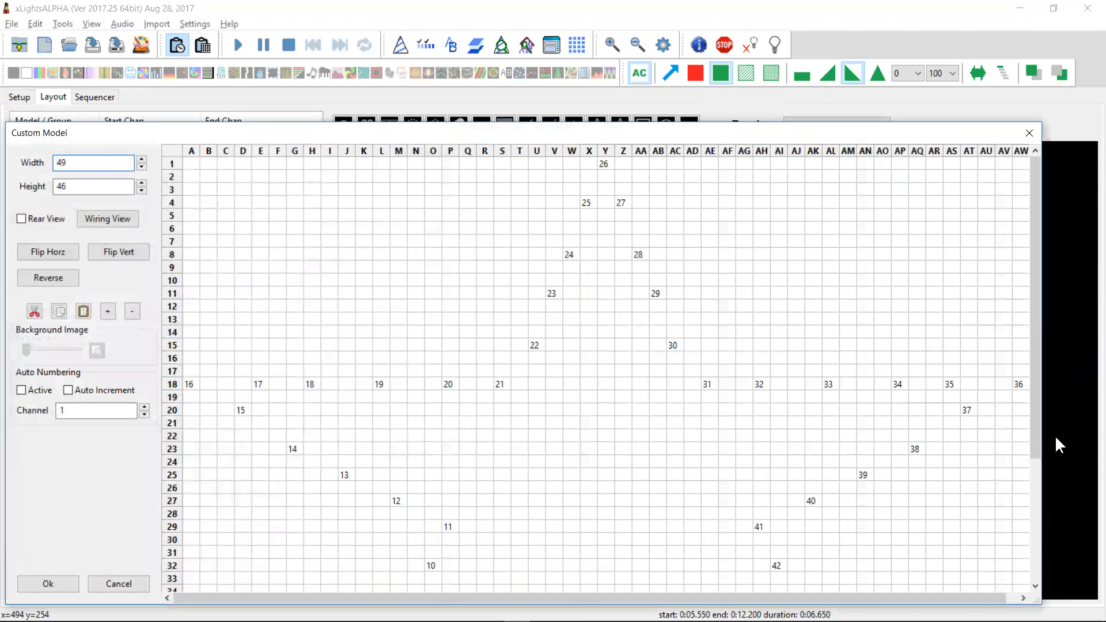
left_click_drag(1036, 429, 1042, 586)
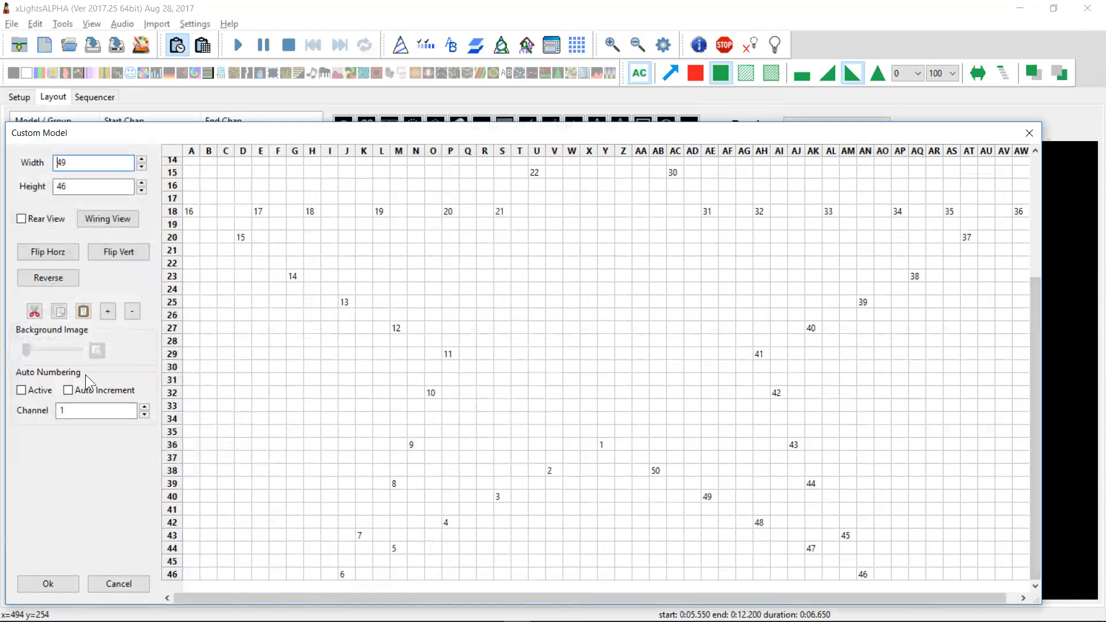
Step: Activate auto-incrementing numbering and renumber the nodes in cells AN46, AK44, AH42, AE40 and AB38 as 1 to 5
left_click(69, 390)
left_click(815, 549)
left_click(762, 522)
left_click(706, 496)
left_click(657, 472)
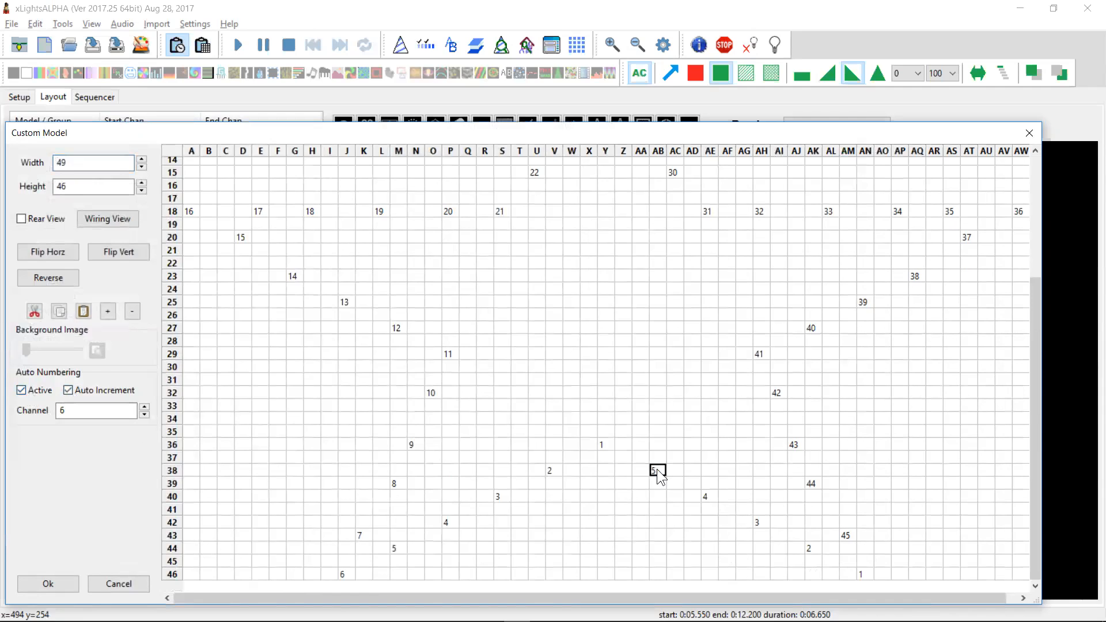
Step: Renumber the nodes in cells Y36, V38, S40, P42, M44, J46, K43 and M39 as 6 to 13, and discard the model data changes
left_click(606, 442)
left_click(554, 471)
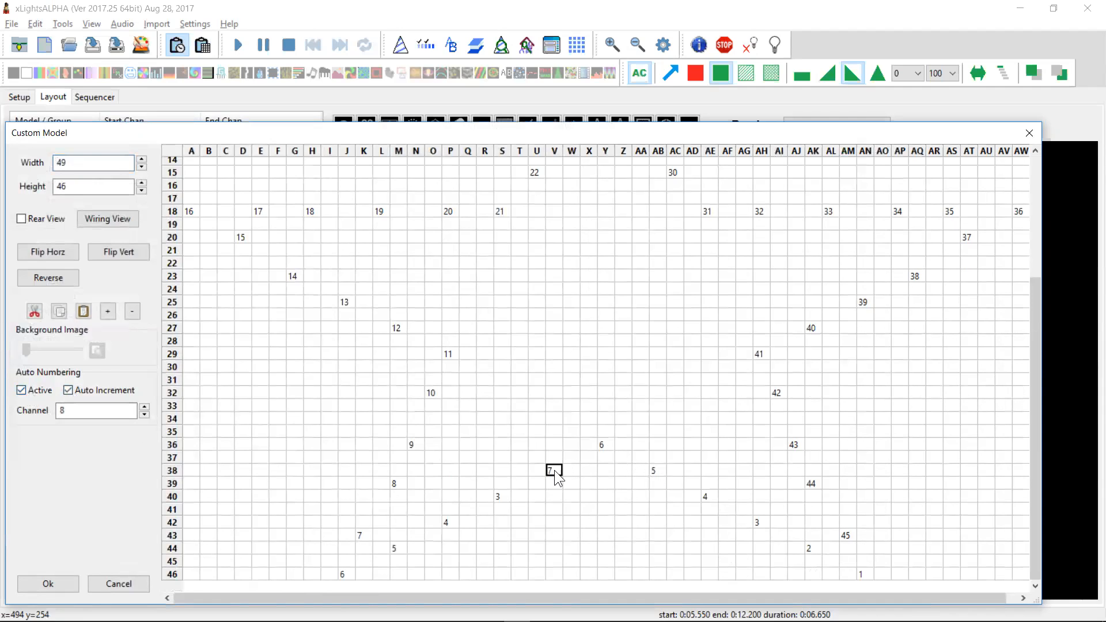
left_click(500, 497)
left_click(451, 522)
left_click(401, 547)
left_click(351, 576)
left_click(363, 537)
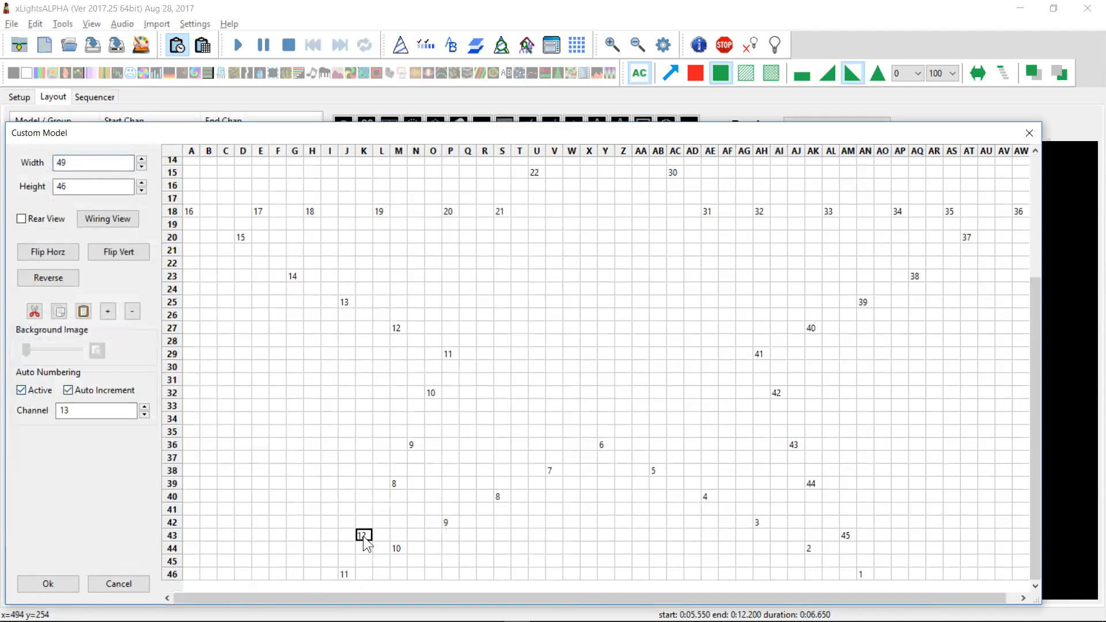
left_click(398, 479)
left_click(116, 578)
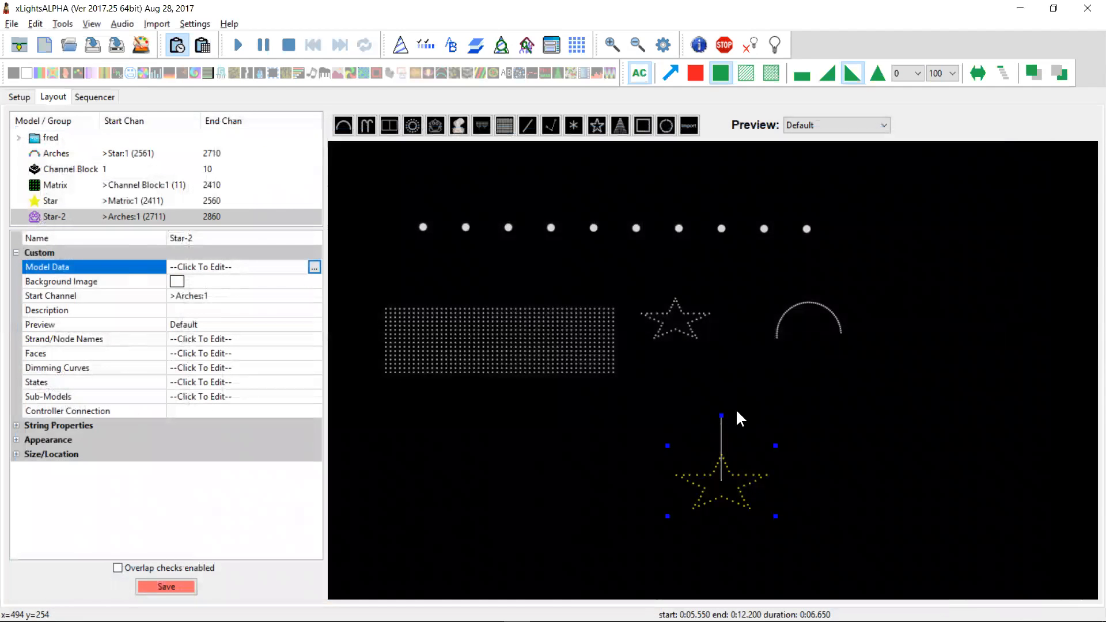
Step: Check which export options are offered for the Matrix model
right_click(515, 349)
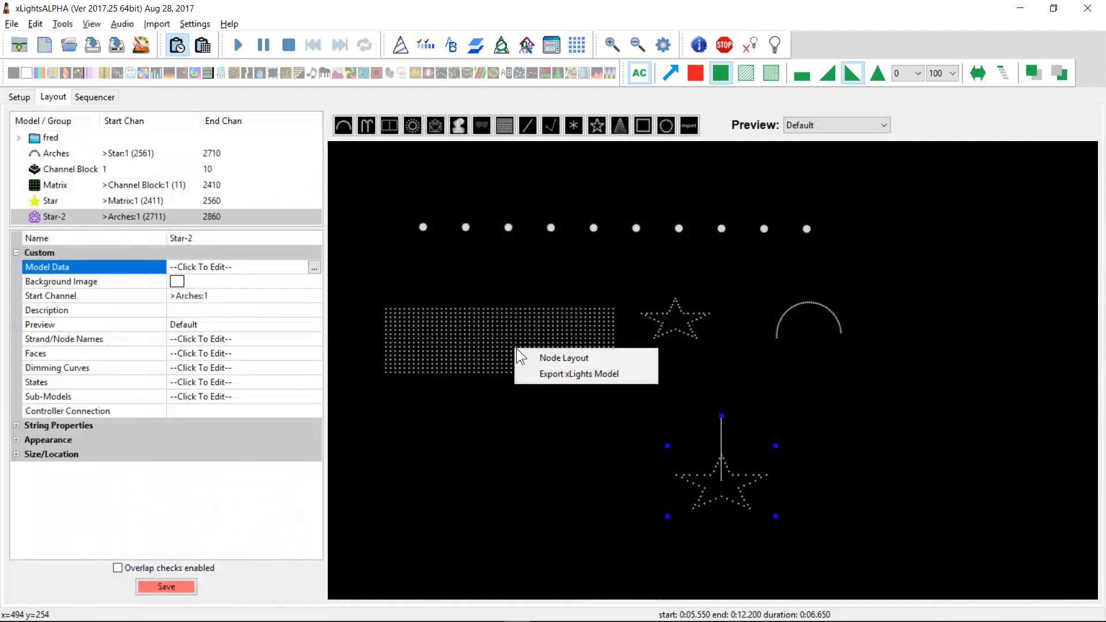
left_click(496, 344)
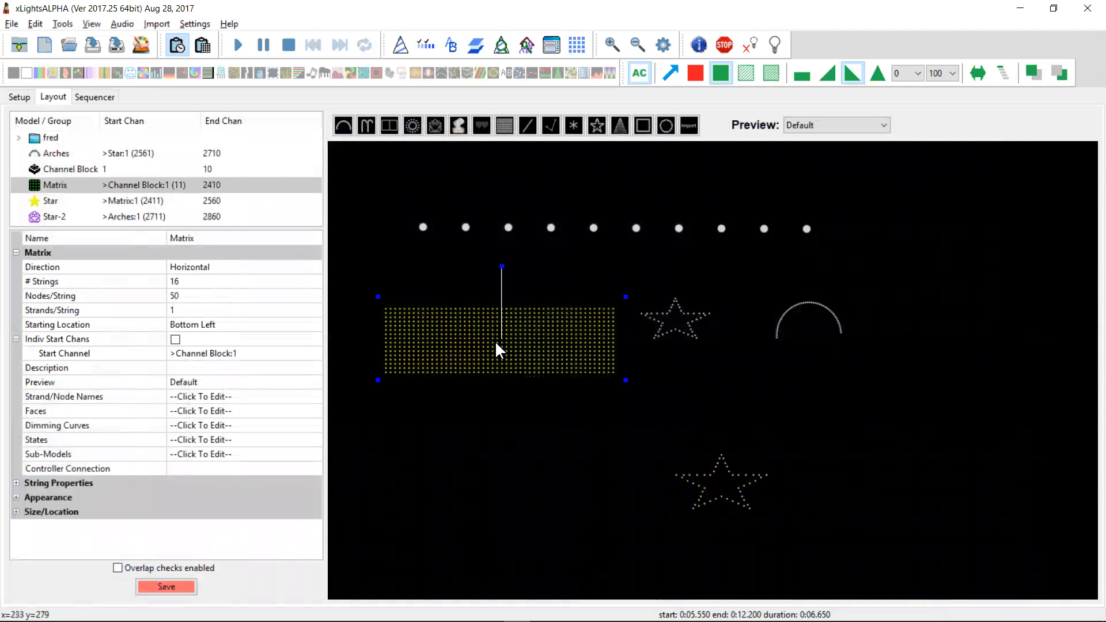
right_click(496, 344)
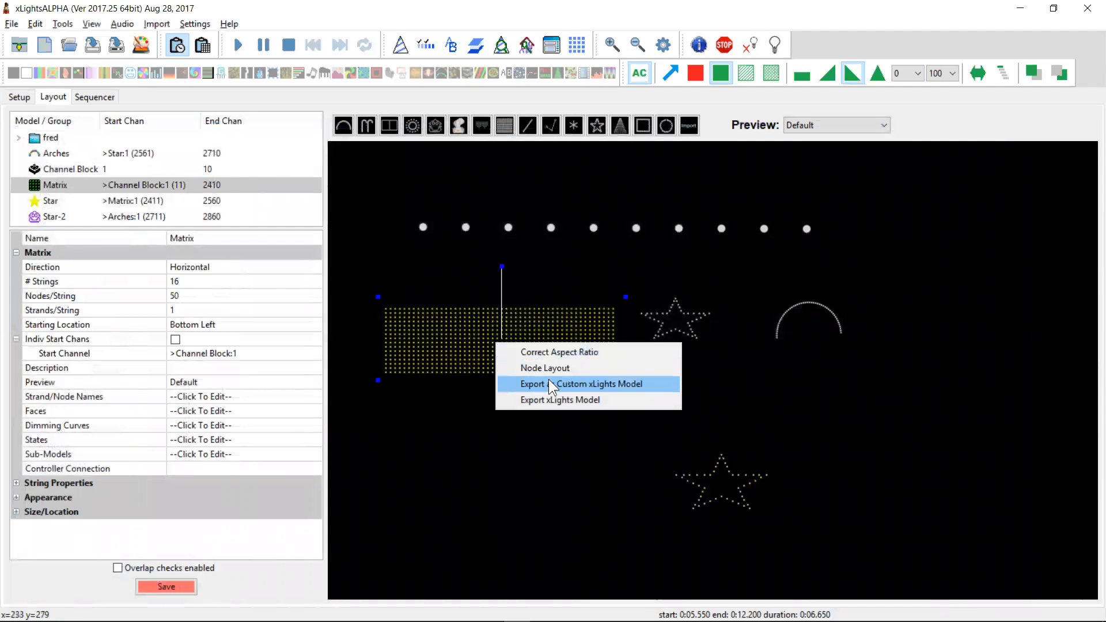
left_click(449, 433)
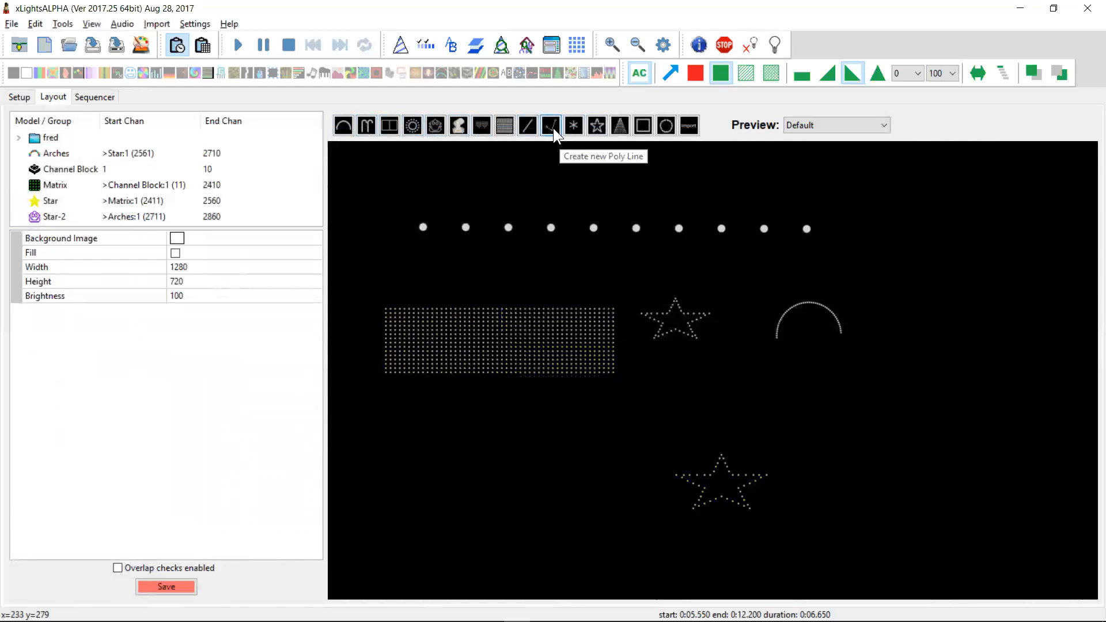
Step: Draw a horizontal Single Line model above the channel block and check its export options
left_click(529, 127)
left_click_drag(533, 167, 659, 166)
right_click(624, 168)
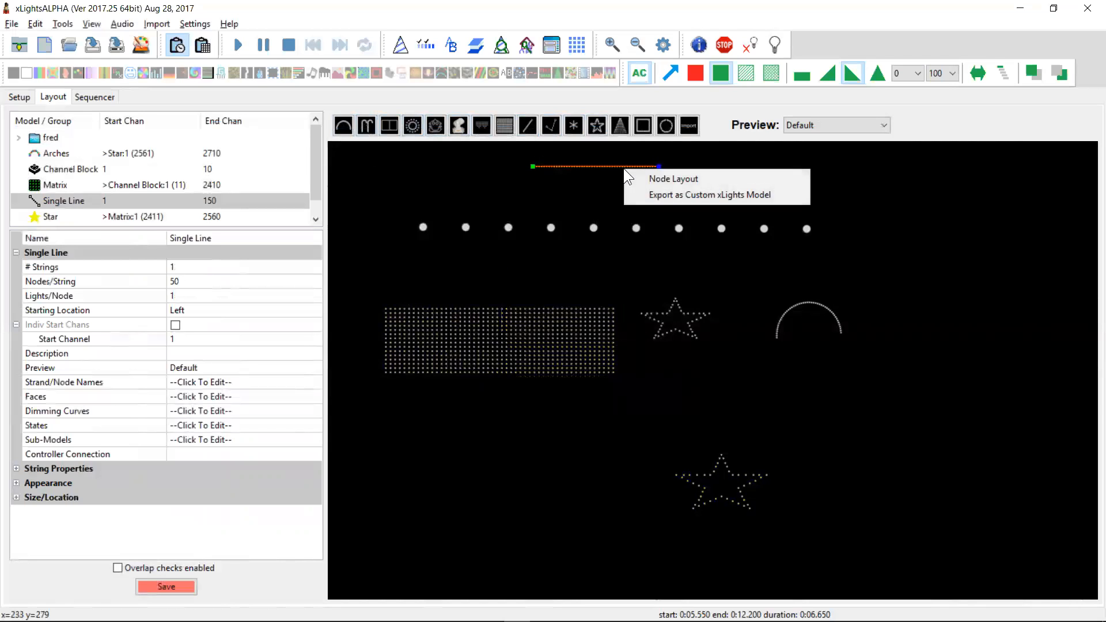
left_click(867, 253)
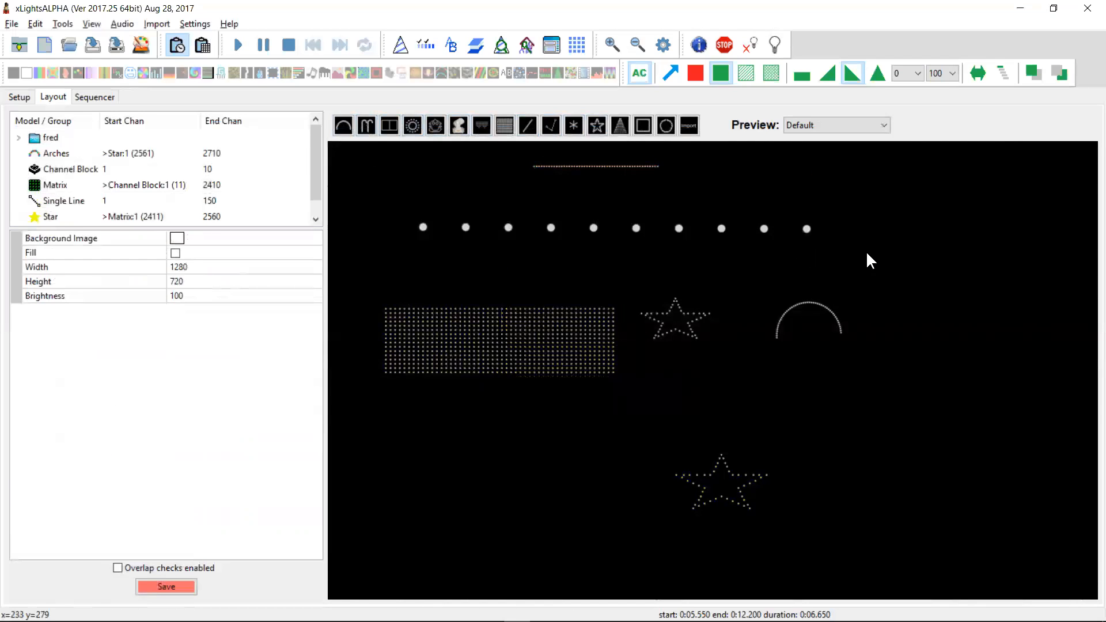
Step: Check which export options are offered for the Channel Block and Arches models
left_click(680, 228)
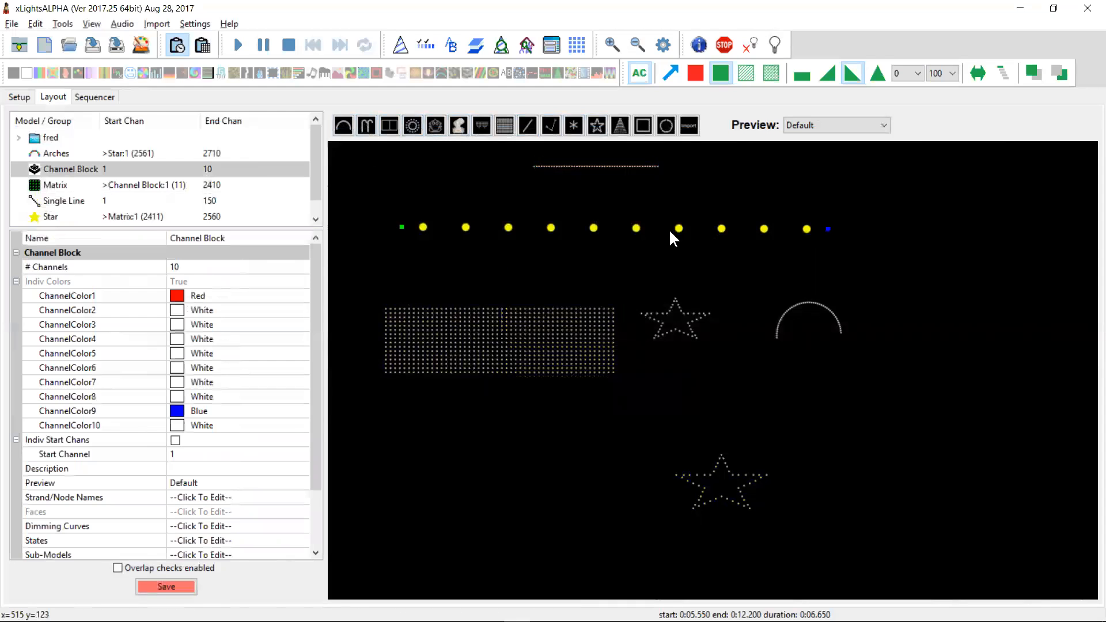
right_click(670, 231)
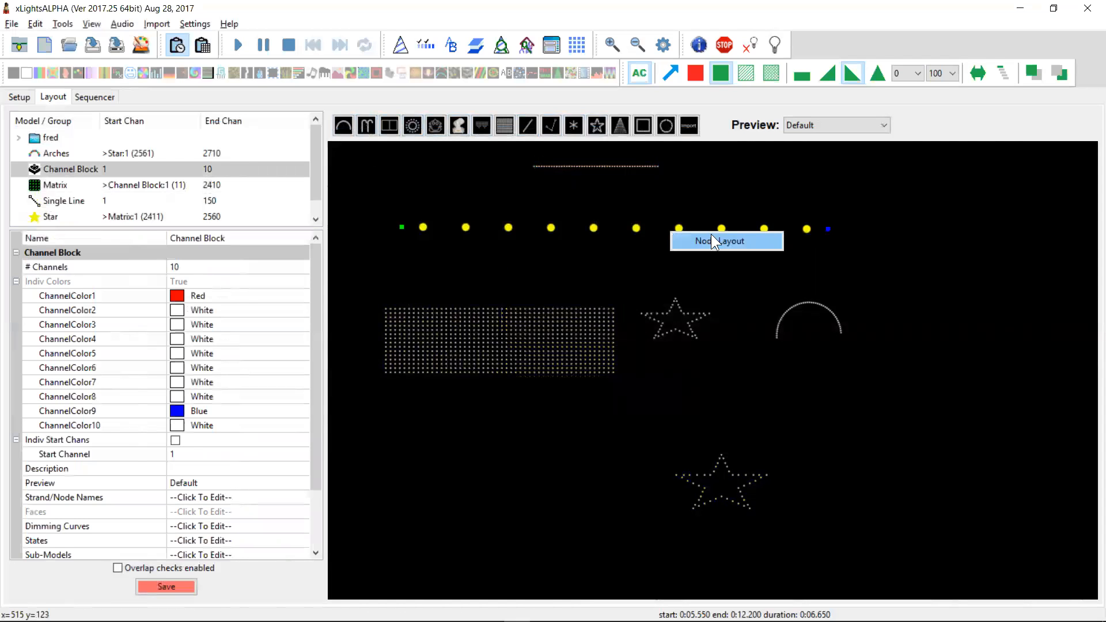
left_click(893, 257)
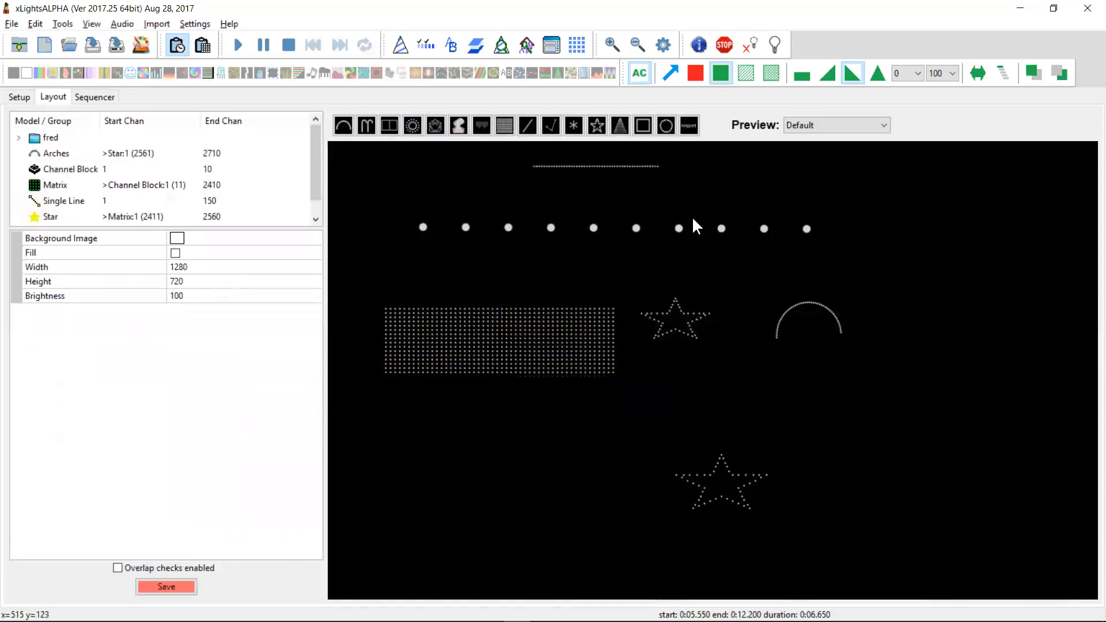
left_click(793, 311)
right_click(793, 311)
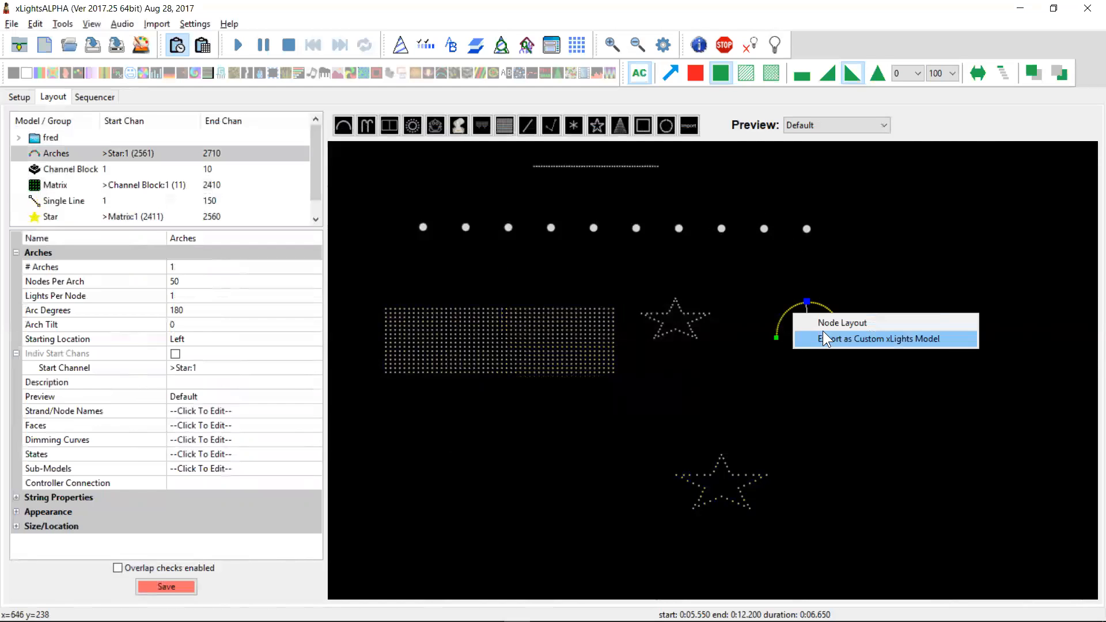
left_click(748, 368)
Step: Reshape the Arches model by tilting the arch to about 52 and raising its end point above its start point
left_click(807, 310)
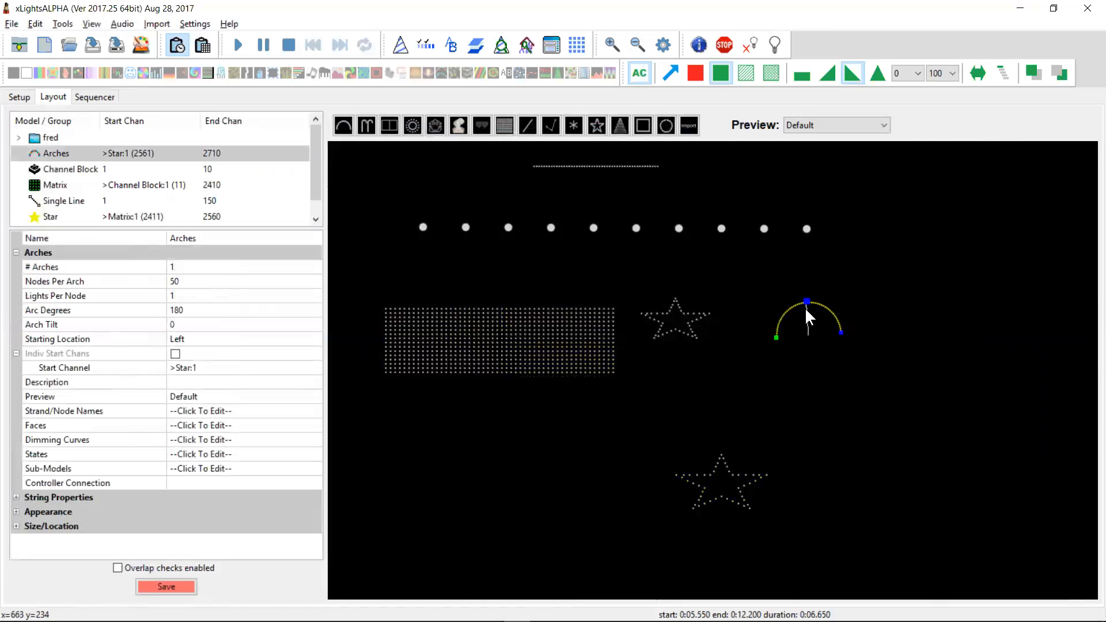
left_click_drag(808, 300, 758, 302)
left_click_drag(841, 329, 842, 284)
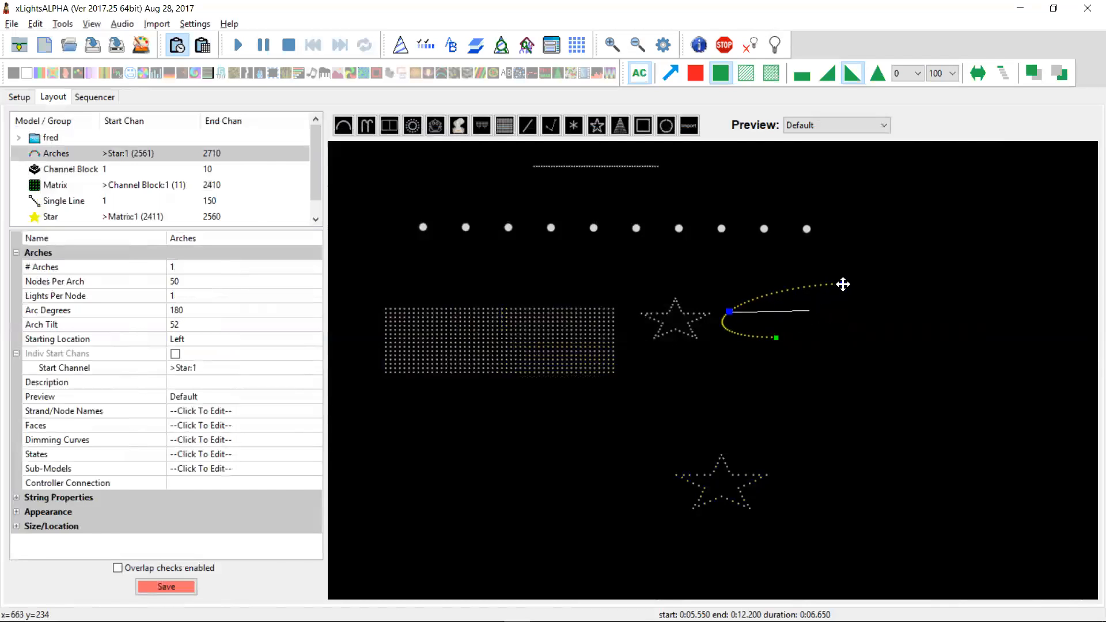
Step: Export the reshaped arch as a custom xLights model file named Arches.xmodel in the sdsda folder
right_click(752, 301)
left_click(789, 327)
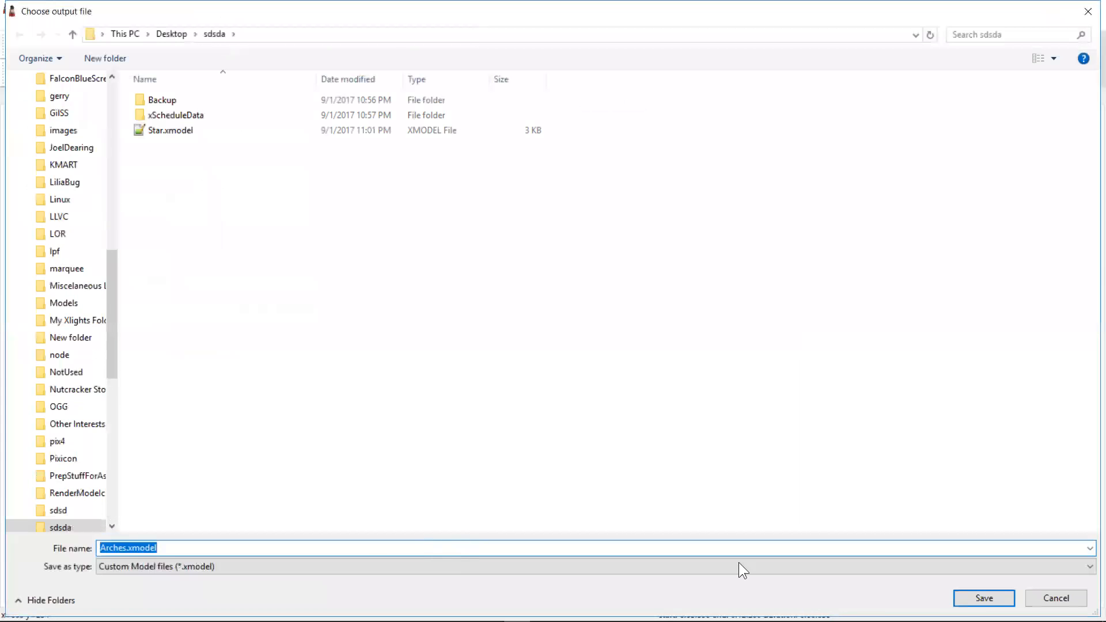
left_click(984, 596)
Step: Import Arches.xmodel as a new model in the empty area below the original arch
left_click(689, 125)
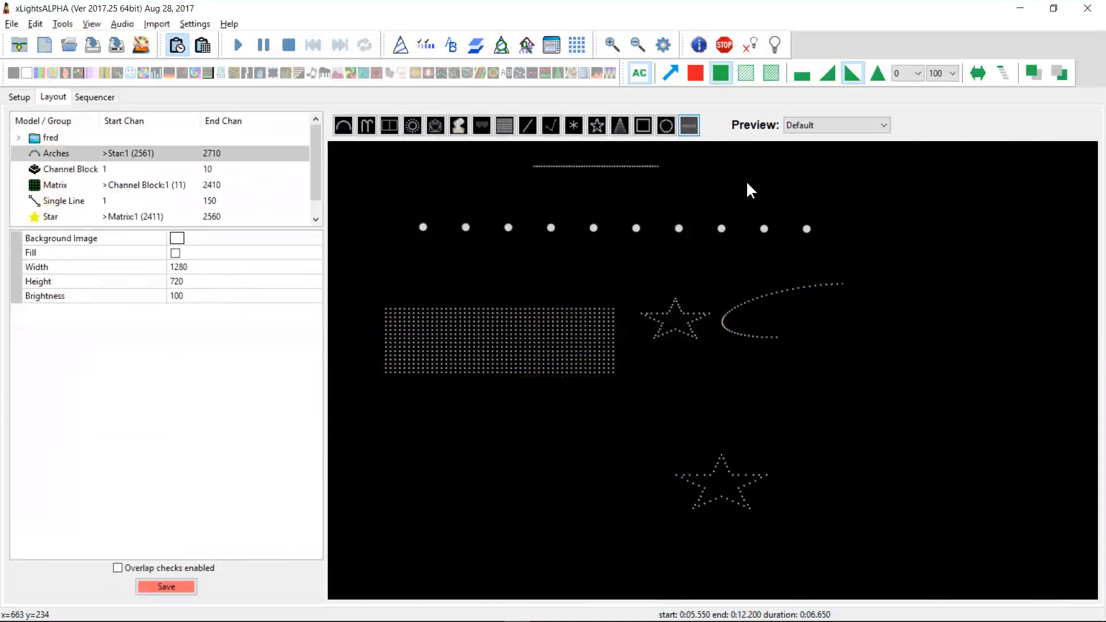
left_click(912, 421)
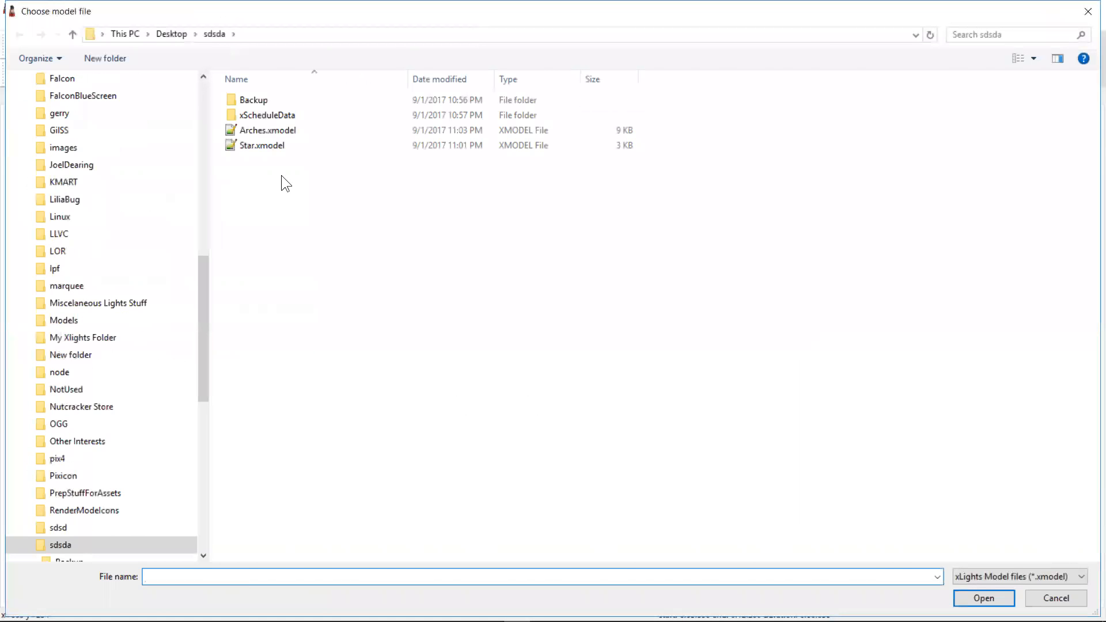
double_click(266, 130)
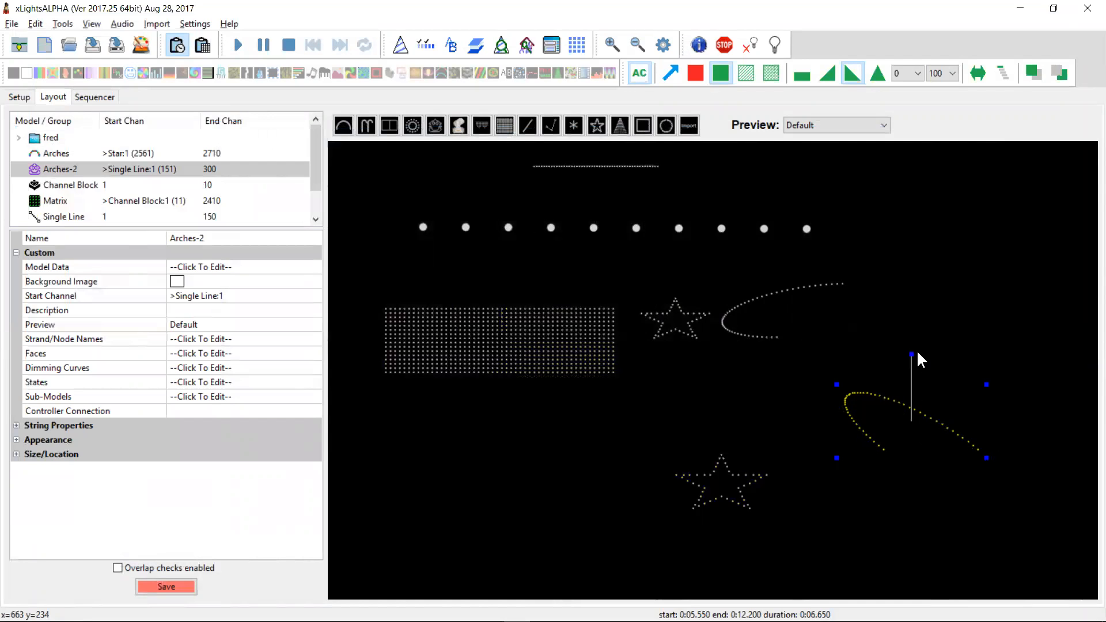
mouse_move(912, 360)
left_mouse_down()
mouse_move(873, 385)
mouse_move(911, 356)
left_mouse_up()
Step: Examine the imported arch's custom model data grid and close it without changes
left_click(309, 267)
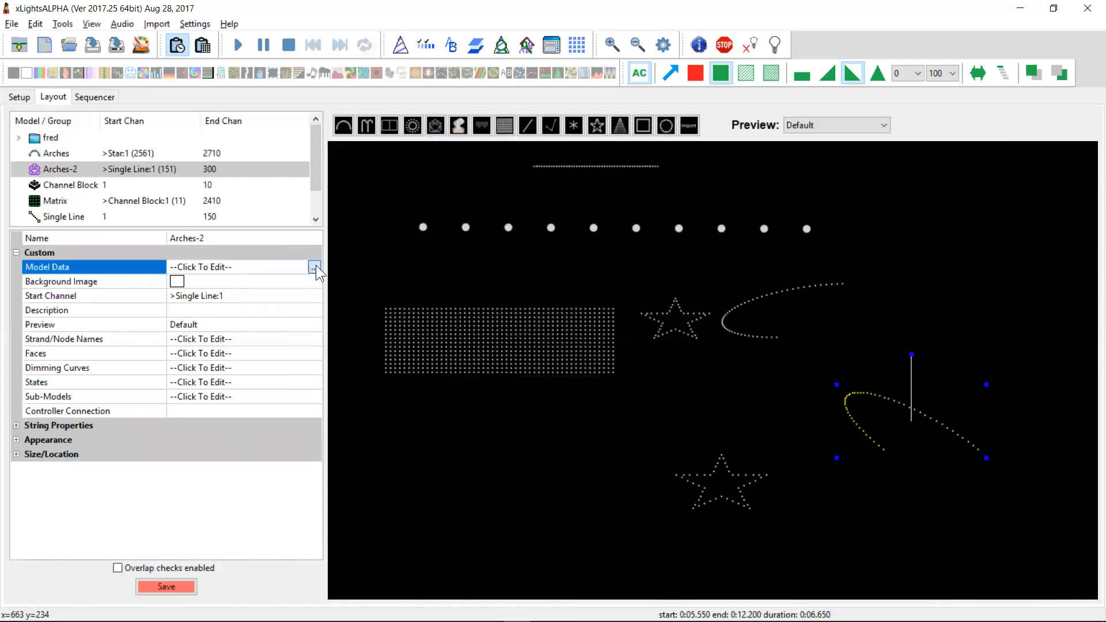
left_click(315, 266)
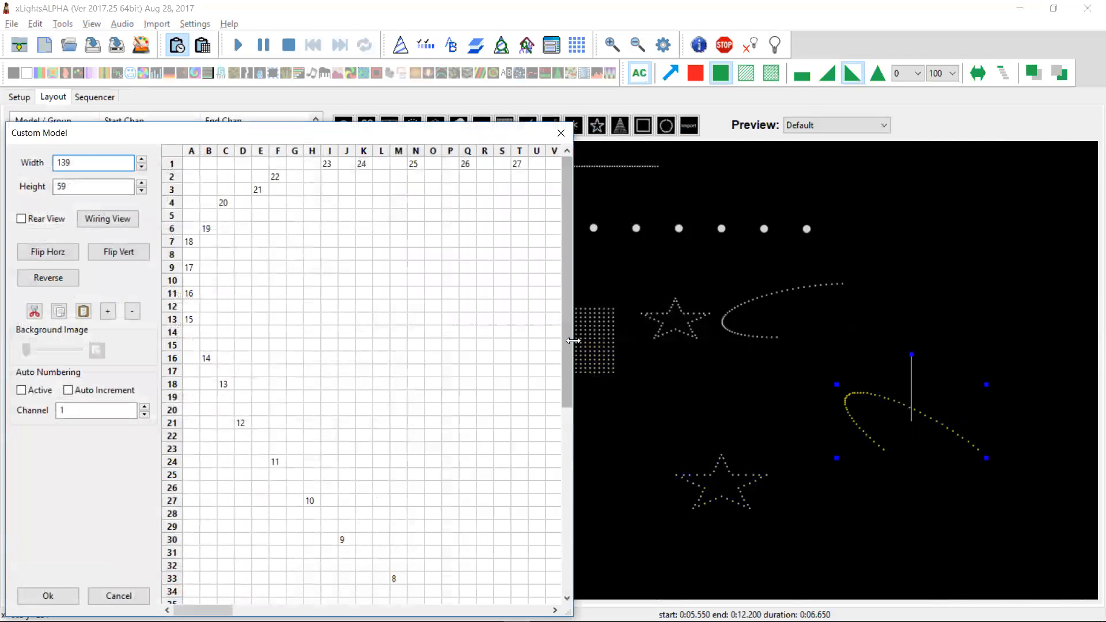
left_click_drag(575, 403, 586, 358)
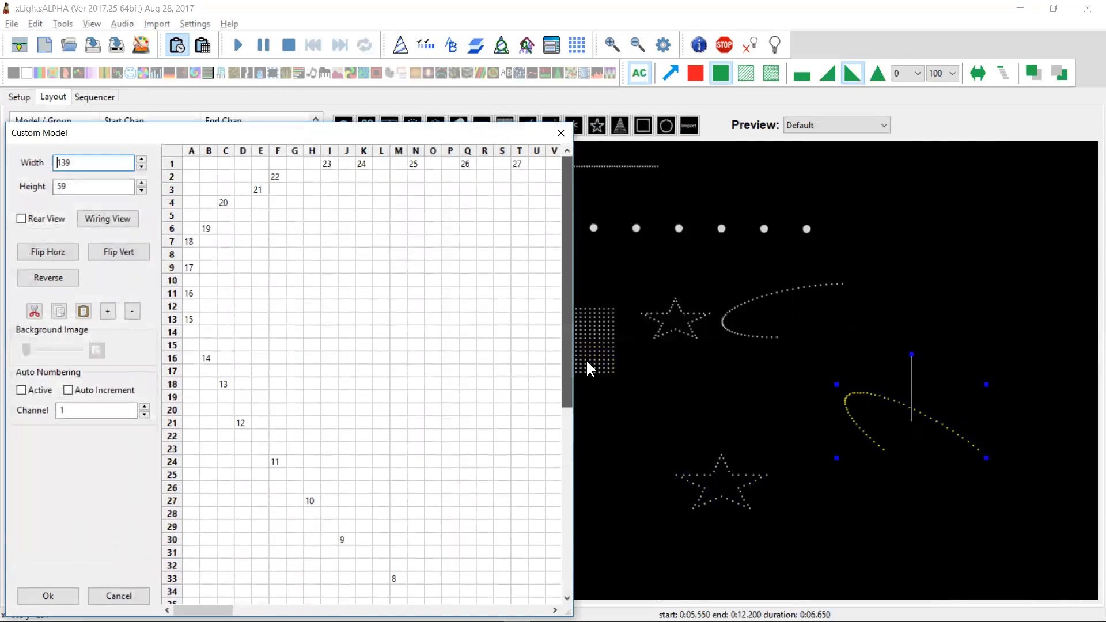
left_click(561, 132)
Step: Switch to the release notes in Notepad++ and highlight the line about adding controller and connection details to node layout
key("alt+Tab")
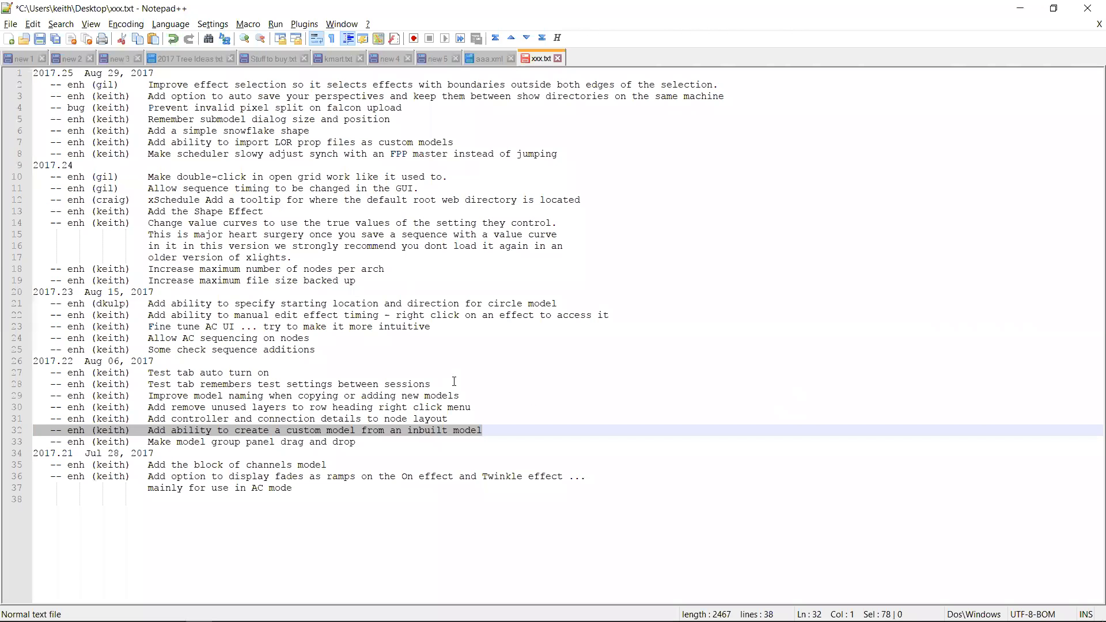
key("Up")
key("Down")
key("Up")
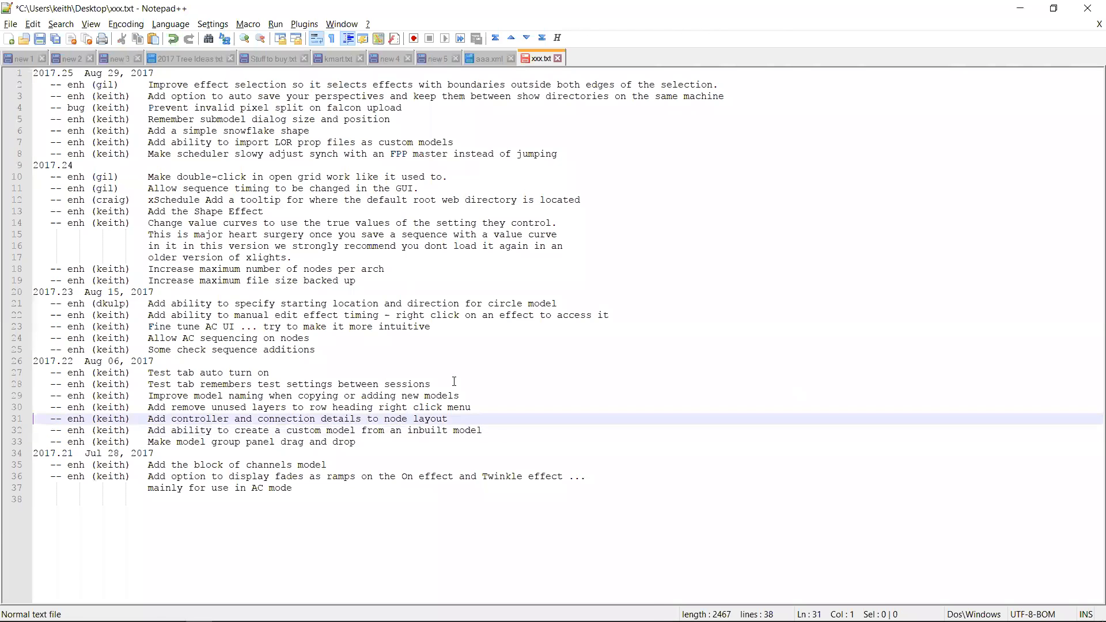
key("shift+Down")
Step: Switch back to xLights, add 10 multicast E1.31 universes starting at universe 1 with 510 channels each, and save the setup
key("alt+Tab")
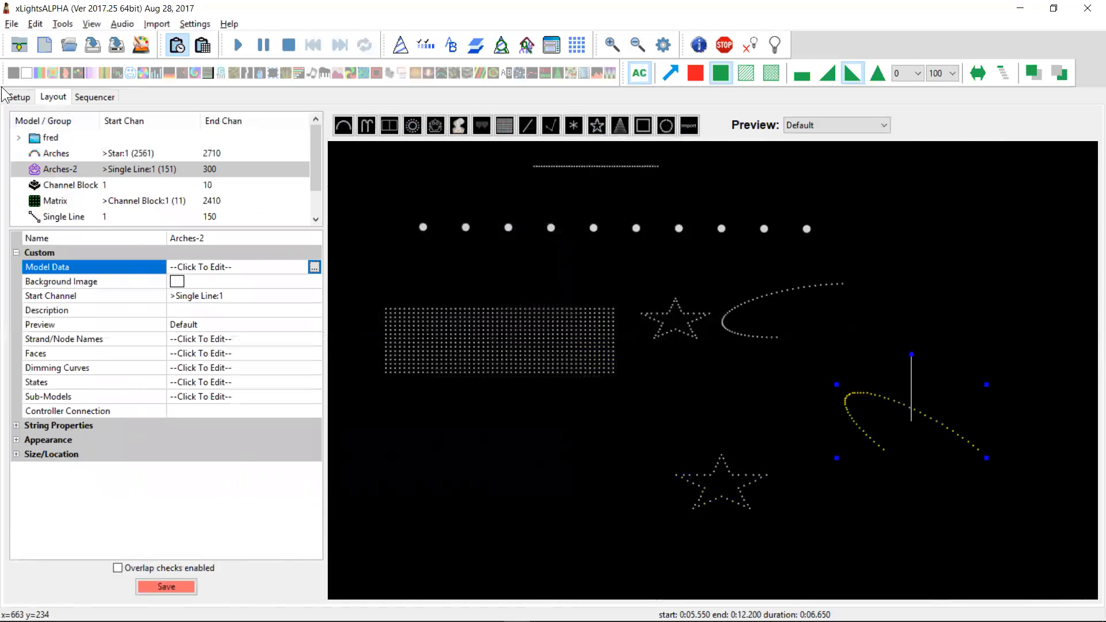
left_click(19, 98)
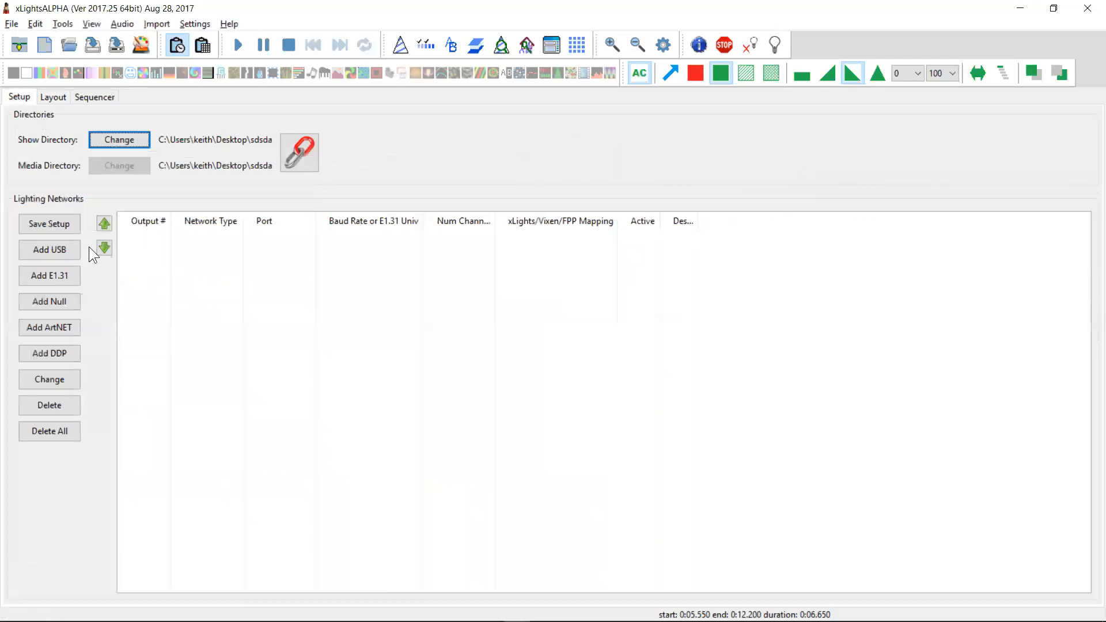
left_click(55, 273)
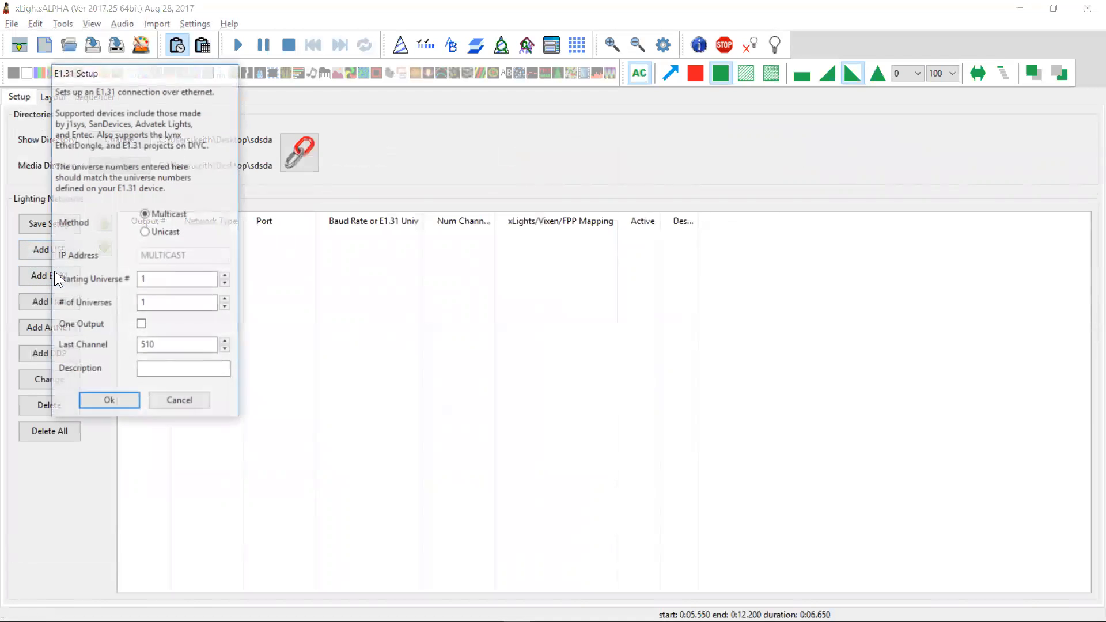
left_click(154, 298)
type("0")
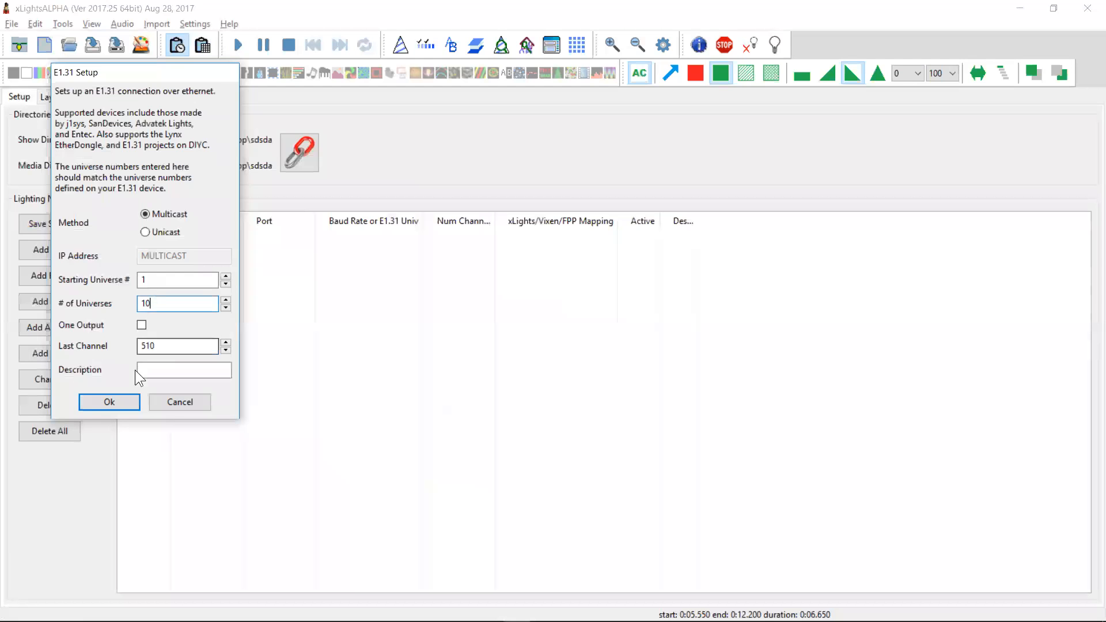
left_click(109, 401)
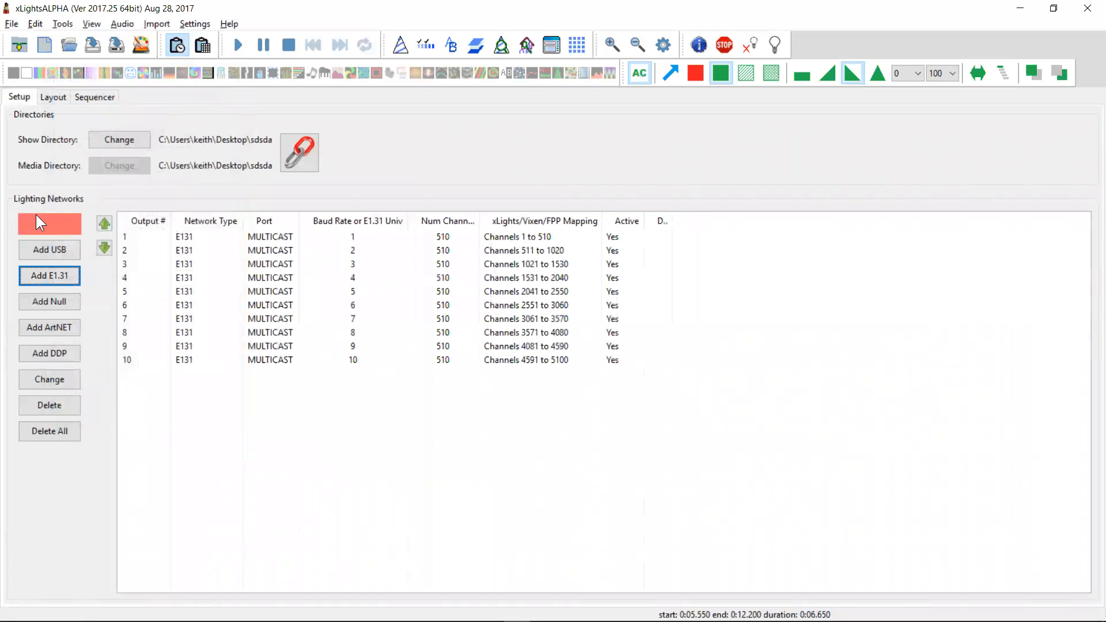
left_click(37, 223)
Step: View the Matrix model's node layout and examine its Controller entry
left_click(55, 97)
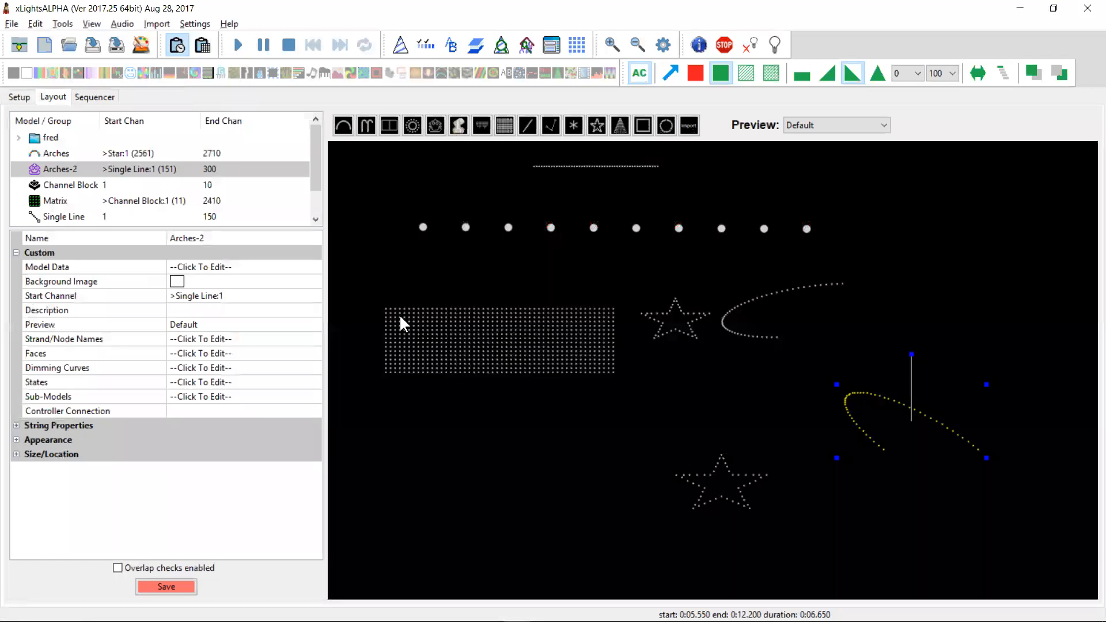
right_click(474, 326)
left_click(472, 334)
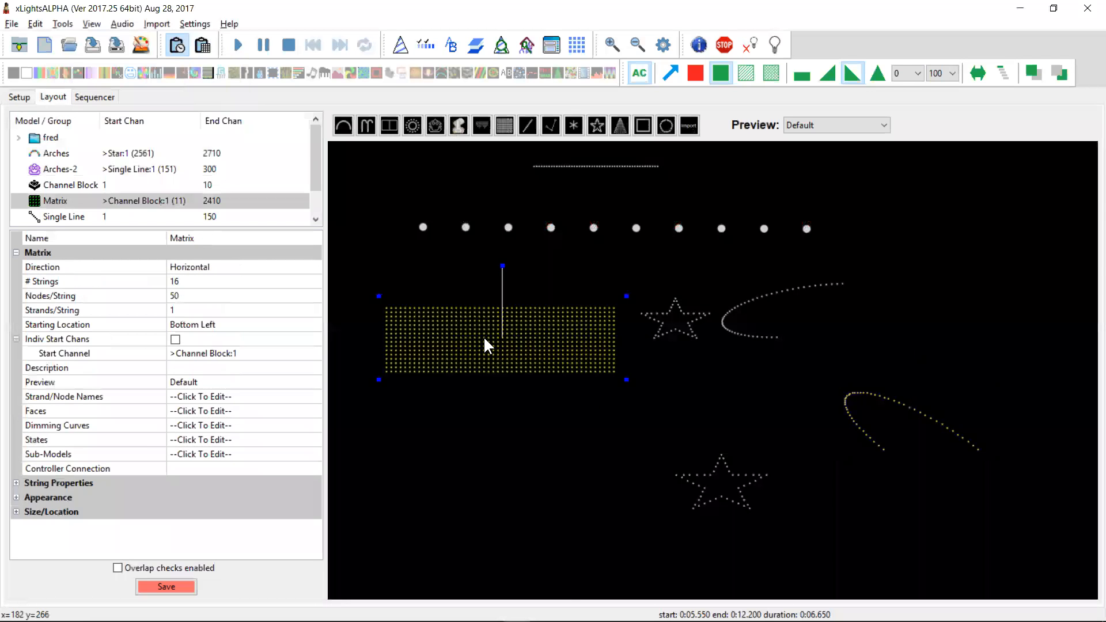
right_click(488, 338)
left_click(519, 361)
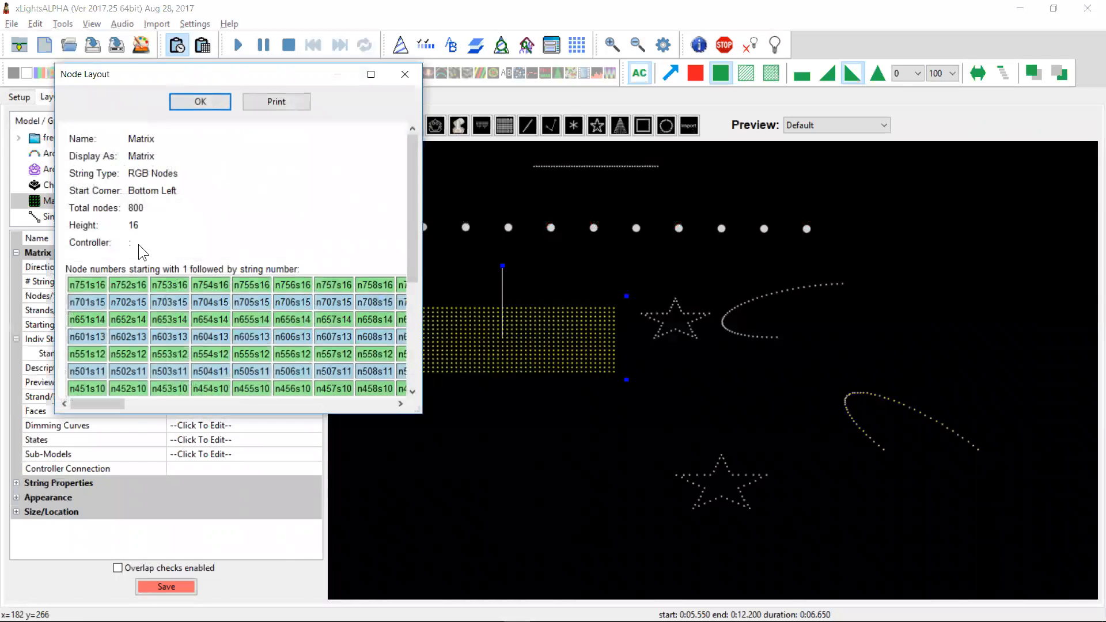
left_click(83, 245)
left_click_drag(83, 245, 194, 239)
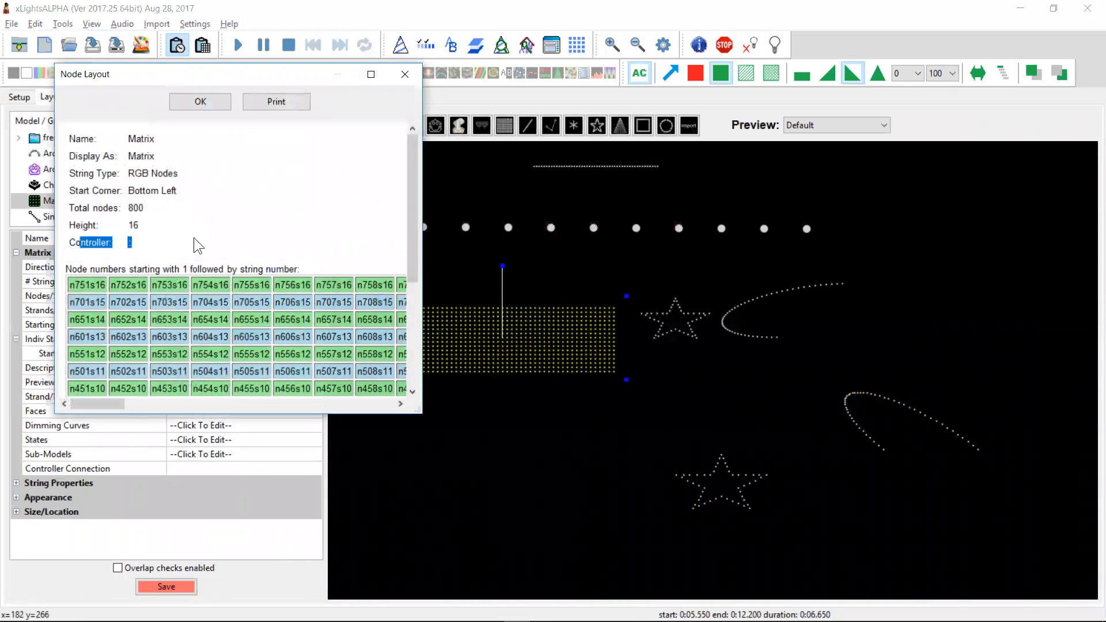
left_click(403, 76)
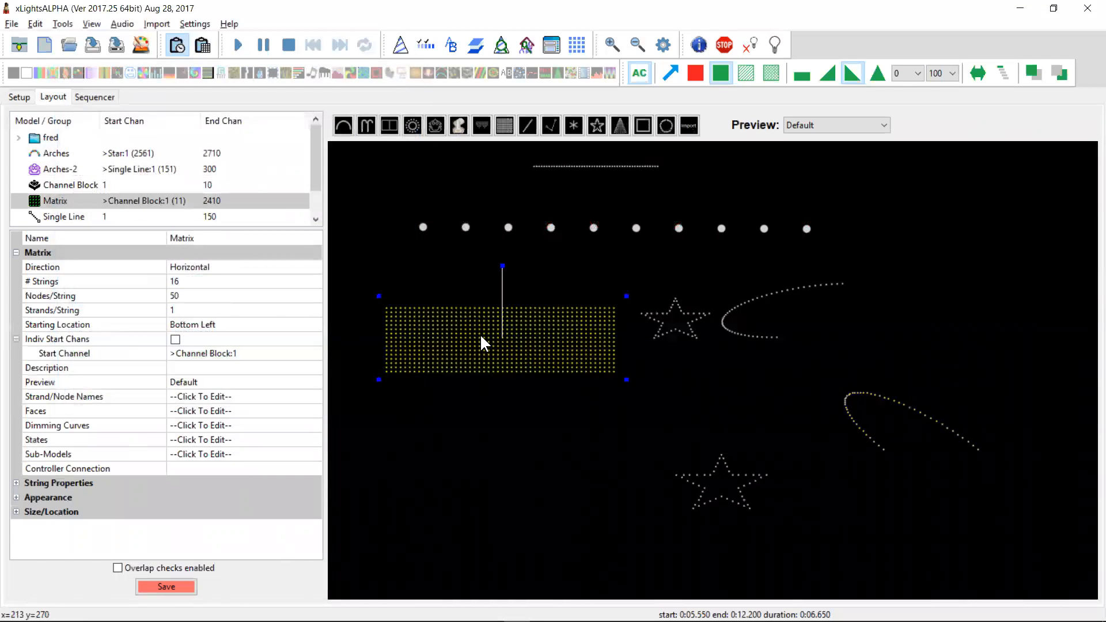
Step: Bulk edit the description of all ten E1.31 outputs to "harry" and save the setup
left_click(33, 98)
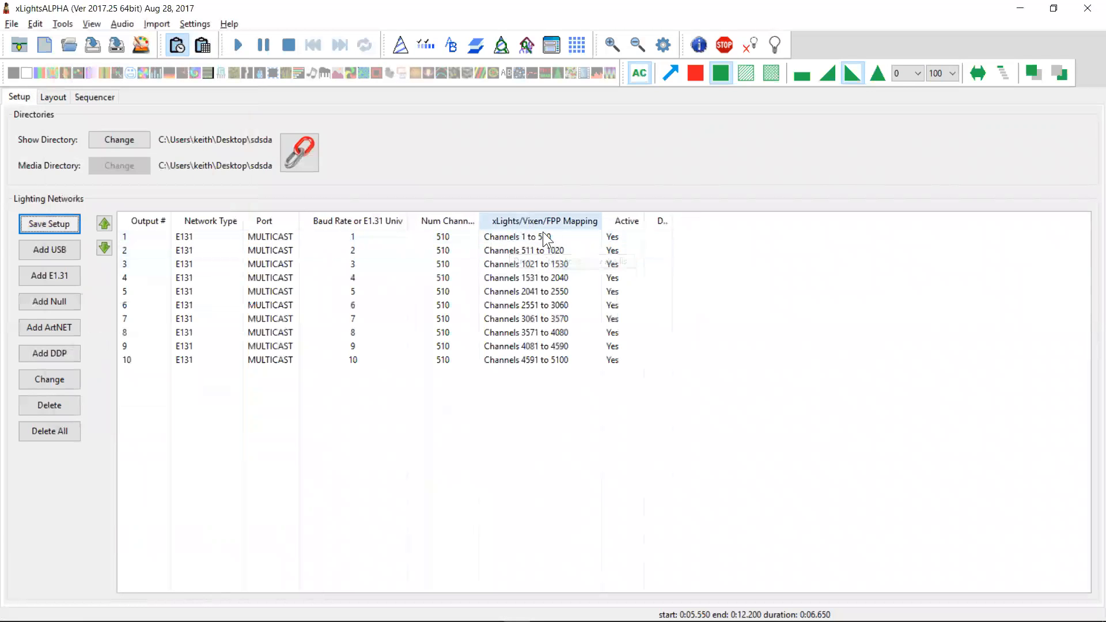
left_click(540, 235)
key("shift+Down")
key("shift+Down")
key("shift+Down")
key("shift+Down")
key("shift+Down")
key("shift+Down")
key("shift+Down")
key("shift+Down")
key("shift+Down")
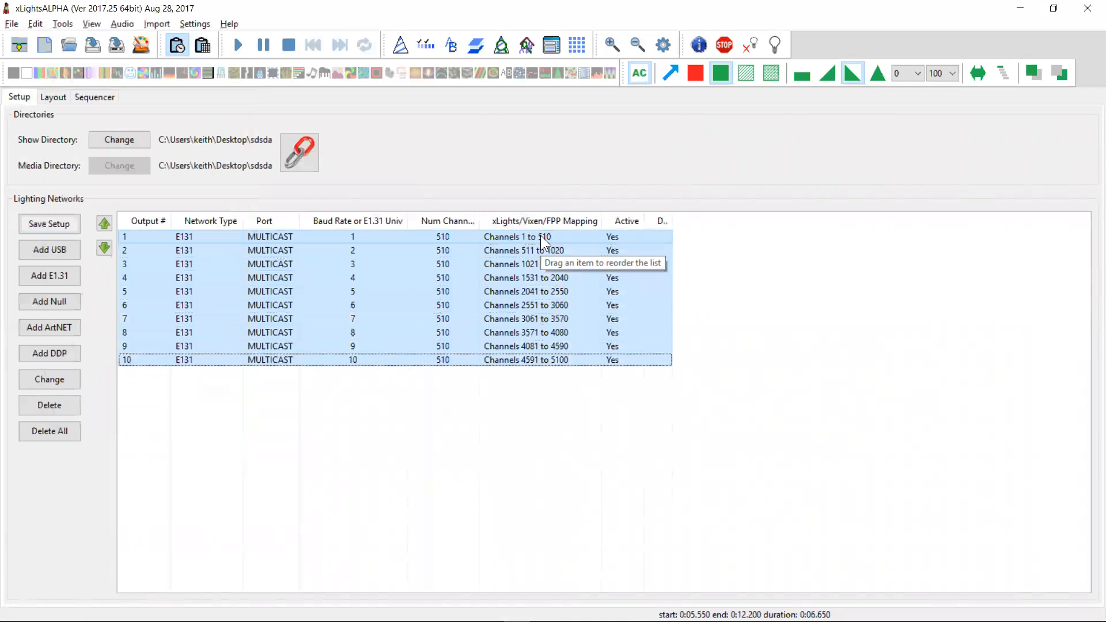
right_click(526, 262)
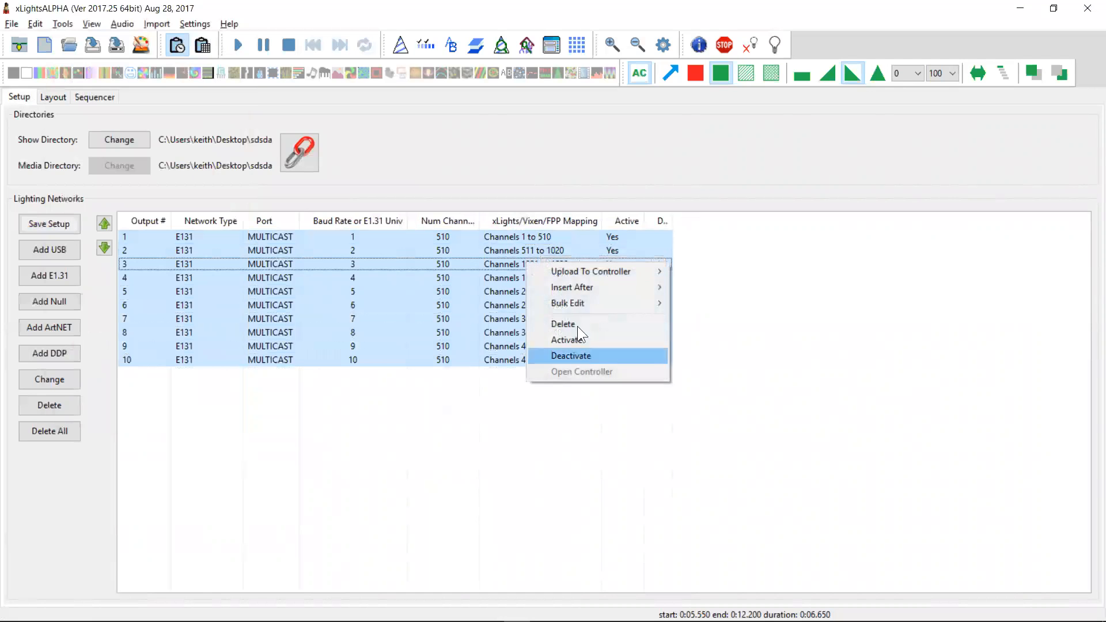
mouse_move(572, 306)
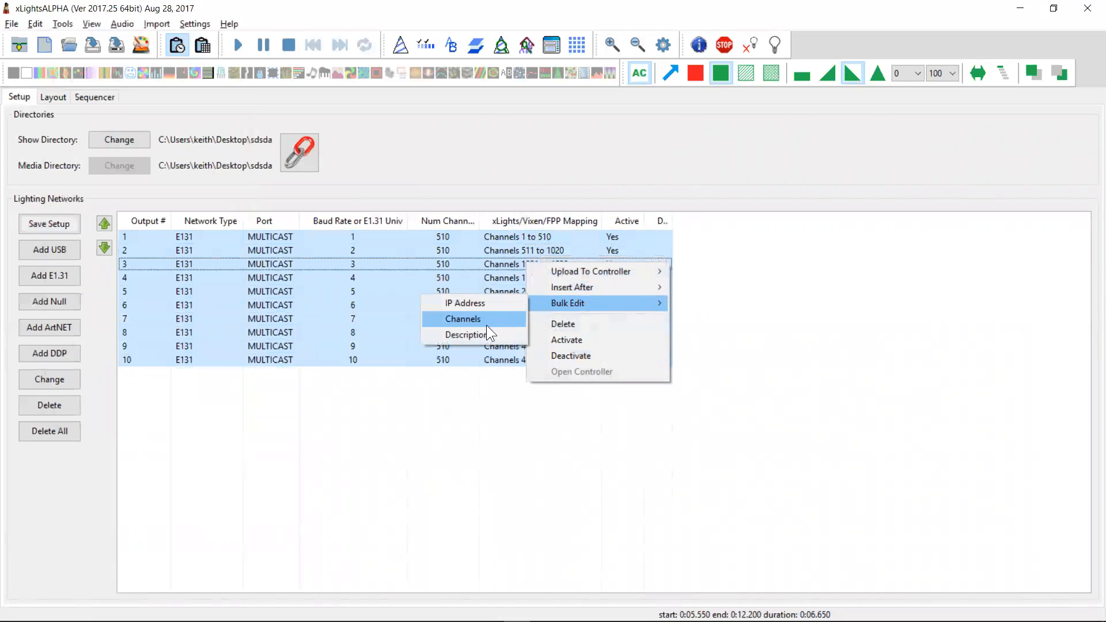
left_click(479, 332)
type("harry")
key("Return")
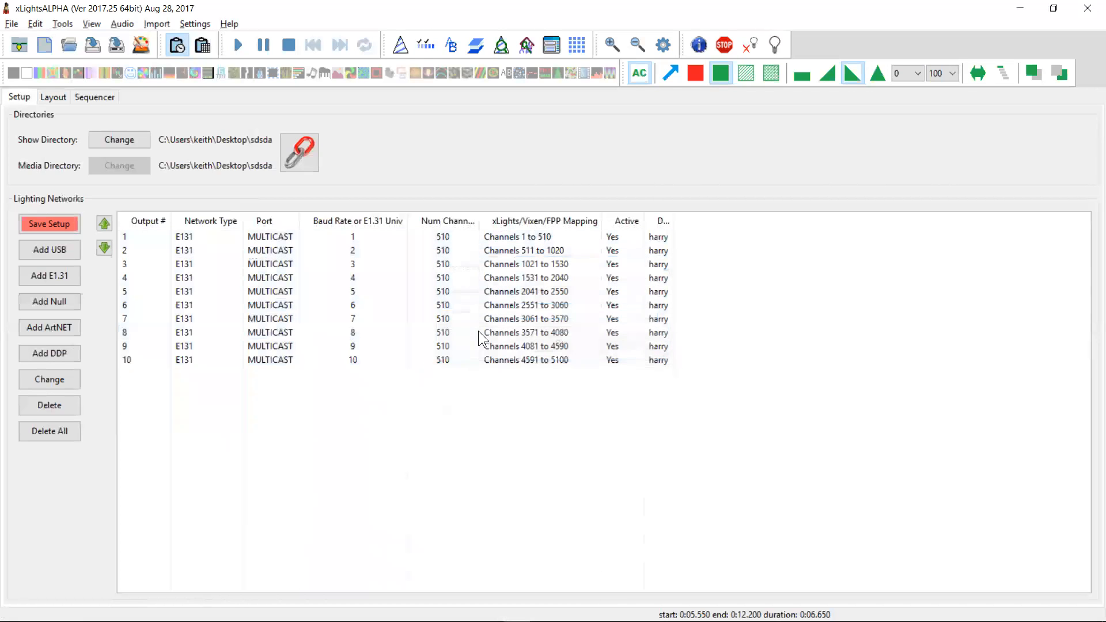
left_click(54, 224)
Step: Set the Matrix model's controller connection to WS2811:1 in the layout and save it
left_click(55, 98)
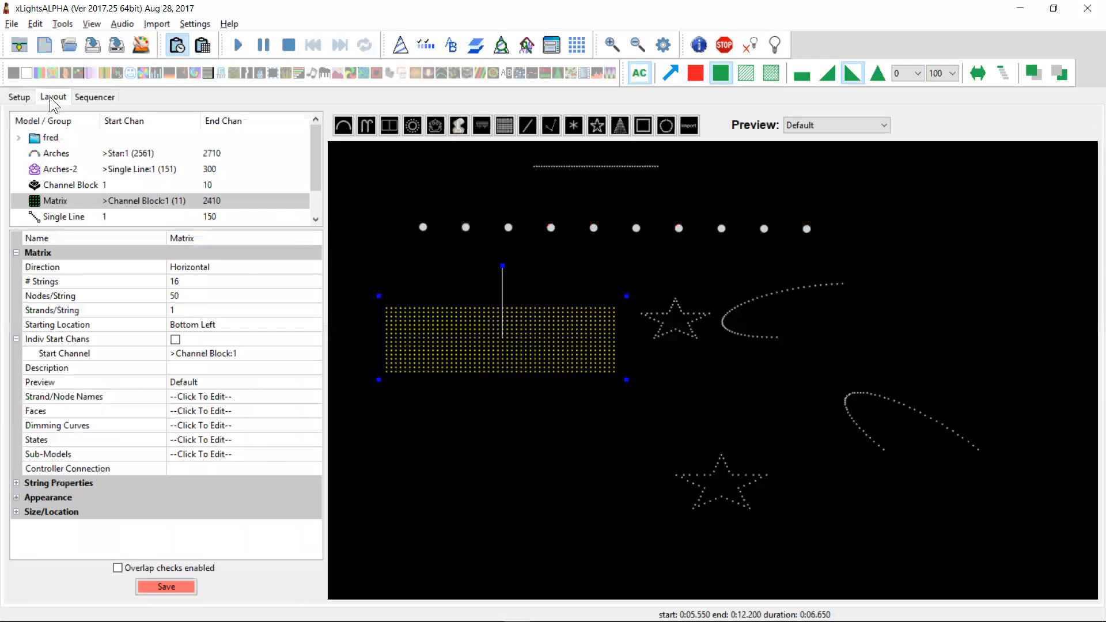
left_click(244, 468)
type("WS2811:1")
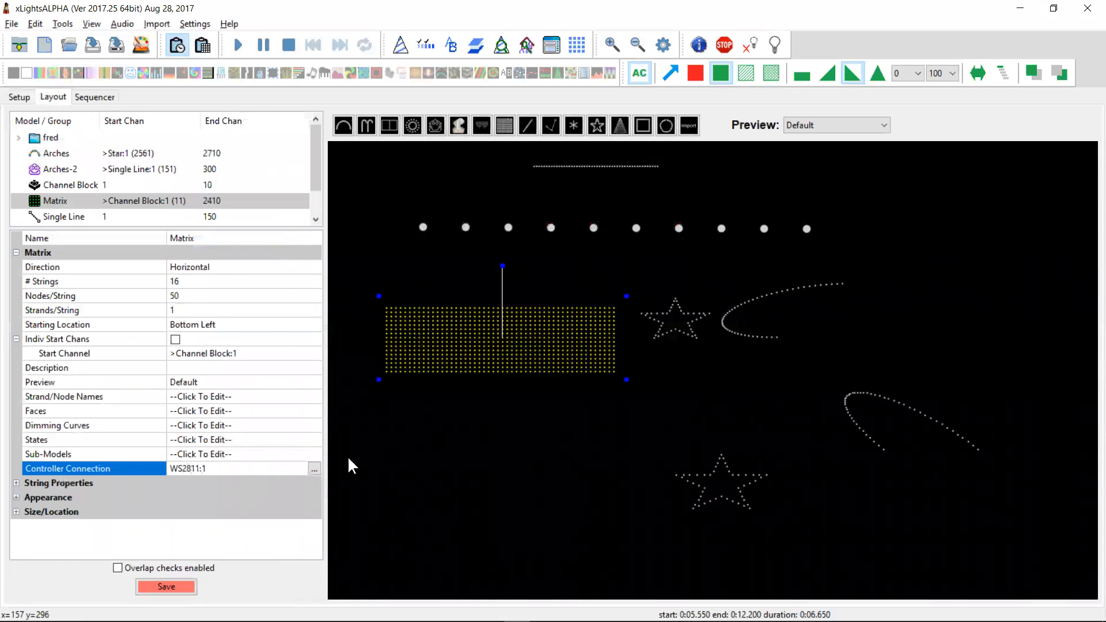
left_click(166, 586)
Step: View the Matrix's node layout to check its controller, pixel protocol and controller connections, and close it
right_click(468, 358)
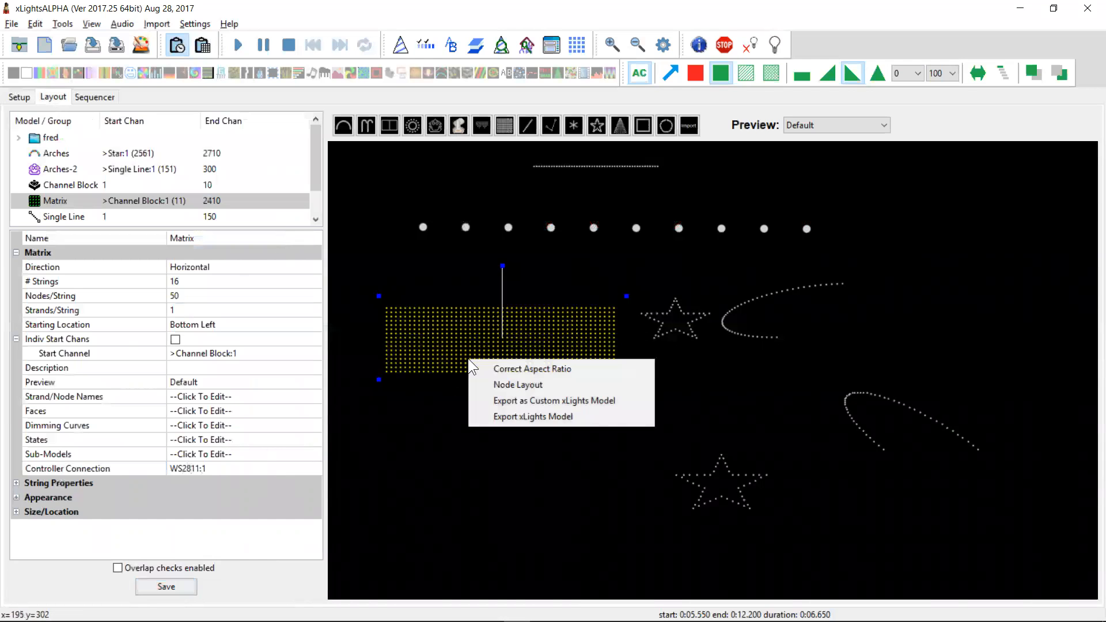
left_click(513, 378)
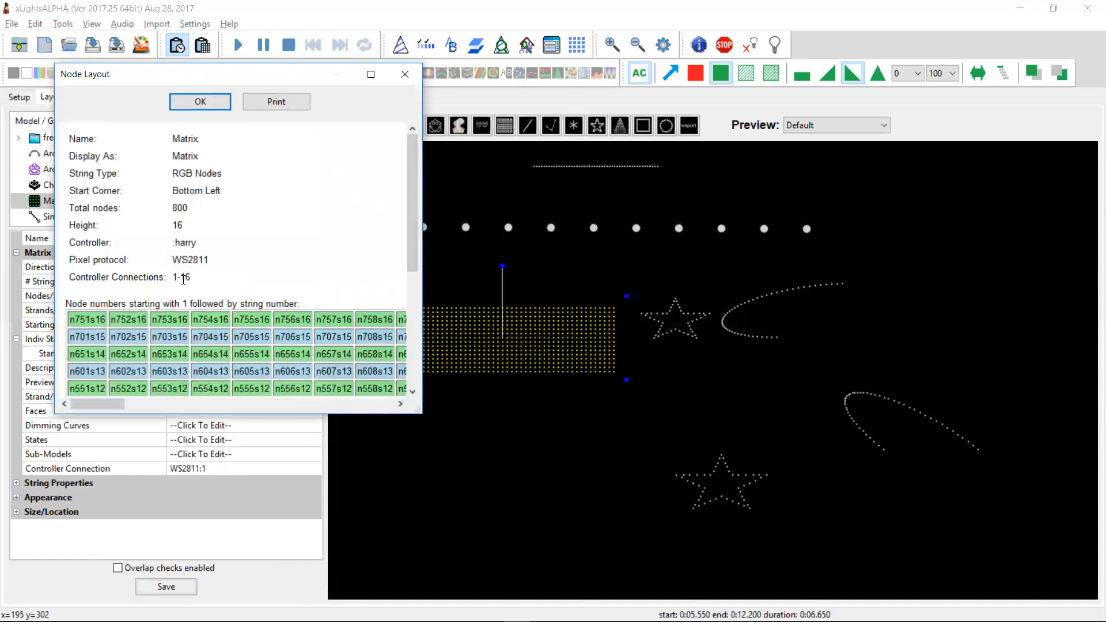
left_click(395, 80)
Step: Reconfigure the Matrix to 4 strings, 200 nodes per string and 4 strands per string, and save the layout
left_click(209, 281)
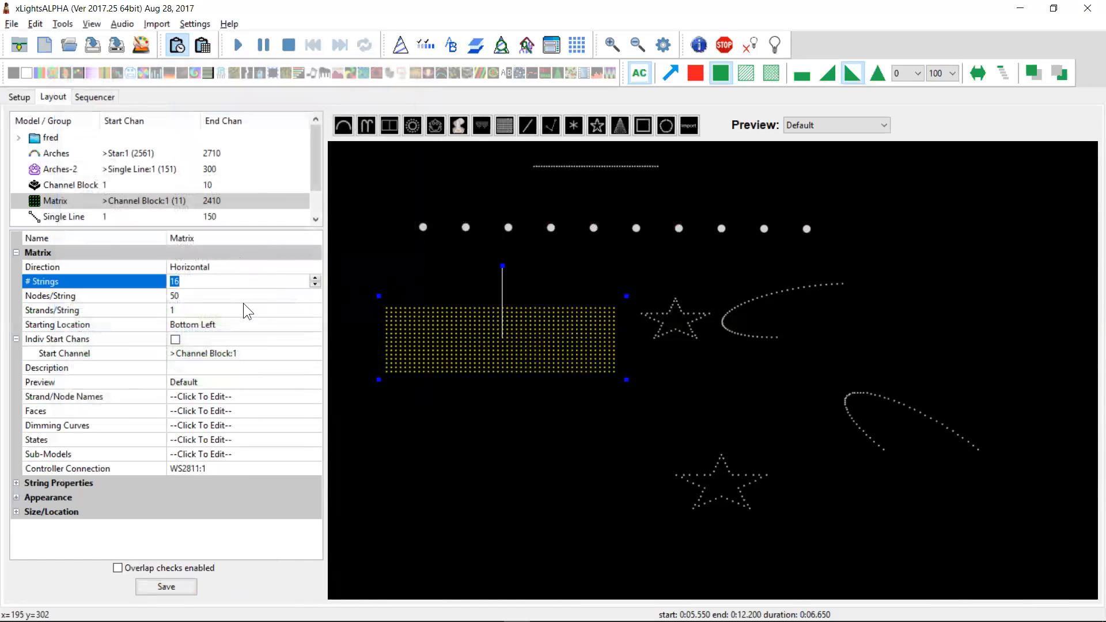
type("4")
left_click(207, 291)
type("200")
key("Return")
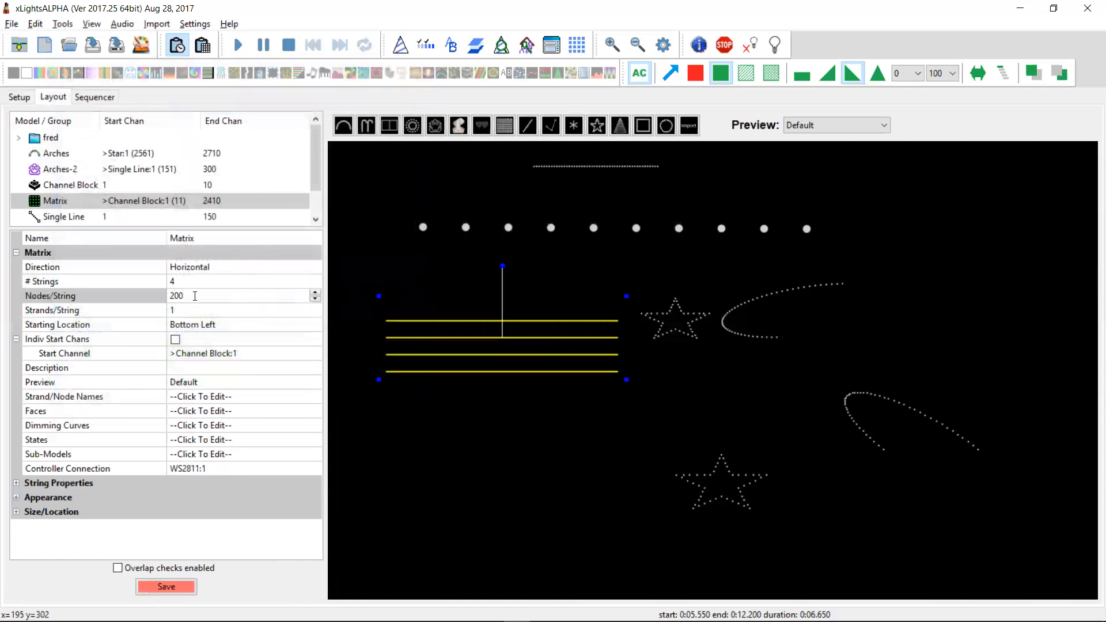
left_click(186, 310)
type("4")
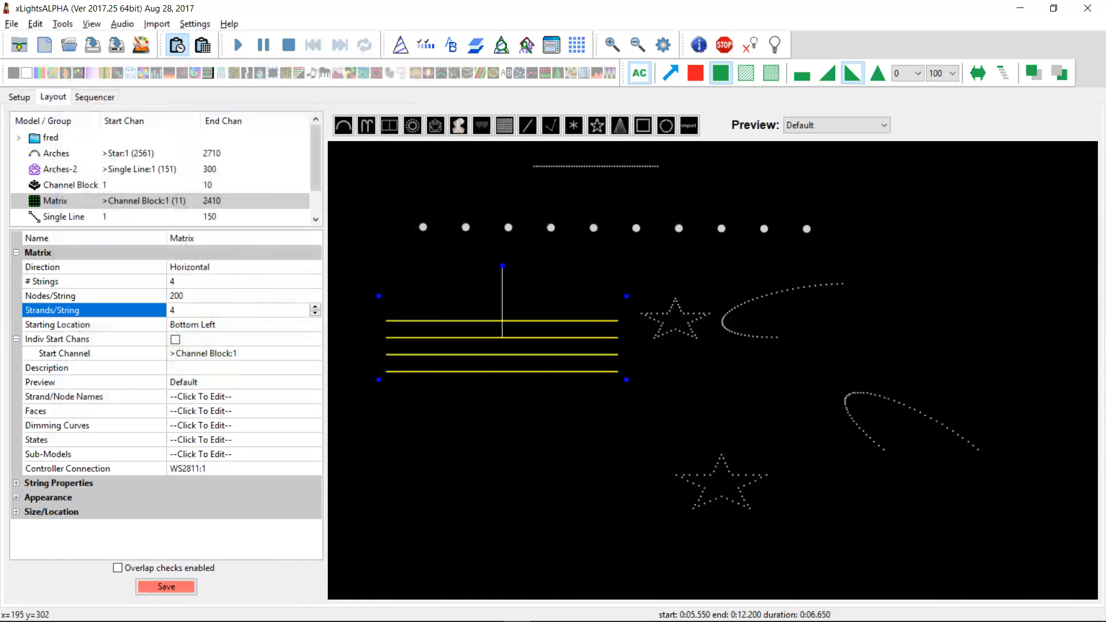
key("Return")
left_click(165, 586)
Step: View the reconfigured Matrix's node layout in an enlarged window, examine its controller connections and string numbering, and close it
right_click(476, 365)
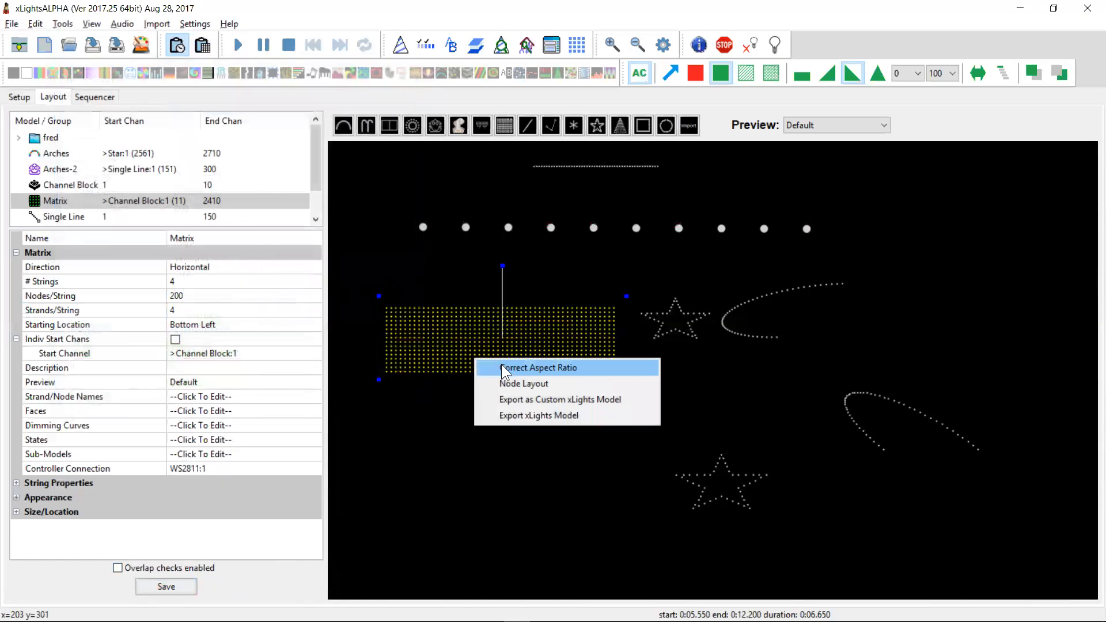
left_click(509, 384)
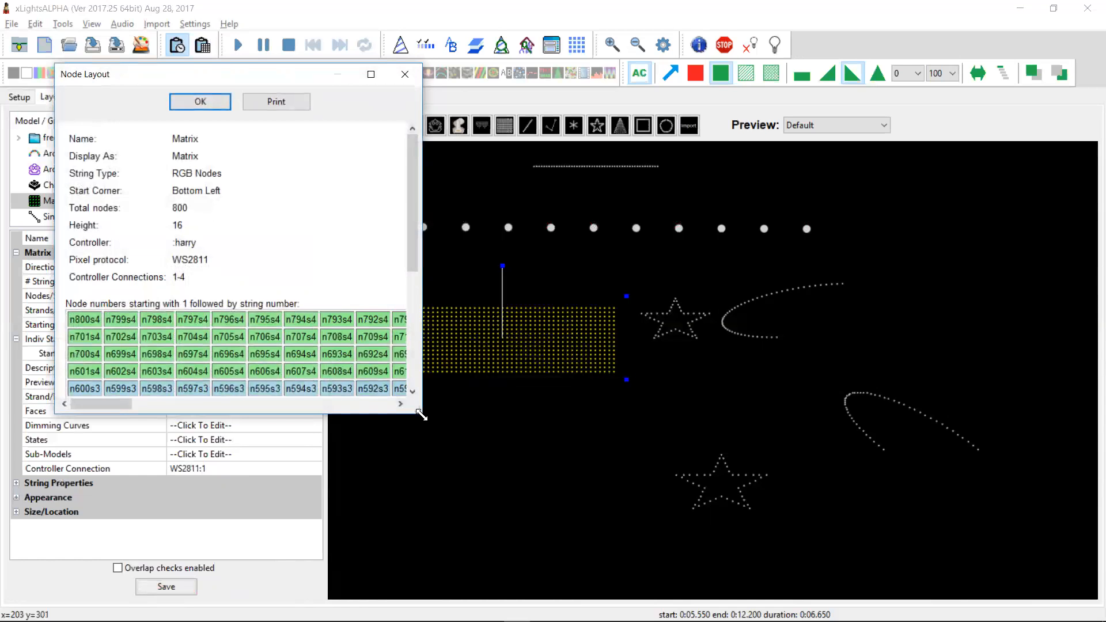
left_click_drag(421, 414, 500, 499)
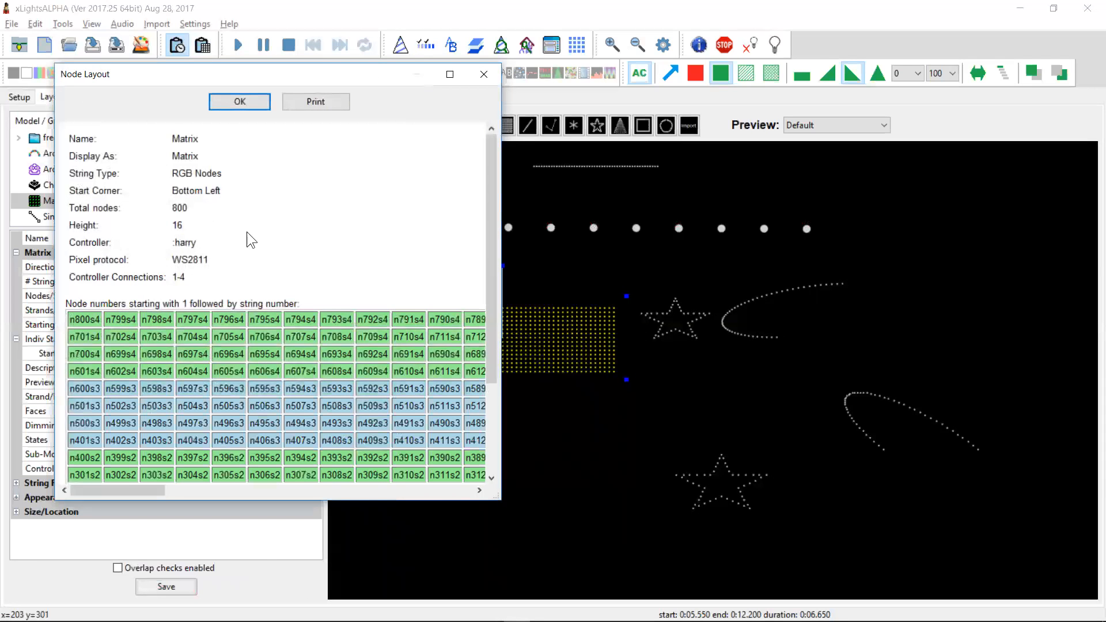
left_click(487, 75)
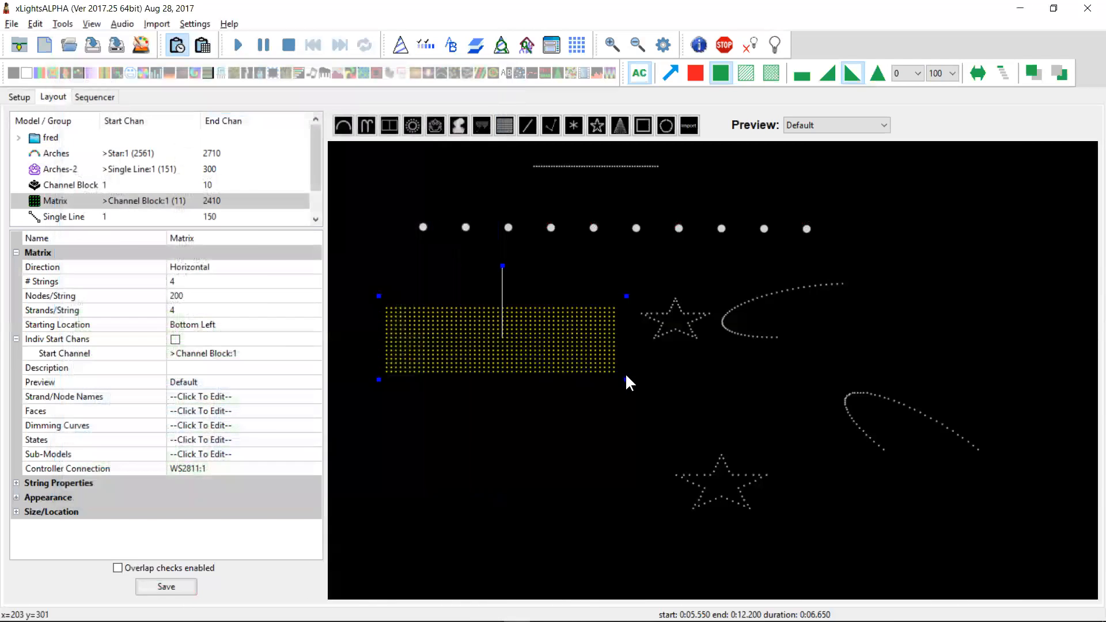
Step: Switch to the release notes in Notepad++ and highlight the line about removing unused layers from the row heading menu
key("alt+Tab")
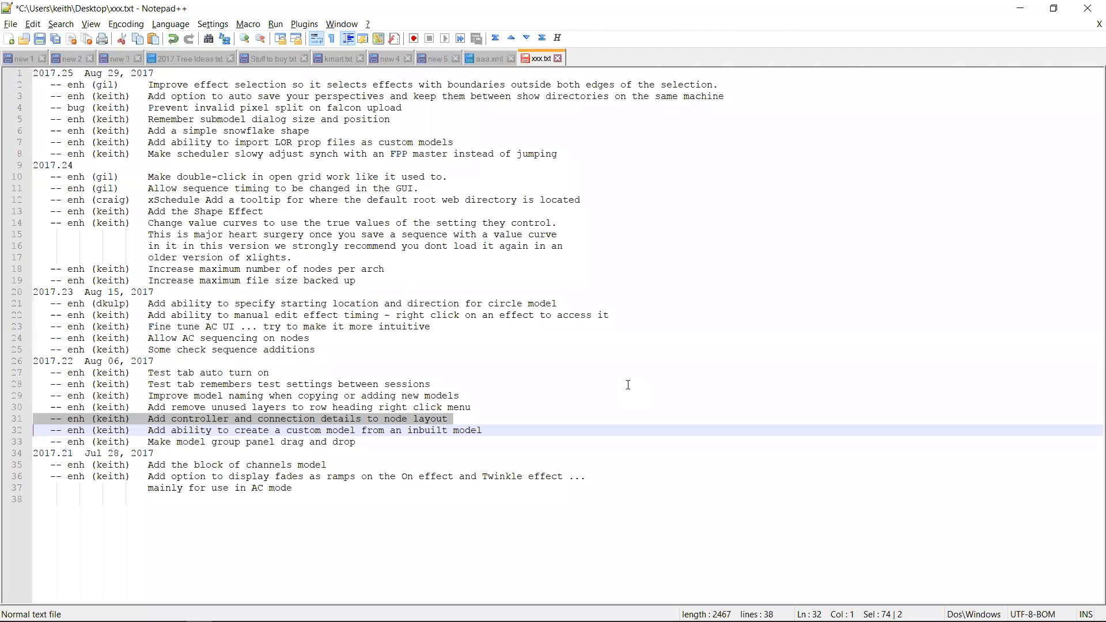
key("Up")
key("Up")
key("shift+Down")
Step: Switch back to xLights and insert 6 layers below Strand 3 of the Channel Block in the sequencer
key("alt+Tab")
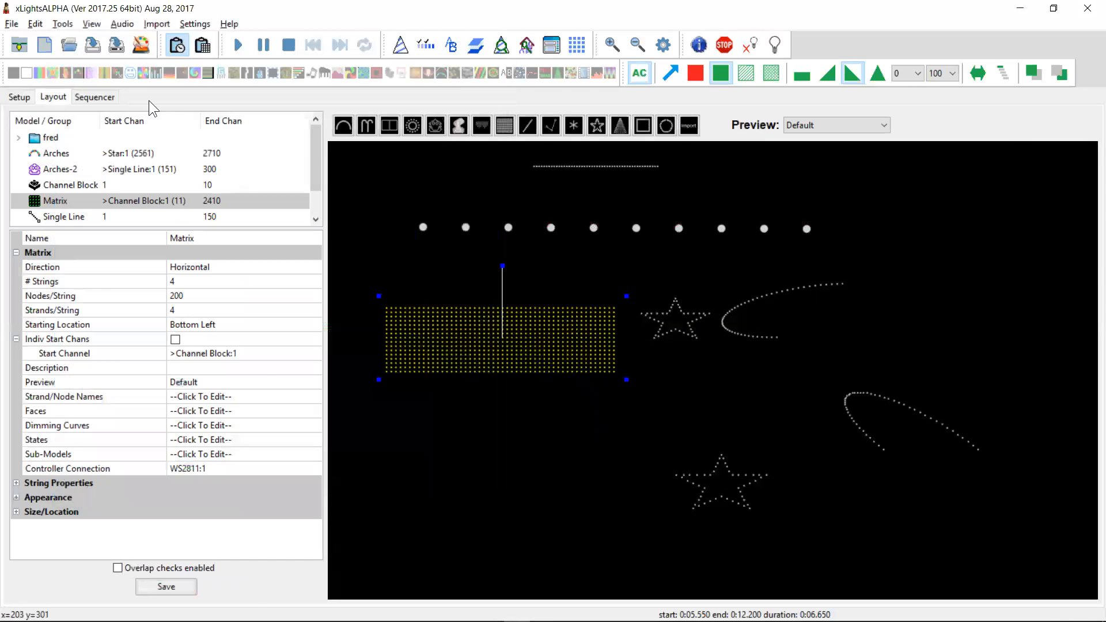
left_click(82, 95)
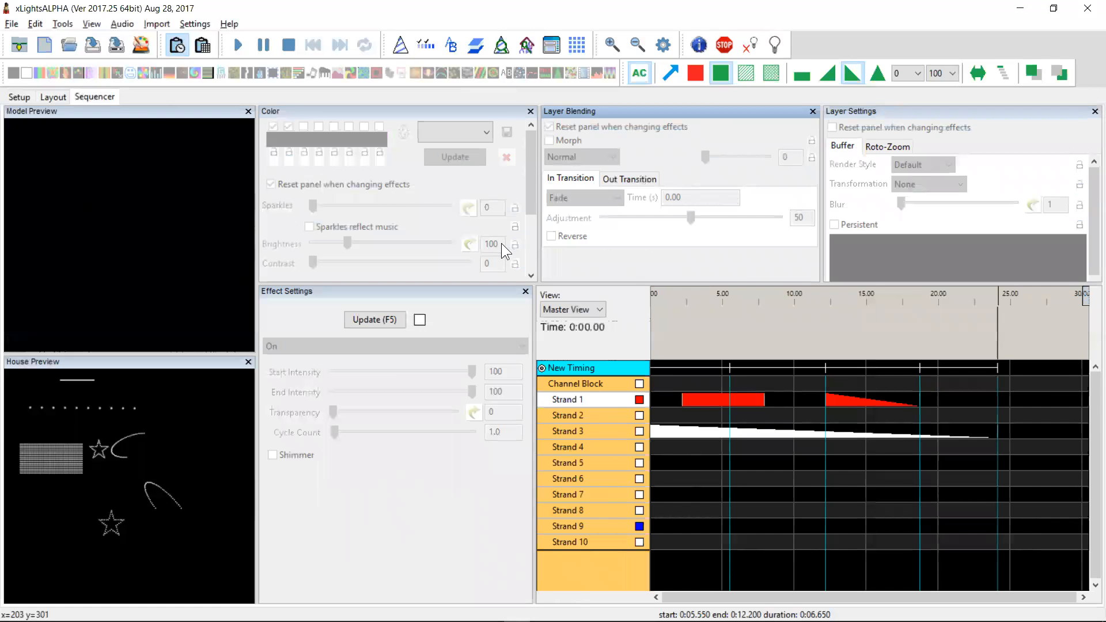
right_click(598, 434)
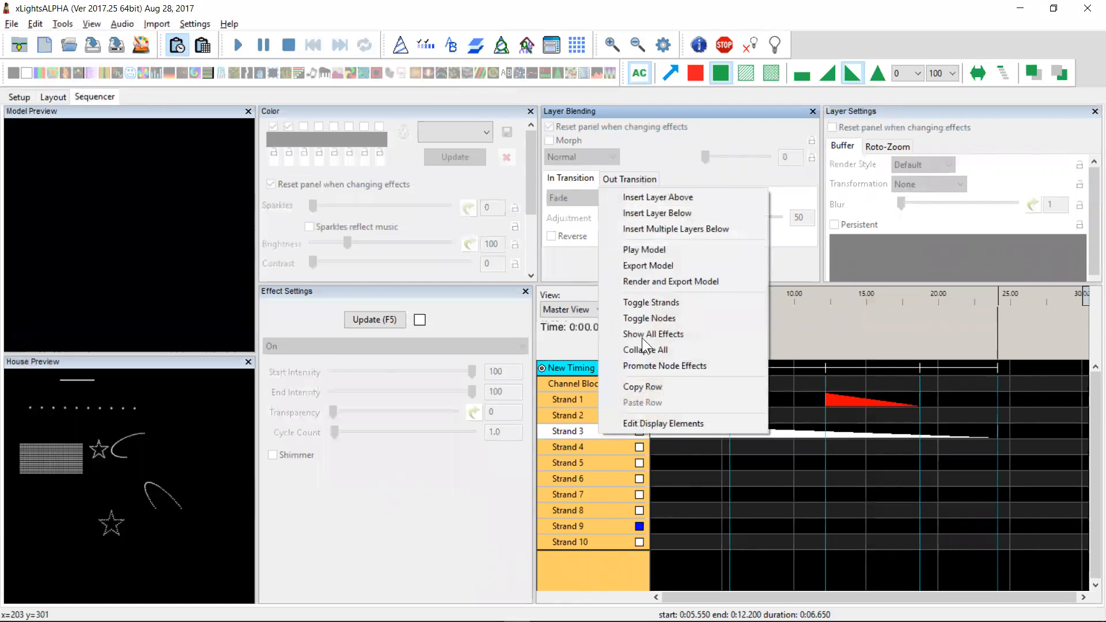
left_click(672, 223)
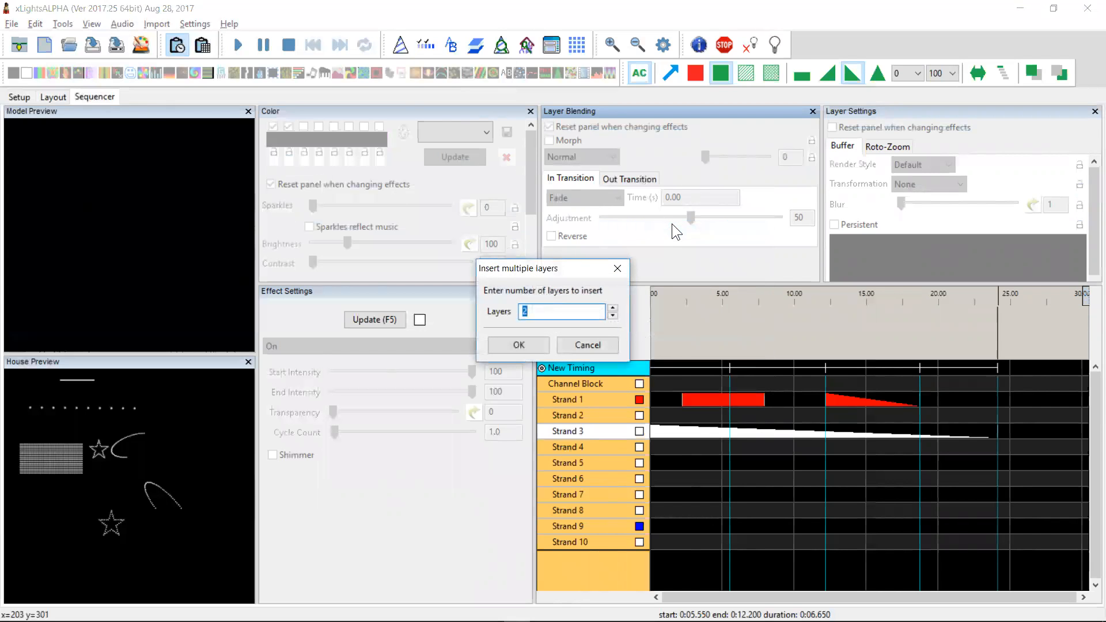
type("6")
key("Return")
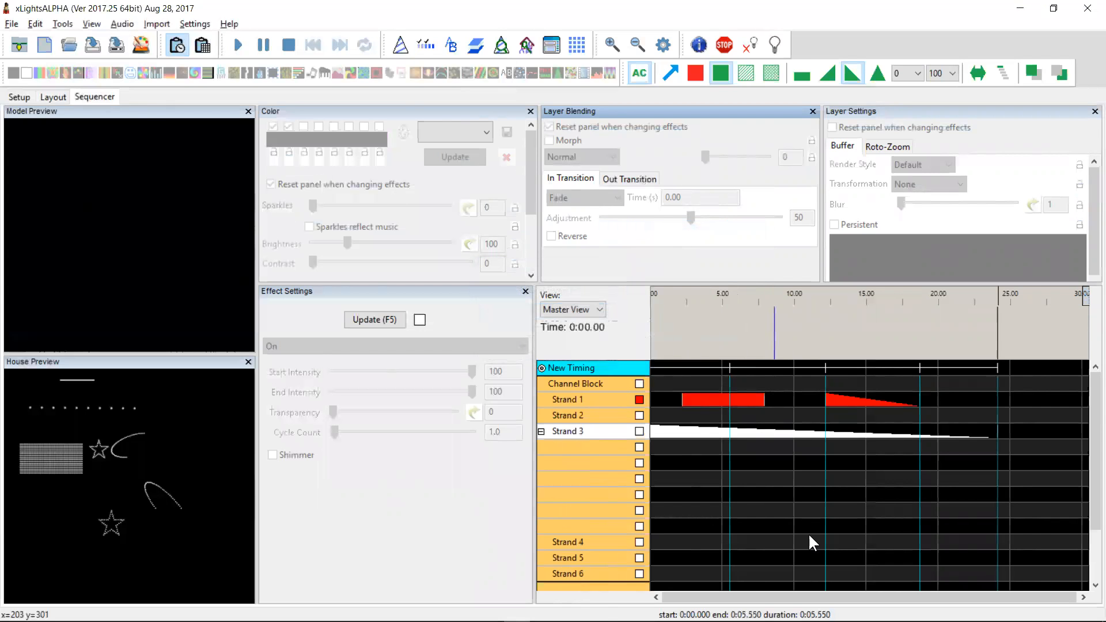
Step: Add ramp-down On effects to the fourth and sixth inserted layers of Strand 3, and delete its unused layers
left_click(720, 72)
mouse_move(784, 494)
left_mouse_down()
mouse_move(848, 492)
mouse_move(934, 526)
mouse_move(992, 526)
left_mouse_up()
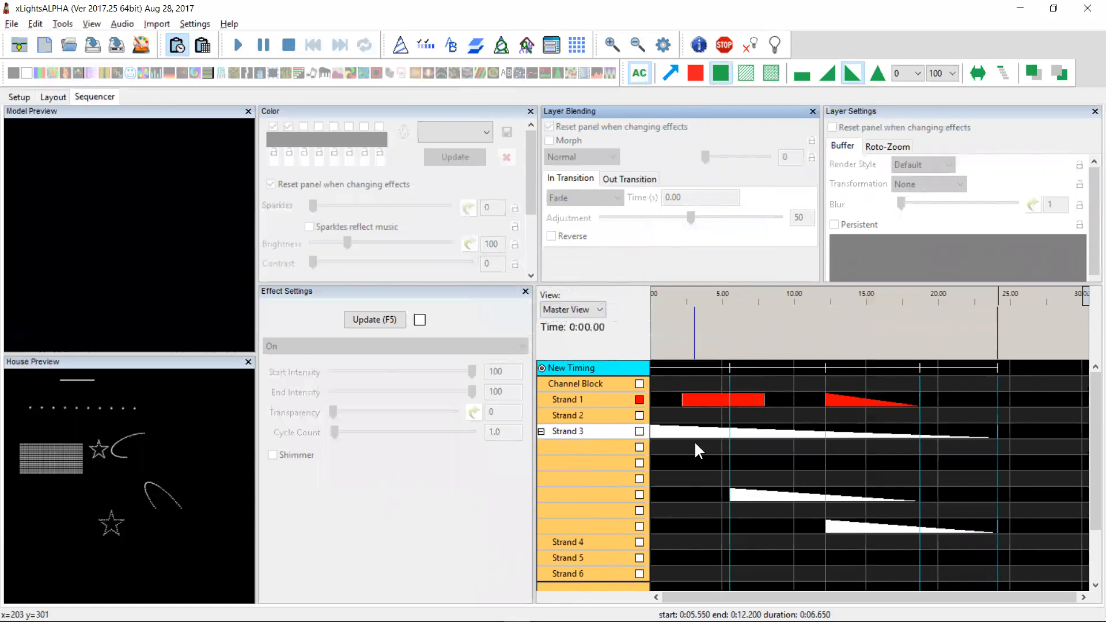
right_click(594, 459)
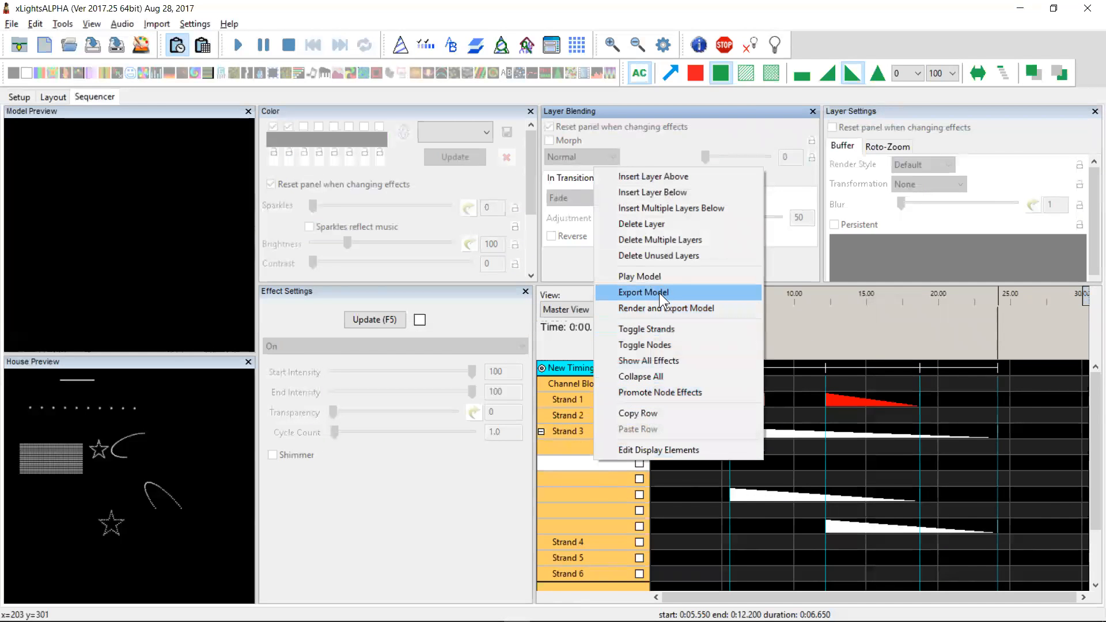
left_click(663, 255)
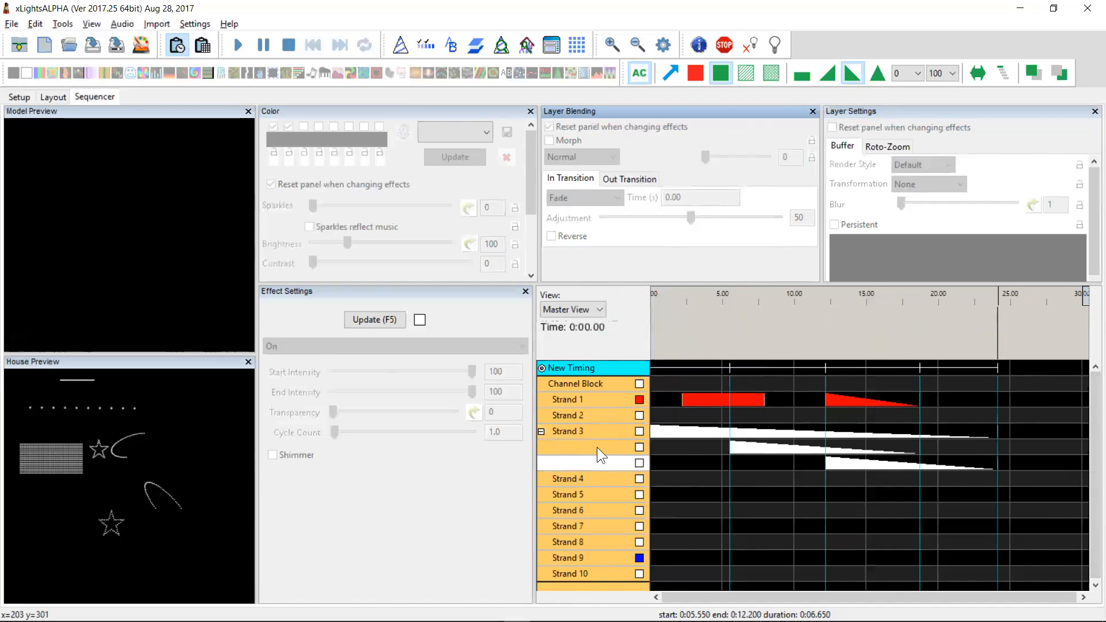
Step: Switch to the release notes in Notepad++ and highlight the line about improved model naming when copying or adding models
key("alt+Tab")
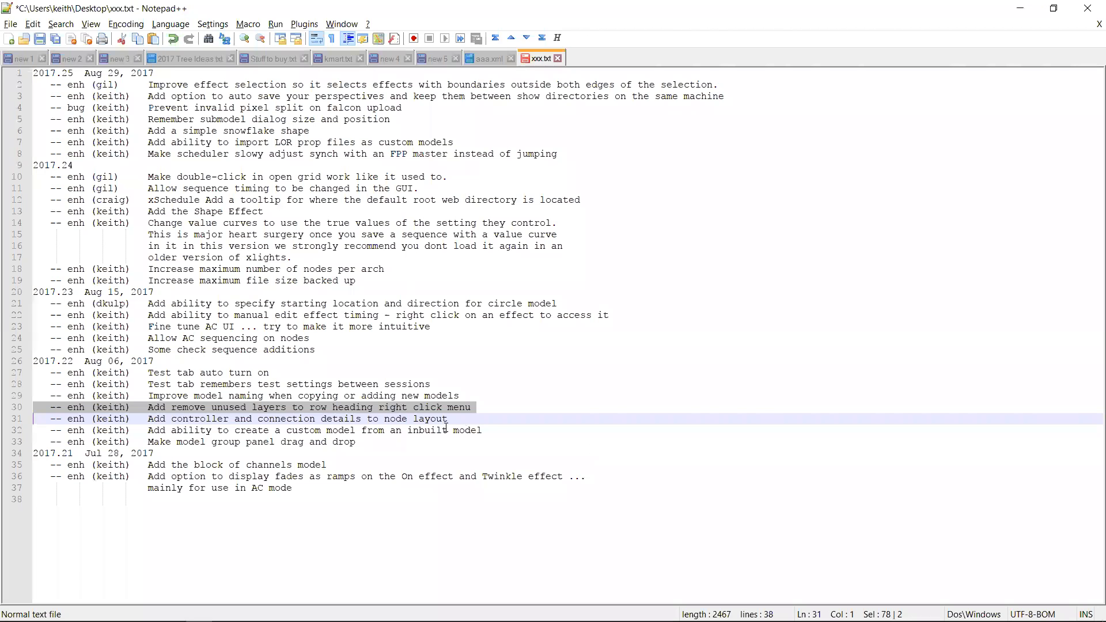
key("Up")
key("Up")
key("shift+Down")
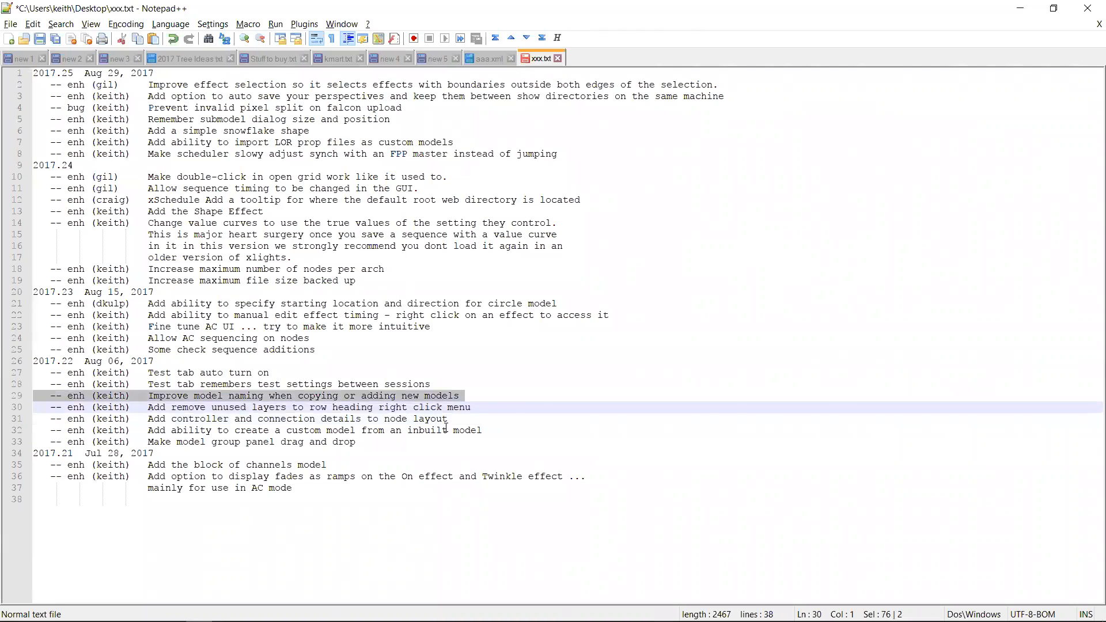
Step: Switch back to the xLights layout, duplicate the Star model beside the matrix, and move the original and the copy below the matrix
key("alt+Tab")
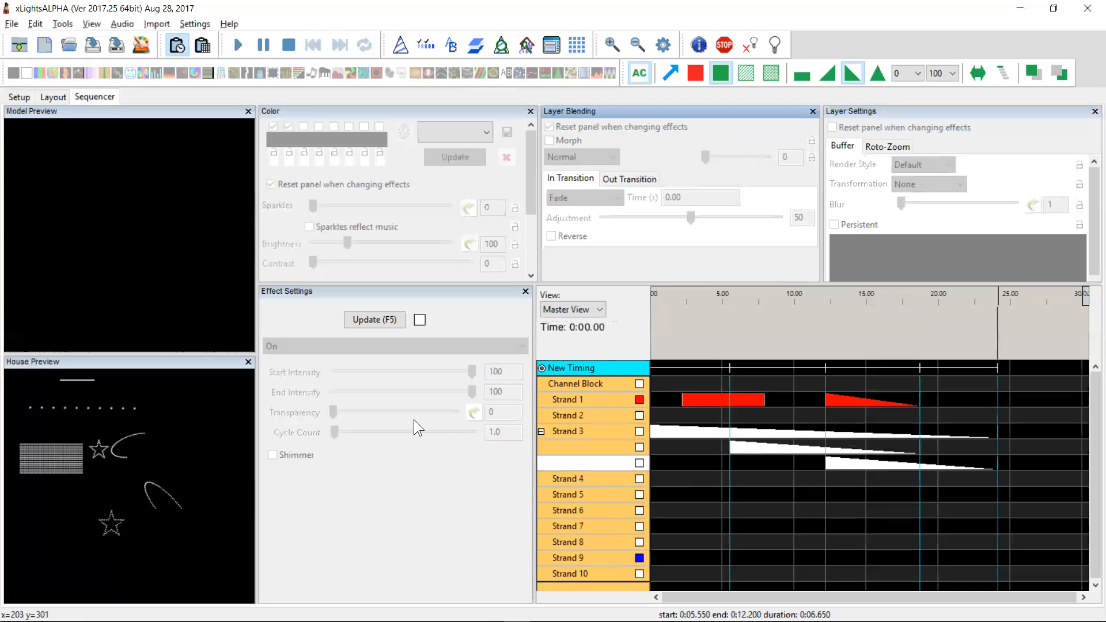
left_click(51, 97)
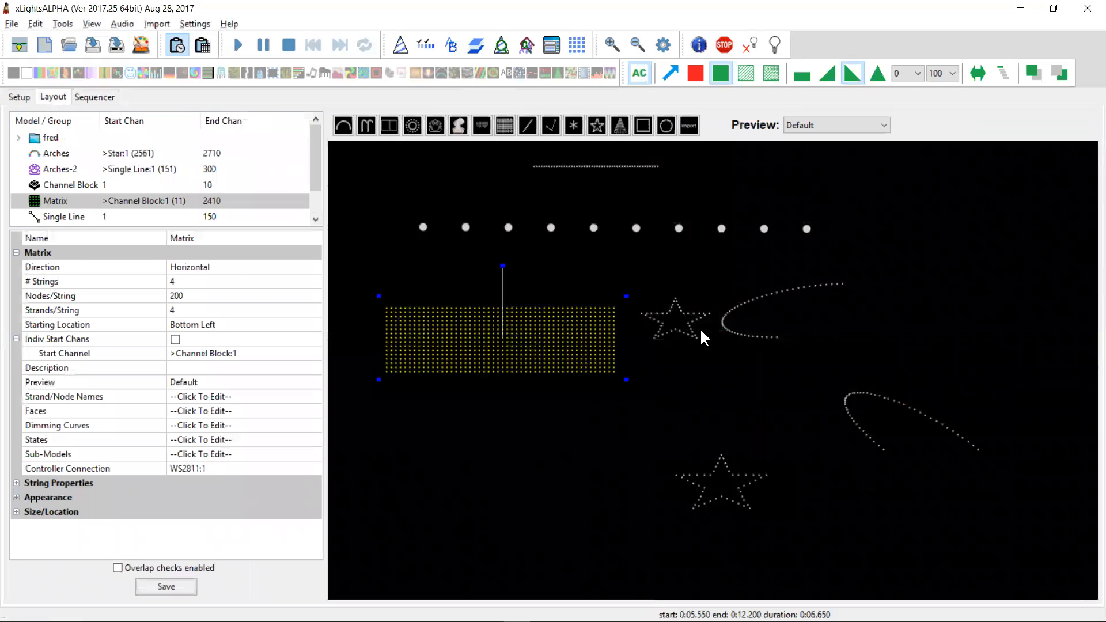
left_click(673, 330)
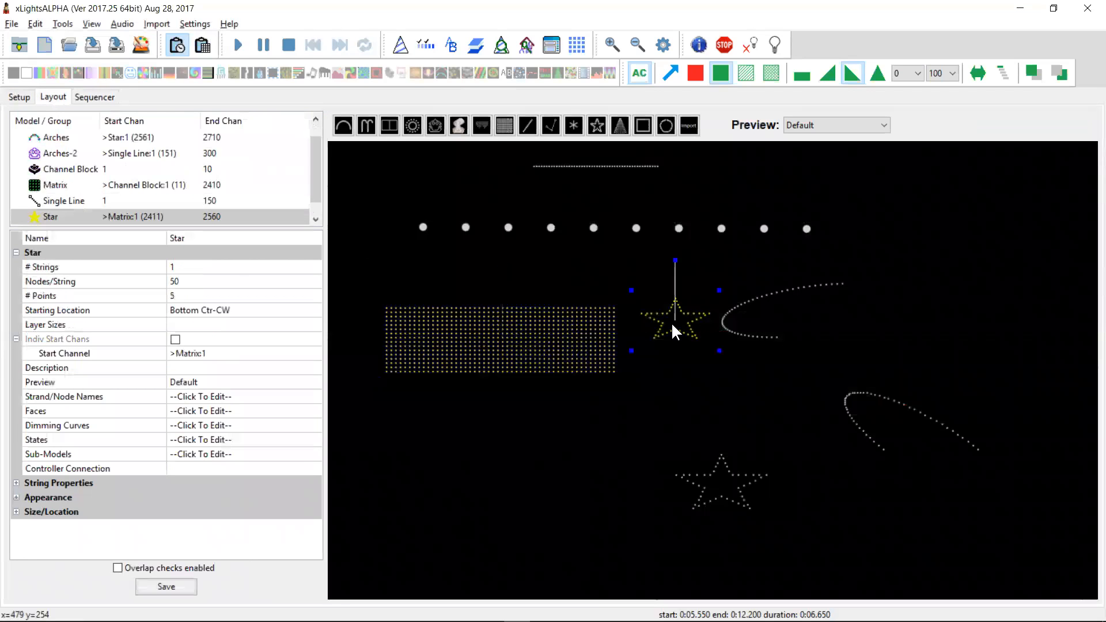
key("ctrl+v")
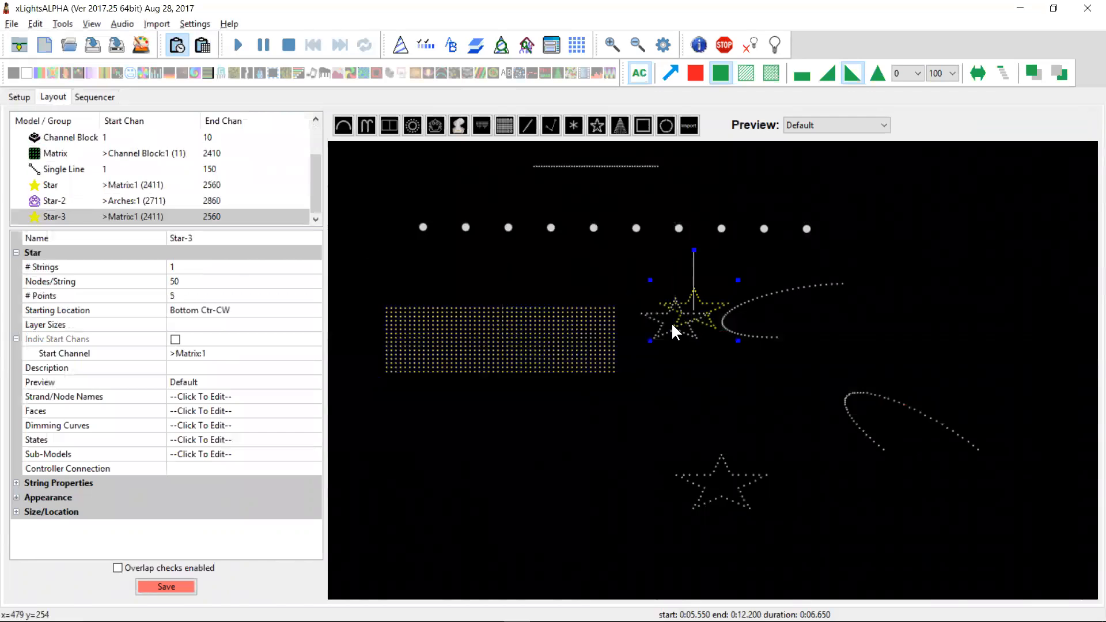
left_click_drag(706, 312, 666, 402)
left_click(693, 302)
left_click_drag(693, 303, 432, 426)
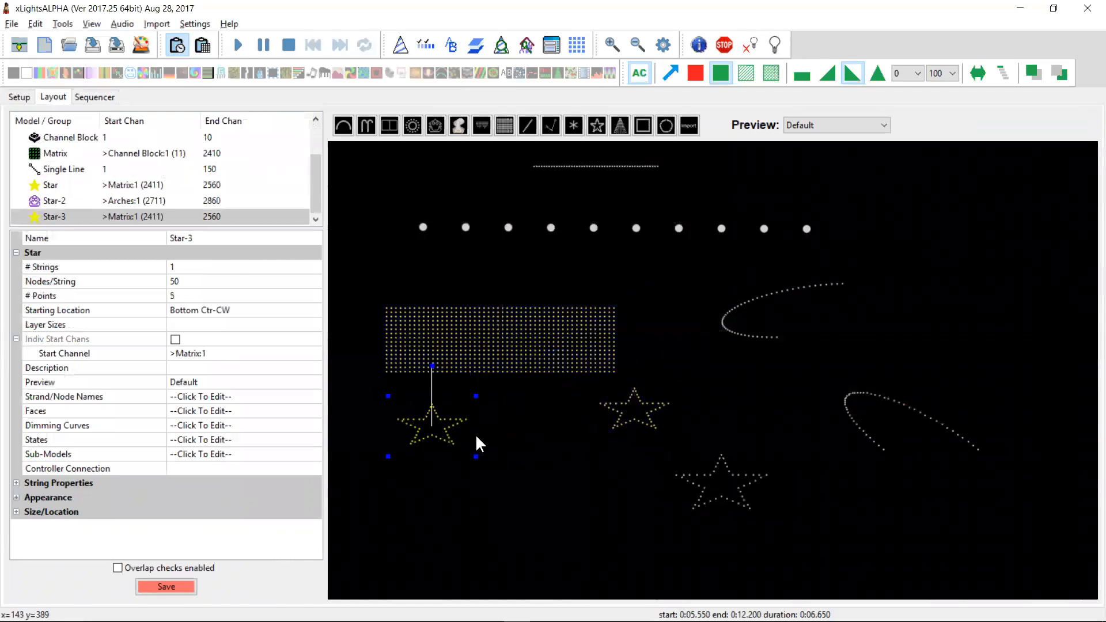
Step: Paste another copy of the star, move the first copy slightly down from it, and select the new copy
key("ctrl+v")
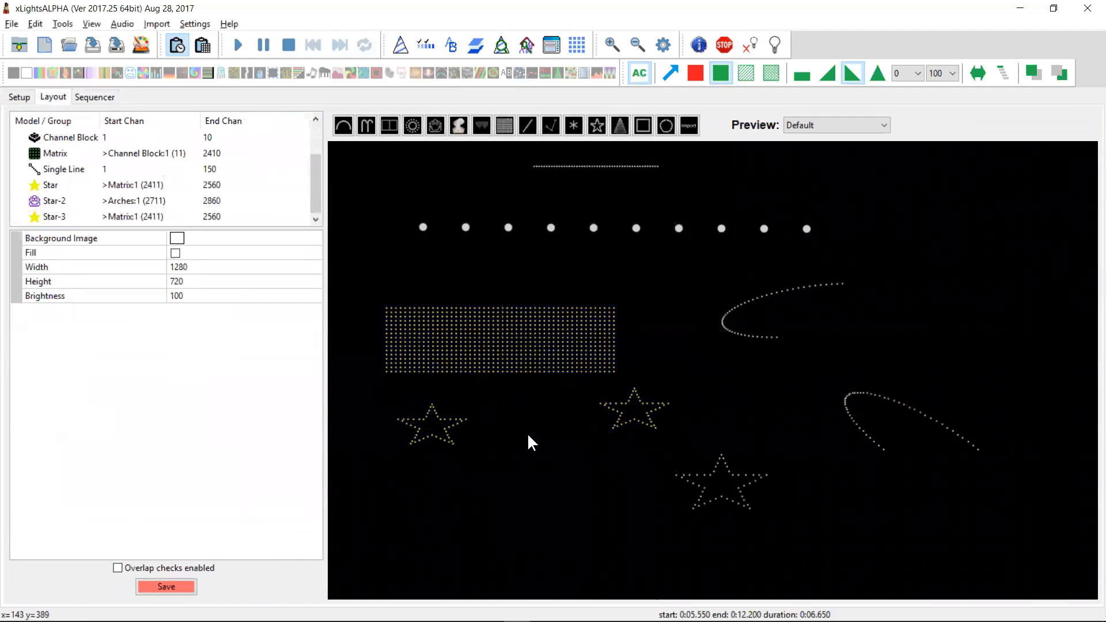
left_click_drag(447, 407, 450, 430)
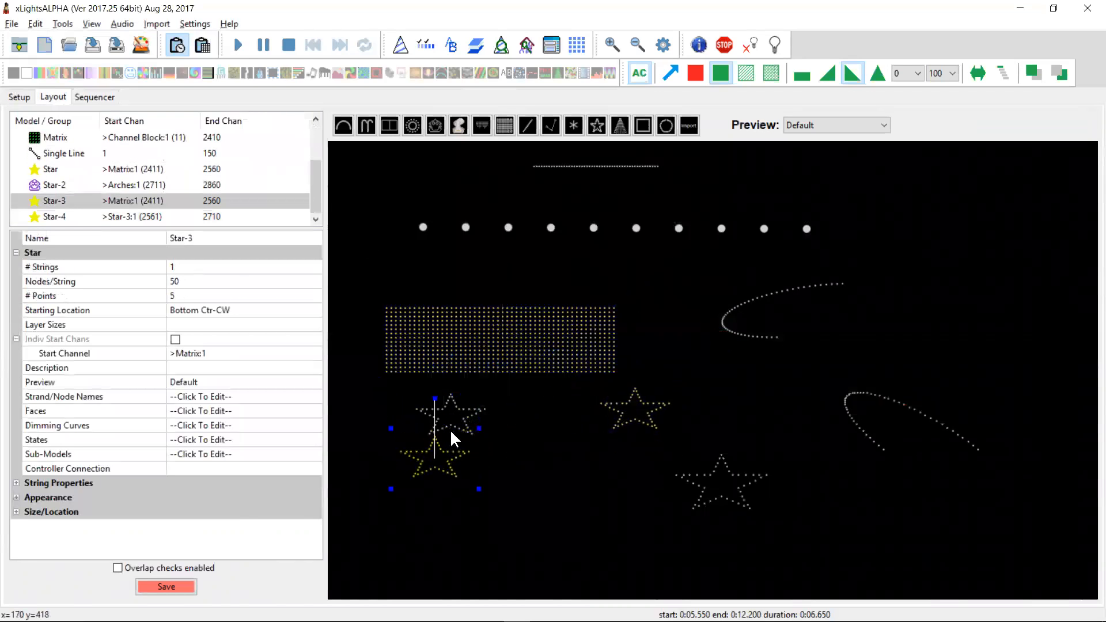
left_click(457, 403)
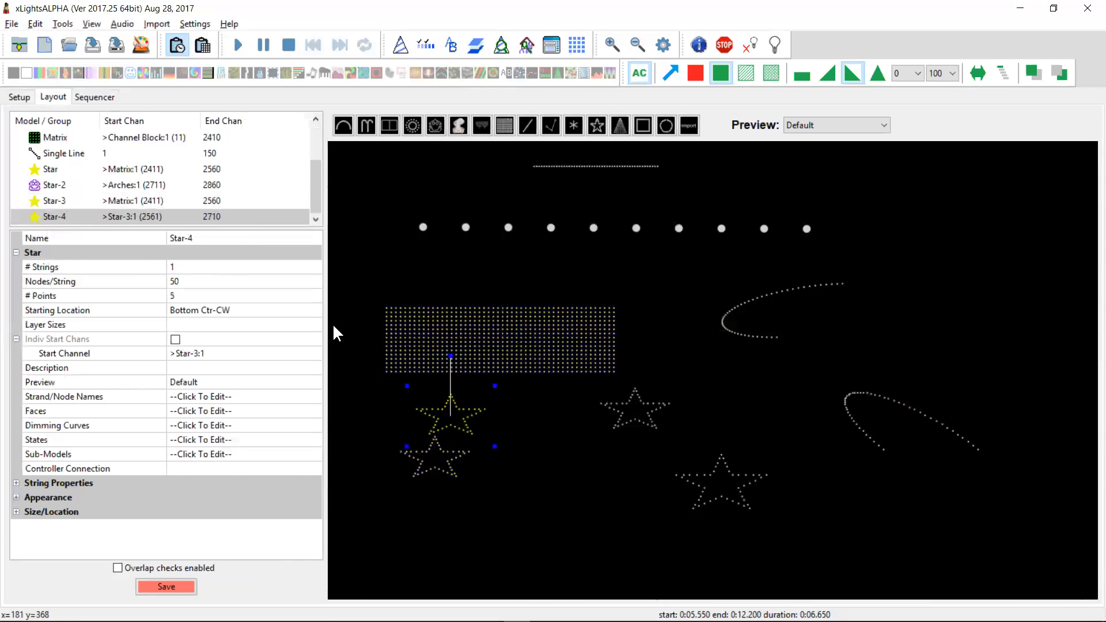
Step: Rename the selected Star-4 model as Star 4
left_click(213, 238)
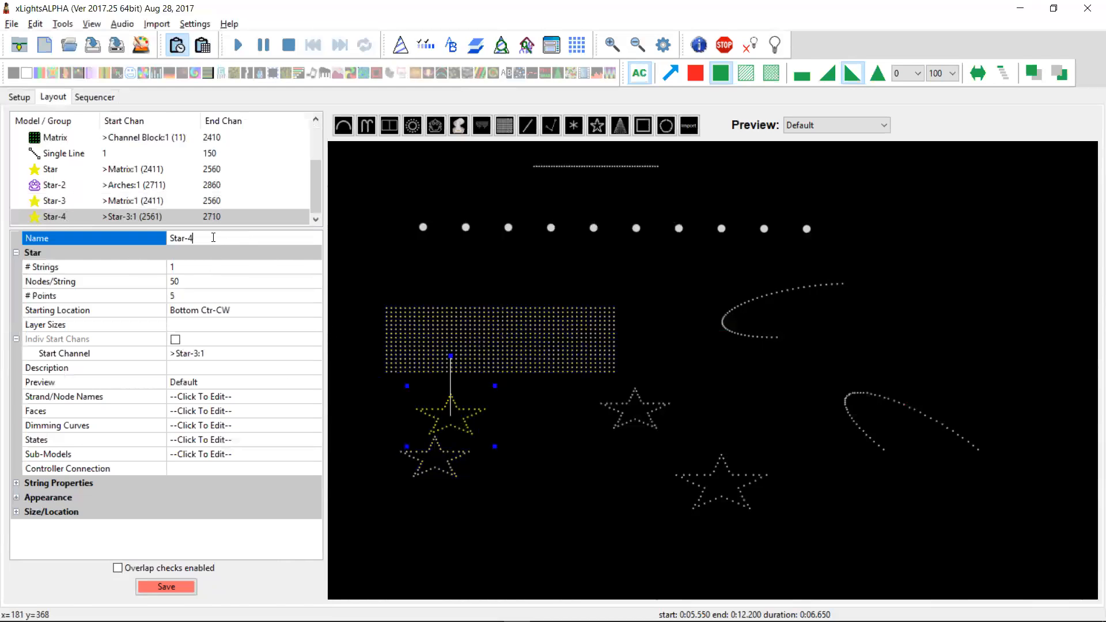
key("BackSpace")
key("Return")
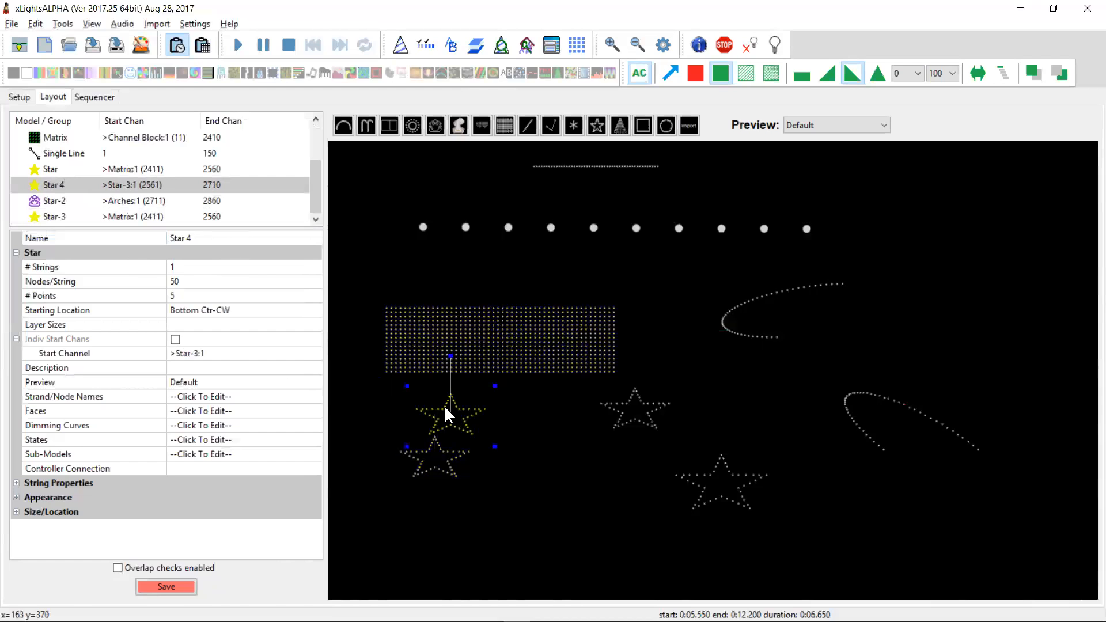
Step: Paste three more copies of the star below the matrix, moving the first of them to the right
key("ctrl+v")
left_click_drag(472, 399, 500, 402)
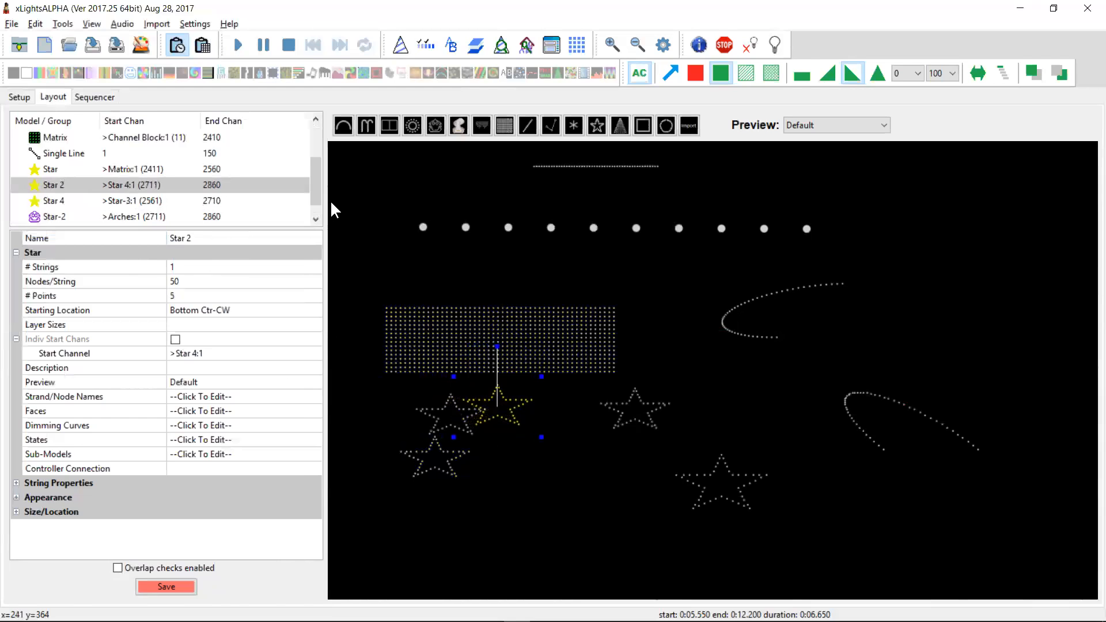
left_click_drag(318, 186, 318, 211)
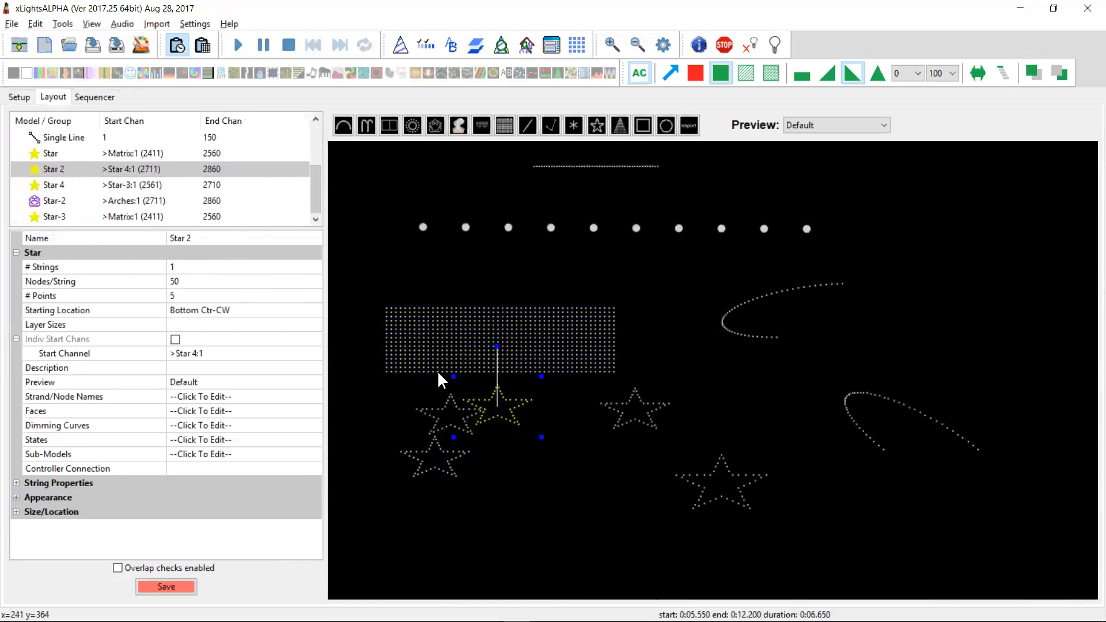
left_click(582, 525)
key("ctrl+v")
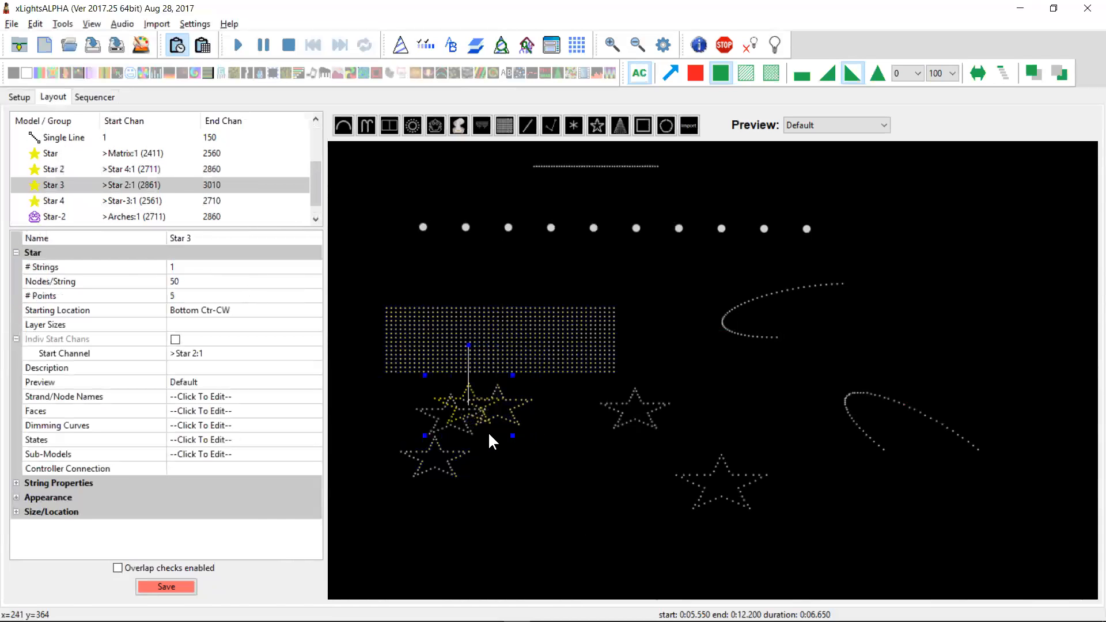
key("ctrl+v")
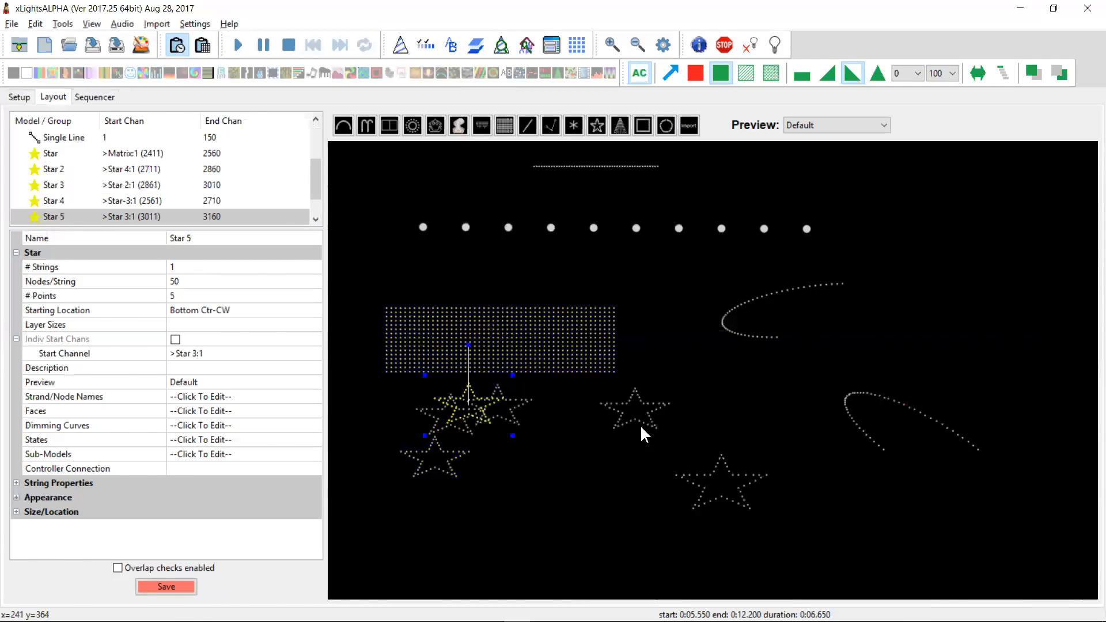
Step: Switch to the release notes in Notepad++ and highlight the 2017.22 entry about the test tab
key("alt+Tab")
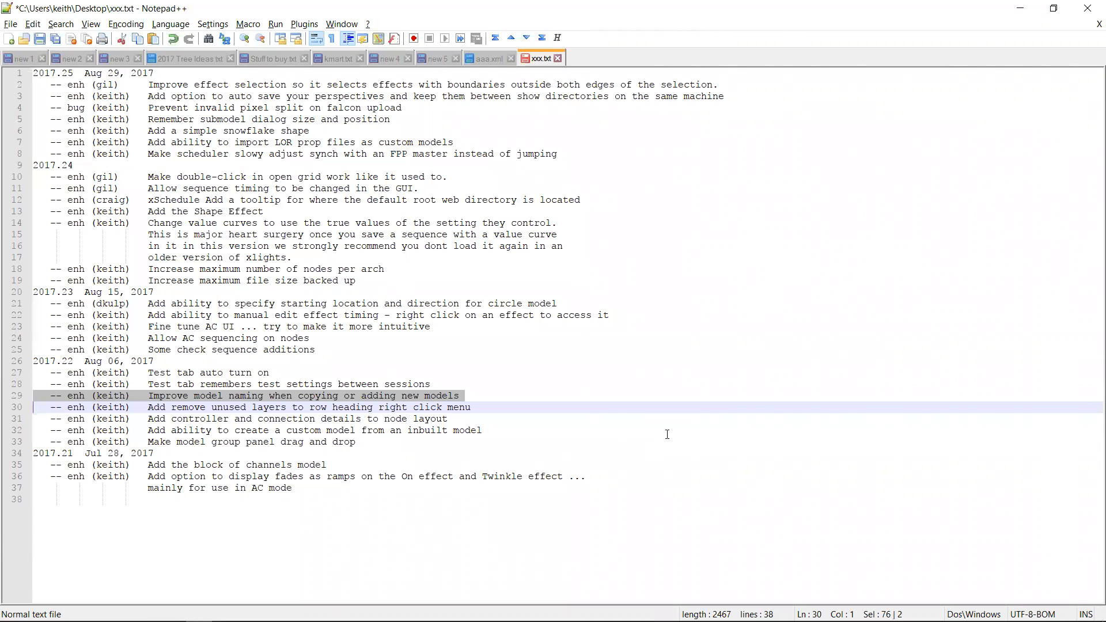
key("Up")
key("shift+Up")
Step: Switch back to xLights, open the Test Lights dialog to review its output and function settings, and close it
key("alt+Tab")
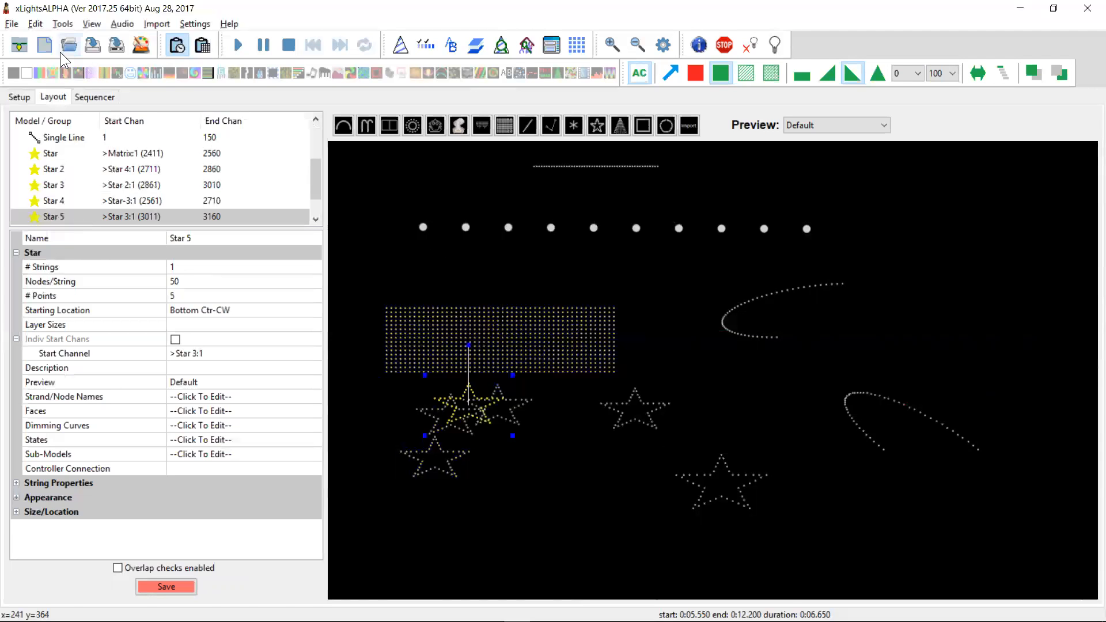
left_click(60, 25)
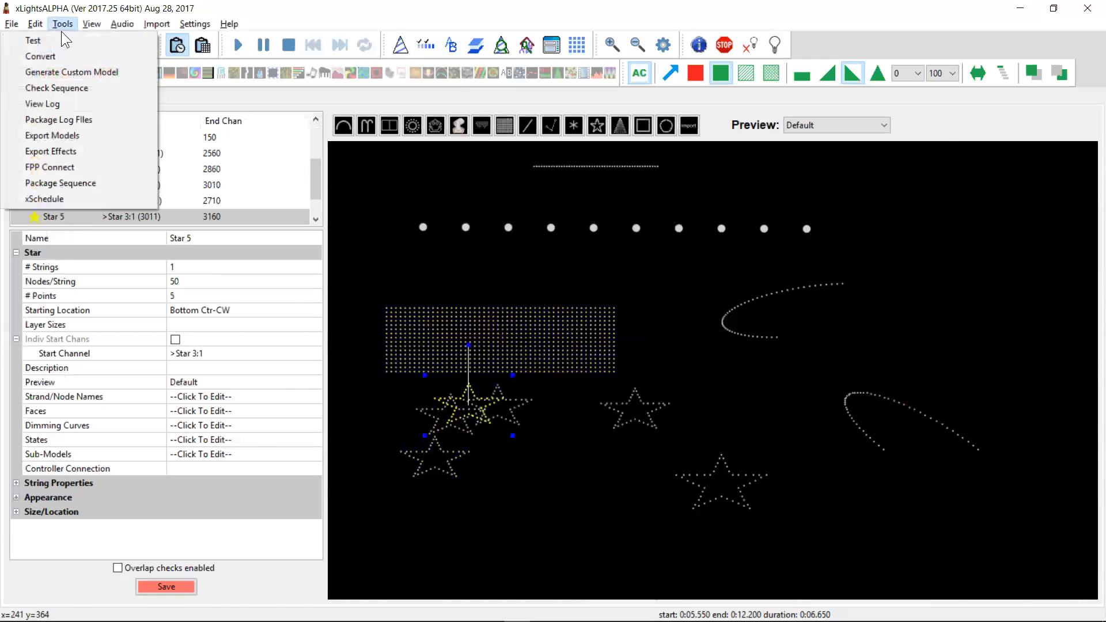
left_click(58, 37)
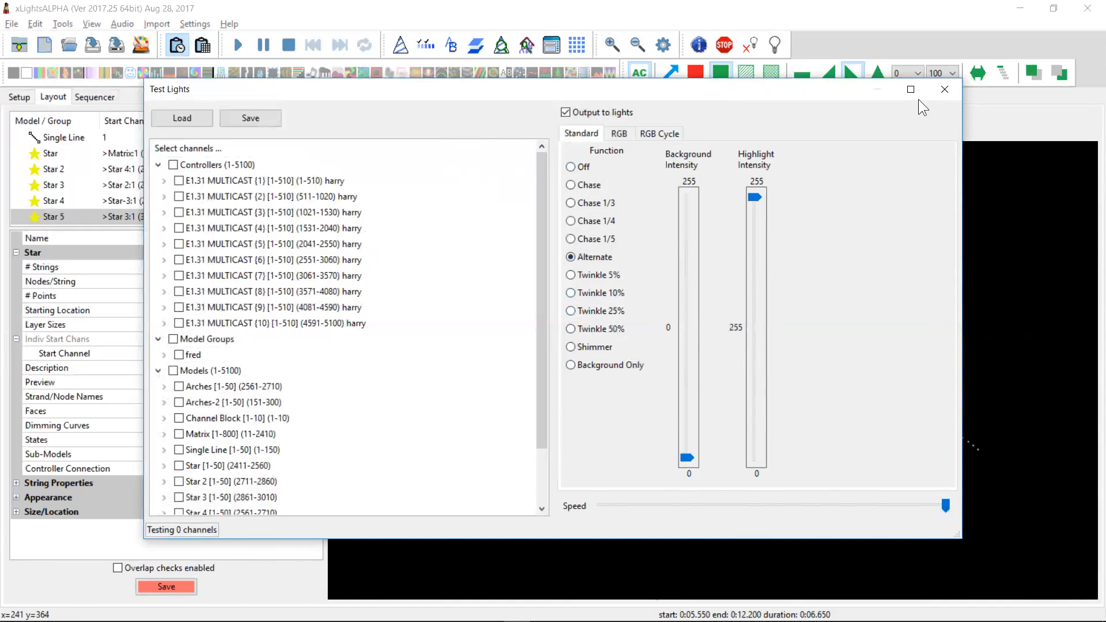
left_click(943, 91)
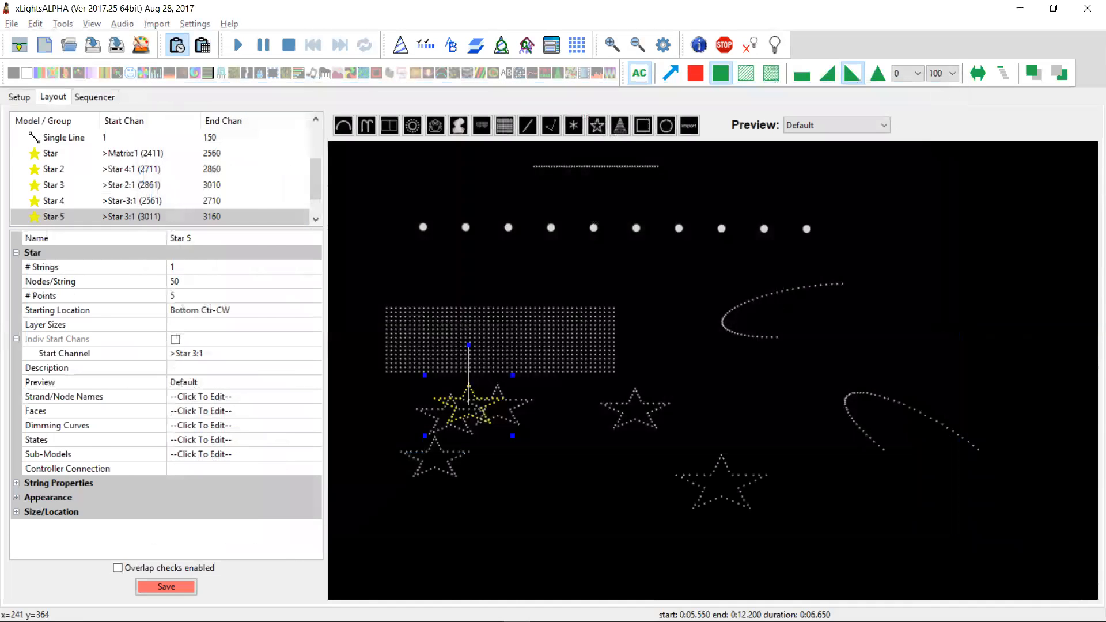
Step: Switch to the release notes in Notepad++ and highlight the 2017.23 line about check sequence additions
key("alt+Tab")
key("Up")
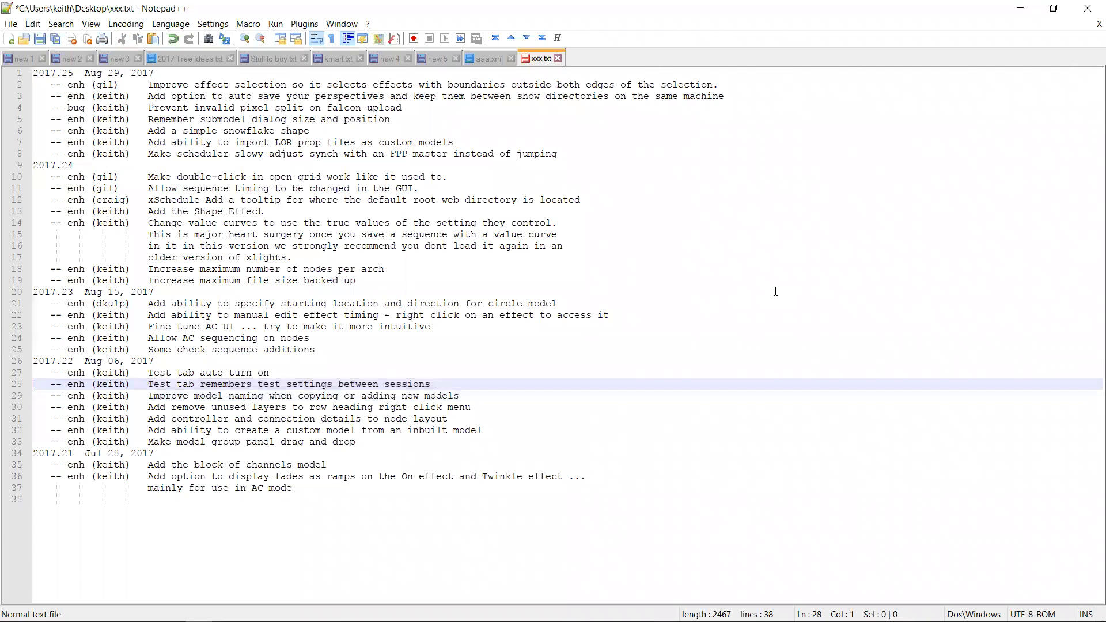
key("Up")
key("shift+Down")
key("shift+Down")
key("Up")
key("Up")
key("Up")
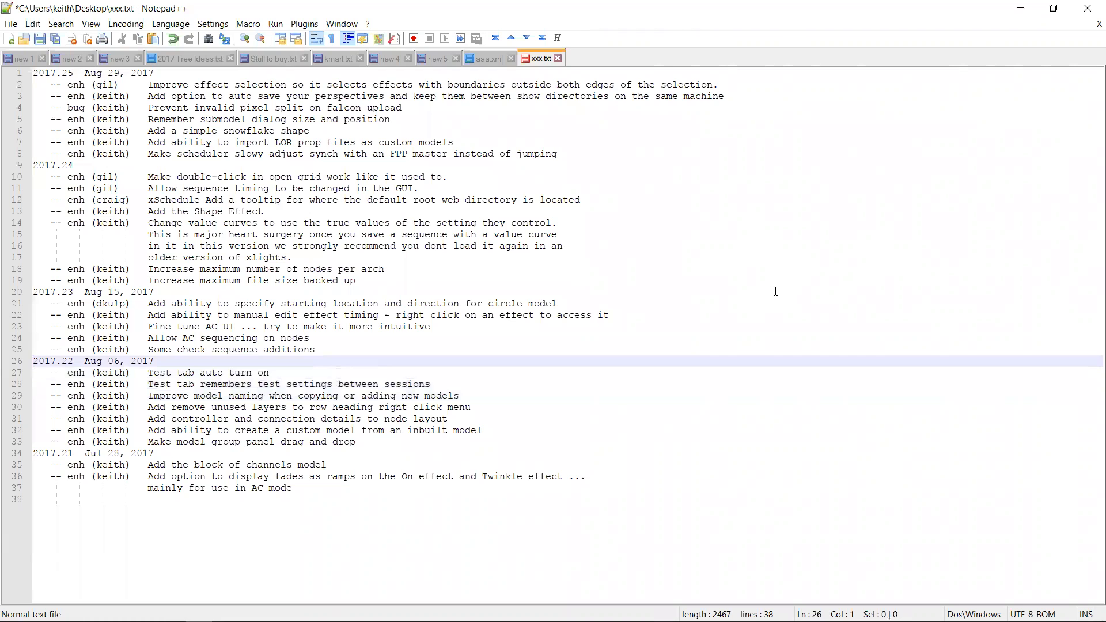
key("shift+Up")
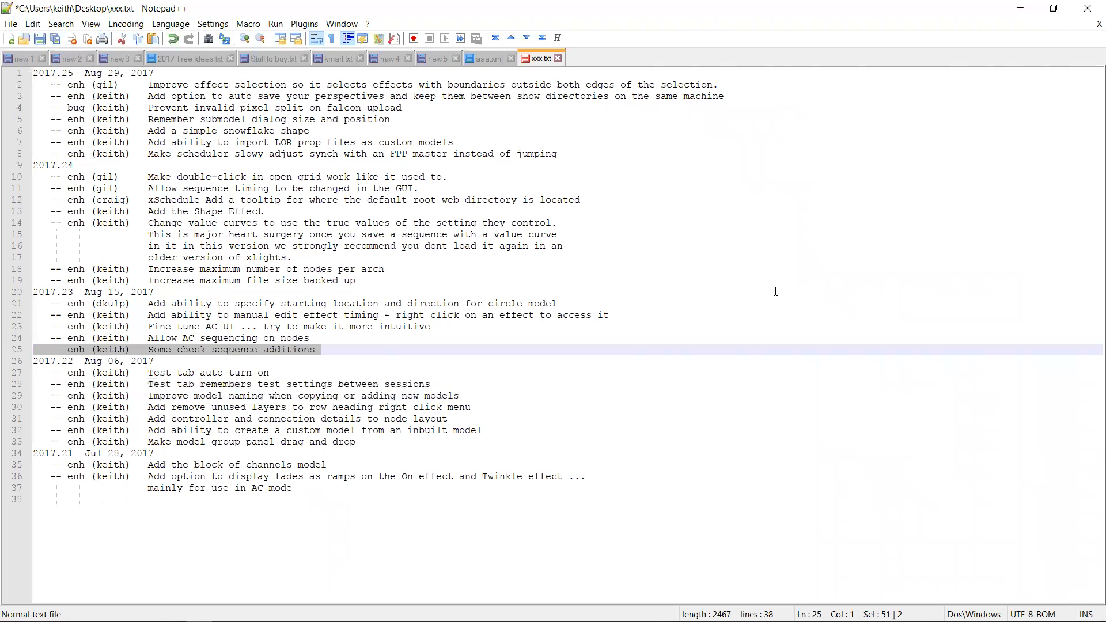
Step: Run Check Sequence in xLights and highlight the report's sections on invalid controller IP addresses and models spanning controllers
key("alt+Tab")
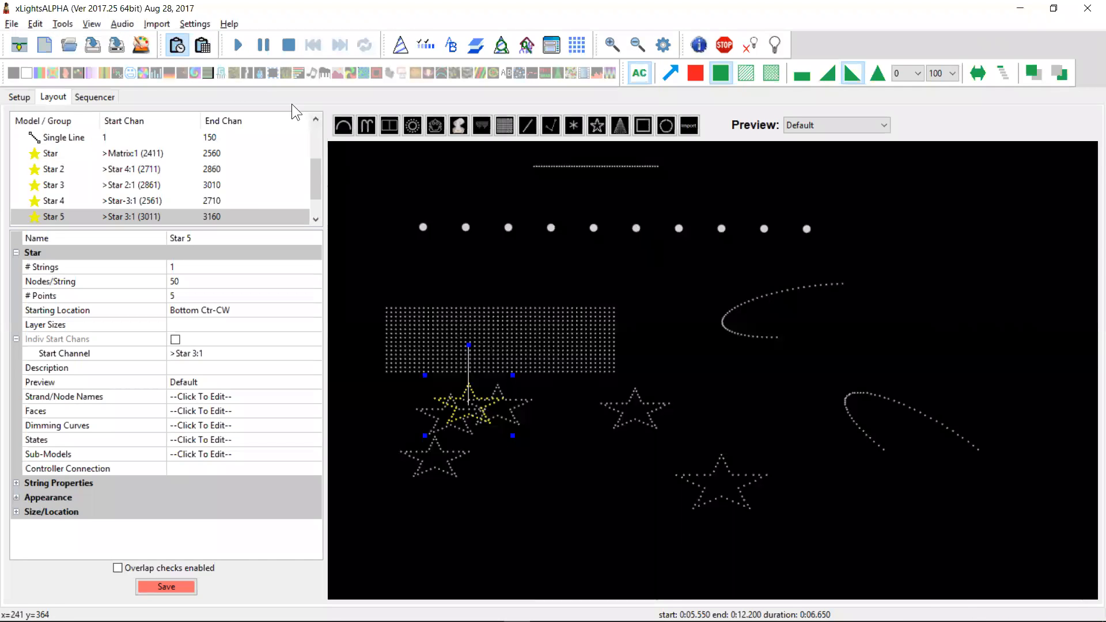
left_click(63, 24)
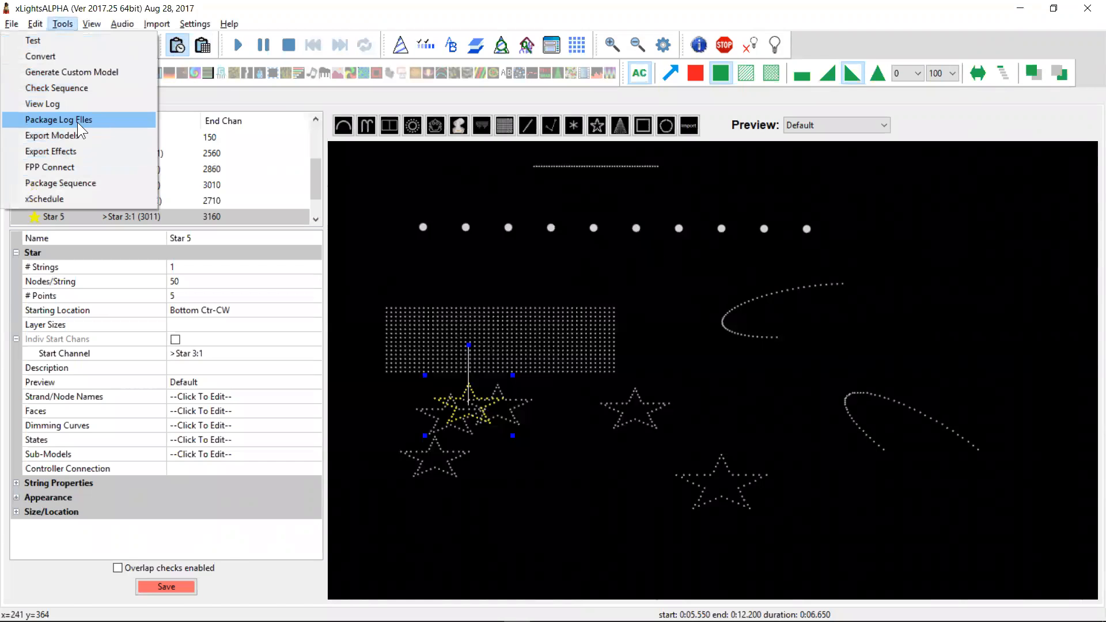
left_click(83, 90)
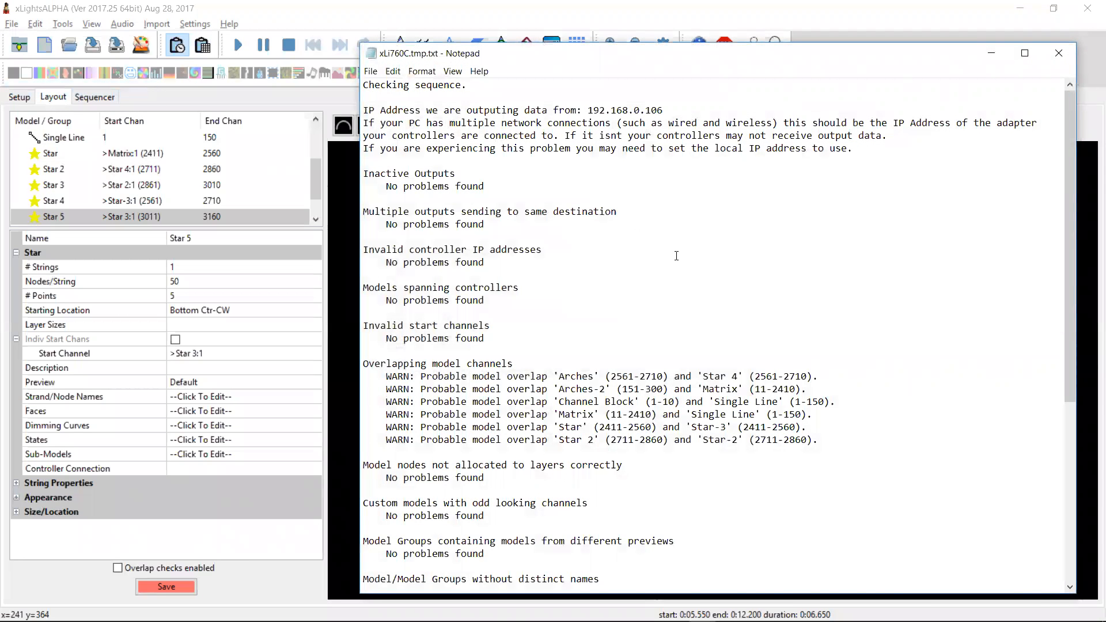
key("Down")
key("Down")
key("Down")
left_click(514, 256, "shift")
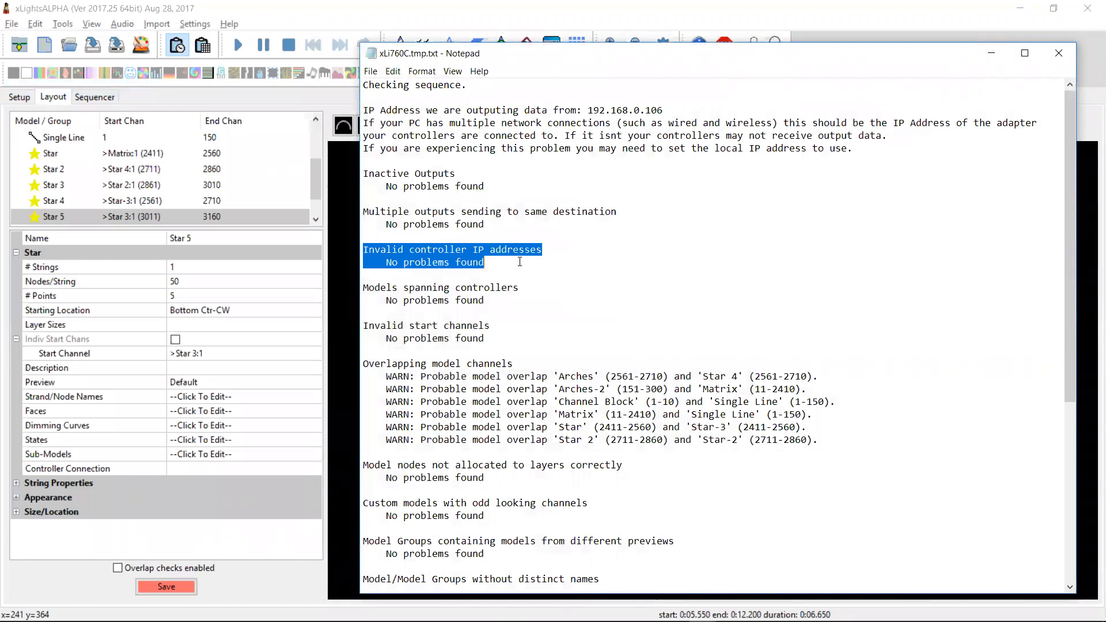
left_click(521, 282, "shift")
left_click(514, 272, "shift")
left_click_drag(486, 300, 362, 291)
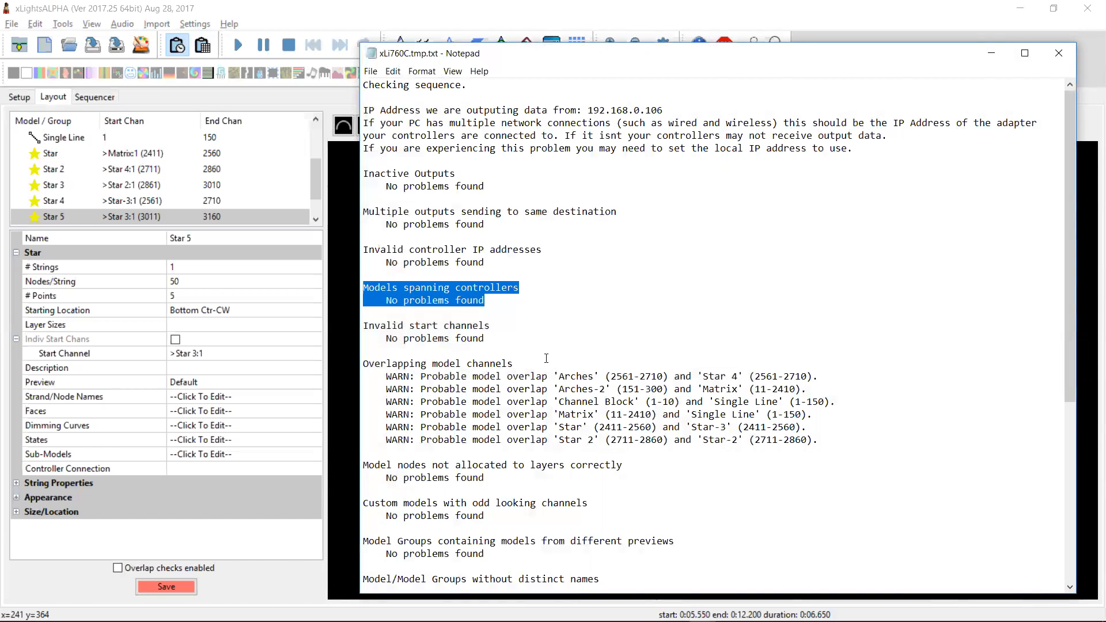
Step: Return to the Notepad++ release notes and highlight the line about allowing AC sequencing on nodes
key("alt+F4")
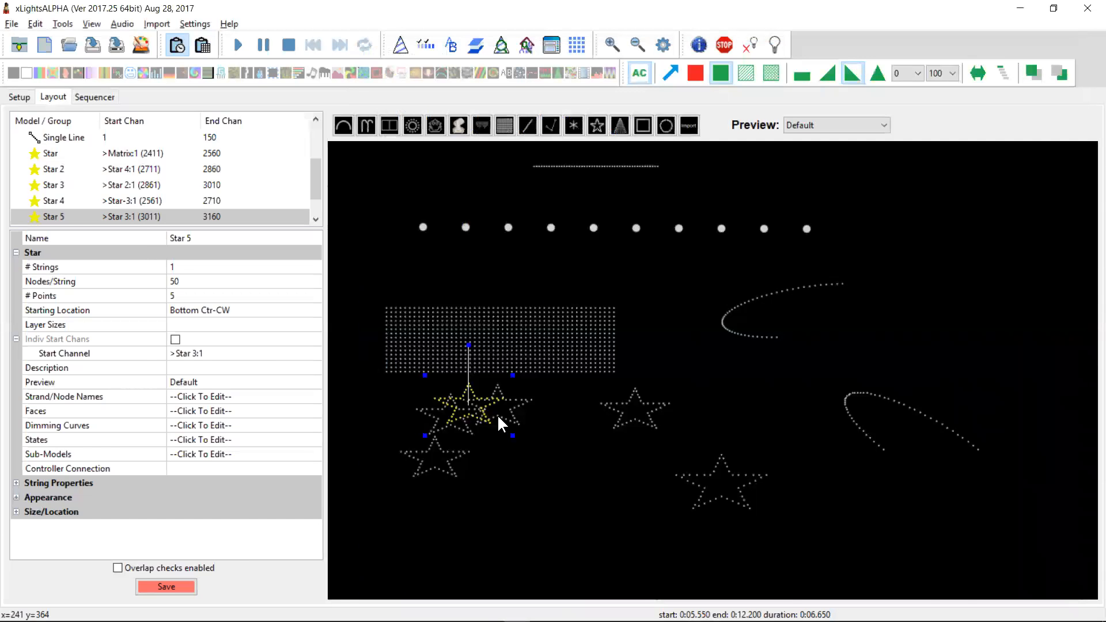
key("alt+Tab")
key("Tab")
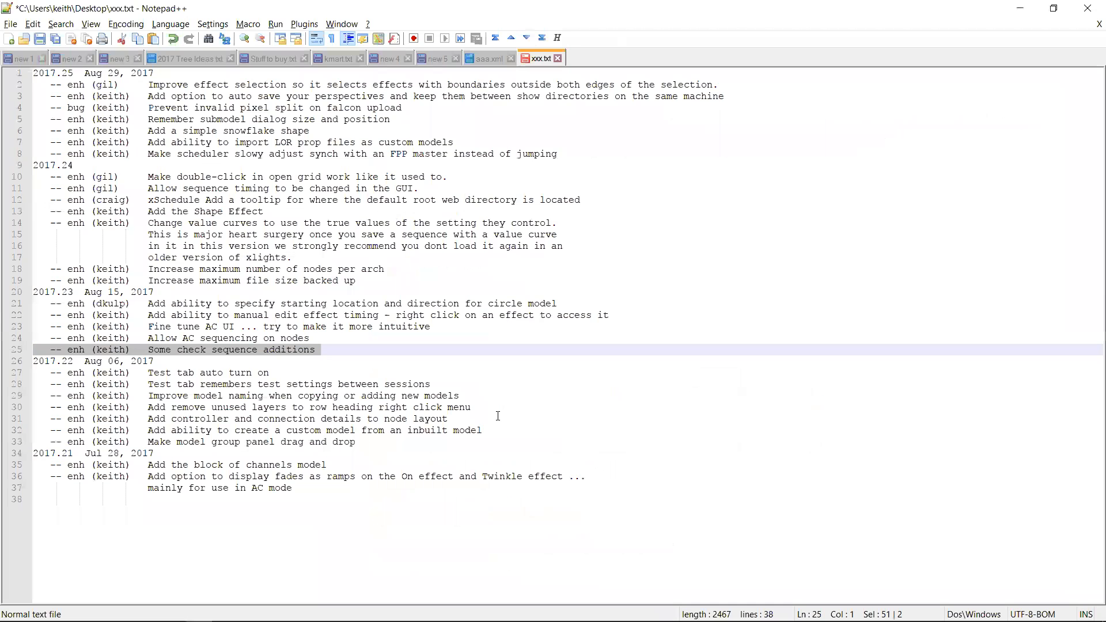
key("Down")
key("Up")
key("shift+Up")
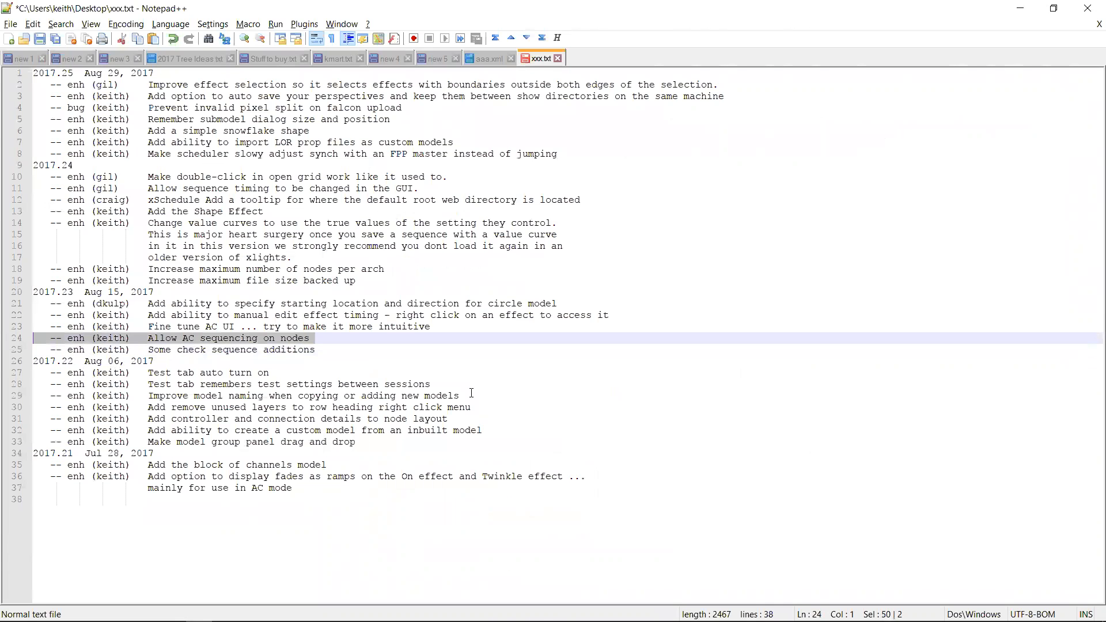
Step: Switch back to xLights, show the sequencer, and expand Strand 2 of the Channel Block to its node row
key("alt+Tab")
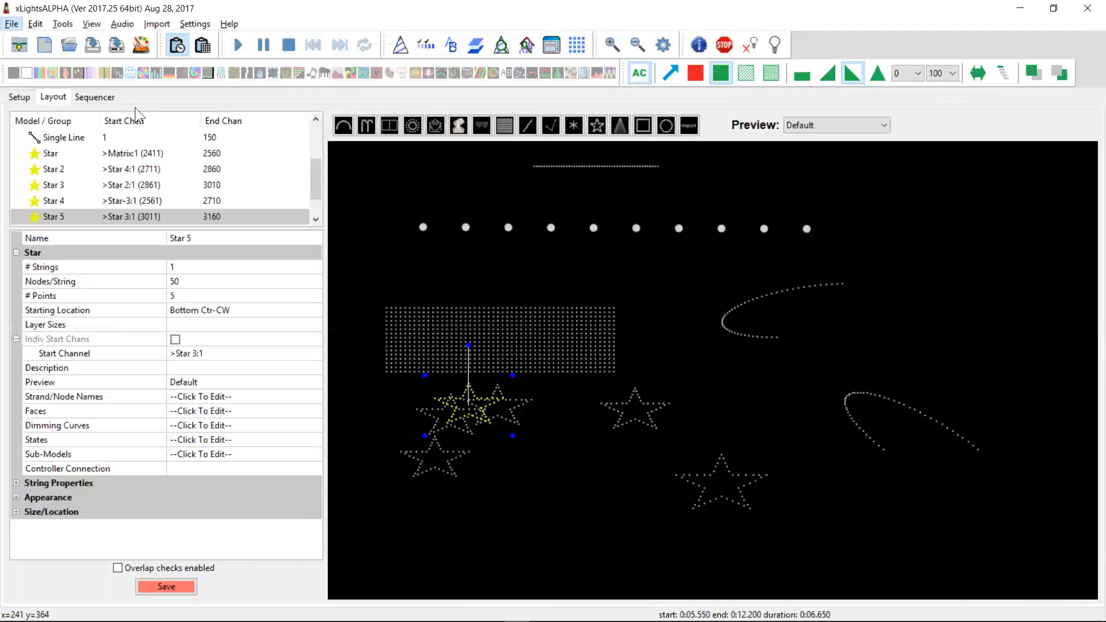
left_click(94, 97)
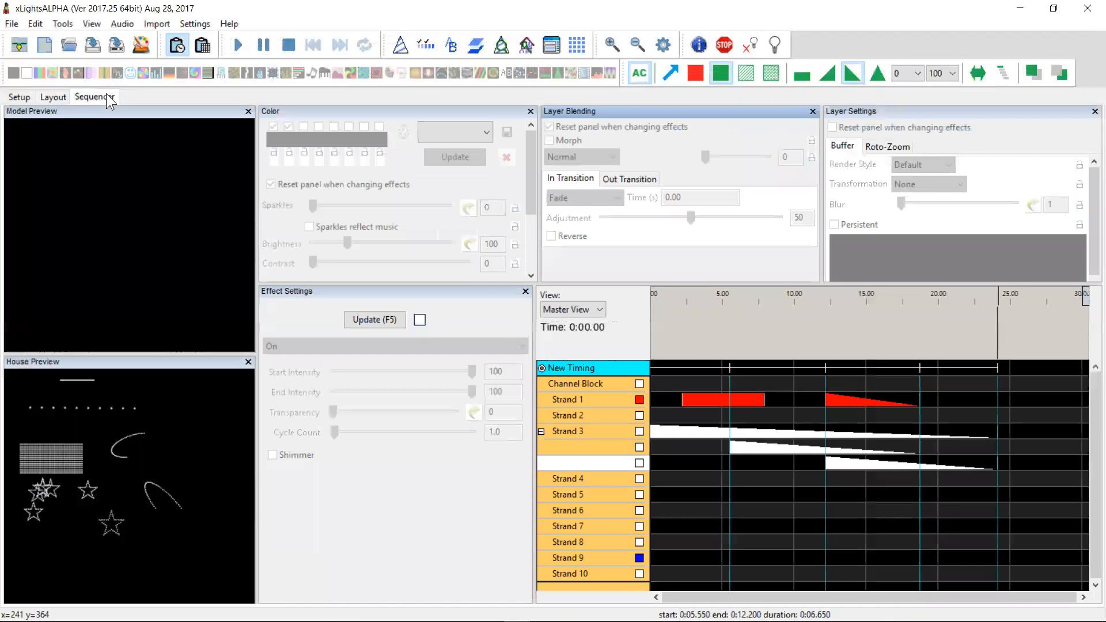
double_click(585, 411)
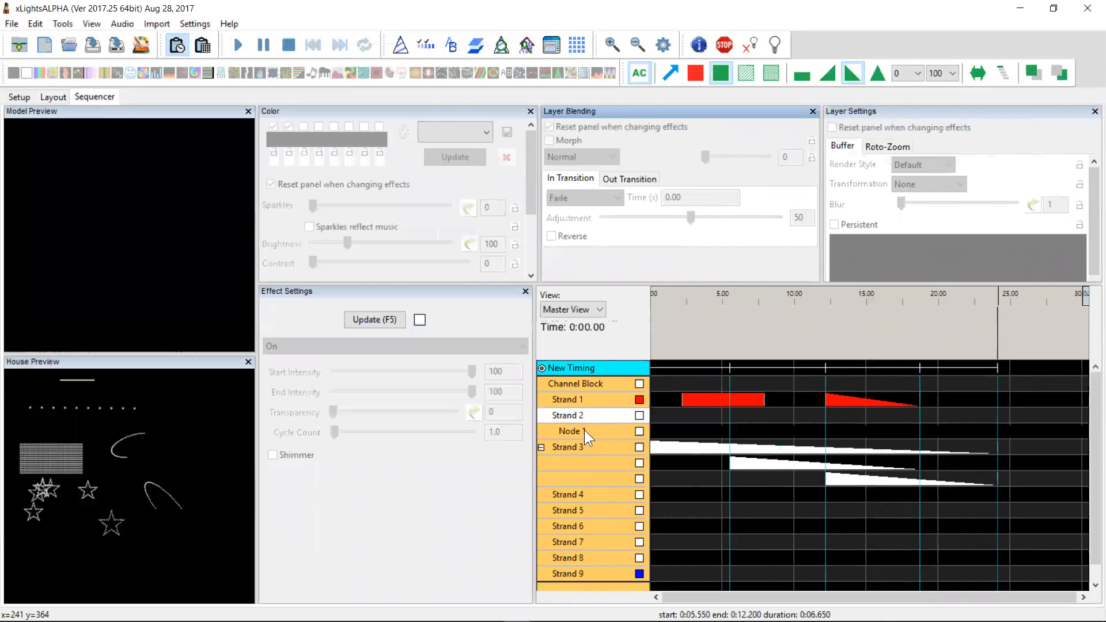
Step: Add all available models to the sequencer's Master View through the display elements
left_click(590, 483)
right_click(590, 483)
left_click(612, 473)
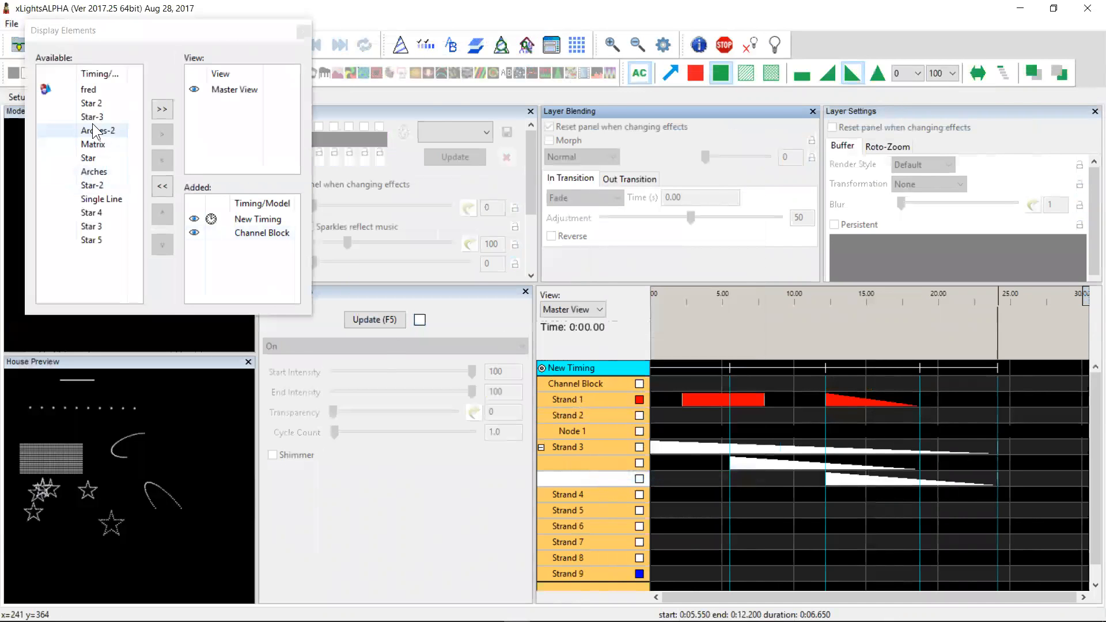
left_click(162, 108)
left_click(304, 33)
Step: Expand Single Line to its node rows and add a ramp-down to Node 1 of Strand 2 across the first three timing intervals
scroll(798, 542, "down", 5)
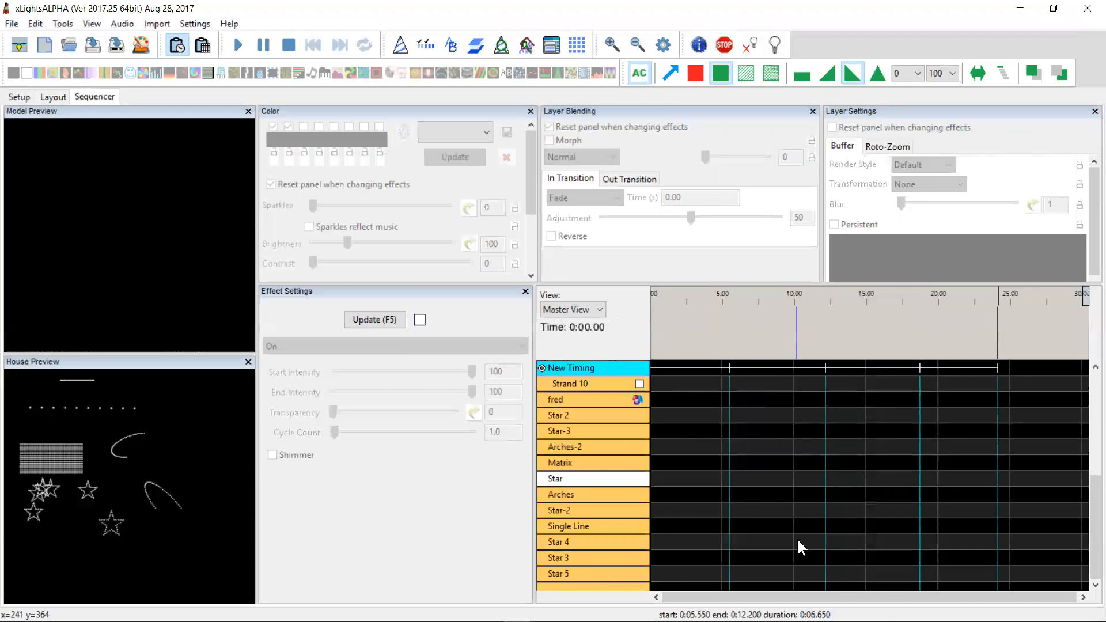
double_click(581, 525)
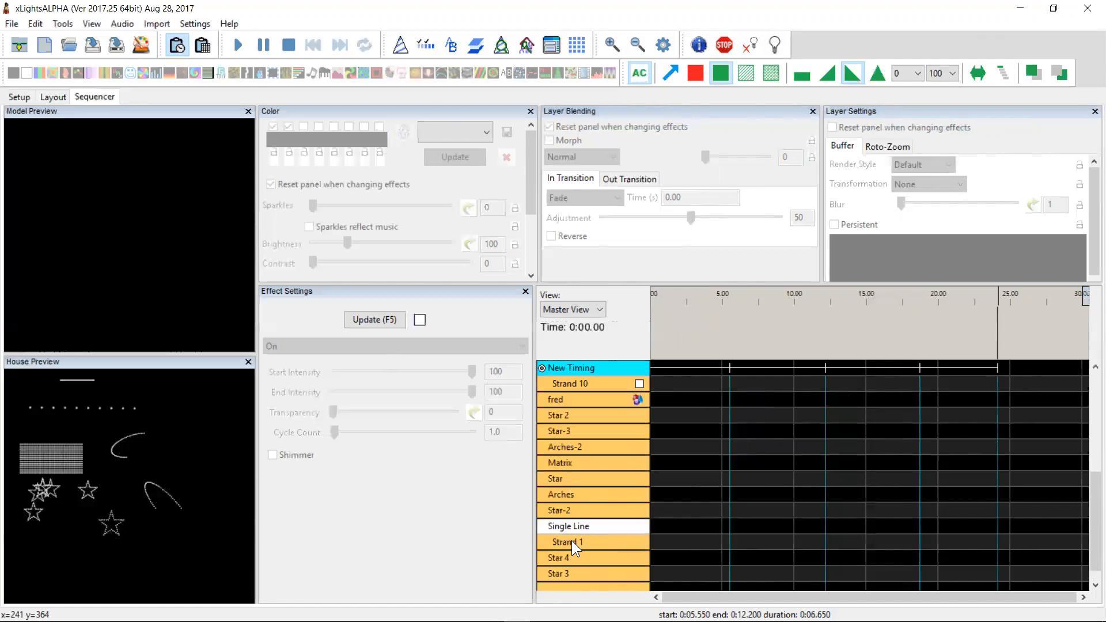
double_click(571, 542)
scroll(620, 548, "down", 20)
scroll(620, 548, "up", 16)
scroll(620, 548, "down", 3)
scroll(620, 548, "down", 5)
scroll(620, 548, "up", 4)
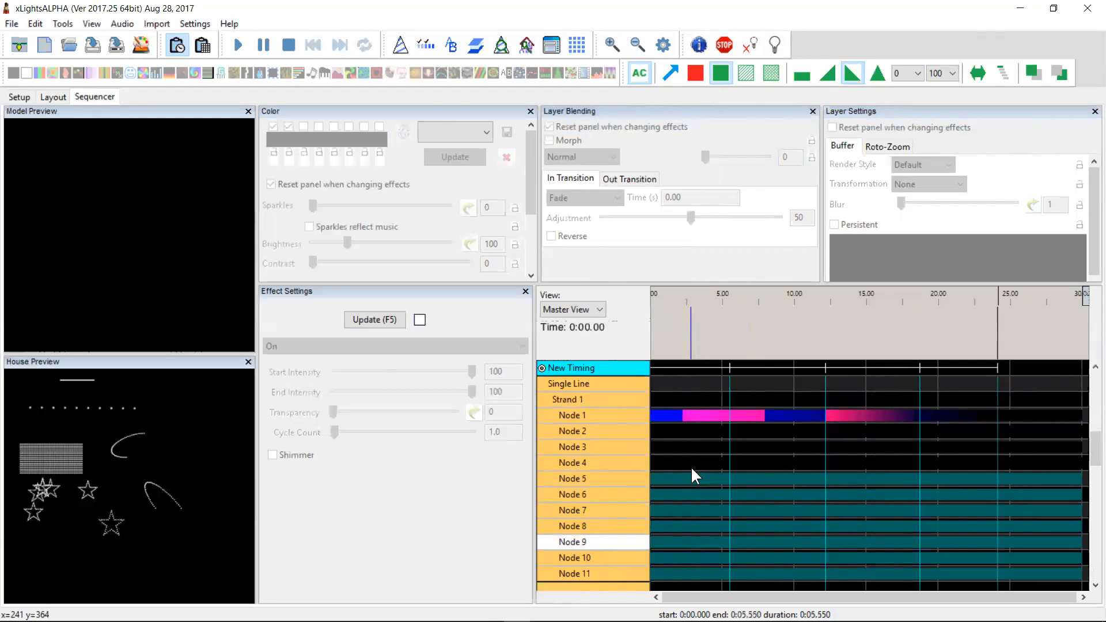
left_click_drag(690, 458, 904, 527)
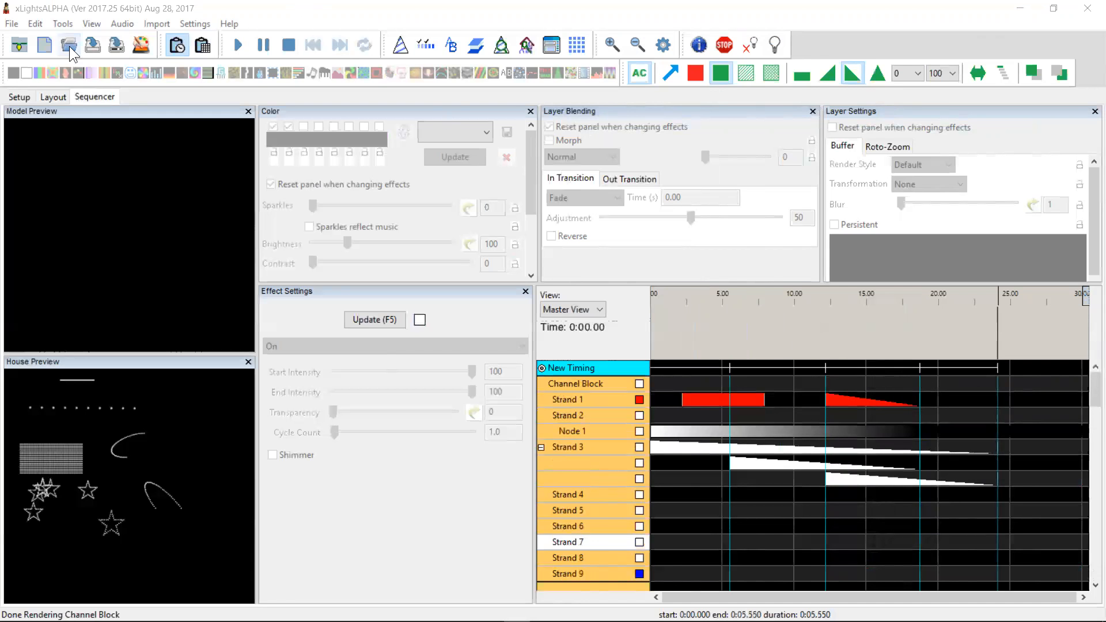
Step: Switch to the Notepad++ release notes and highlight the line about fine tuning the AC UI
key("alt+Tab")
key("Tab")
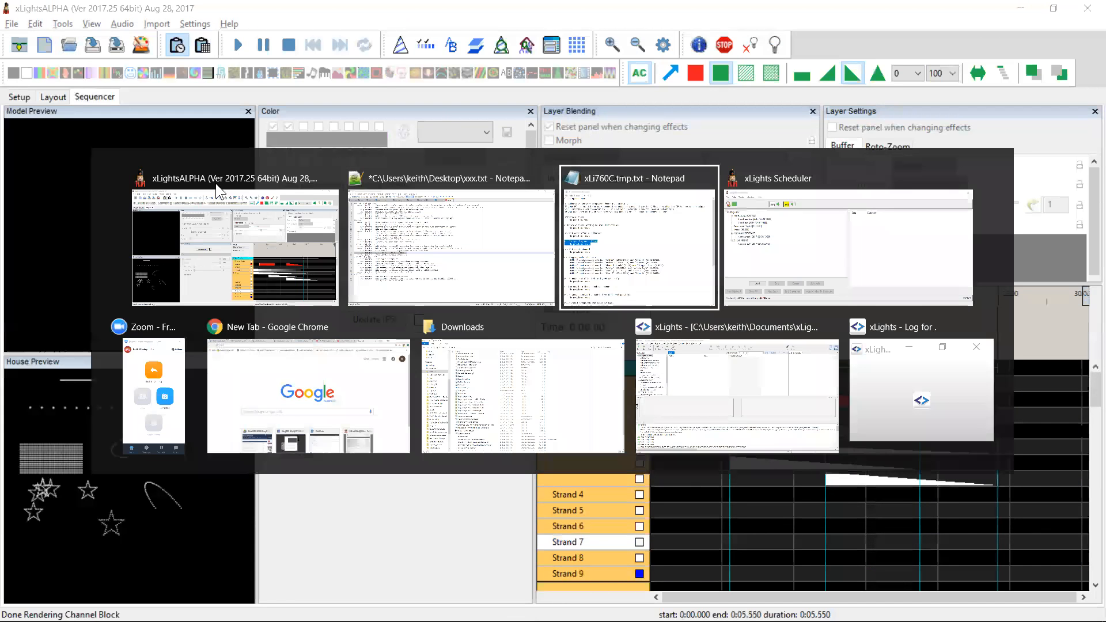
key("alt+Tab")
key("Tab")
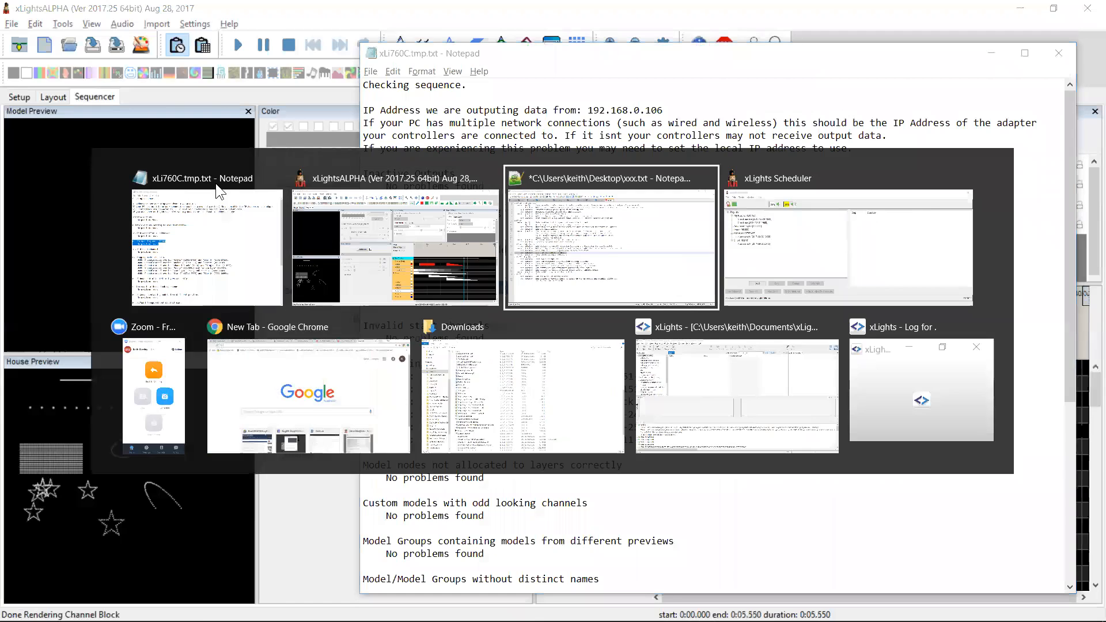
key("Up")
key("shift+Down")
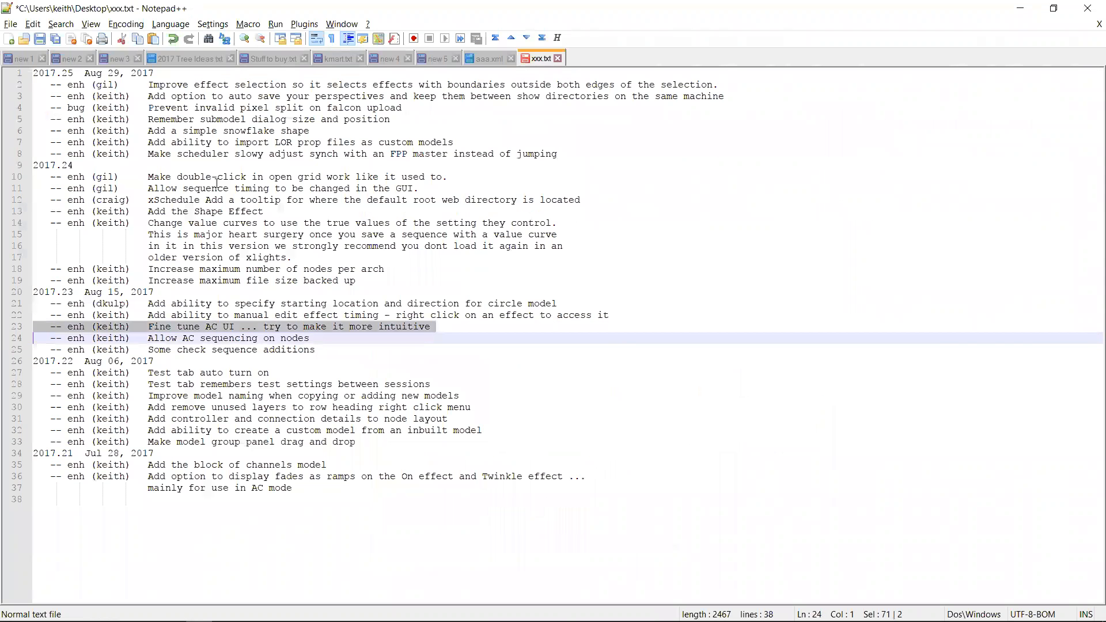
key("Down")
key("Up")
key("Up")
key("shift+Down")
Step: Switch to xLights, enable the AC cascade option and draw cascading effects diagonally across Strands 2 to 6 of the Channel Block
key("alt+Tab")
key("alt+Tab")
key("Tab")
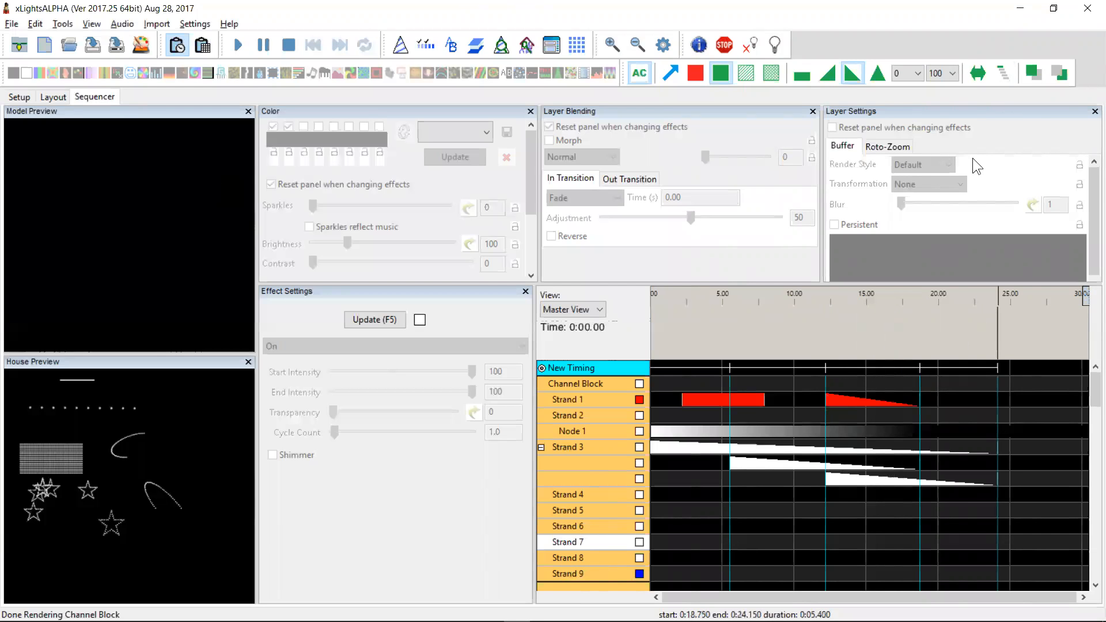
left_click(1003, 70)
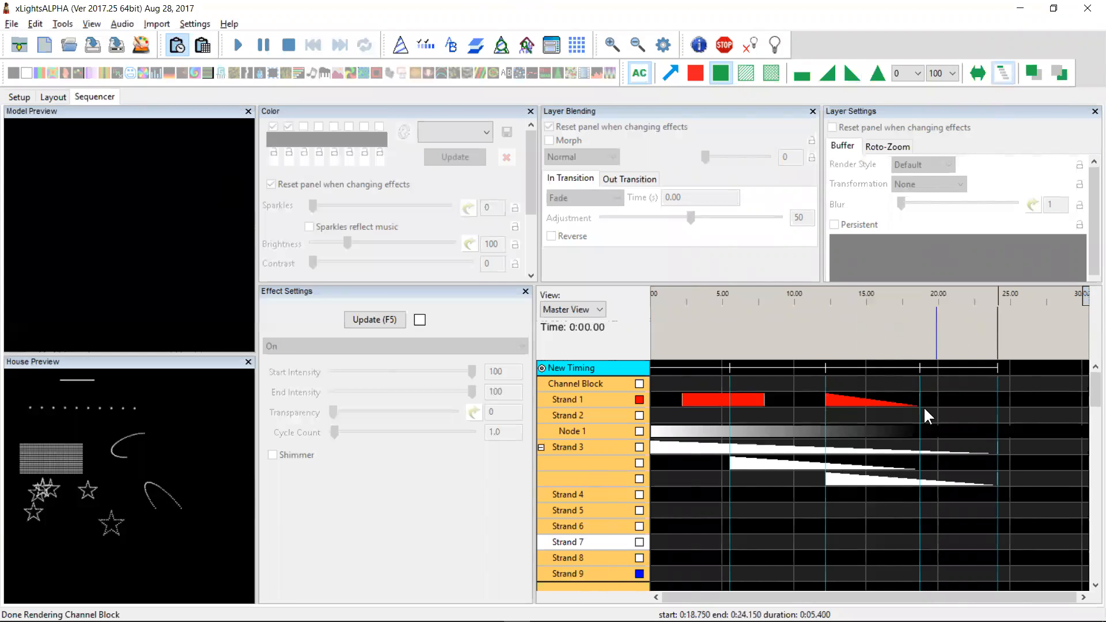
left_click_drag(893, 465, 946, 417)
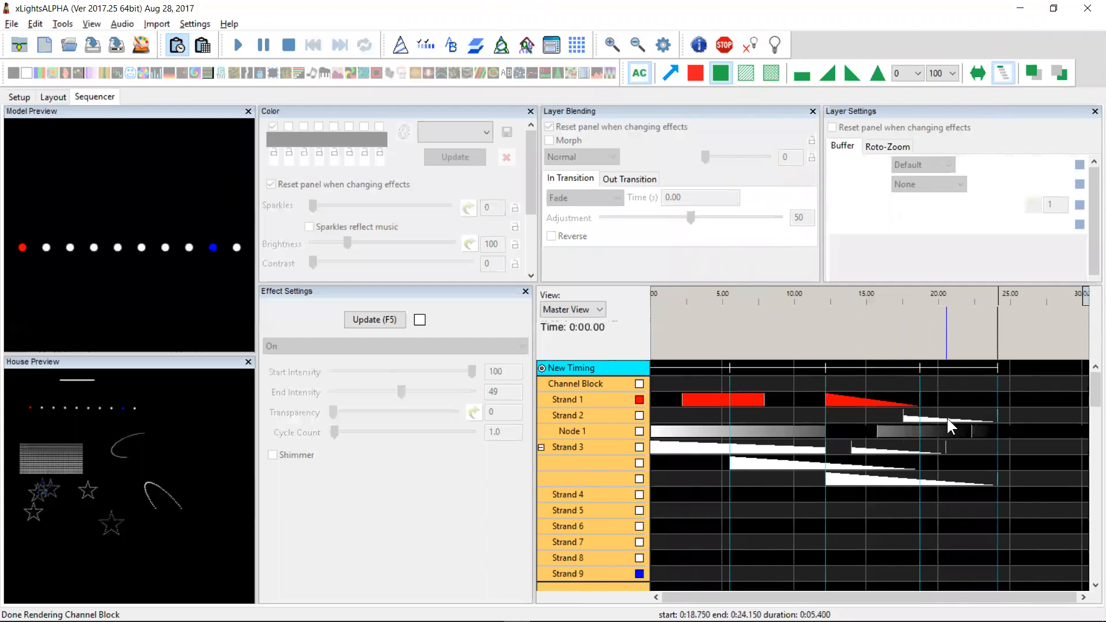
left_click_drag(670, 448, 687, 528)
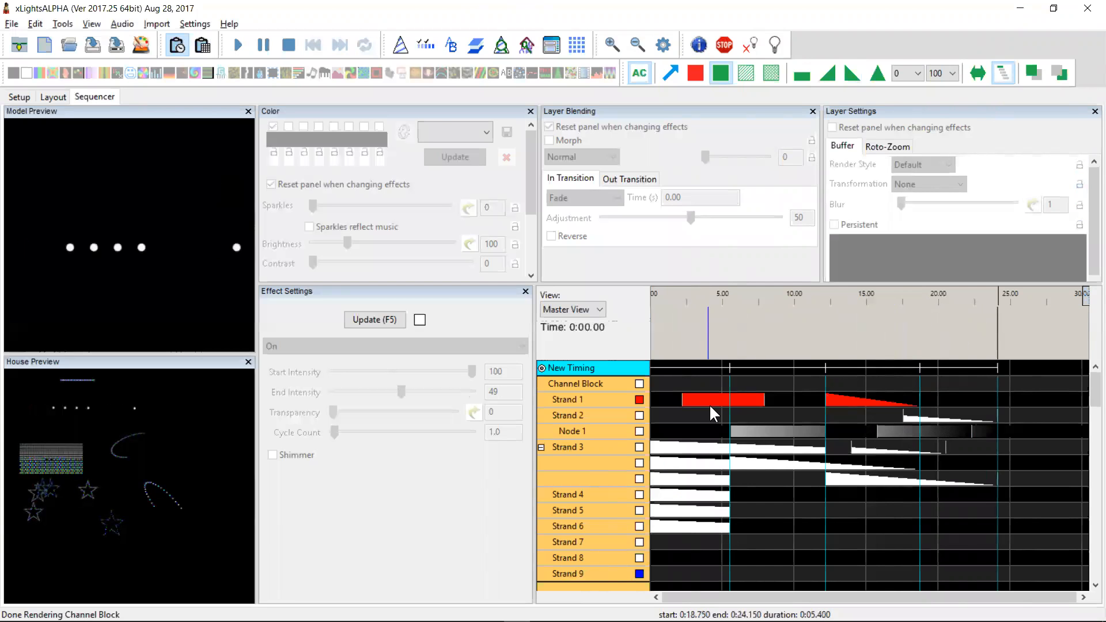
left_click_drag(740, 410, 938, 531)
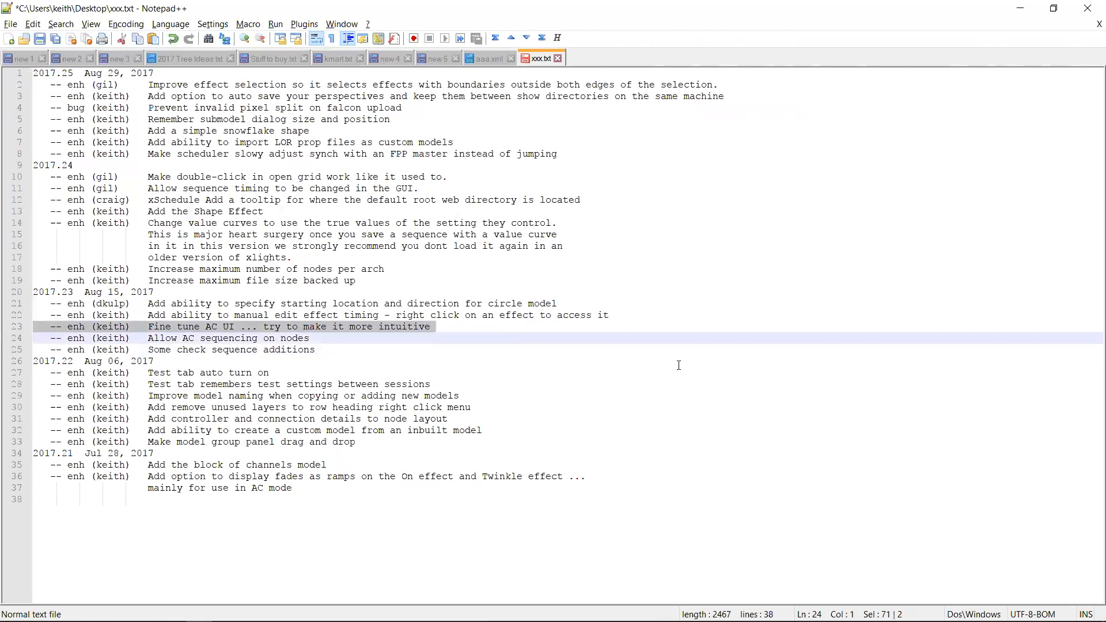
Step: Switch to the Notepad++ release notes and highlight the line about manually editing effect timing
key("Up")
key("Up")
key("shift+Down")
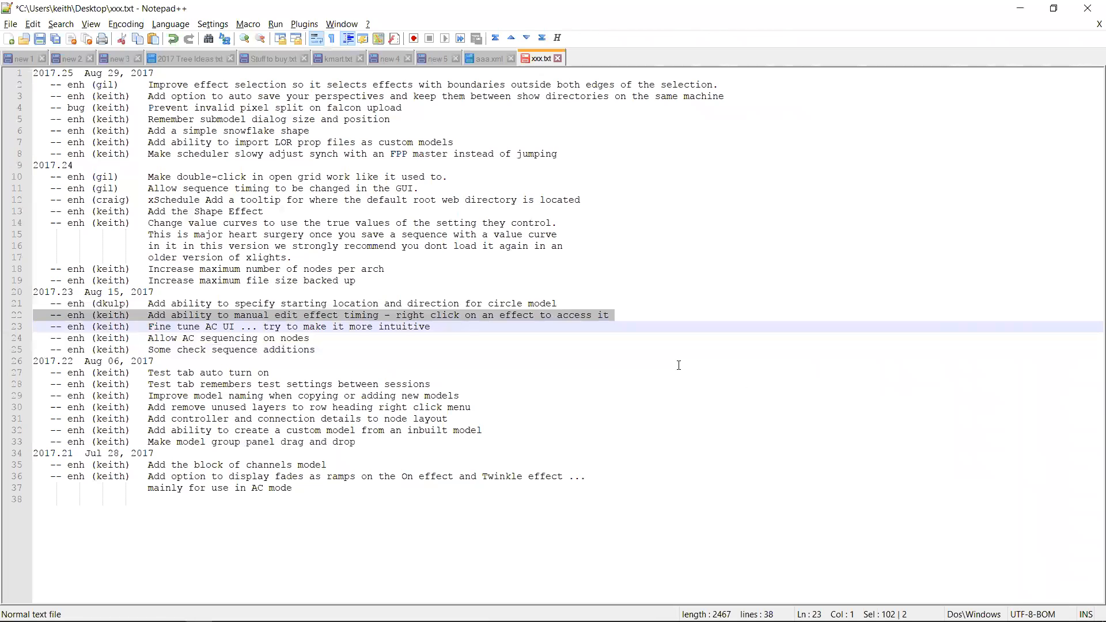
Step: Switch to xLights, turn off AC mode and open the timing settings of the first red effect on Strand 1
key("alt+Tab")
key("alt+Tab")
key("alt+Tab")
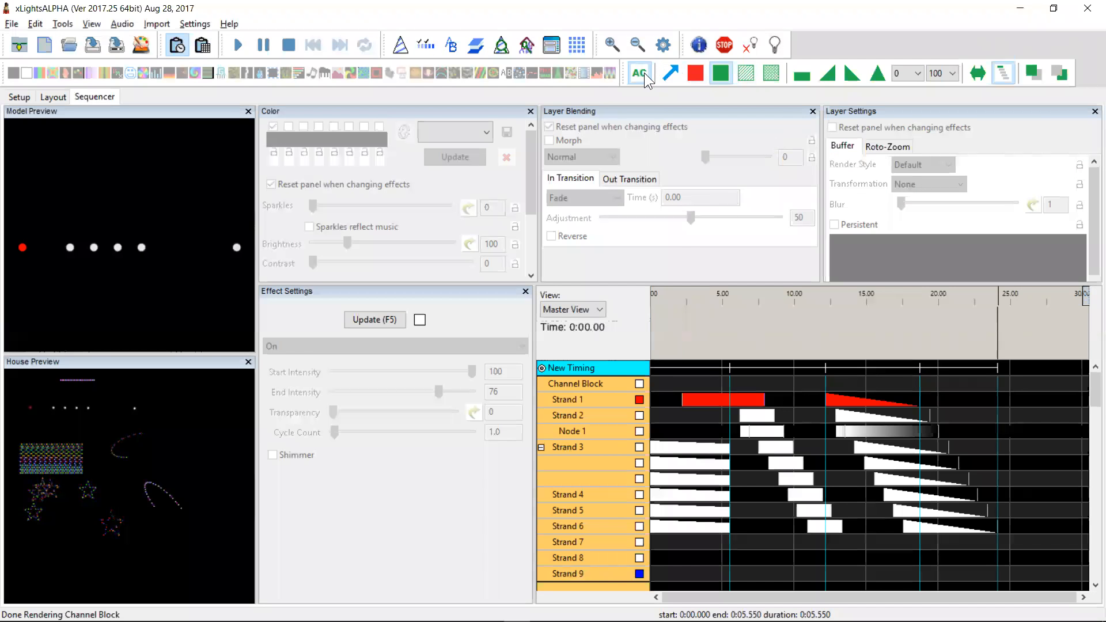
left_click(645, 73)
left_click(724, 400)
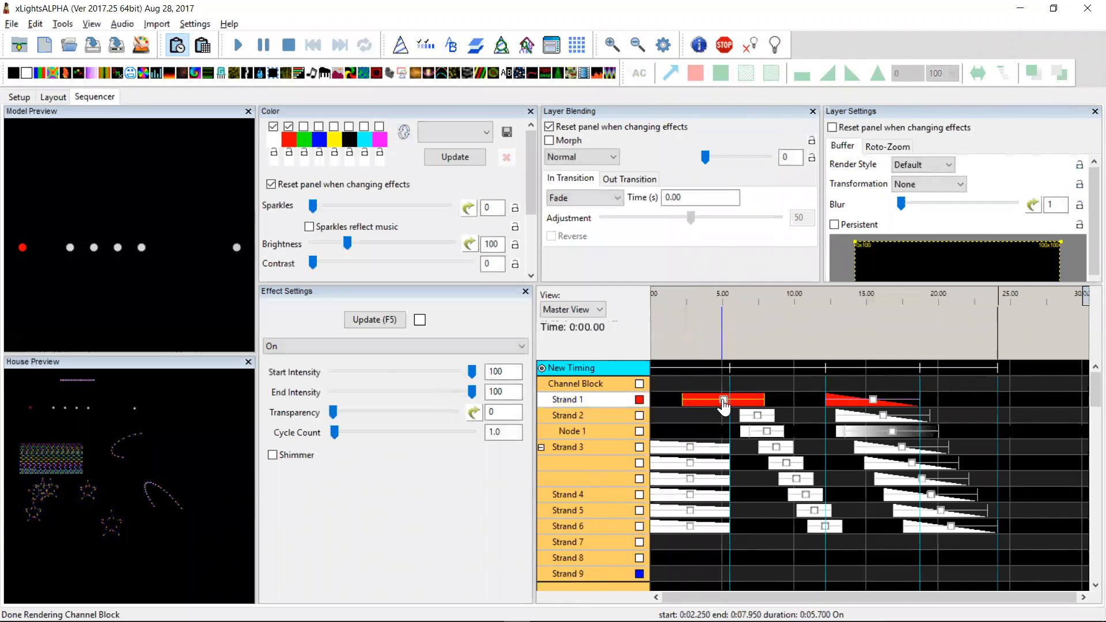
right_click(724, 401)
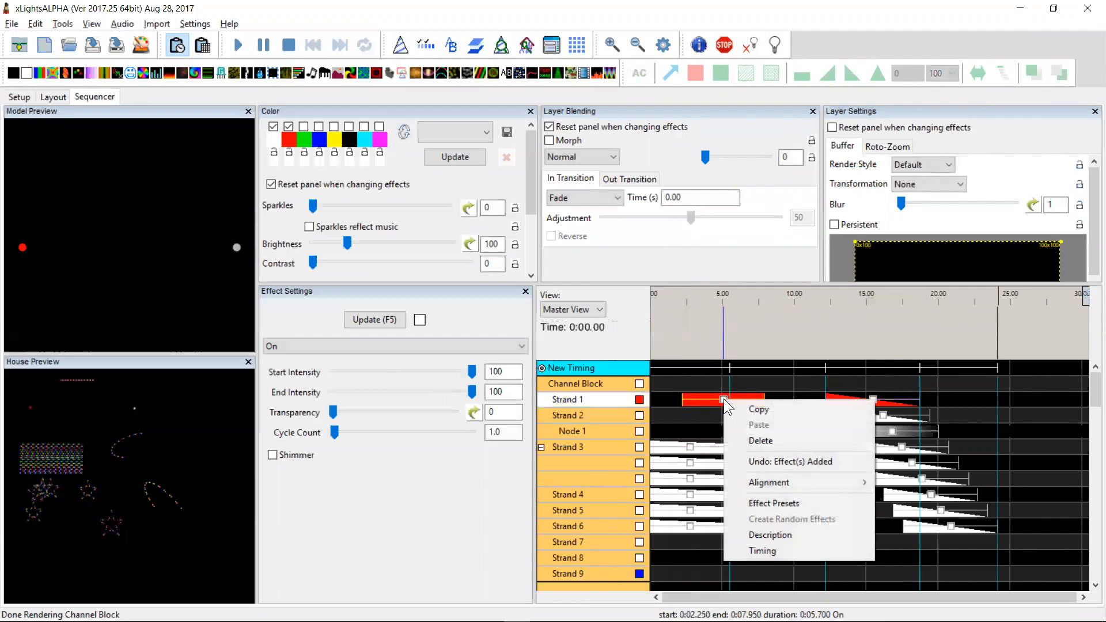
left_click(765, 551)
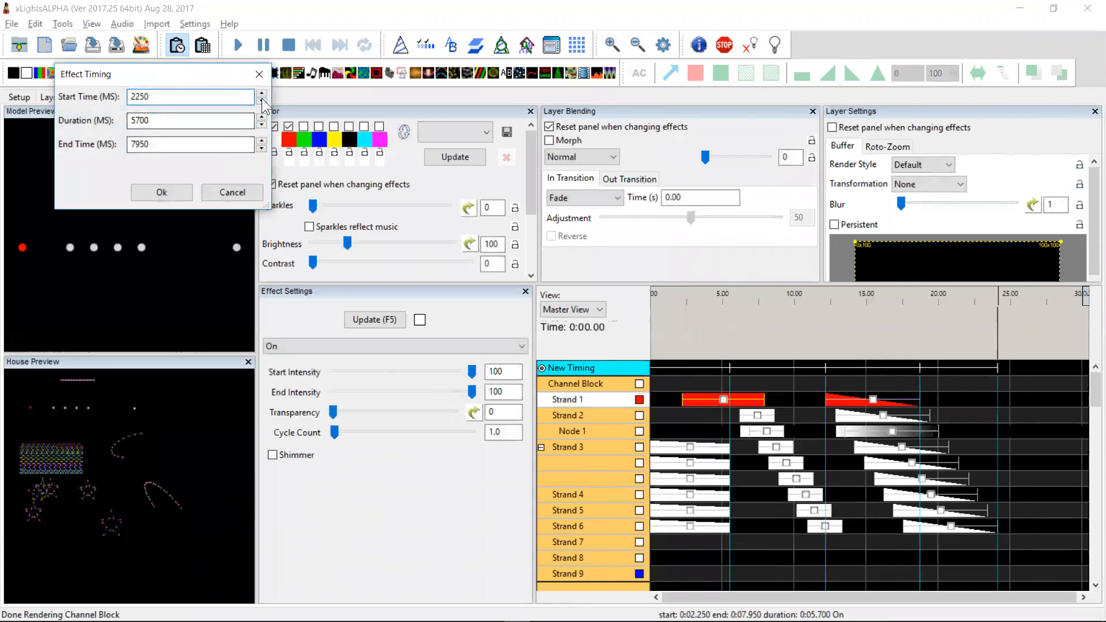
Step: Increase the Strand 1 effect's duration to 6150 ms
left_click(263, 117)
left_click(262, 117)
left_click(262, 117)
left_click(262, 117)
left_click(262, 117)
left_click(262, 117)
left_click(262, 117)
left_click(262, 117)
left_click(262, 117)
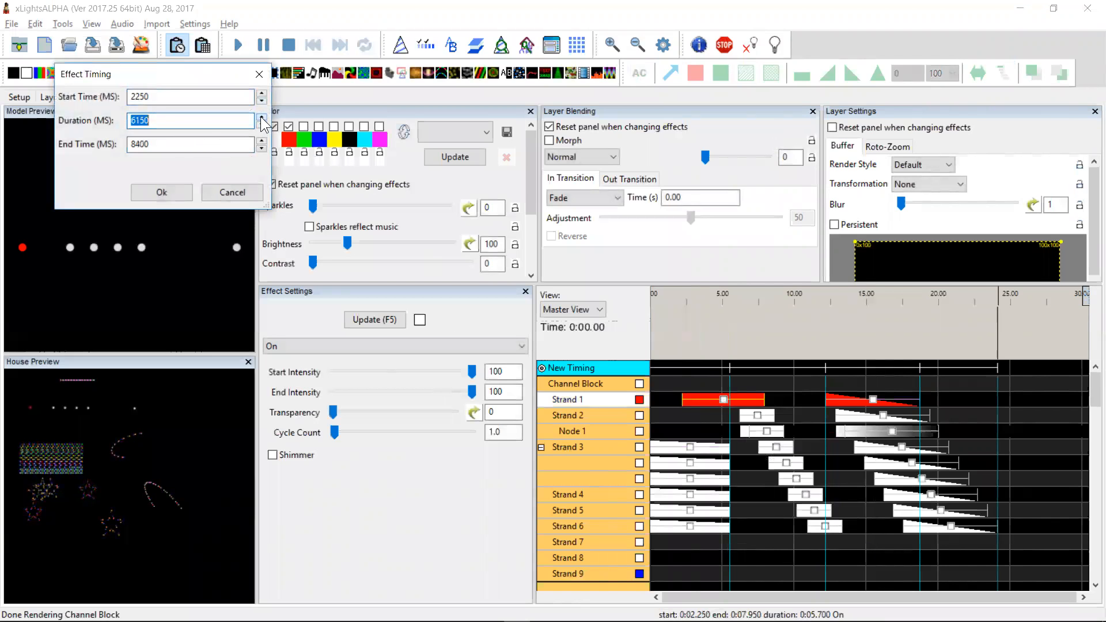
Step: Lower the effect's end time to 8100 ms and raise it again to 8400 ms
left_click(261, 149)
left_click(261, 149)
left_click(261, 148)
left_click(261, 148)
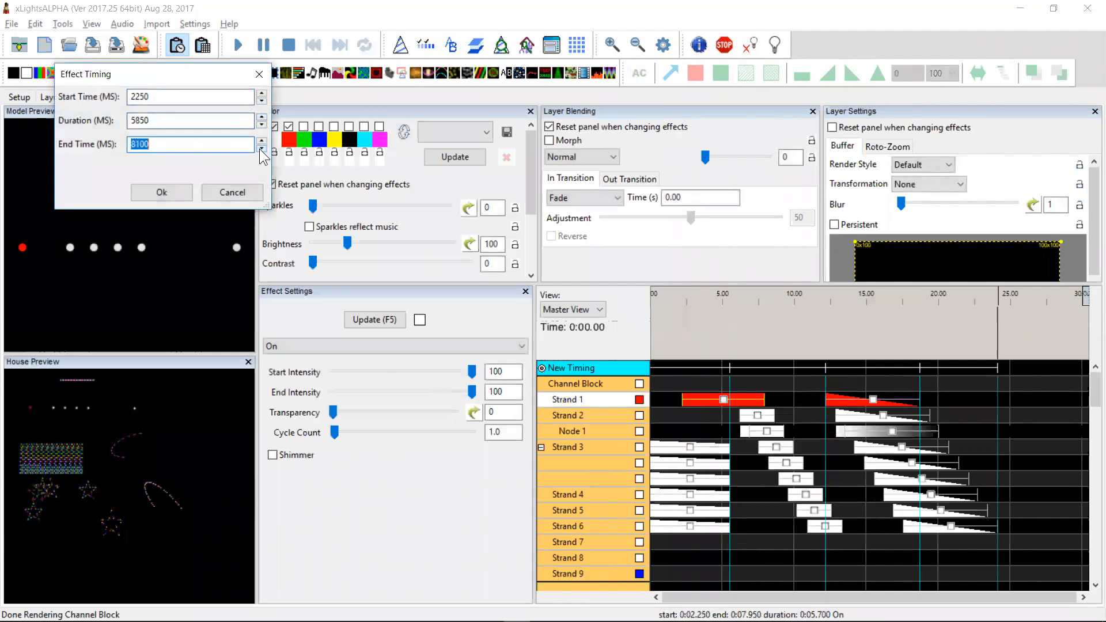
left_click(261, 141)
left_click(261, 141)
left_click(261, 141)
left_click(261, 142)
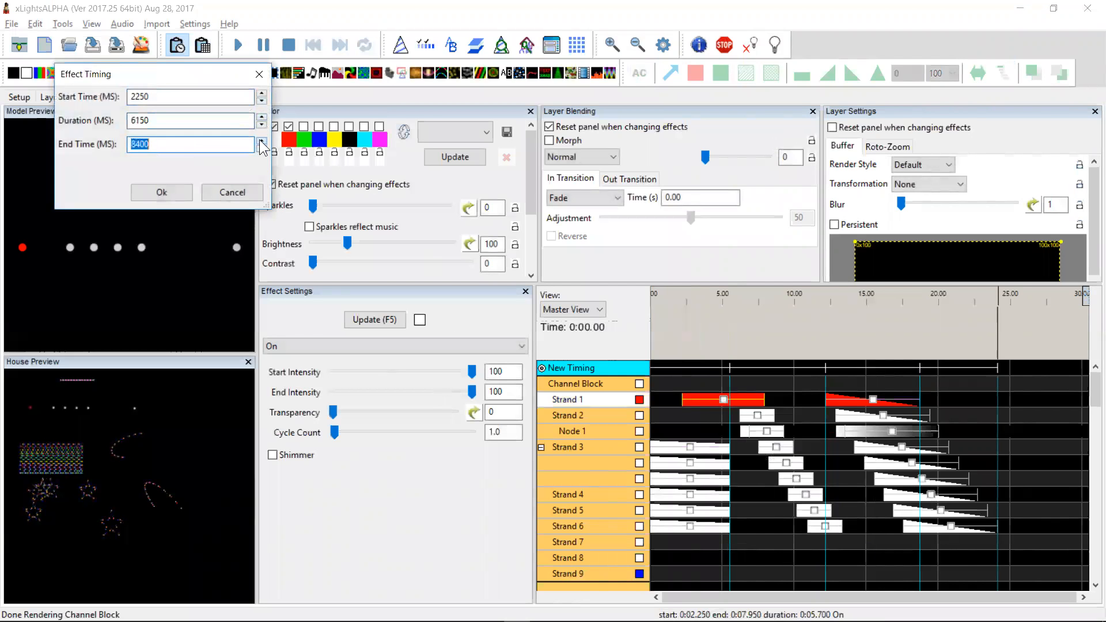
Step: Try to extend the effect's end time to 12450 ms, past the start of the next effect on Strand 1
left_click(261, 141)
left_click(261, 141)
left_click(261, 141)
left_click(261, 141)
left_click(261, 141)
left_click(261, 142)
left_click(261, 141)
left_click(261, 141)
left_click(261, 141)
left_click(261, 141)
left_click(261, 142)
left_click(261, 141)
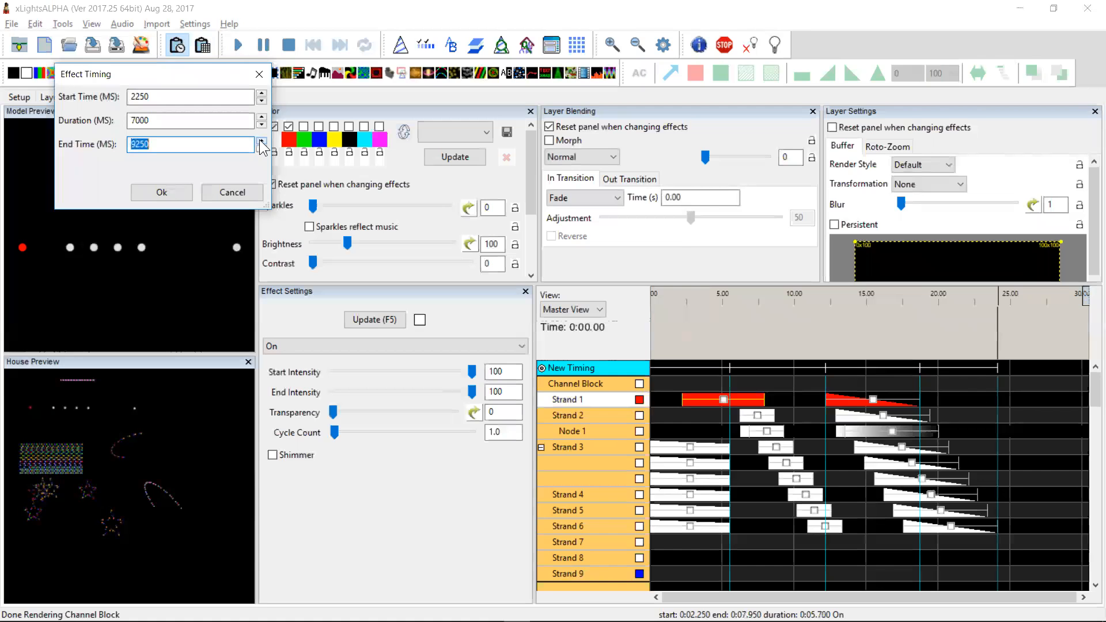
left_click(261, 141)
left_click(261, 141)
left_click(261, 141)
left_click(261, 142)
left_click(261, 141)
left_click(261, 141)
left_click(261, 141)
left_click(261, 141)
left_click(261, 141)
left_click(261, 141)
left_click(261, 141)
left_click(261, 141)
left_click(261, 141)
left_click(261, 142)
left_click(261, 141)
left_click(261, 141)
left_click(261, 141)
left_click(261, 141)
left_click(261, 141)
left_click(261, 141)
left_click(262, 141)
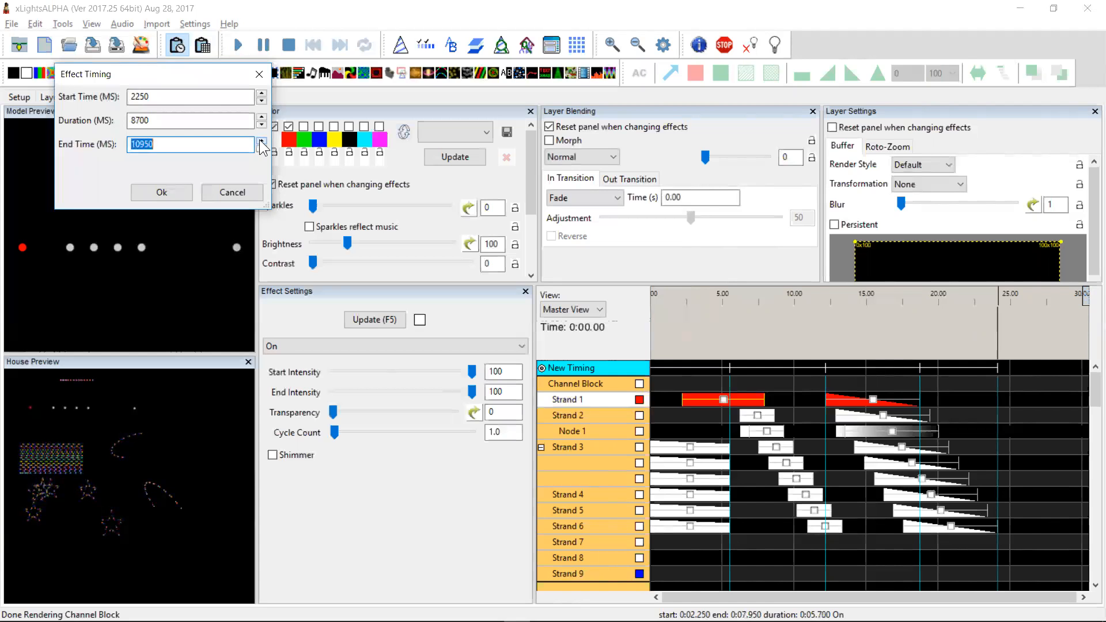
left_click(261, 141)
left_click(261, 141)
left_click(261, 142)
left_click(261, 141)
left_click(261, 141)
left_click(261, 141)
left_click(261, 141)
left_click(261, 141)
left_click(261, 141)
left_click(261, 141)
left_click(261, 141)
left_click(261, 141)
left_click(261, 141)
left_click(261, 141)
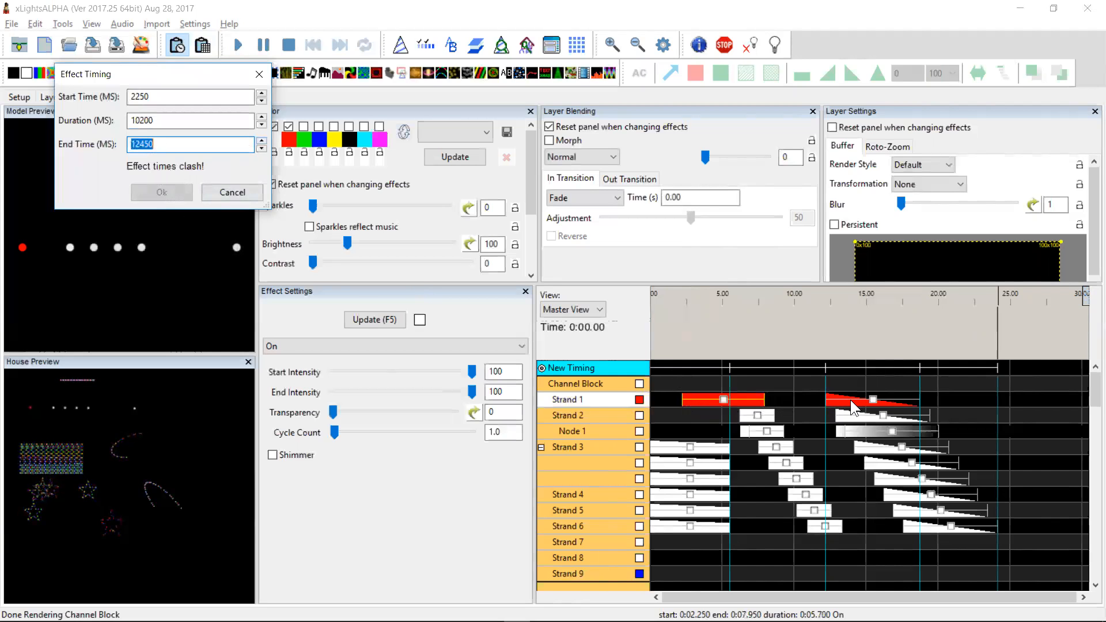
Step: Set the effect's end time to 12200 ms and apply the timing
left_click(261, 148)
left_click(261, 148)
left_click(261, 148)
left_click(261, 148)
left_click(261, 148)
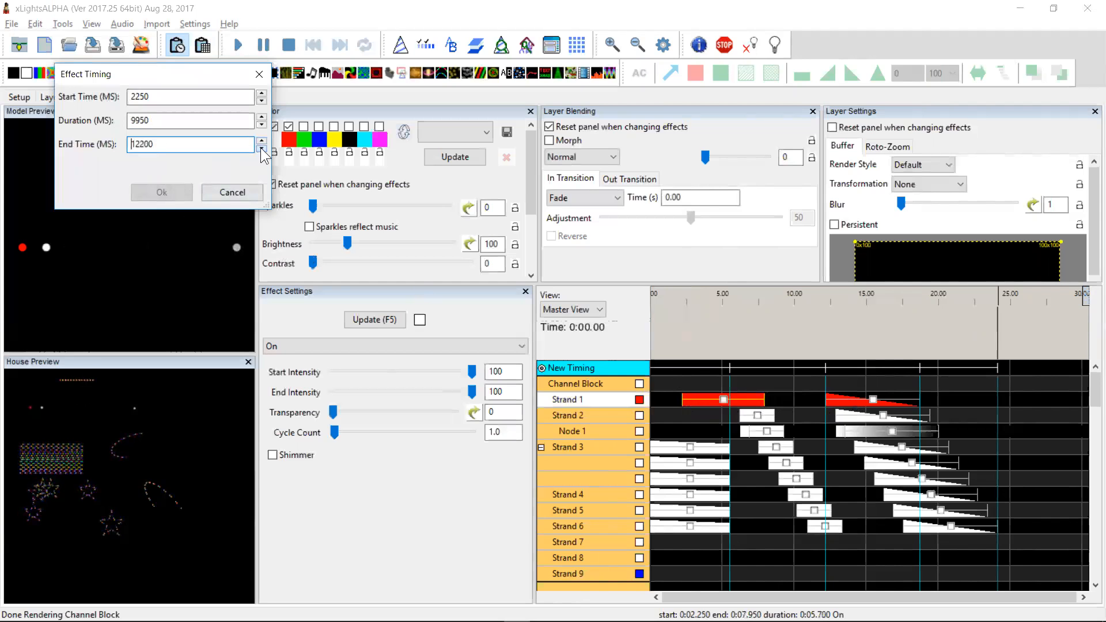
left_click(166, 190)
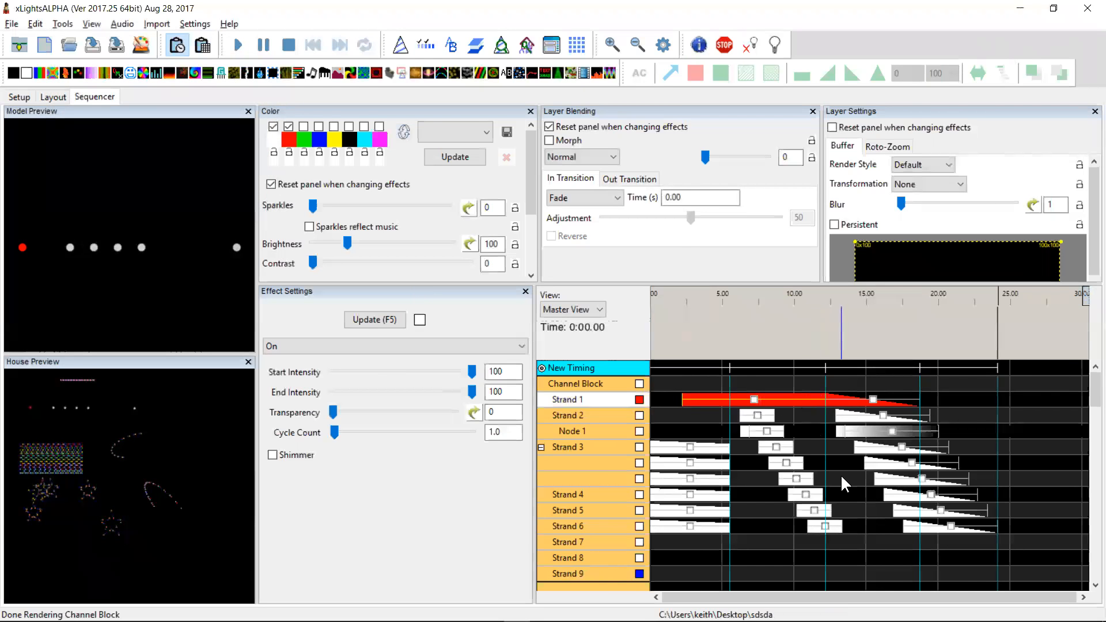
Step: Switch to the Notepad++ release notes and highlight the line about the circle model's starting location and direction
key("alt+Tab")
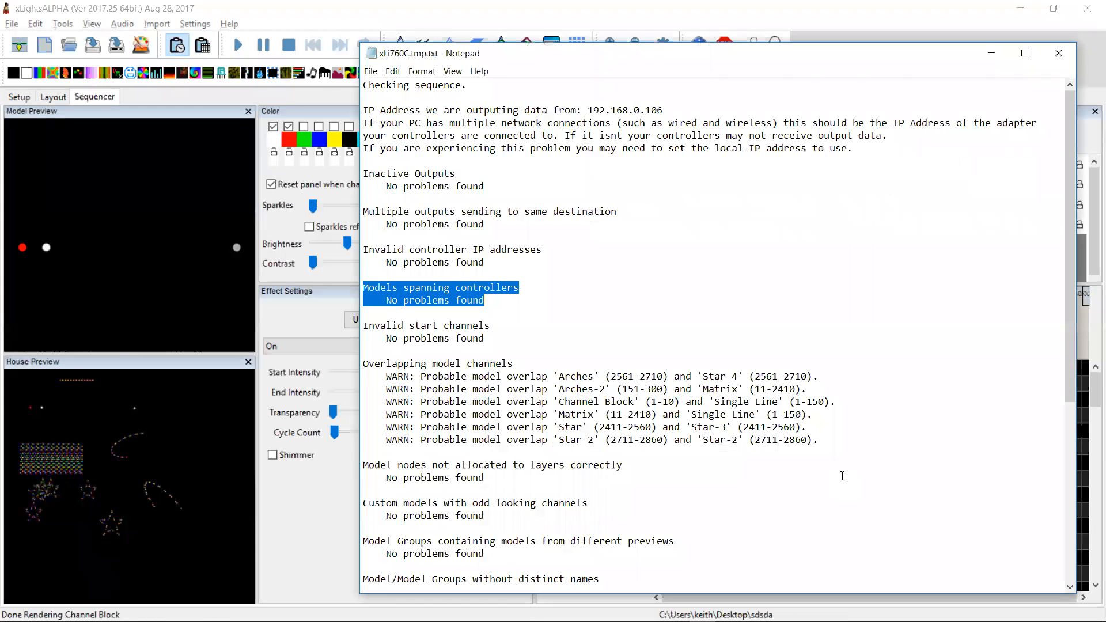
key("alt+Tab")
key("Up")
key("Up")
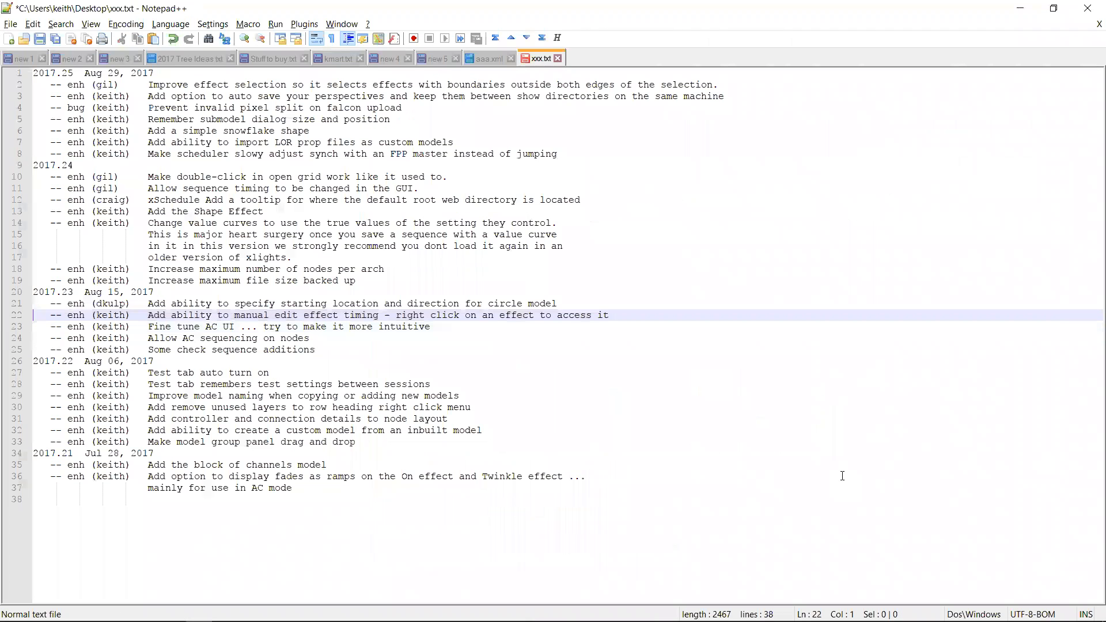
key("shift+Down")
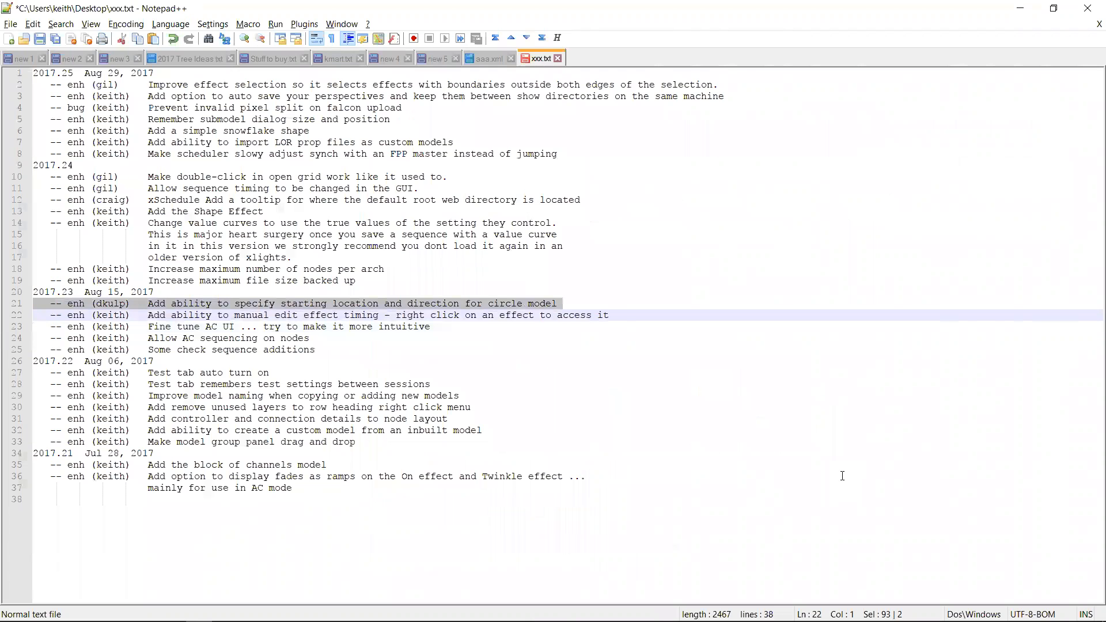
Step: Switch to xLights, show the layout and draw a Circle model in the empty area above and beside the arches
key("alt+Tab")
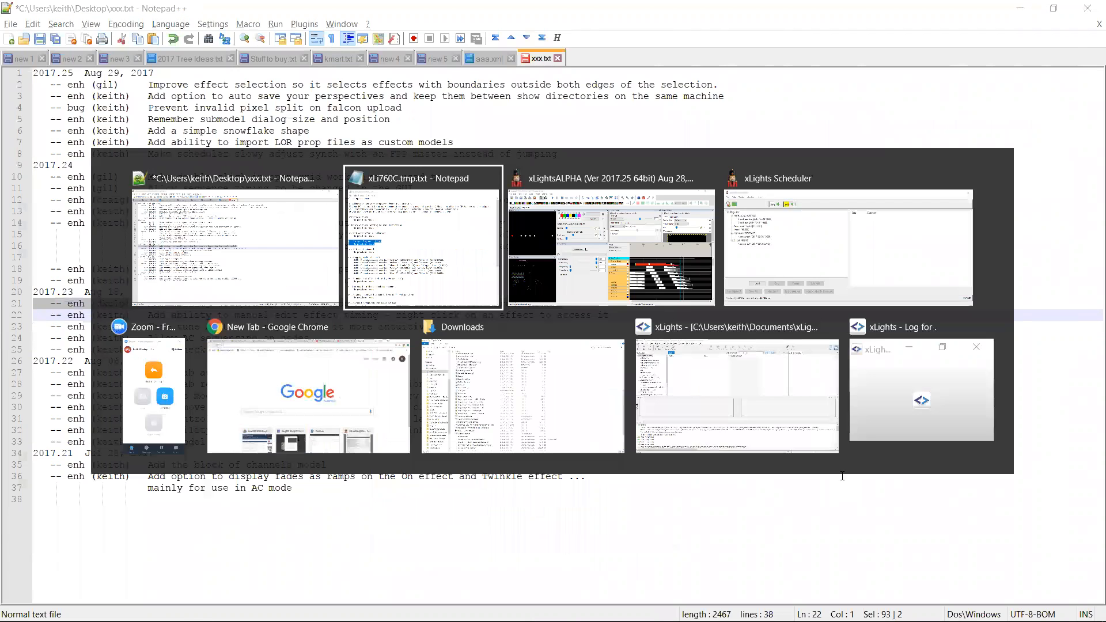
key("alt+Tab")
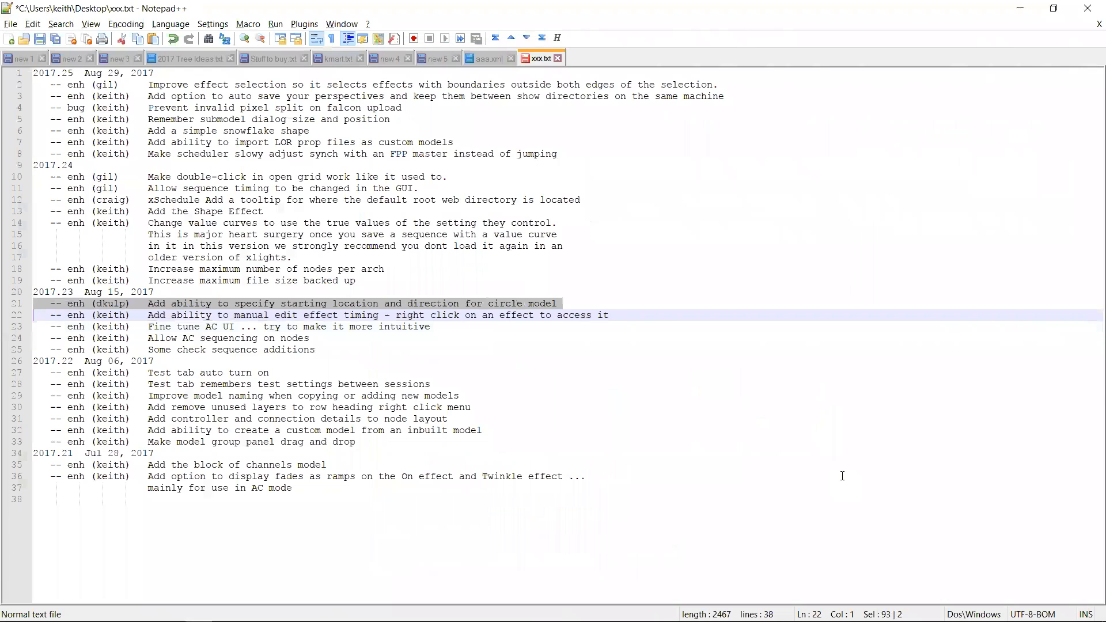
key("alt+Tab")
key("Tab")
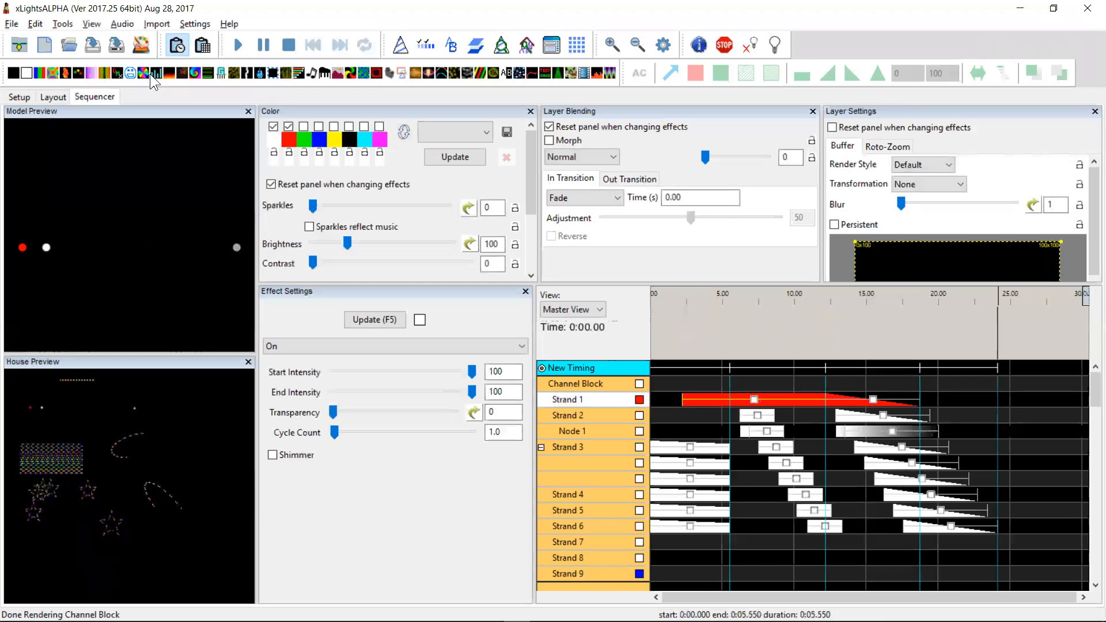
left_click(60, 94)
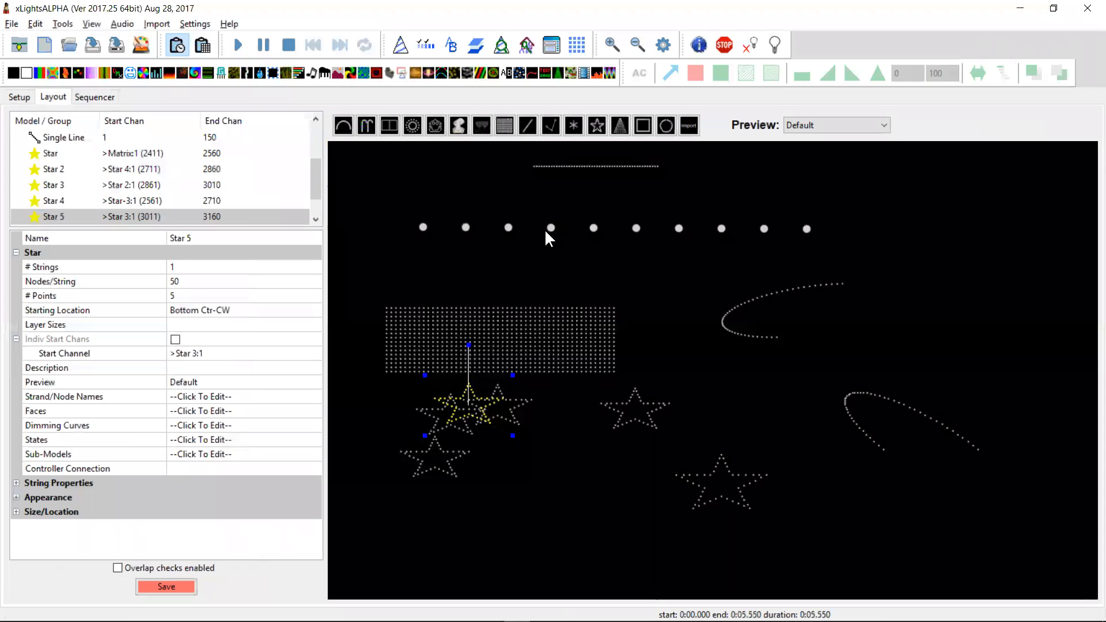
left_click(412, 128)
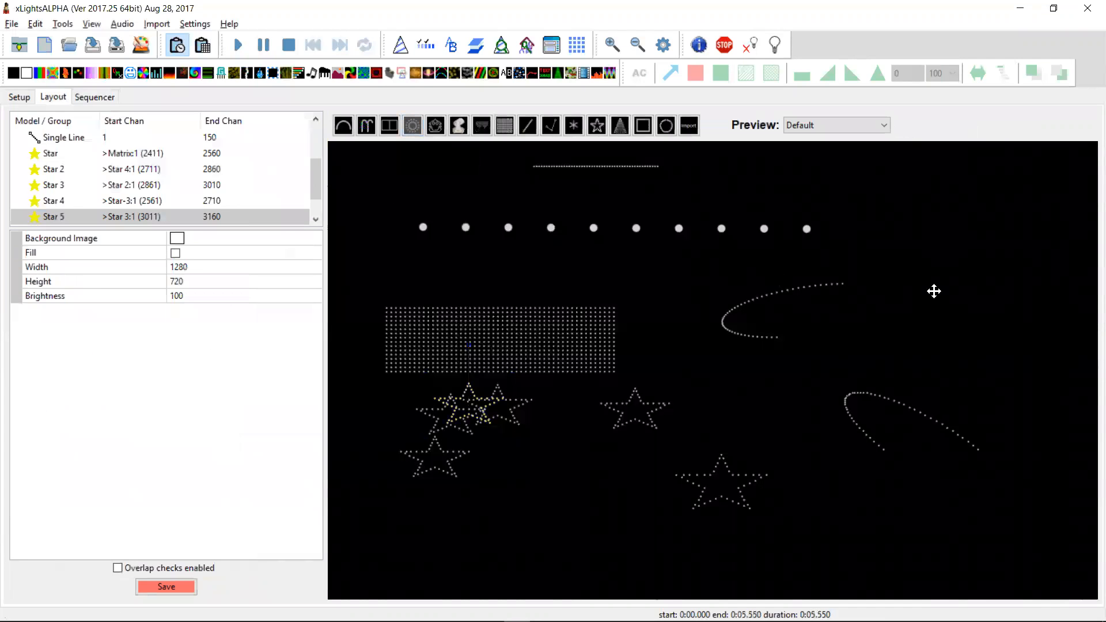
left_click_drag(934, 291, 982, 249)
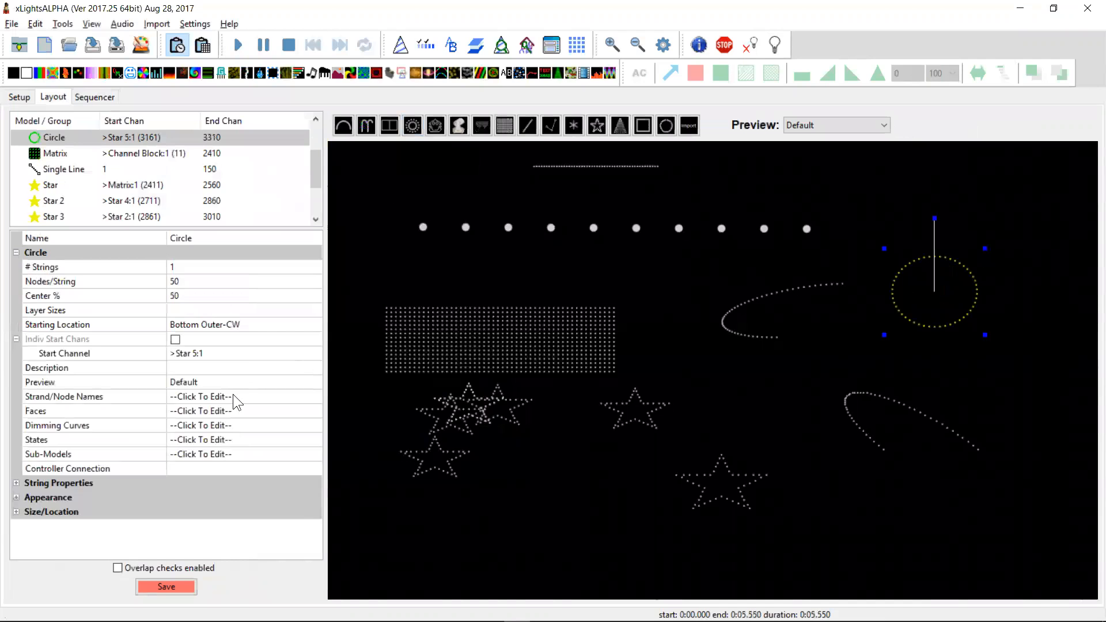
Step: Examine the starting location and direction options available for the new circle
left_click(264, 324)
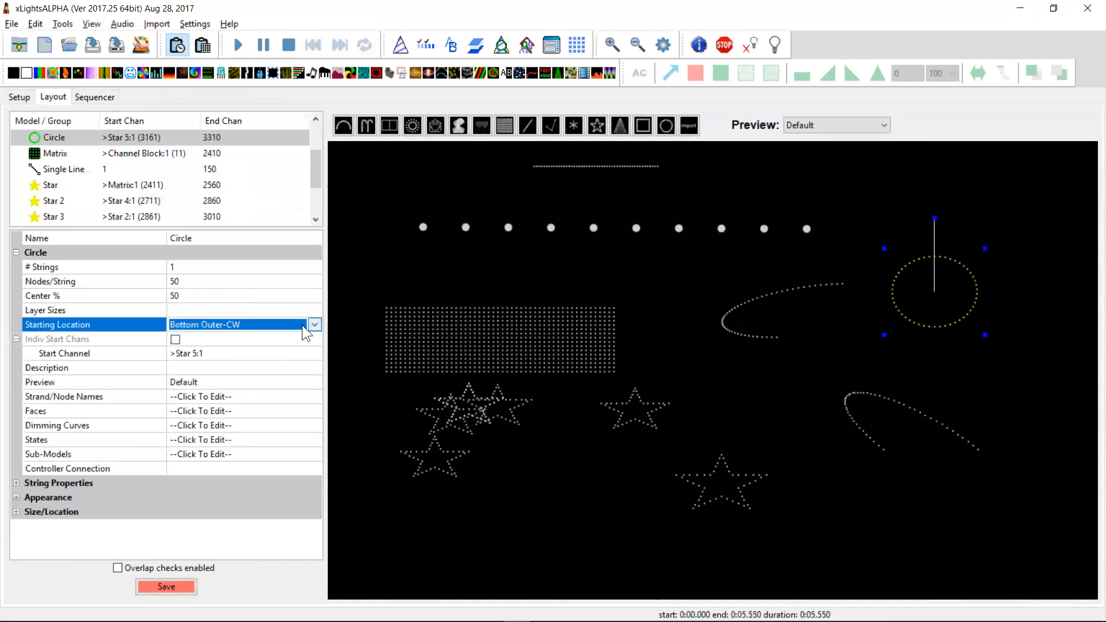
left_click(317, 324)
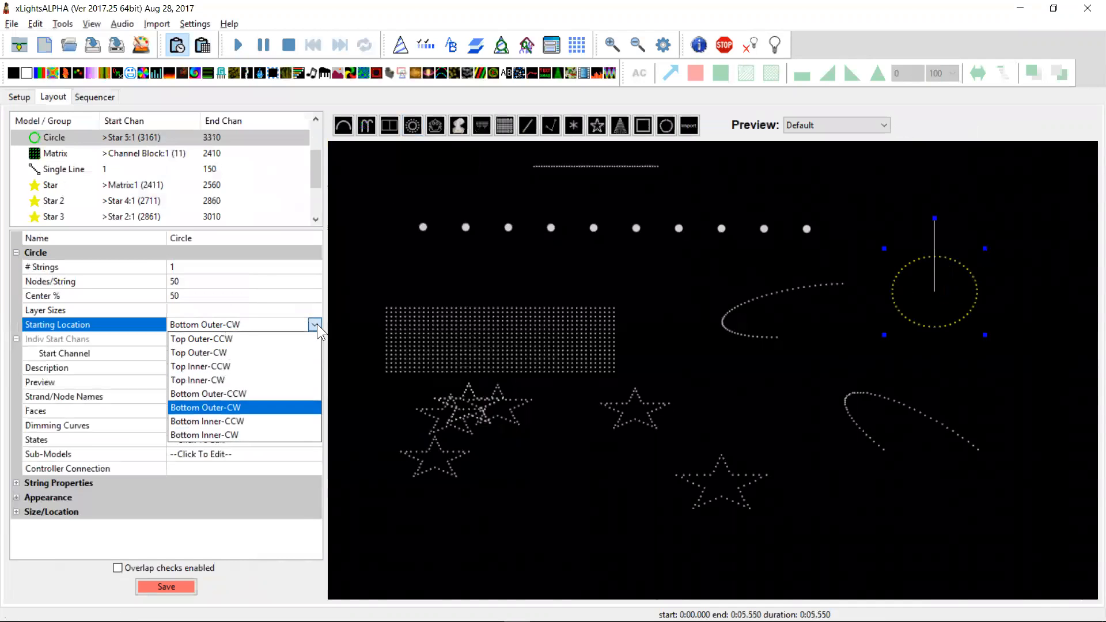
left_click(212, 304)
Step: Give the circle 3 strings and set its layer sizes to 50,50,50
left_click(196, 267)
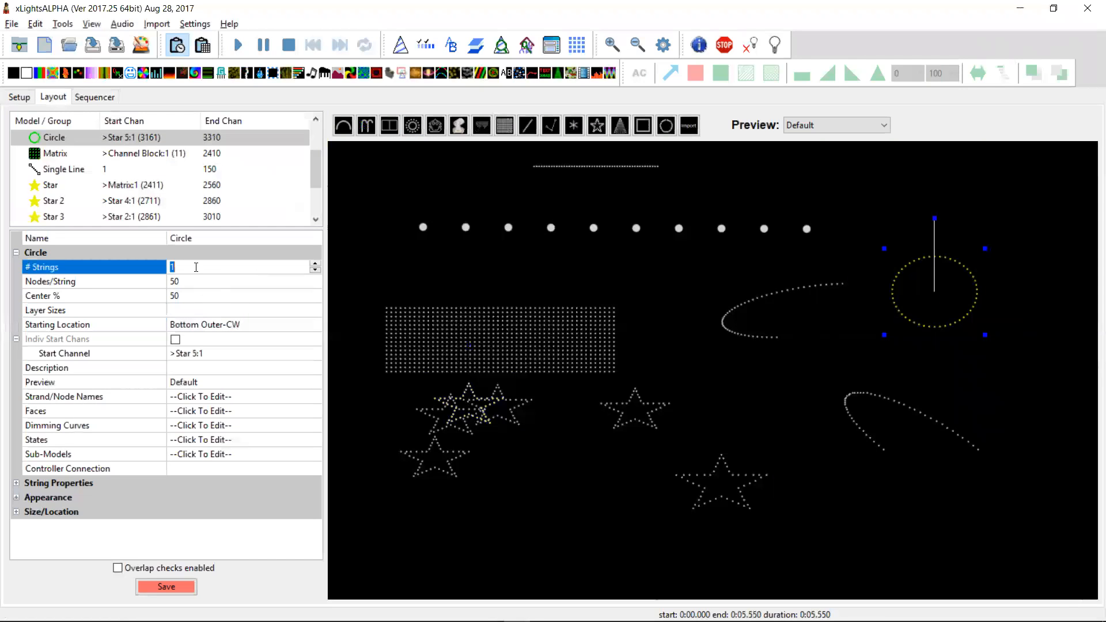
type("3")
key("Return")
left_click(184, 310)
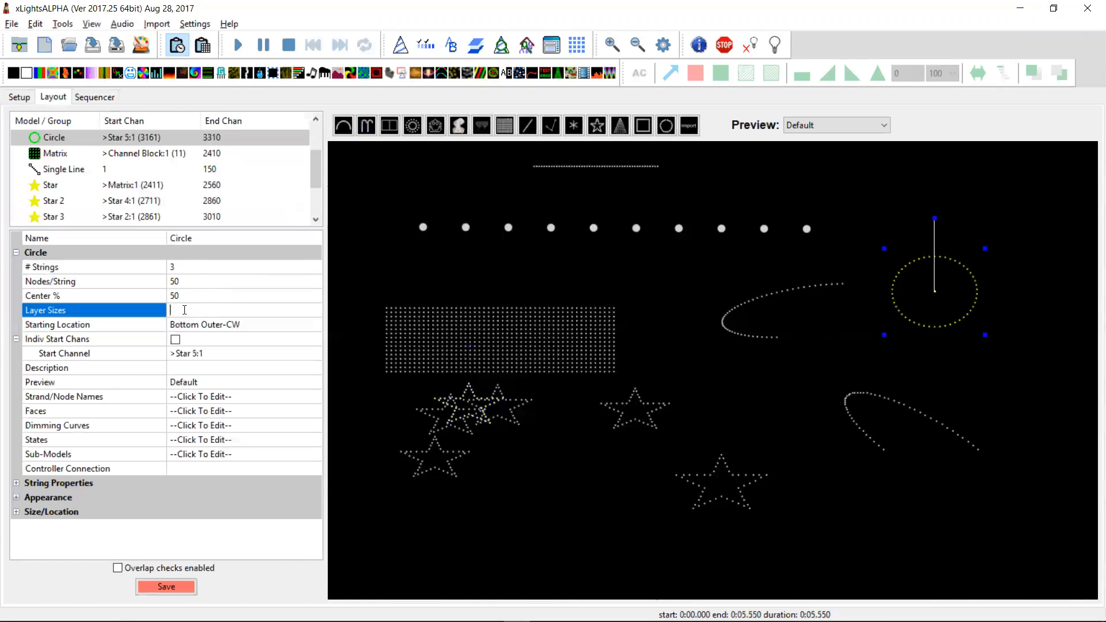
type("50,50,50")
key("Return")
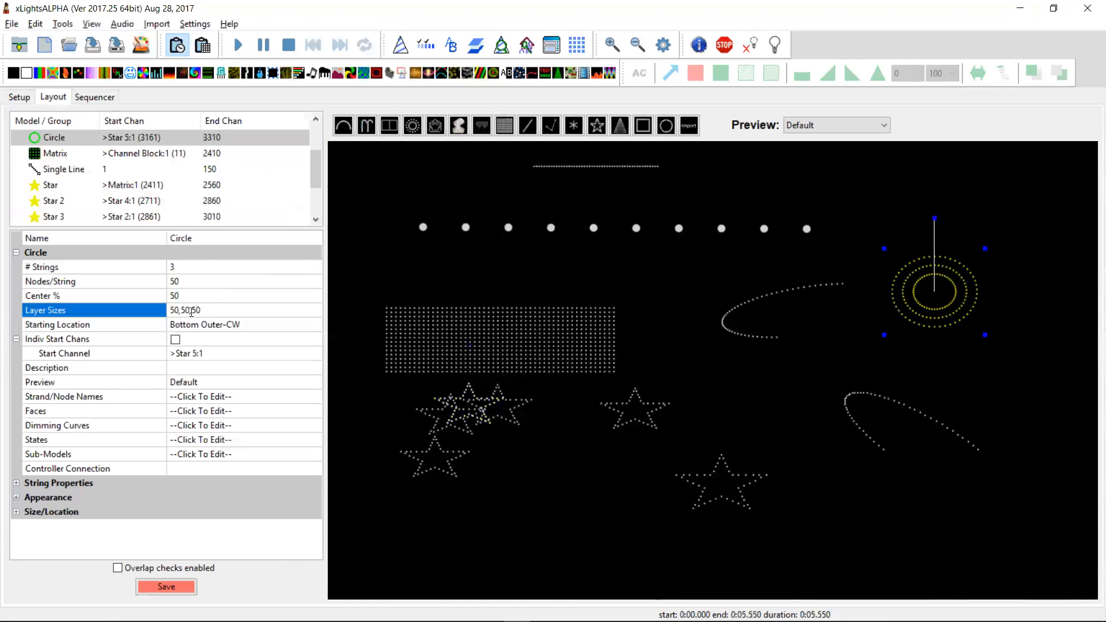
Step: Examine the inner and outer starting location options of the three-layer circle, and switch back to the Notepad++ release notes
left_click(278, 325)
left_click(280, 325)
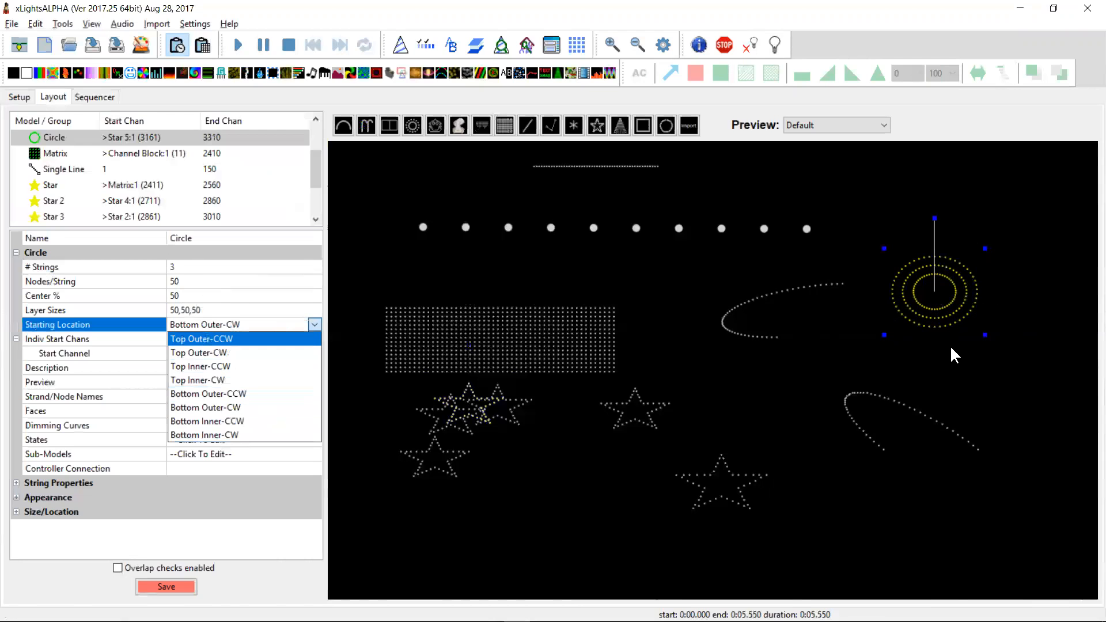
left_click(754, 368)
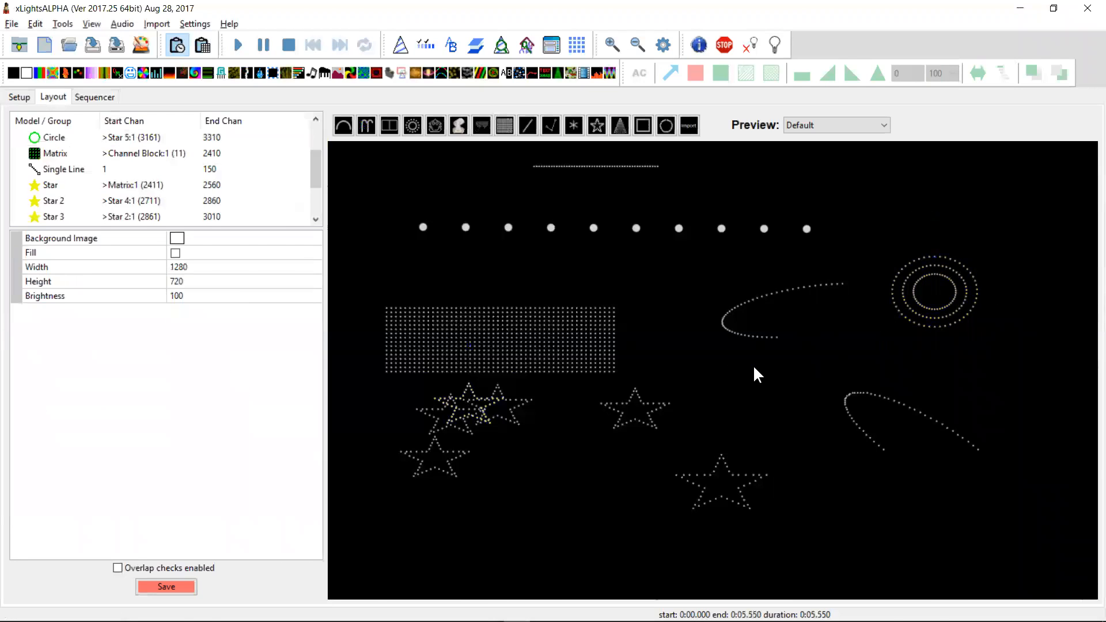
key("alt+Tab")
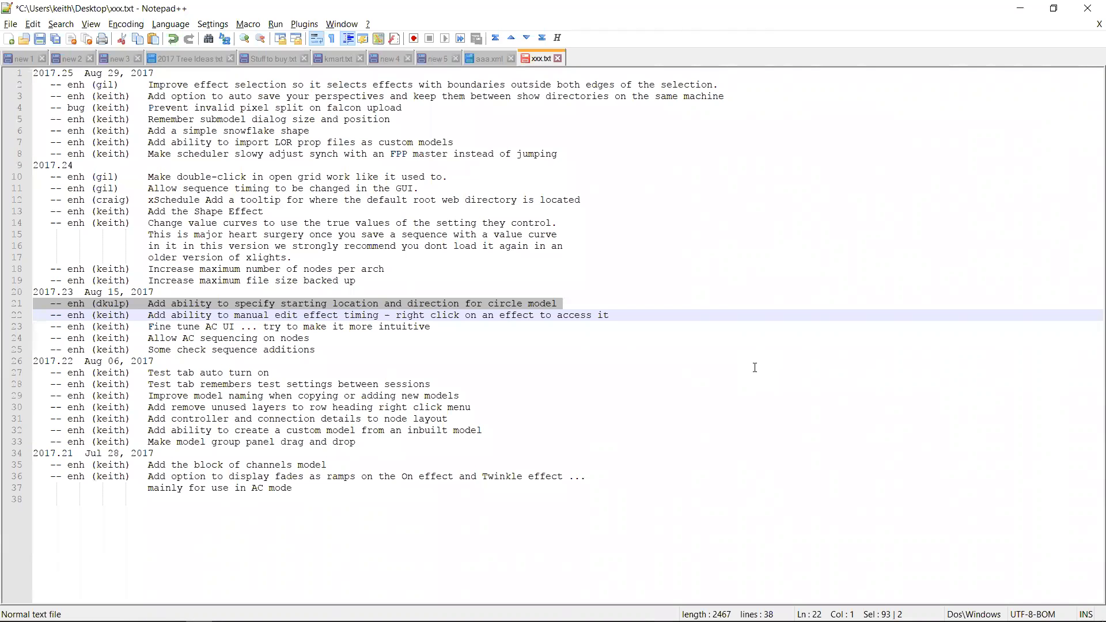
Step: Highlight the 2017.24 release note "Increase maximum file size backed up"
key("Up")
key("Up")
key("shift+Up")
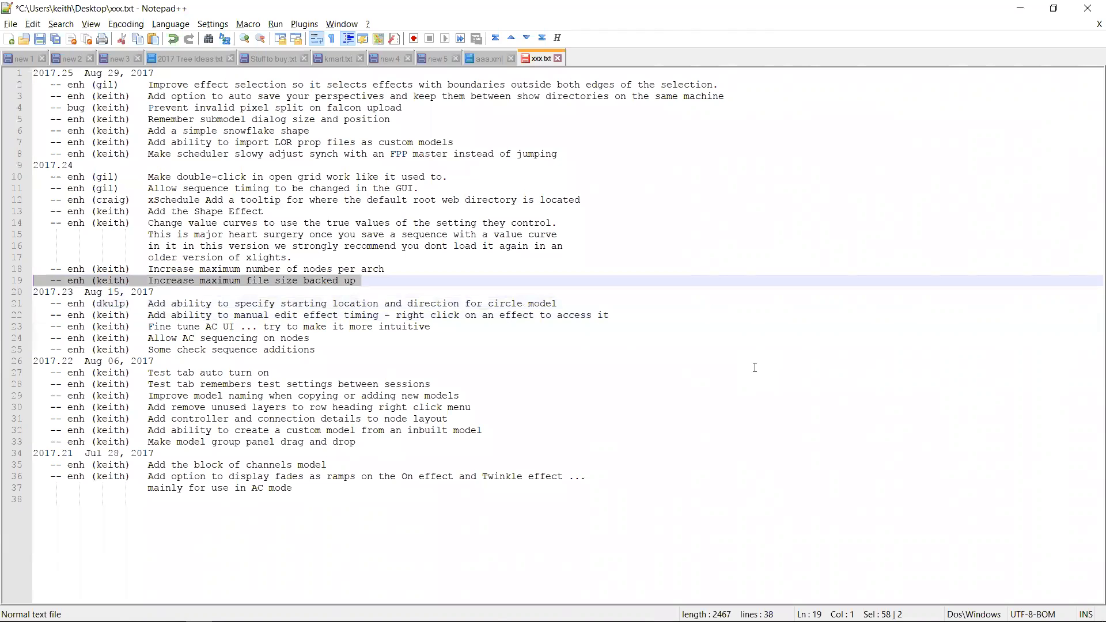
Step: Switch to xLights, start a backup of the show directory to examine the file size limit, and decline it
key("alt+Tab")
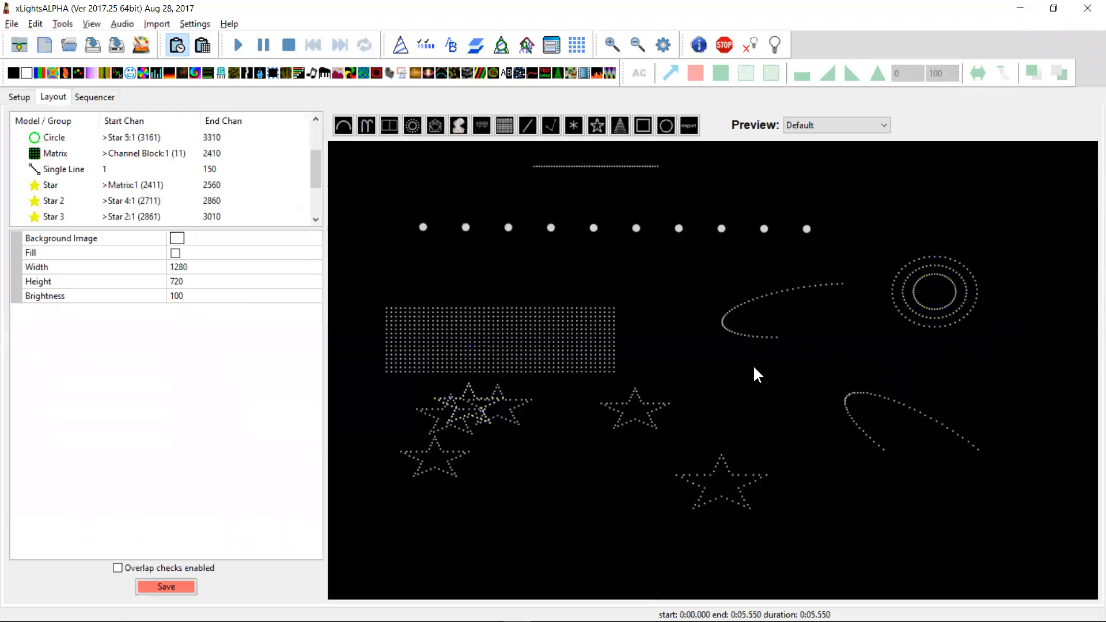
key("F10")
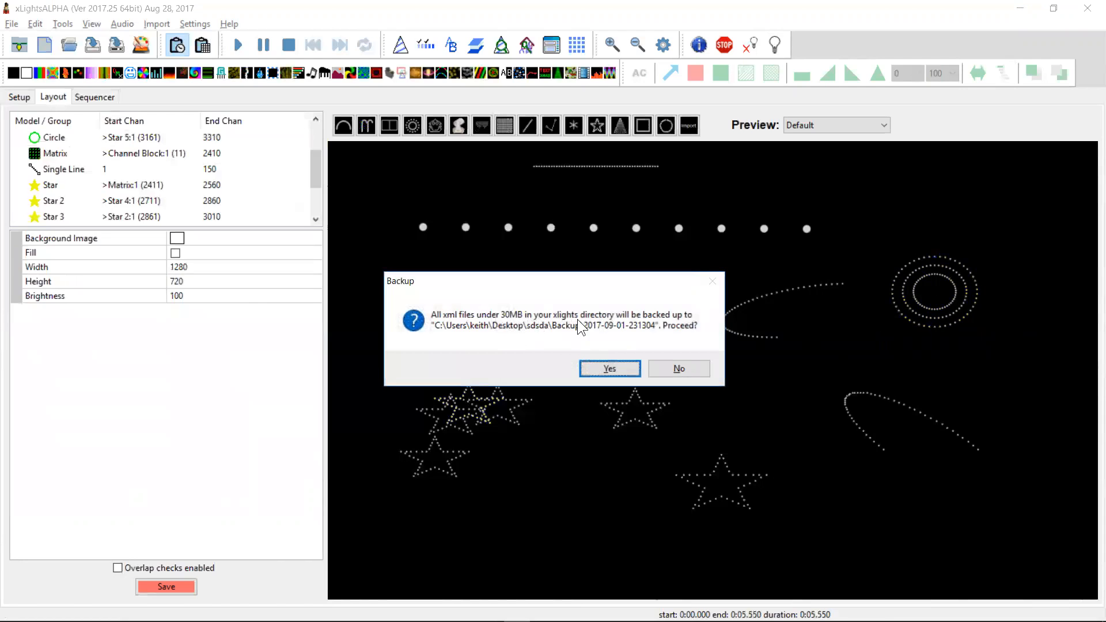
left_click(679, 369)
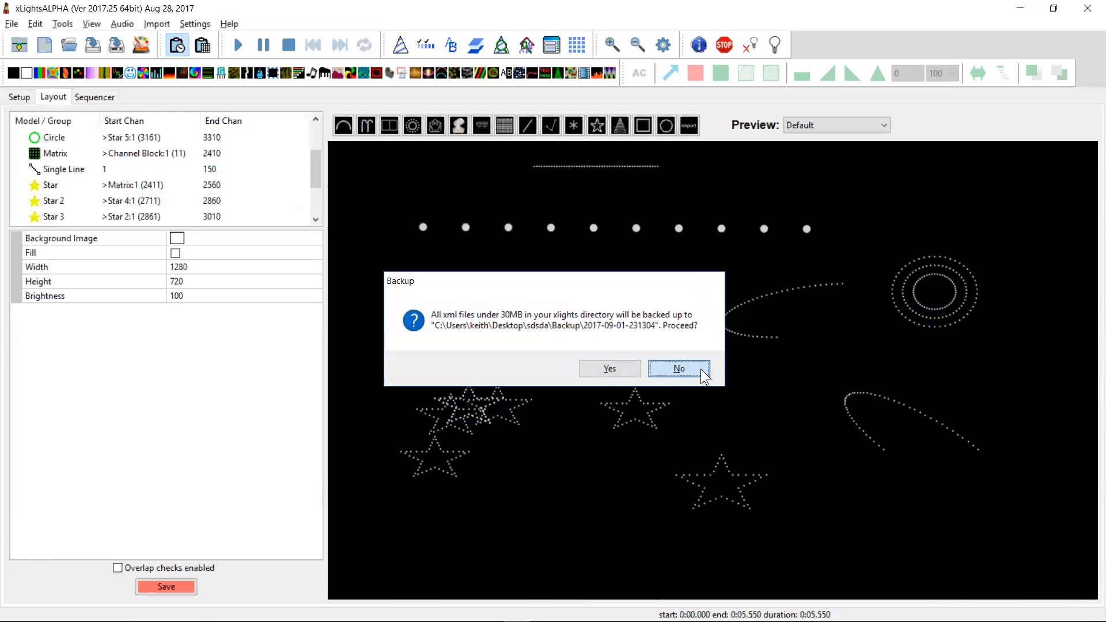
Step: Switch back to Notepad++ and highlight the release note "Increase maximum number of nodes per arch"
key("alt+Tab")
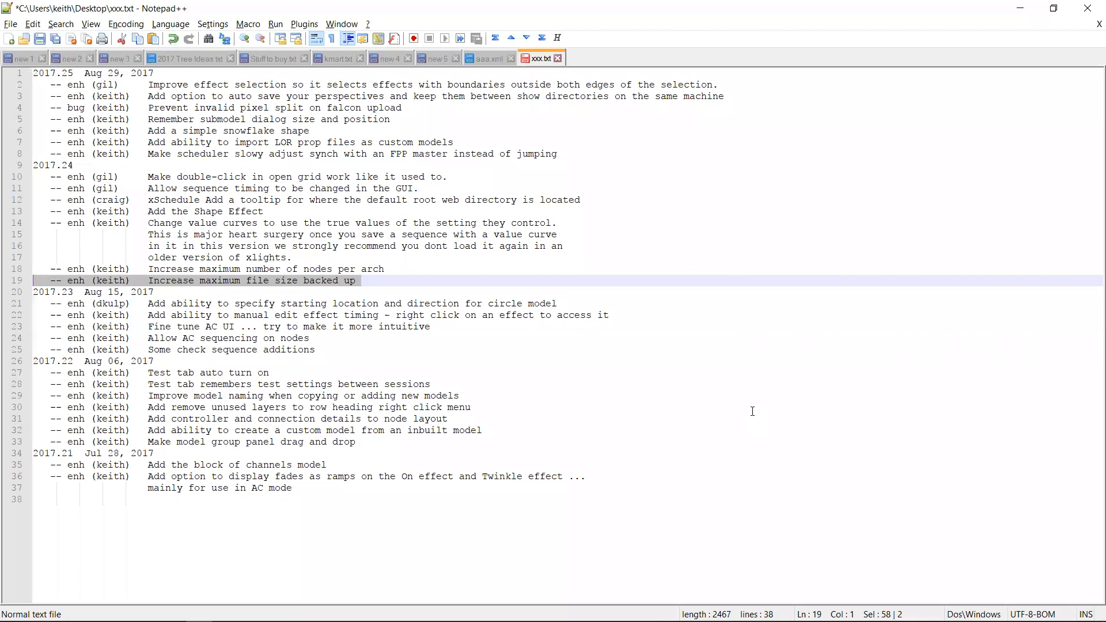
key("Down")
key("Up")
key("Down")
key("shift+Up")
key("shift+Up")
key("shift+Down")
key("Up")
key("shift+Down")
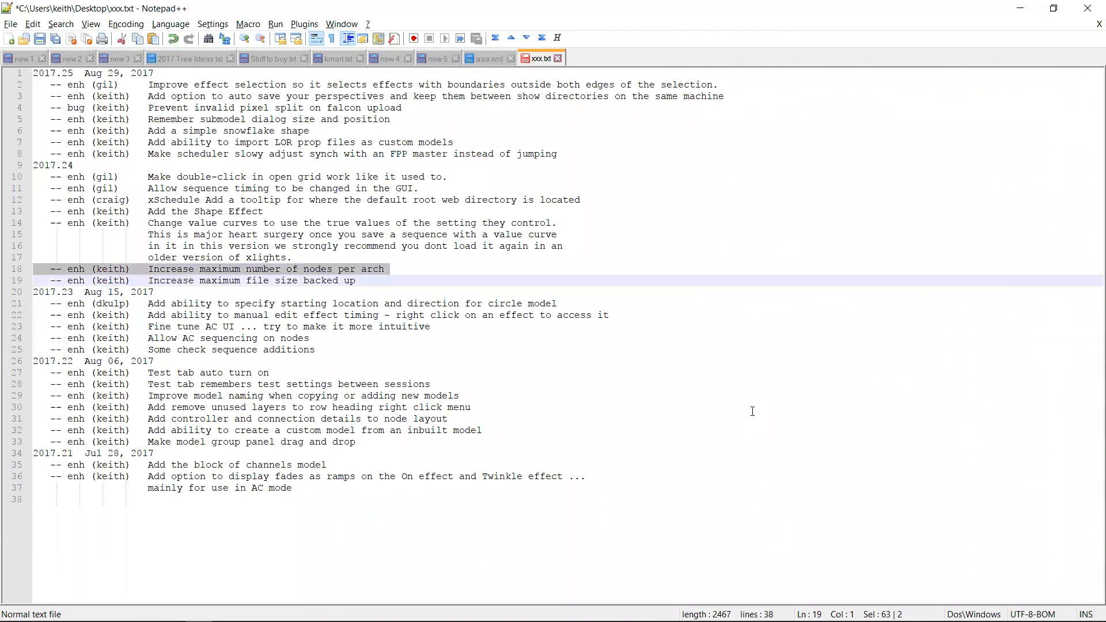
Step: Switch to xLights and set the nodes per arch of the Arches model beside the matrix to 200
key("alt+Tab")
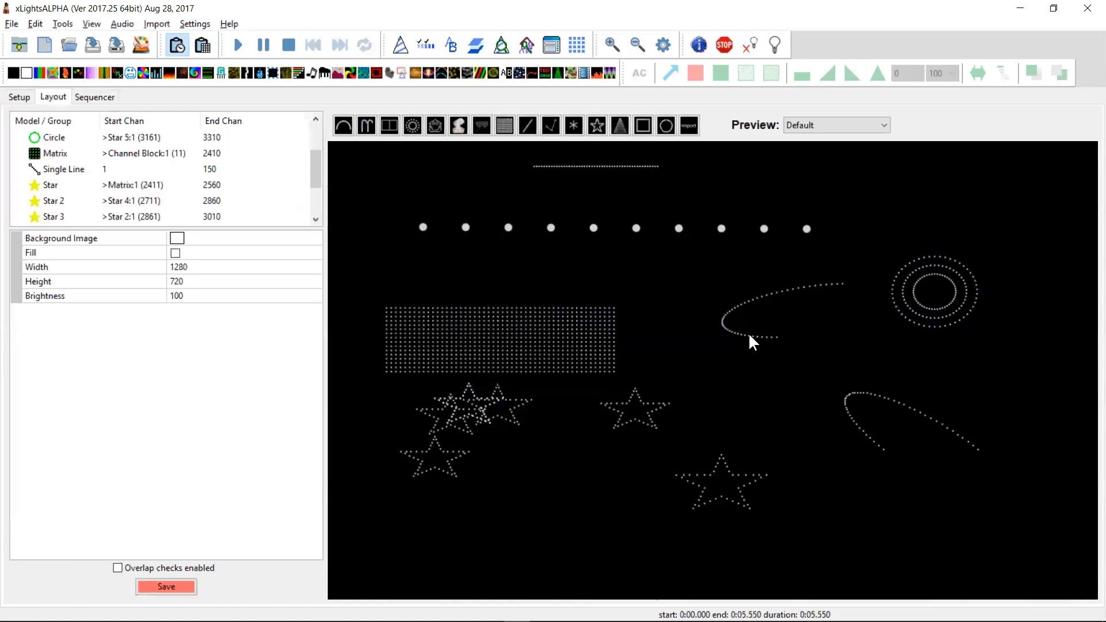
left_click_drag(708, 357, 868, 260)
left_click_drag(927, 240, 922, 241)
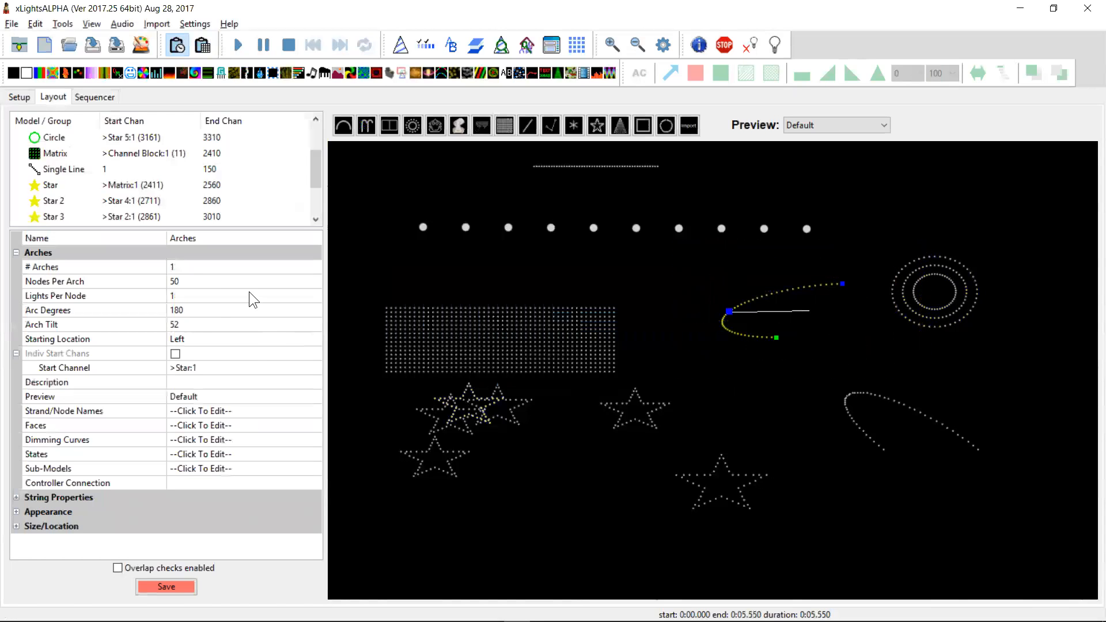
left_click(213, 280)
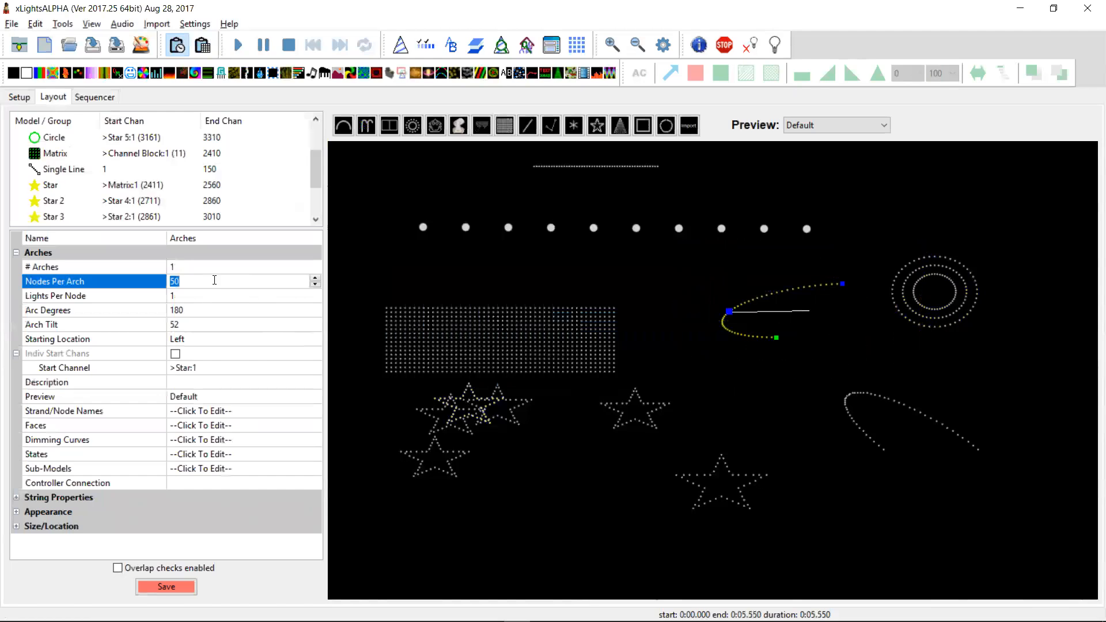
type("200")
key("Return")
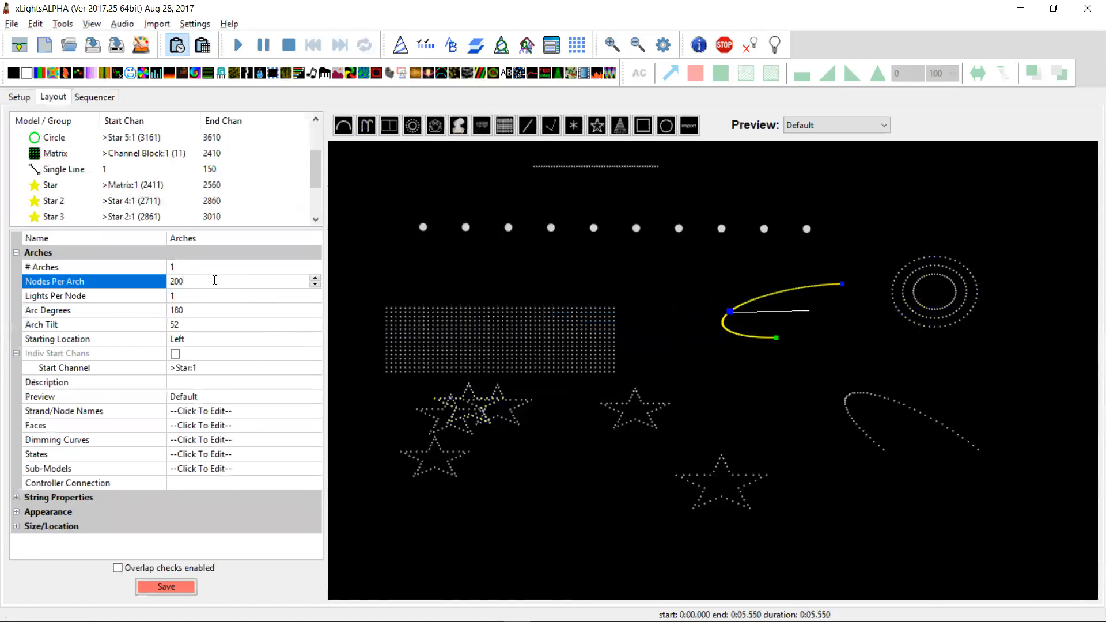
left_click(315, 278)
left_click(741, 350)
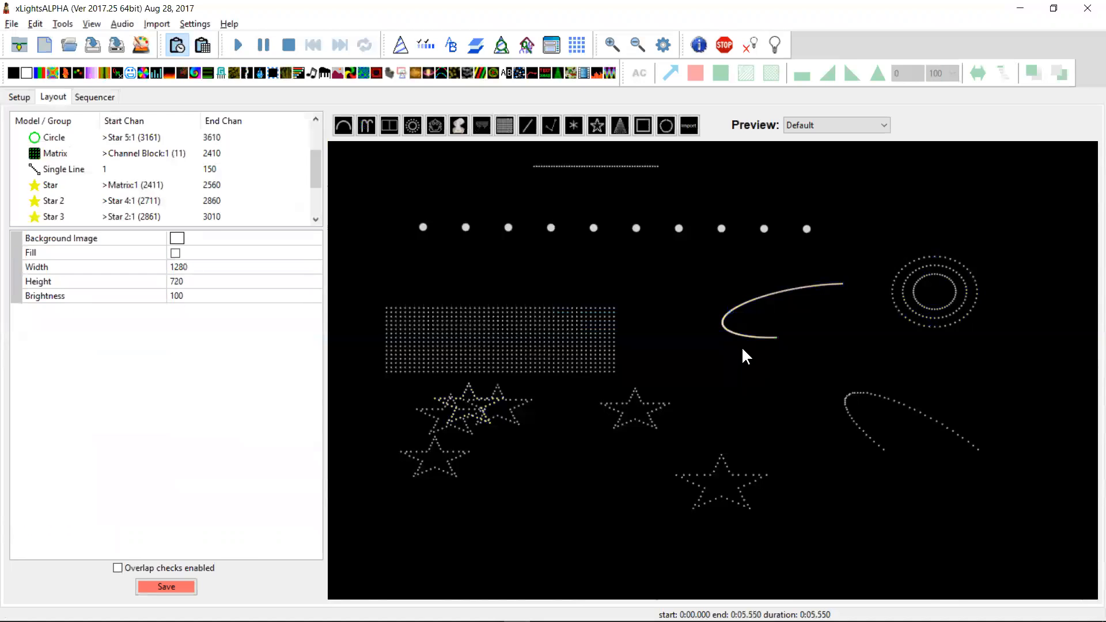
Step: Switch back to Notepad++ and highlight the four-line 2017.24 note about value curves using true setting values
key("alt+Tab")
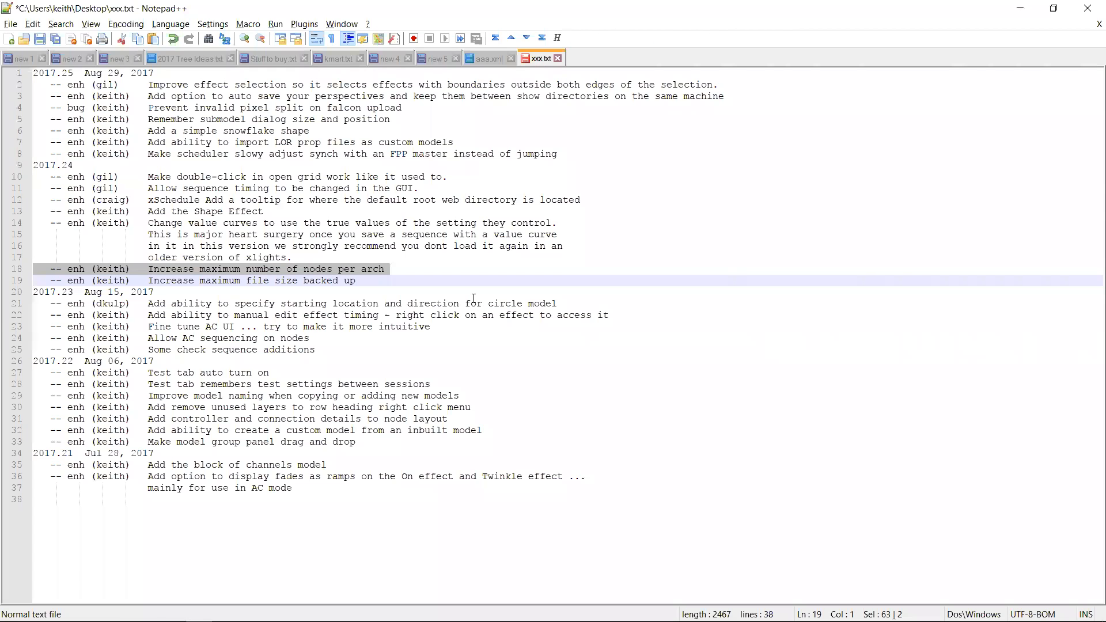
key("Up")
key("Up")
key("Up")
key("Up")
key("Up")
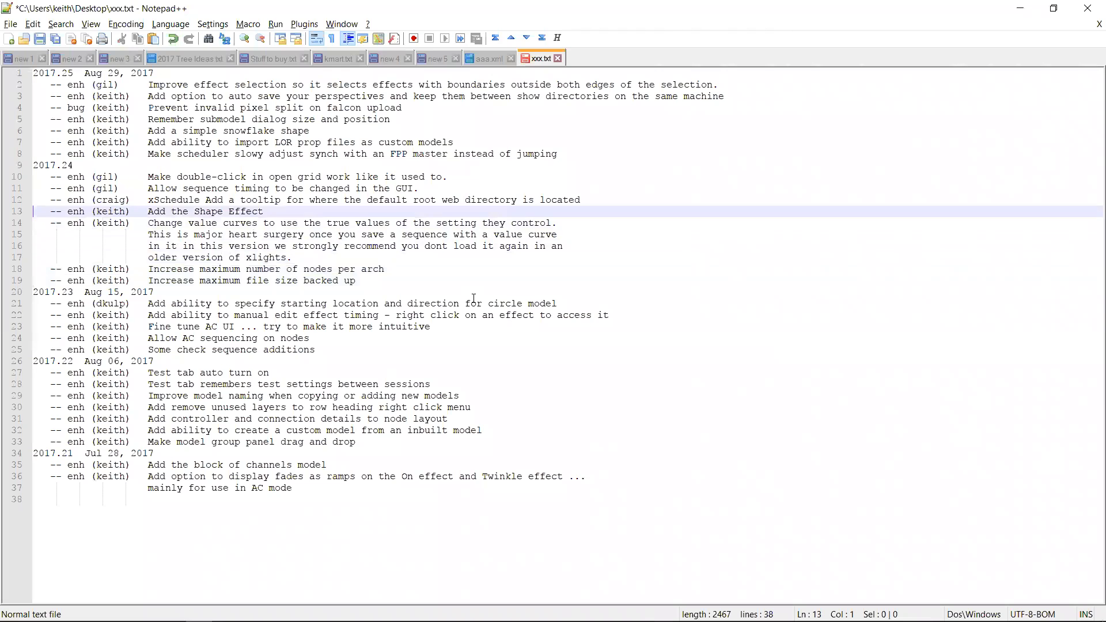
key("shift+Down")
key("shift+Down")
key("shift+Down")
key("shift+Down")
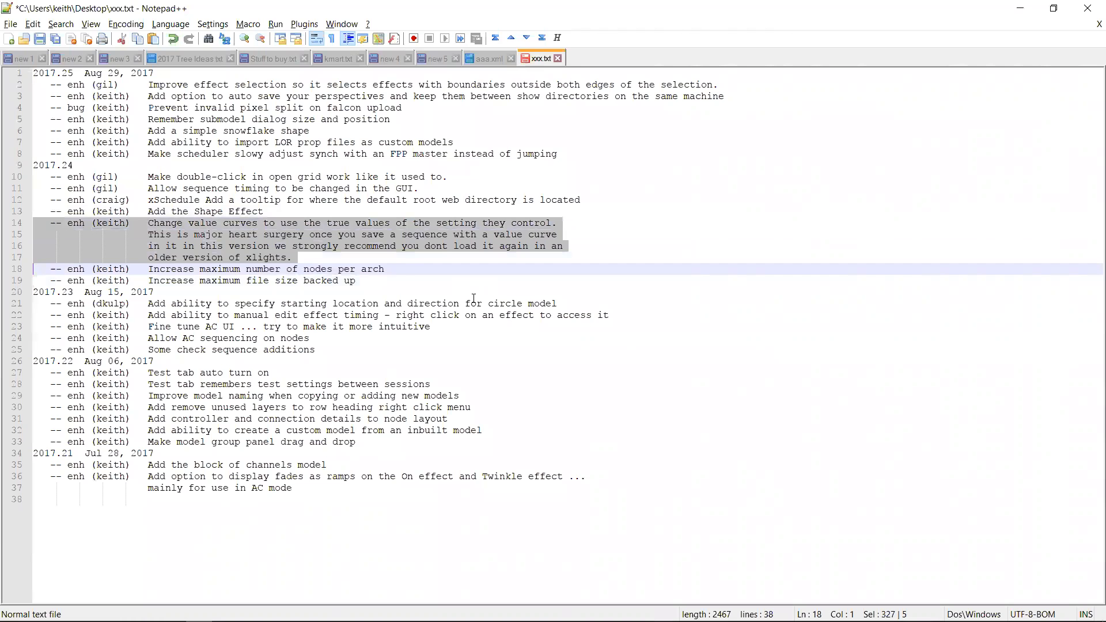
Step: Reselect the value curve note on lines 14 to 17 while reading its warning about older xLights versions
key("Up")
key("Up")
key("Up")
key("Up")
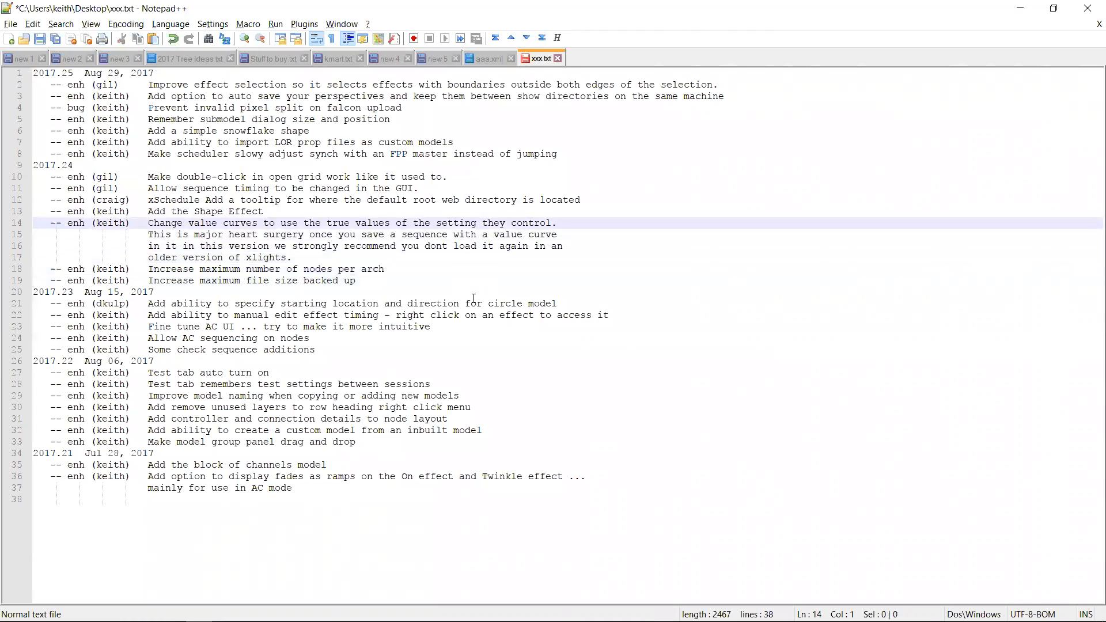
key("shift+Down")
key("shift+Down")
key("shift+Down")
key("shift+Down")
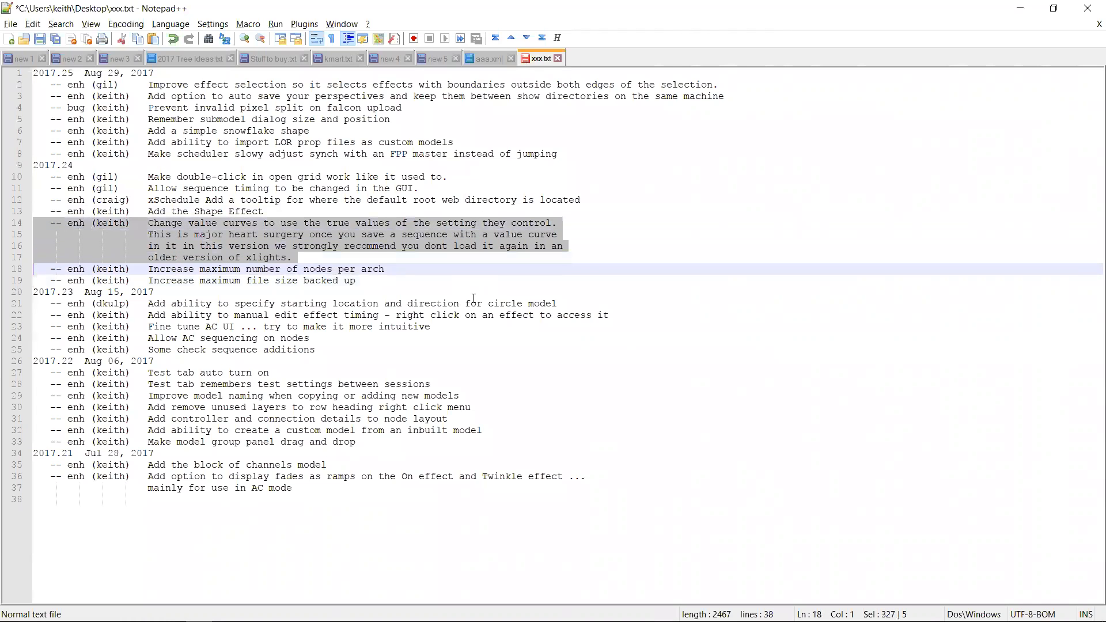
key("Up")
key("Up")
key("Up")
key("Up")
key("shift+Down")
key("shift+Down")
key("shift+Down")
key("shift+Down")
key("Up")
key("Up")
key("Up")
key("Up")
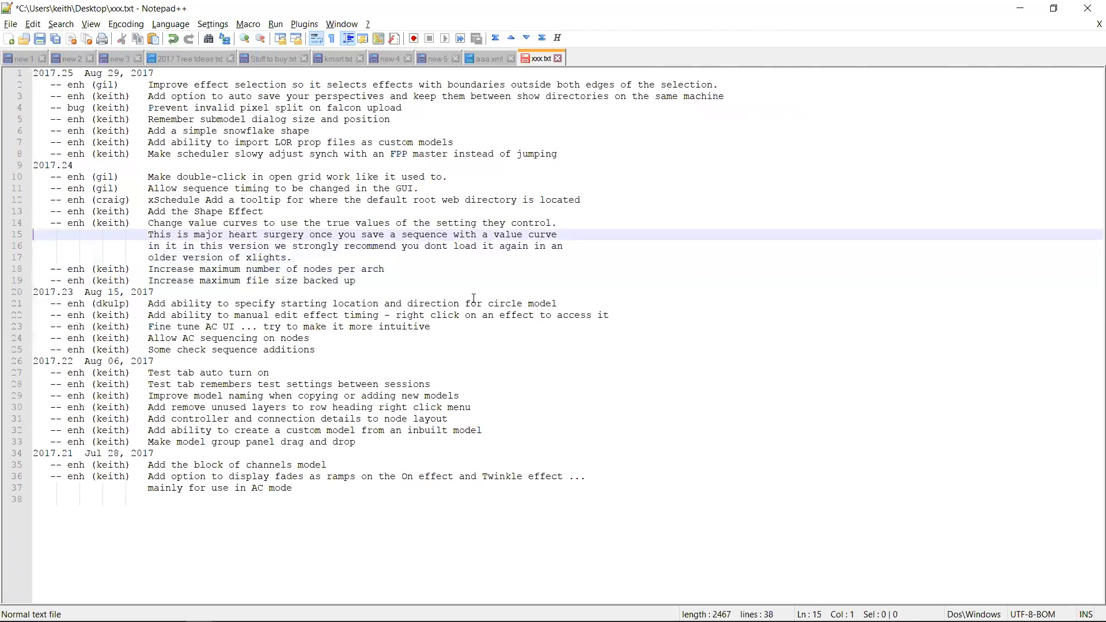
key("shift+Down")
key("shift+Down")
key("shift+Down")
key("shift+Down")
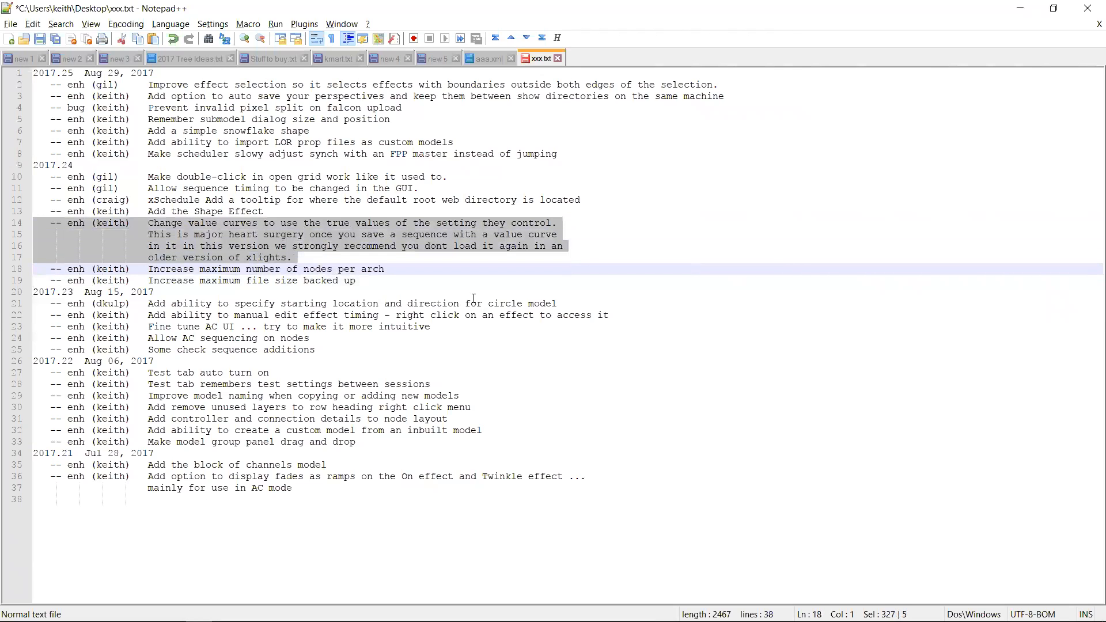
key("shift+Left")
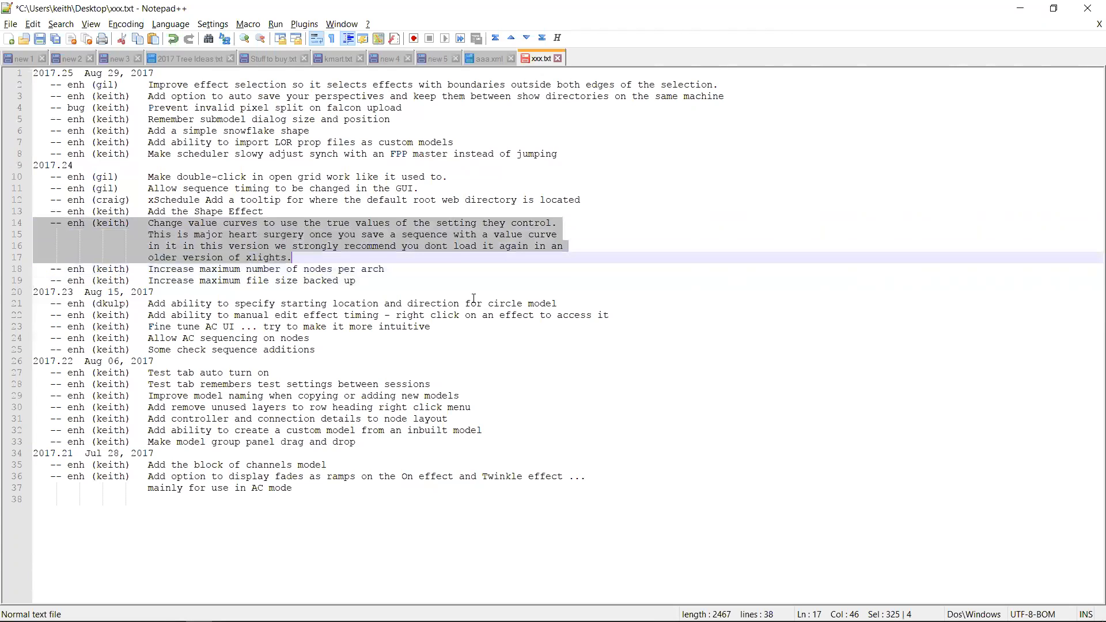
key("Down")
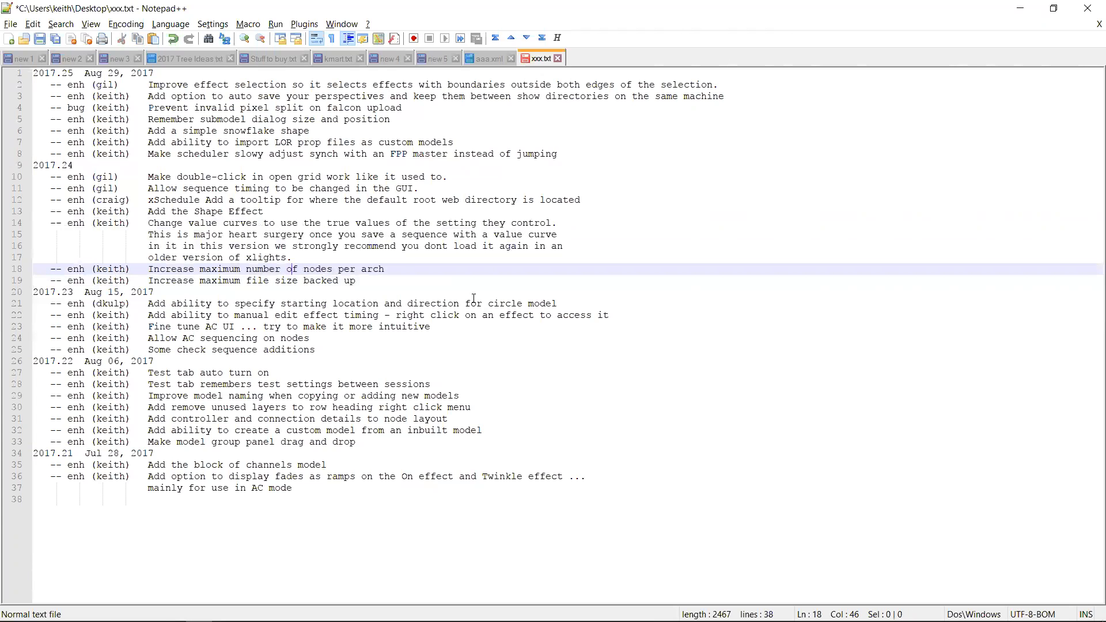
key("Home")
key("shift+Up")
key("shift+Up")
key("shift+Up")
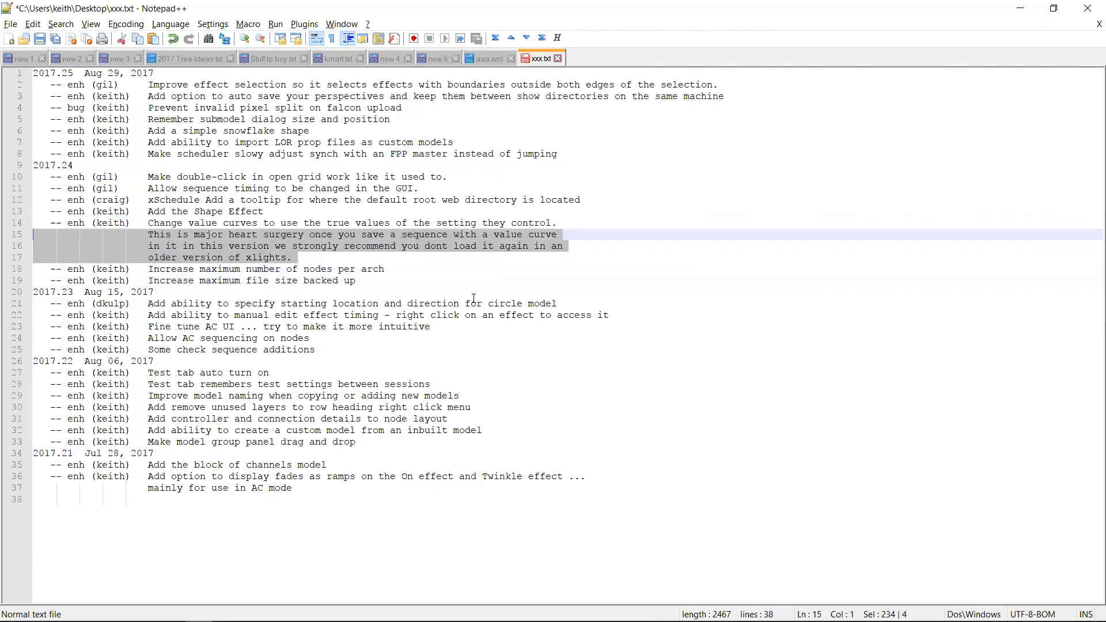
key("shift+Up")
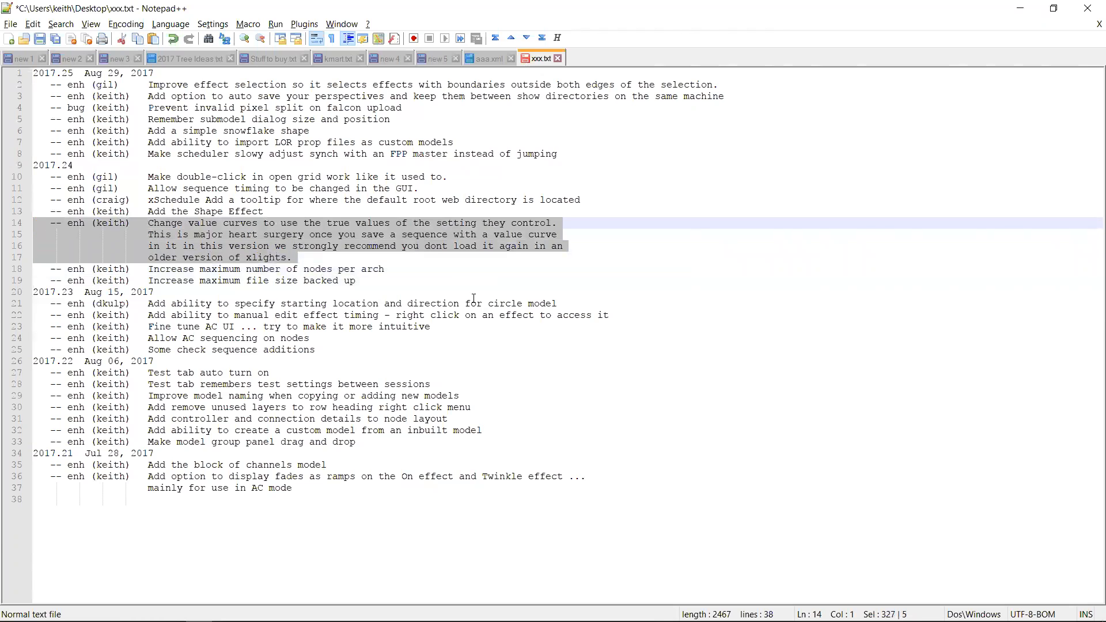
Step: Highlight the release note "Add the Shape Effect", followed by the xSchedule note about the default root web directory tooltip
key("Up")
key("Up")
key("Down")
key("shift+Down")
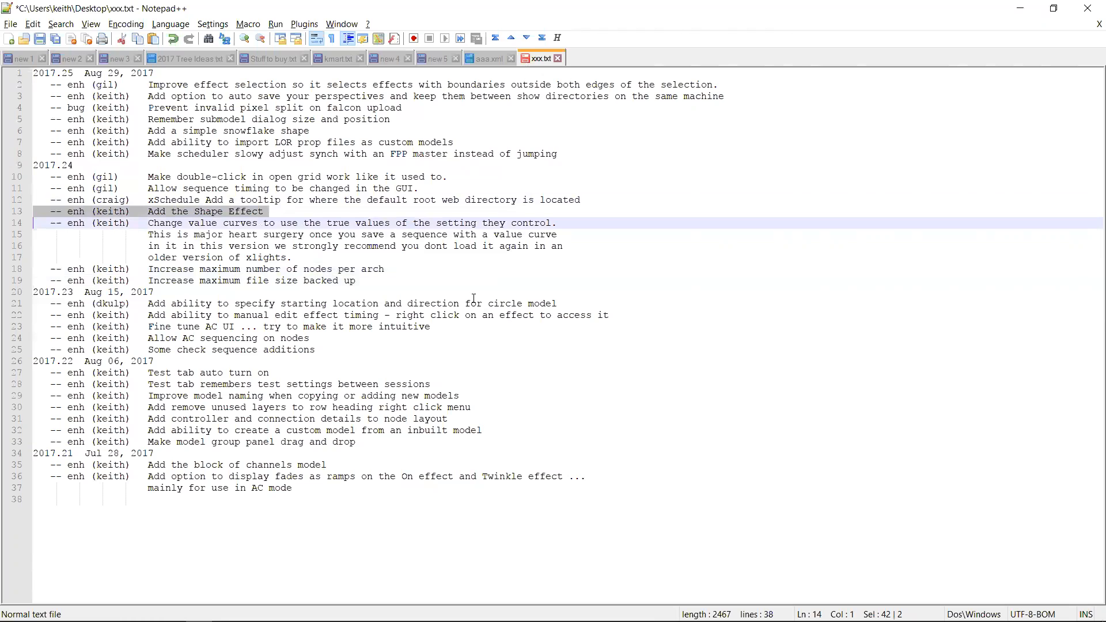
key("Up")
key("Up")
key("shift+Down")
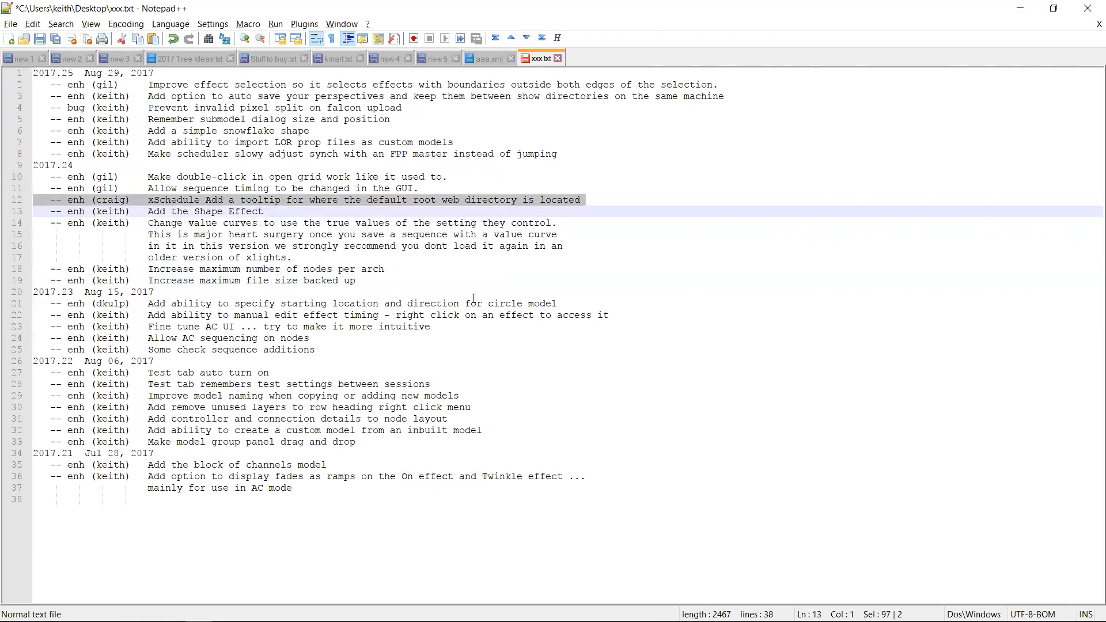
Step: Switch to xLights Scheduler, examine the Web Directory tooltip in its Options dialog, and cancel the dialog
key("alt+Tab")
key("alt+Tab")
key("alt+Tab")
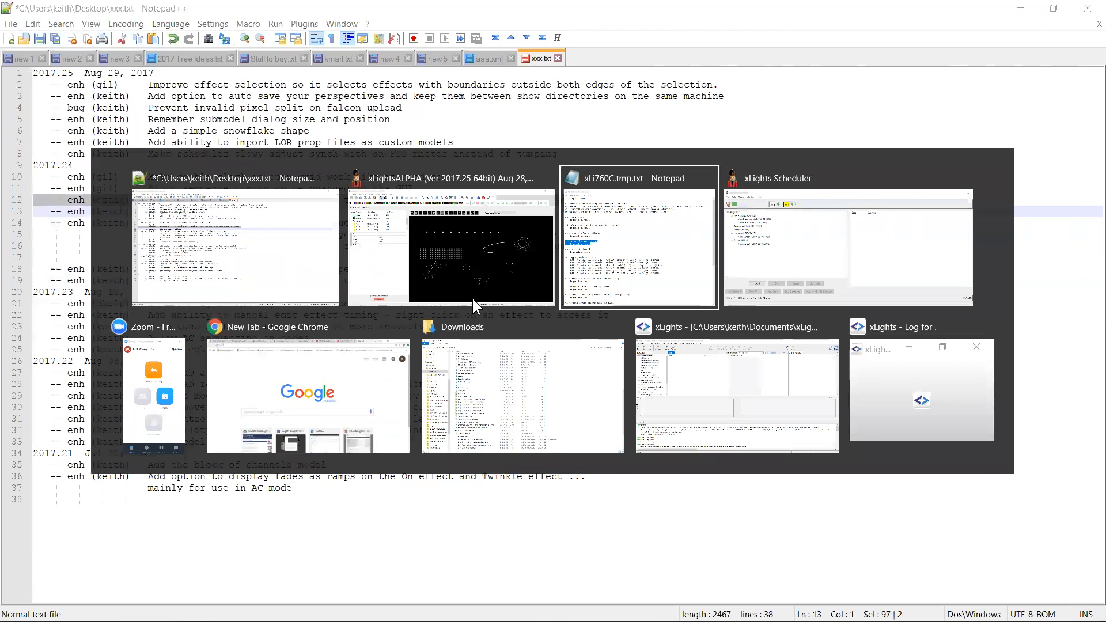
left_click(223, 205)
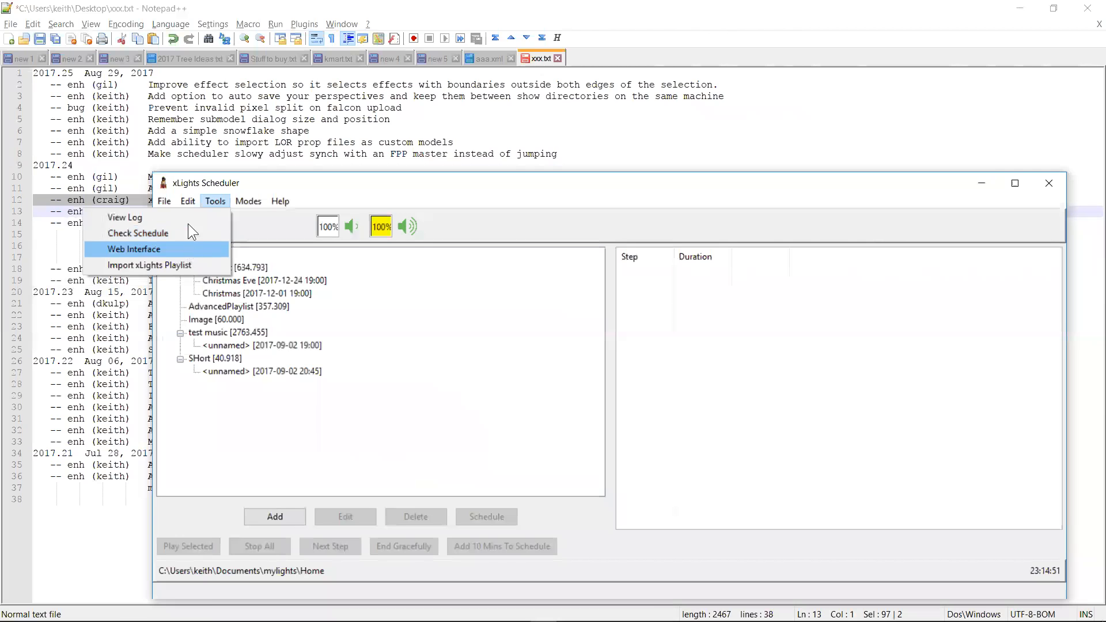
mouse_move(187, 201)
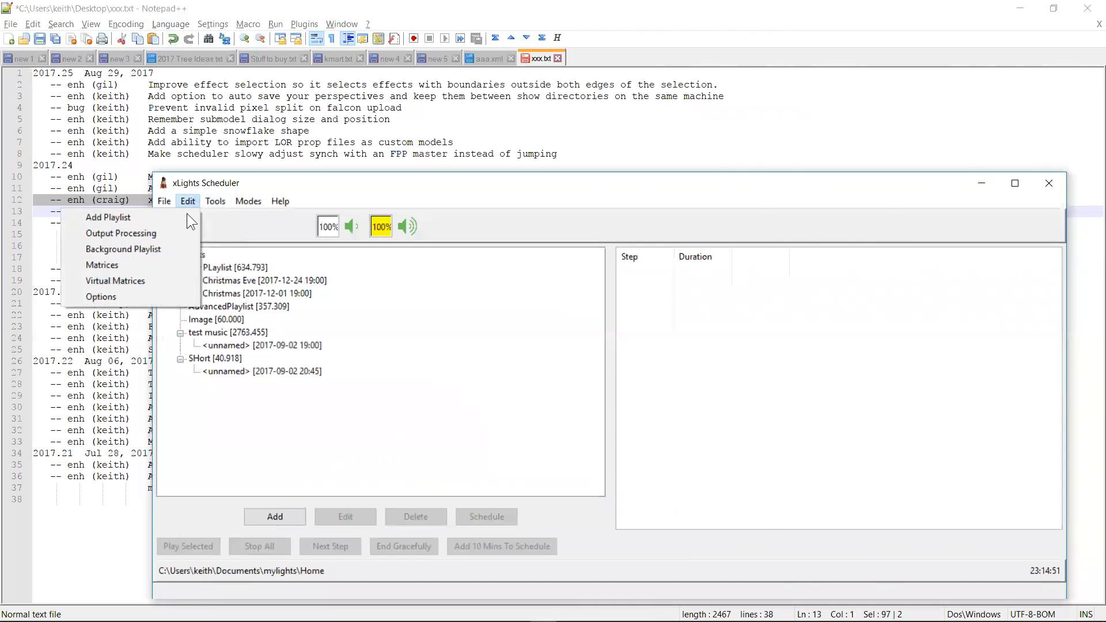
left_click(146, 291)
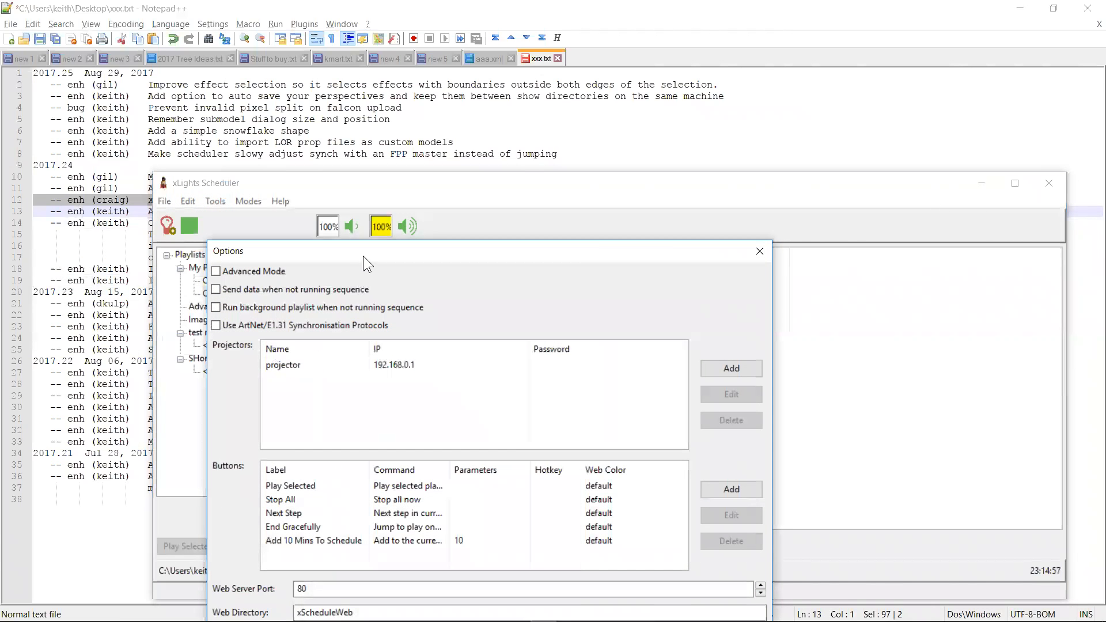
left_click_drag(363, 253, 355, 94)
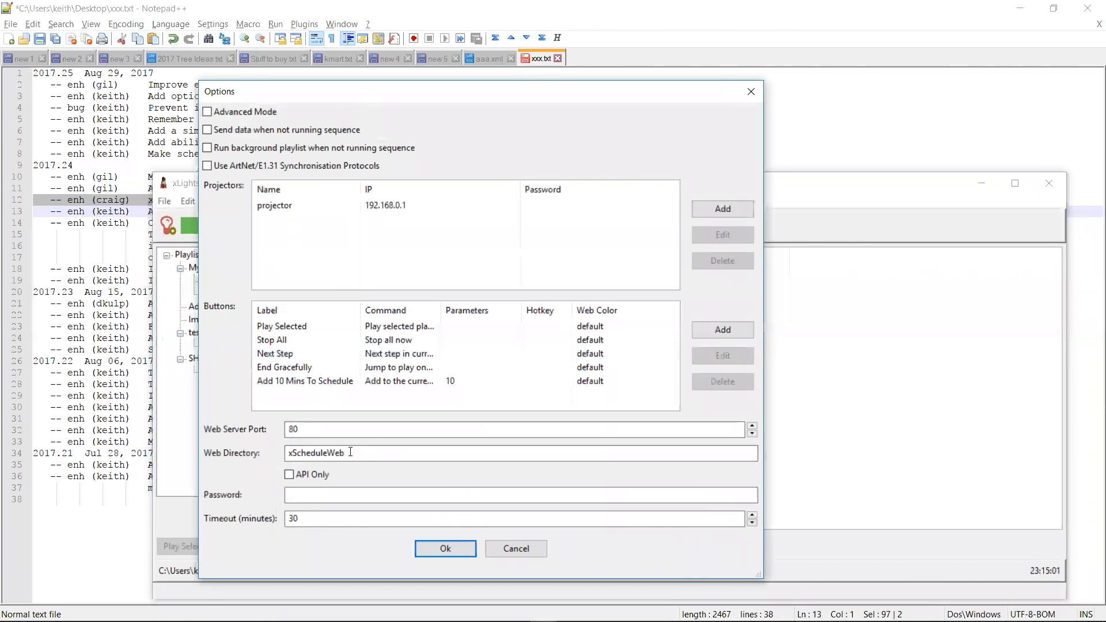
left_click(369, 458)
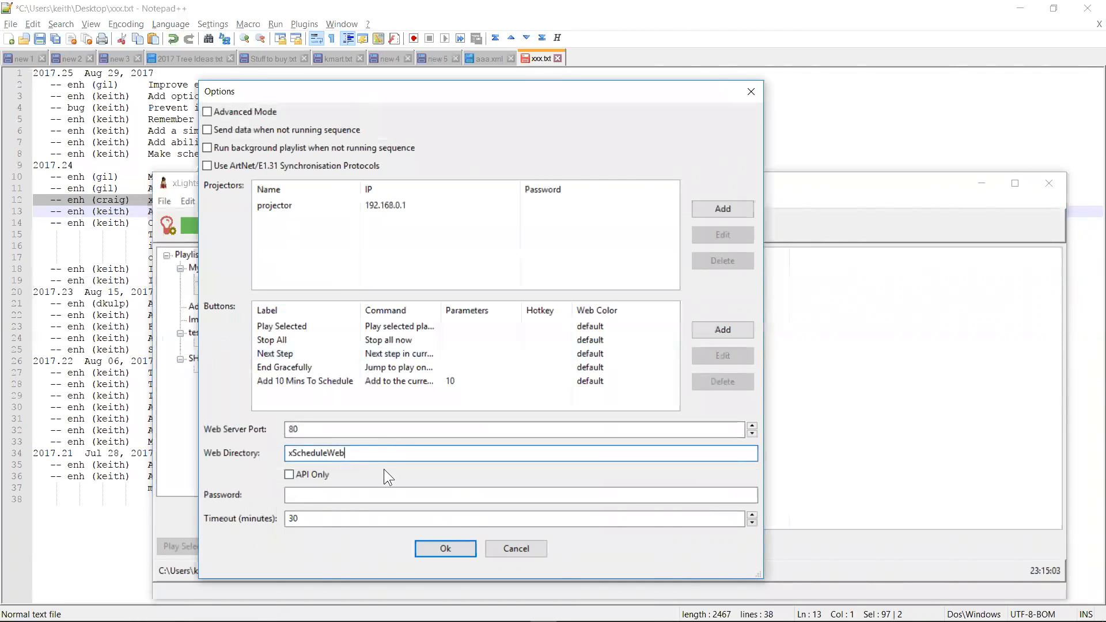
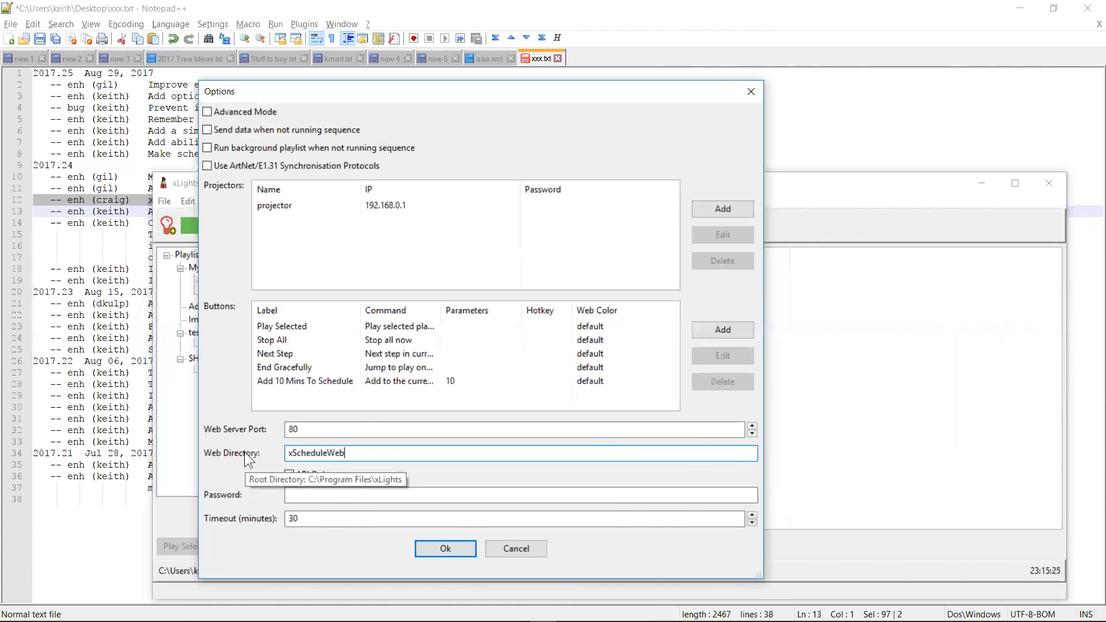
left_click(516, 548)
Step: Switch back to Notepad++ and highlight the release note "Allow sequence timing to be changed in the GUI"
key("alt+Tab")
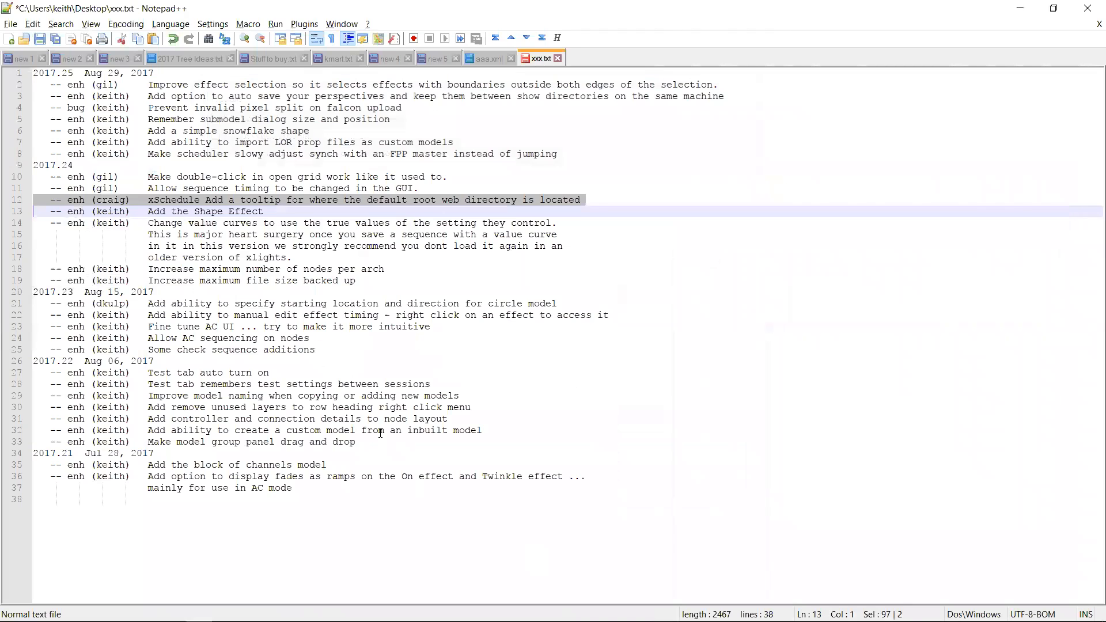
key("Up")
key("Up")
key("shift+Down")
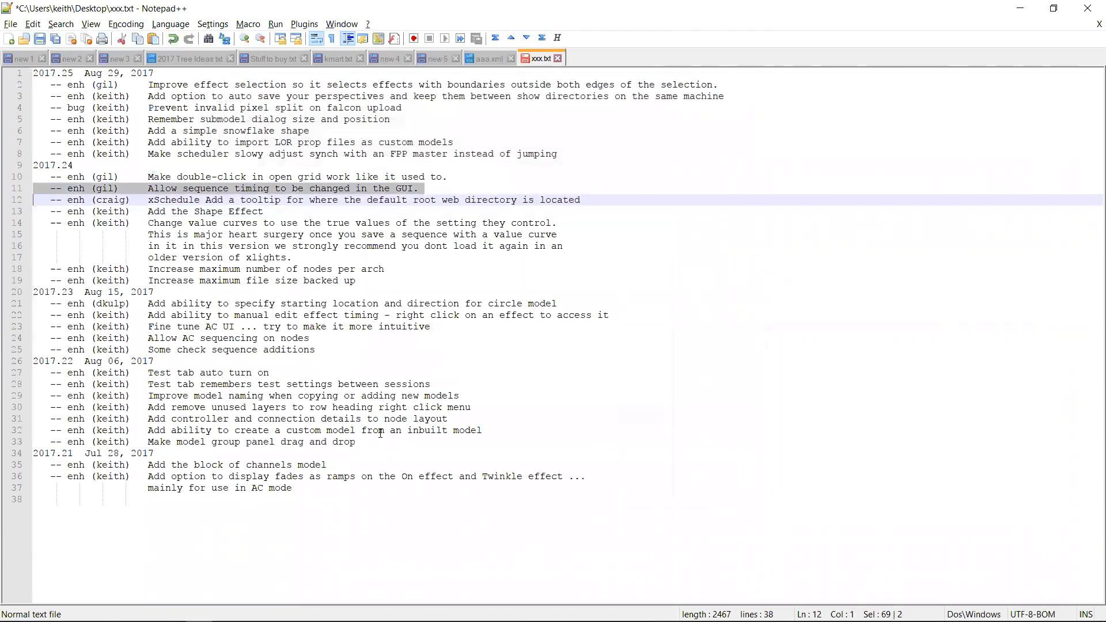
Step: Switch to xLights and show the sequencer with the current sequence
key("alt+Tab")
key("alt+Tab")
key("alt+Tab")
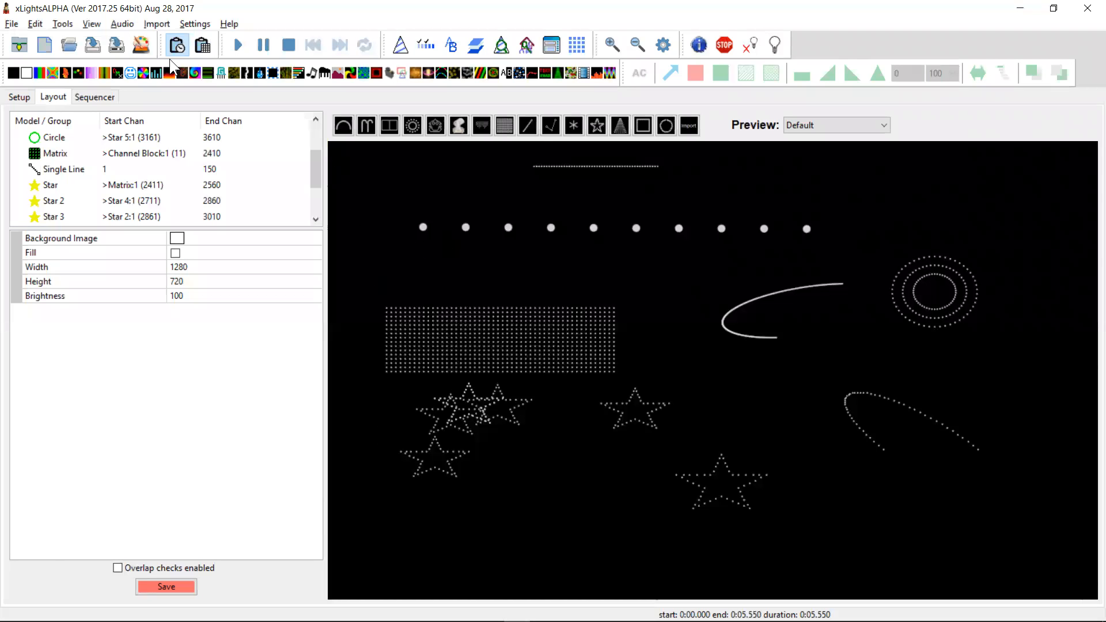
left_click(101, 92)
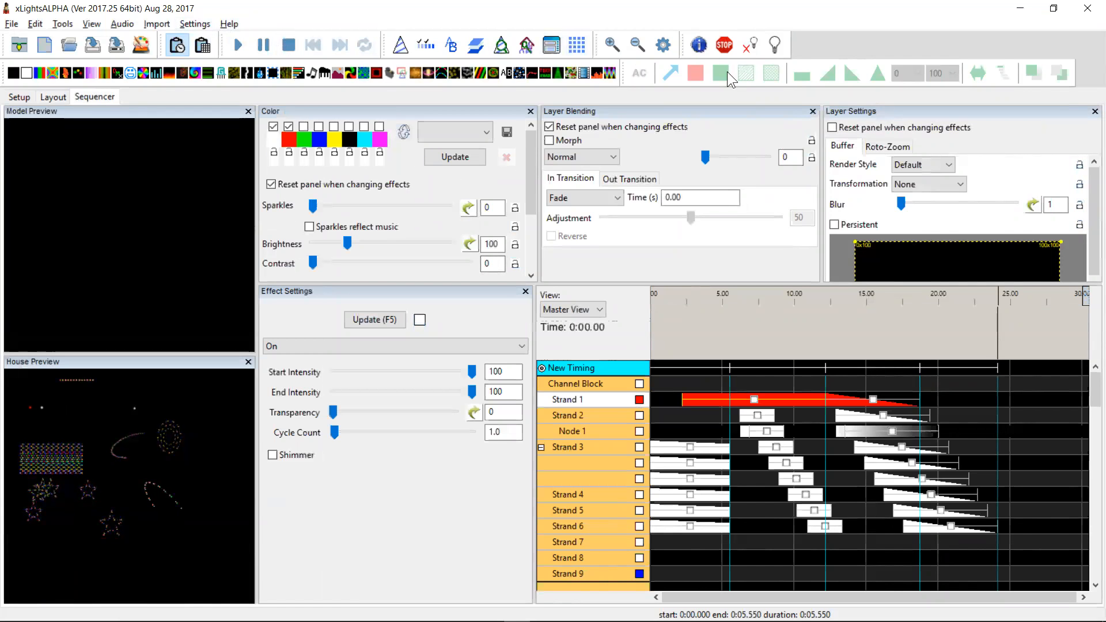
Step: Open the sequence settings and examine the Sequence Timing value and the confirmation for modifying the timing interval
left_click(668, 53)
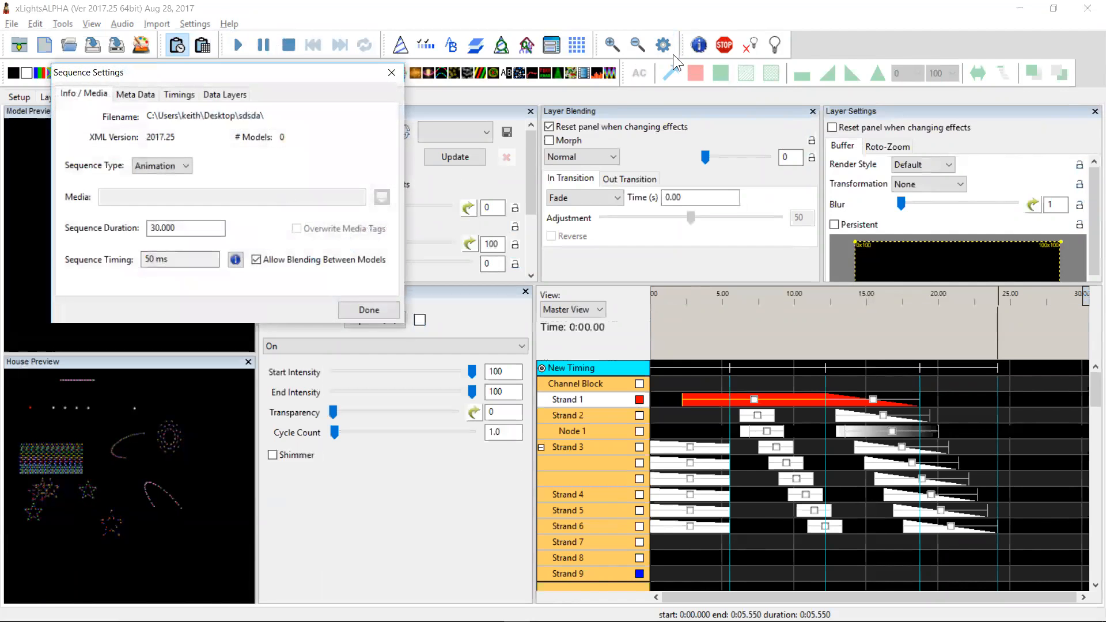
left_click(236, 261)
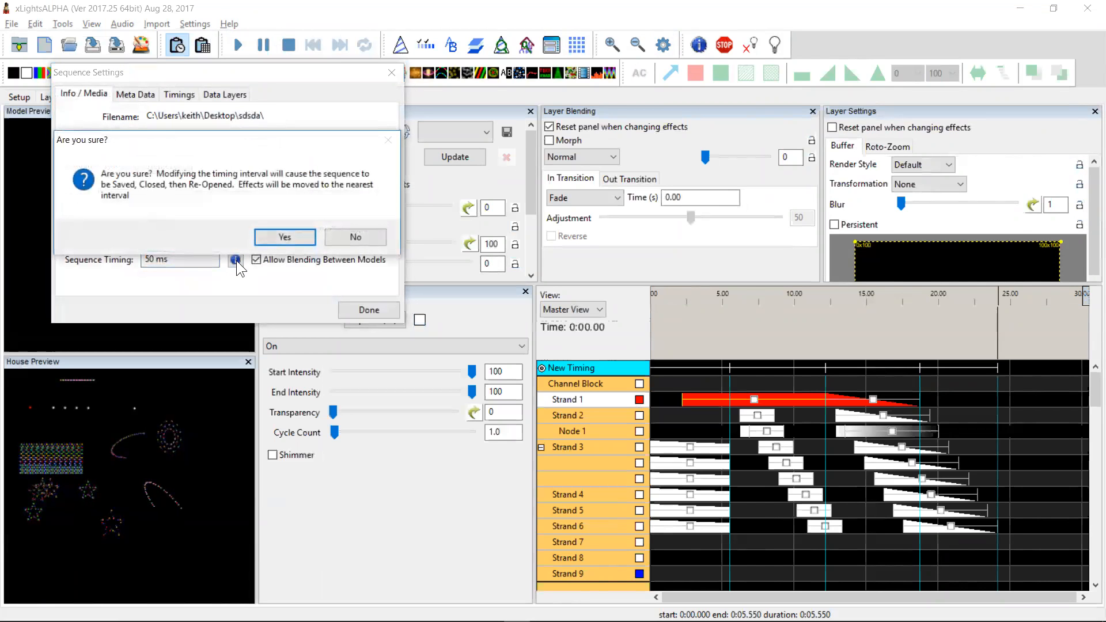
left_click(295, 236)
left_click_drag(206, 258, 157, 259)
left_click(156, 259)
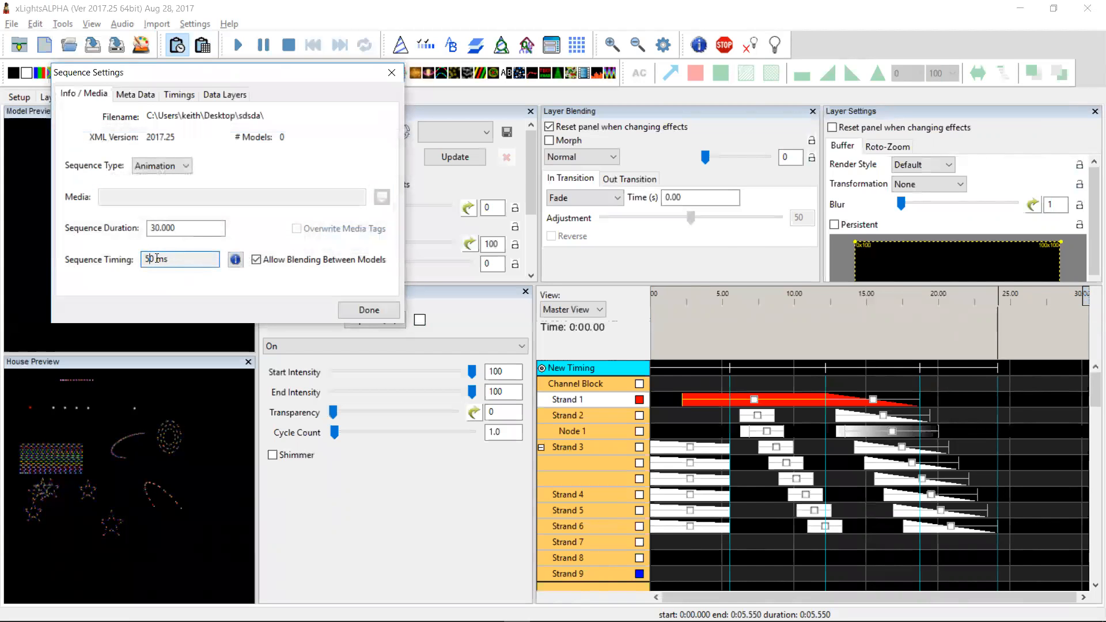
key("shift+Left")
key("shift+Left")
key("shift+Left")
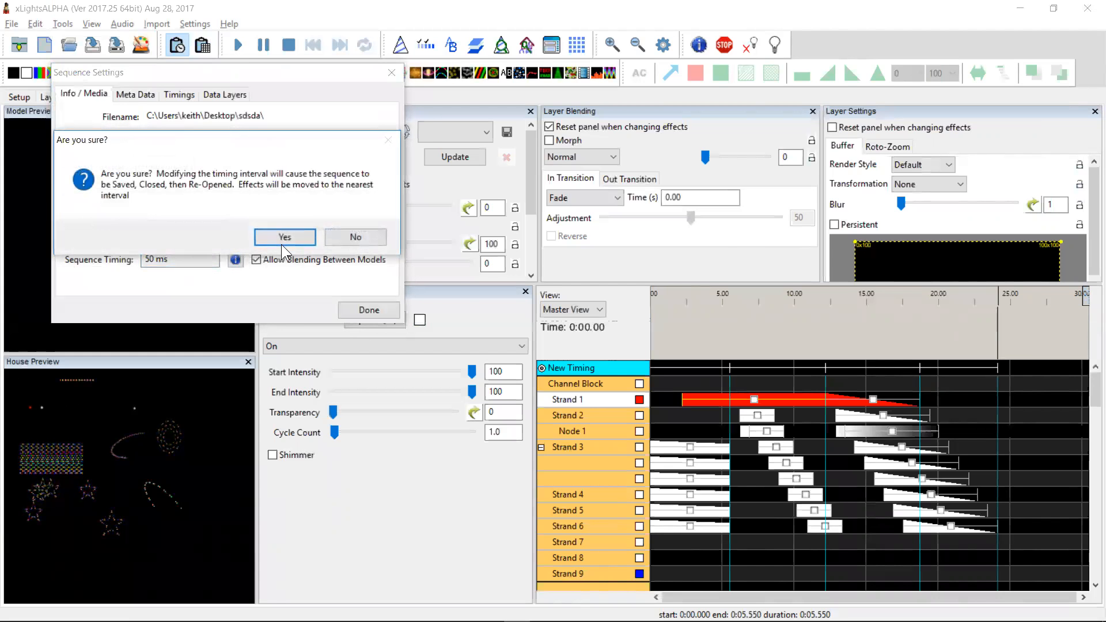
Step: Agree to modify the timing interval and set the sequence's frame interval to 40 ms
left_click(284, 236)
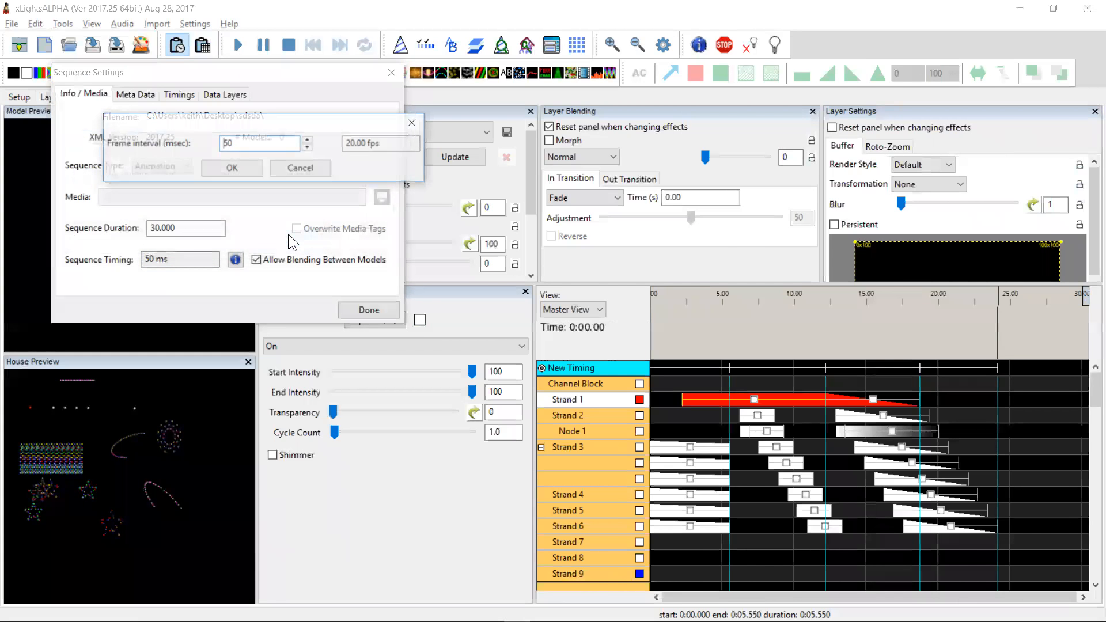
left_click(309, 140)
left_click(309, 140)
left_click(308, 140)
left_click(308, 140)
left_click(308, 140)
left_click(308, 140)
left_click(308, 140)
left_click(308, 140)
left_click(308, 141)
left_click(309, 140)
left_click(308, 140)
left_click(308, 147)
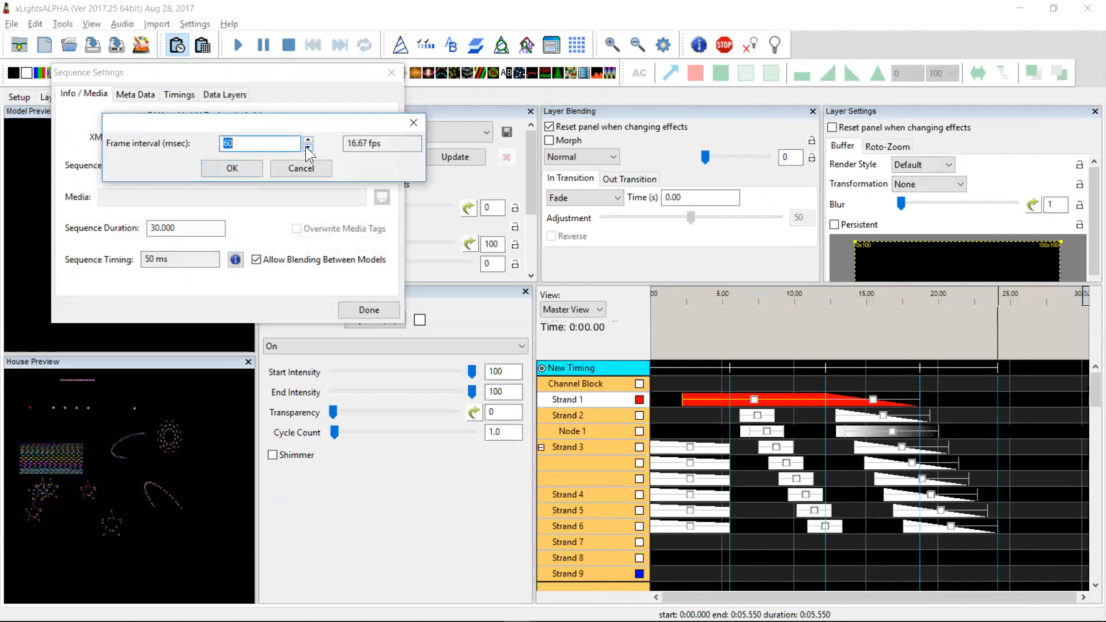
type("40")
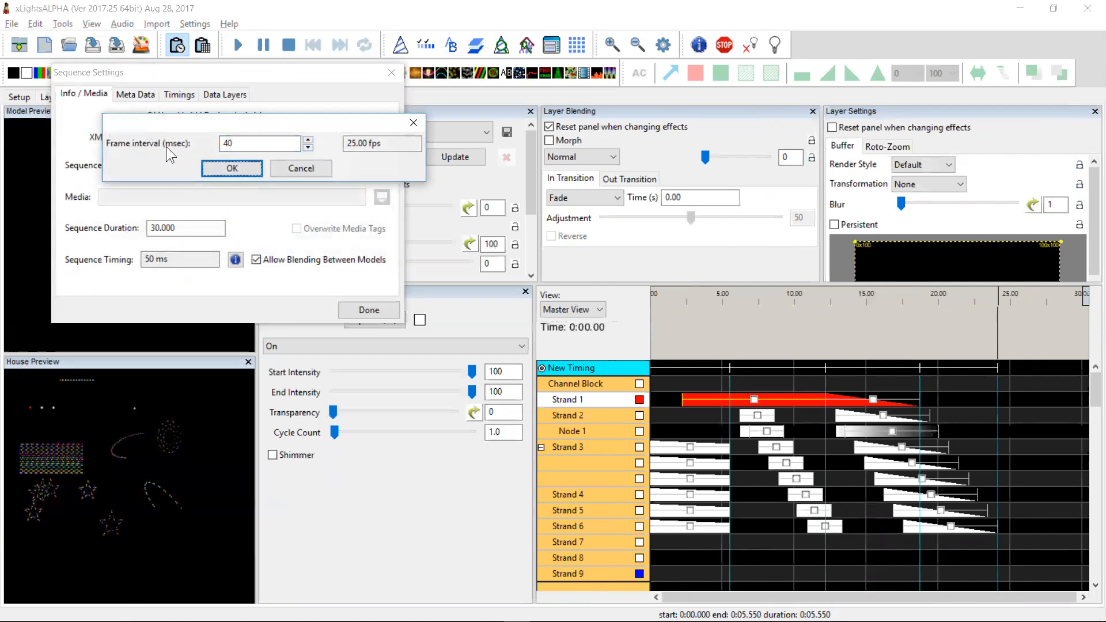
left_click(228, 166)
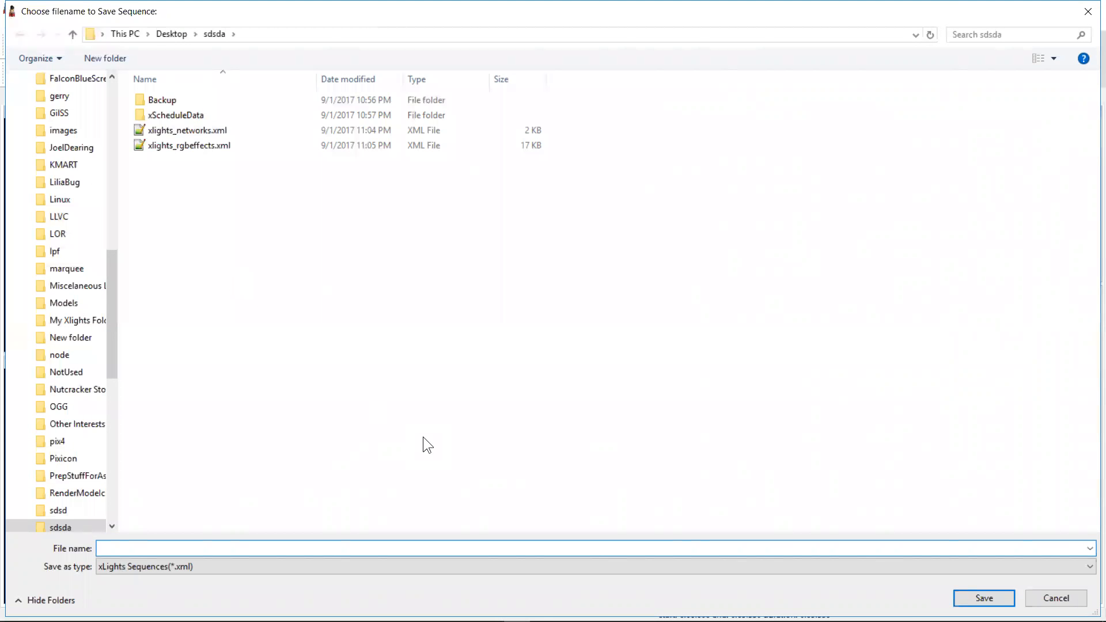
Step: Save the sequence as sdsdas, keep its unsaved changes, and close the sequence settings
type("sdsdas")
key("Return")
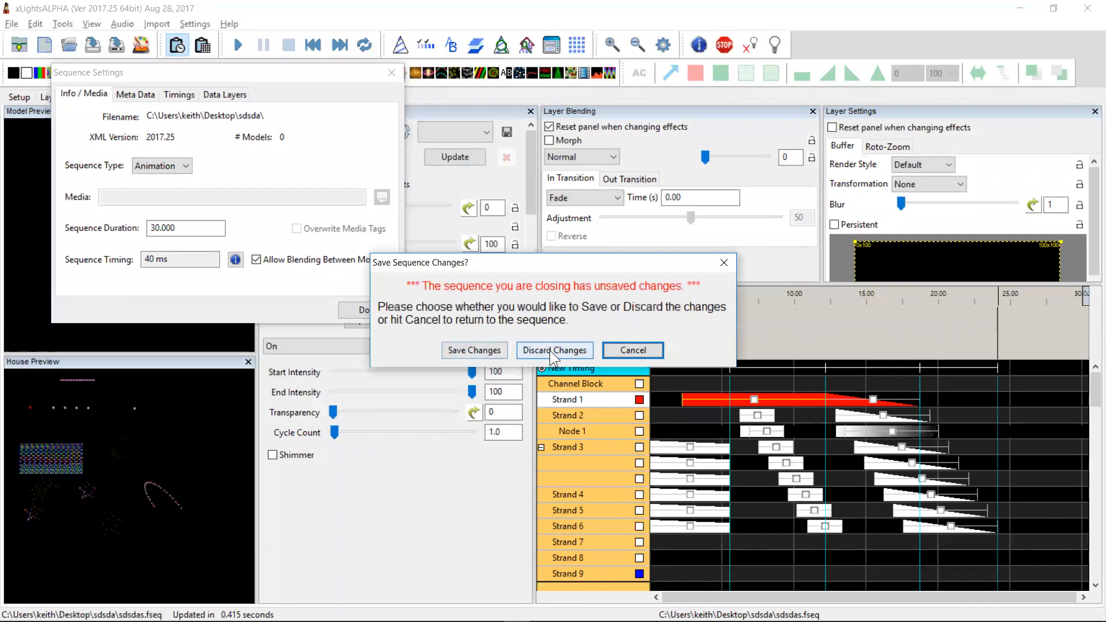
left_click(494, 350)
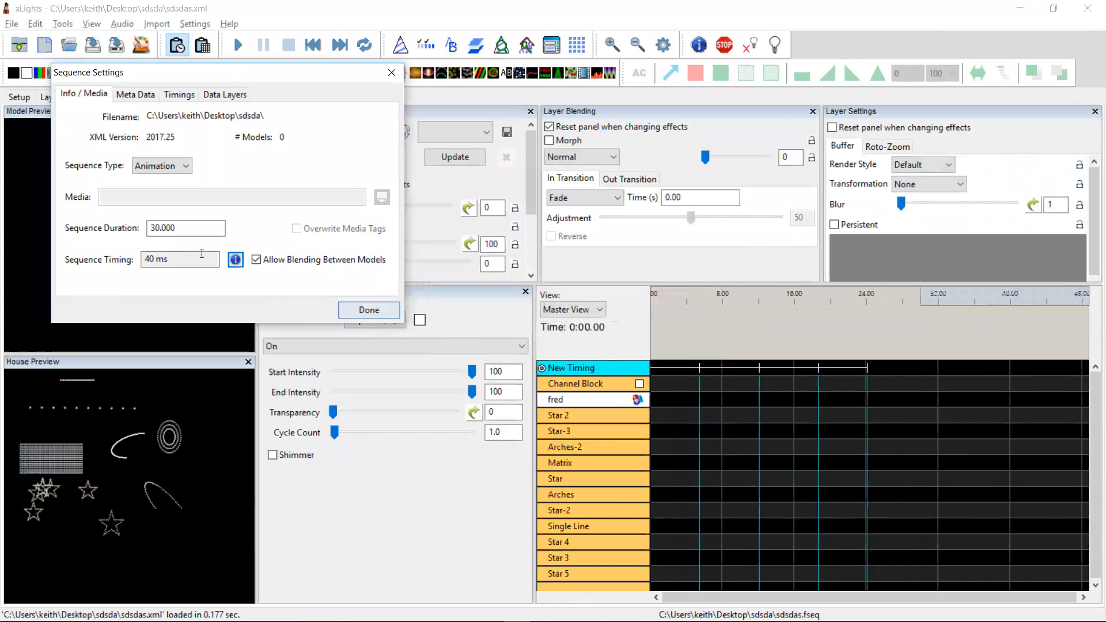
left_click(359, 309)
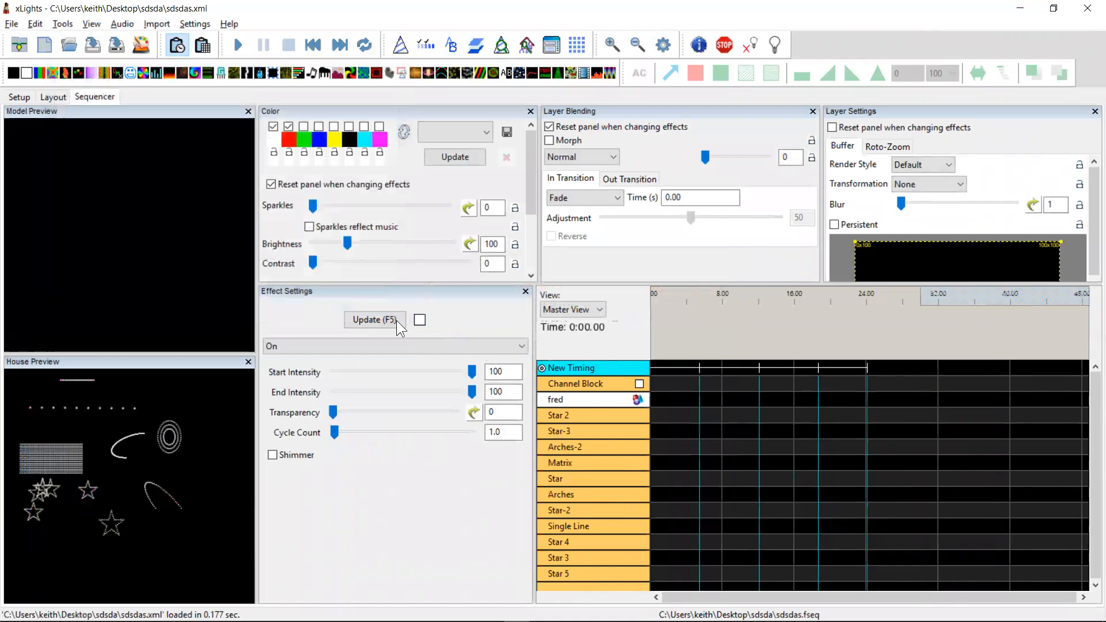
Step: Select the second timing cell of the fred model, then check the sequence timing in the sequence settings and close them
left_click(704, 396)
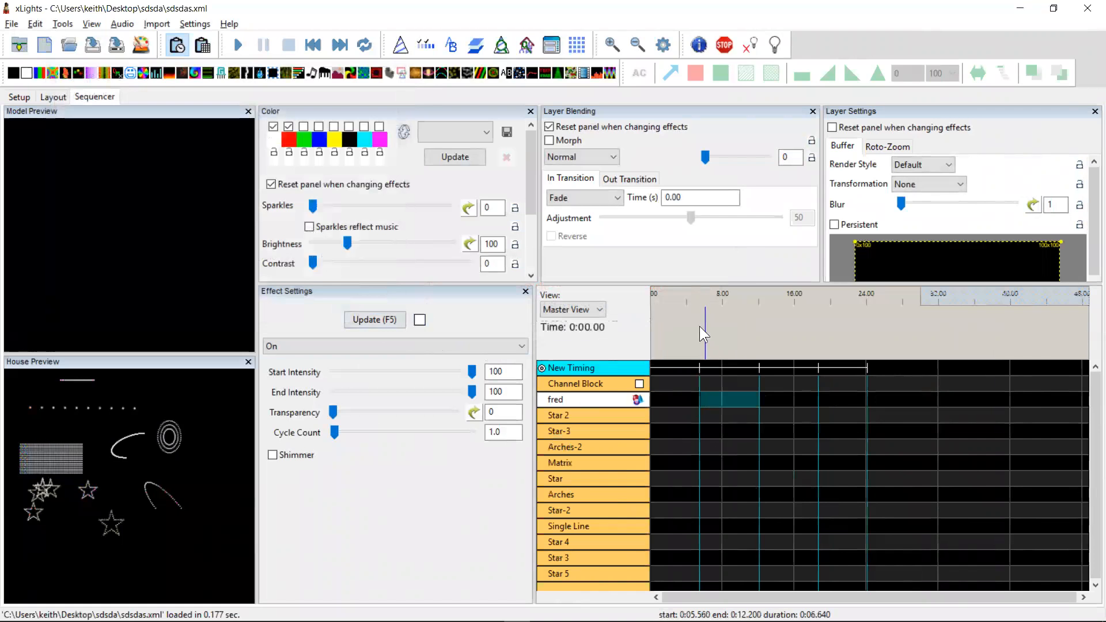
left_click(661, 54)
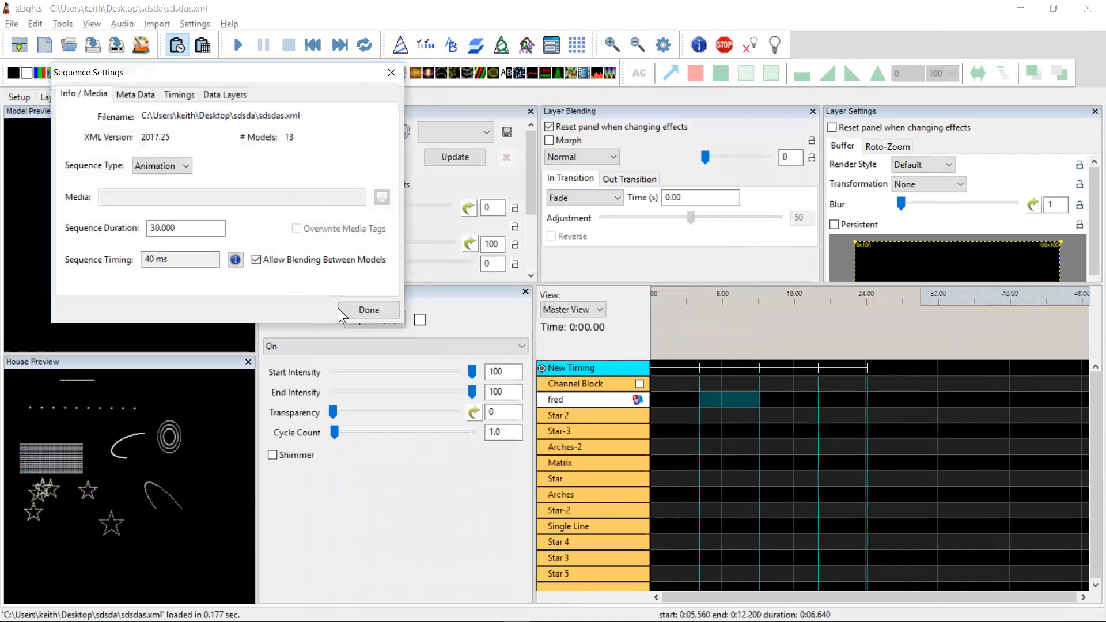
left_click(392, 74)
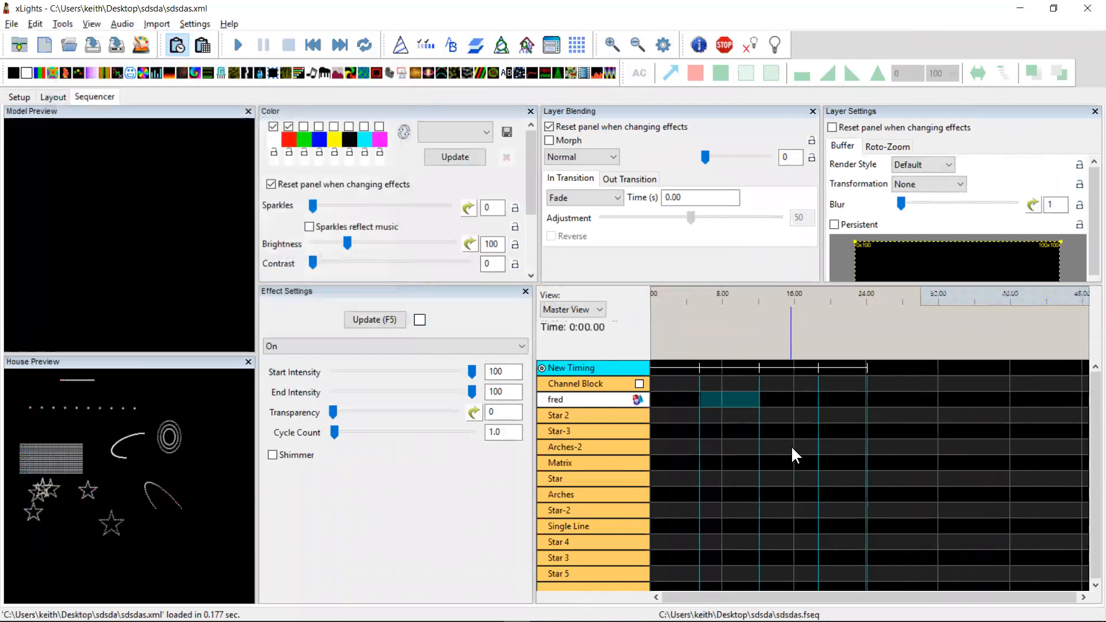
Step: Switch to Notepad++ and highlight the release note "Make double-click in open grid work like it used to."
key("alt+Tab")
key("alt+Tab")
key("alt+Tab")
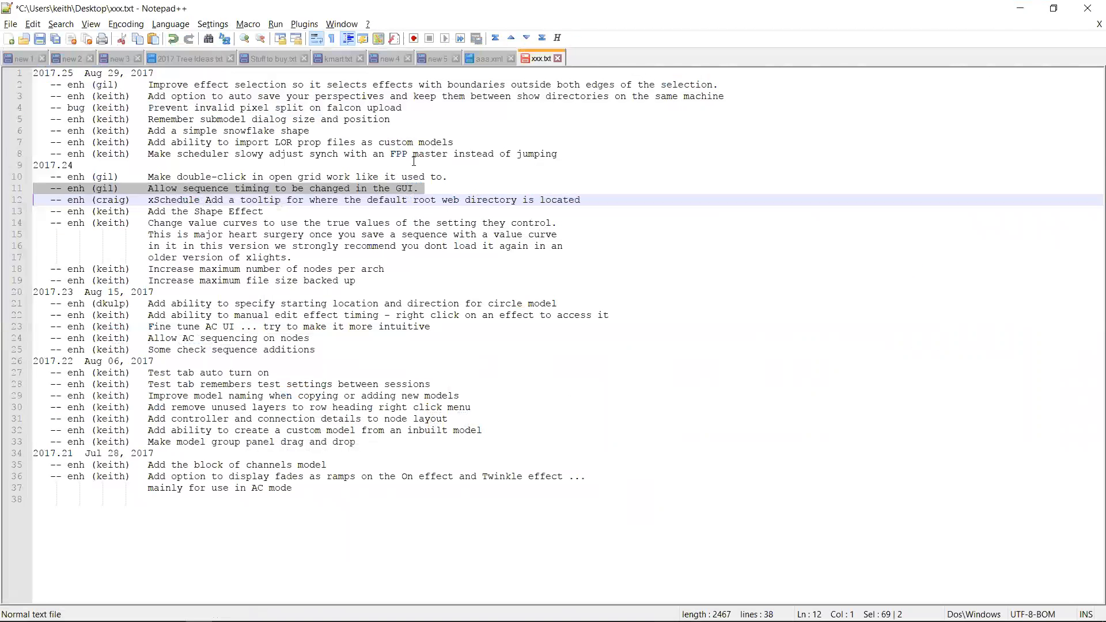
left_click(396, 165)
key("Home")
key("Down")
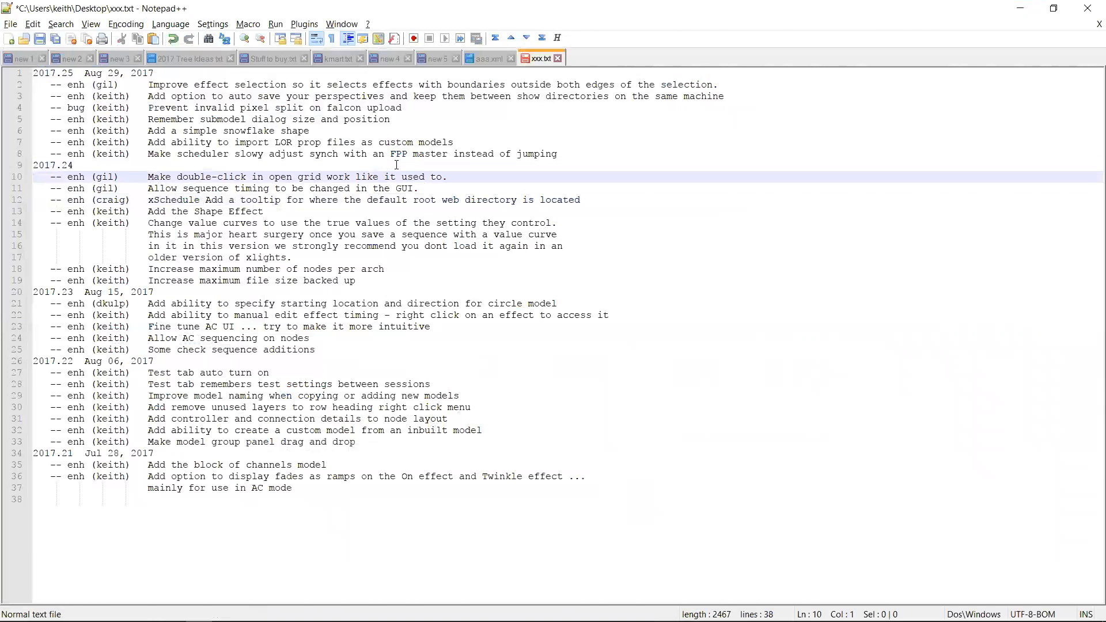
key("shift+Down")
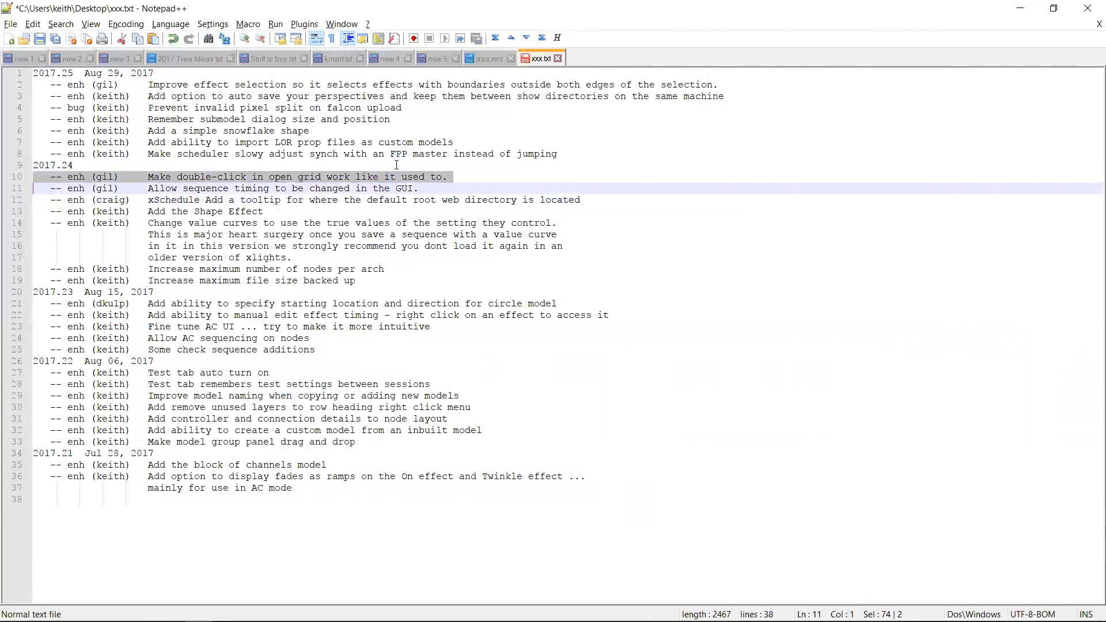
Step: Switch to xLights and label the first interval of the New Timing track sdfshfs
key("alt+Tab")
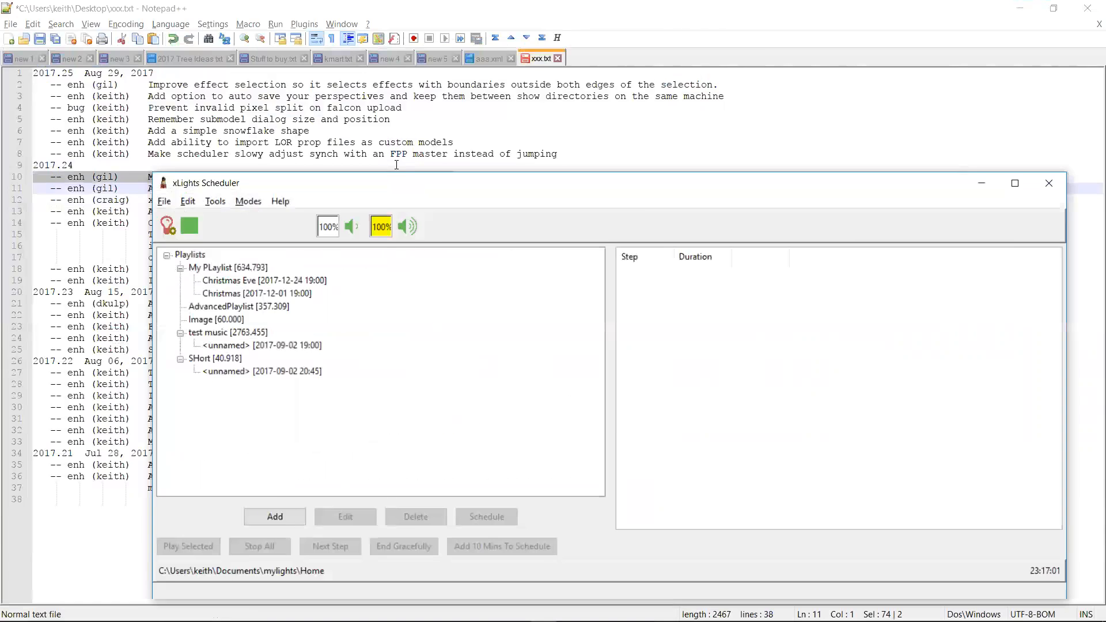
key("alt+Tab")
key("alt+Tab")
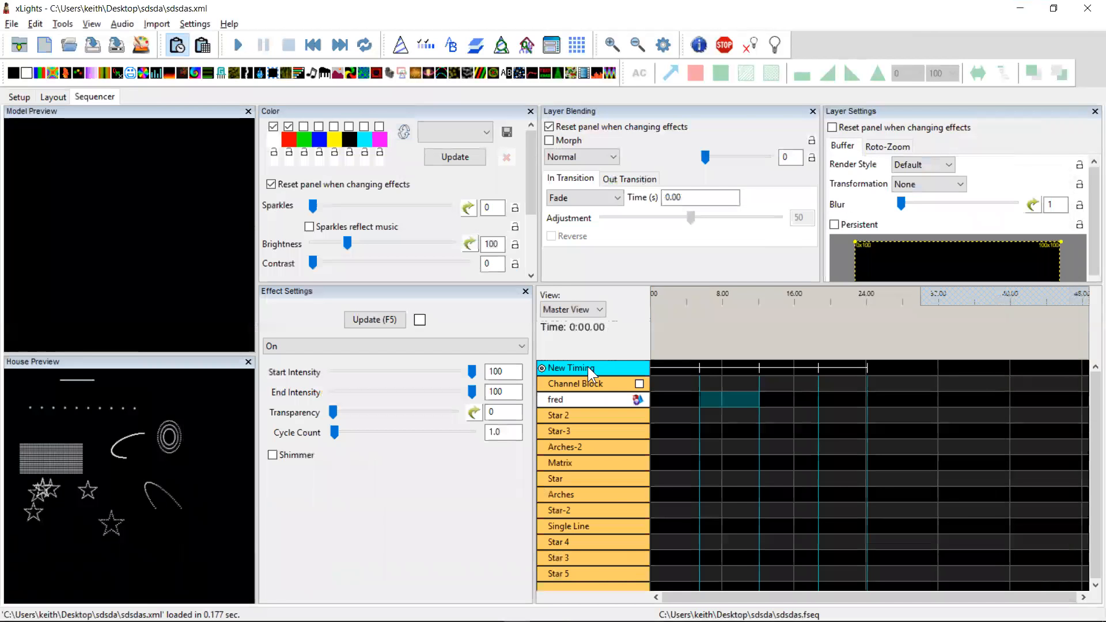
double_click(683, 365)
type("sdfshfs")
left_click(562, 345)
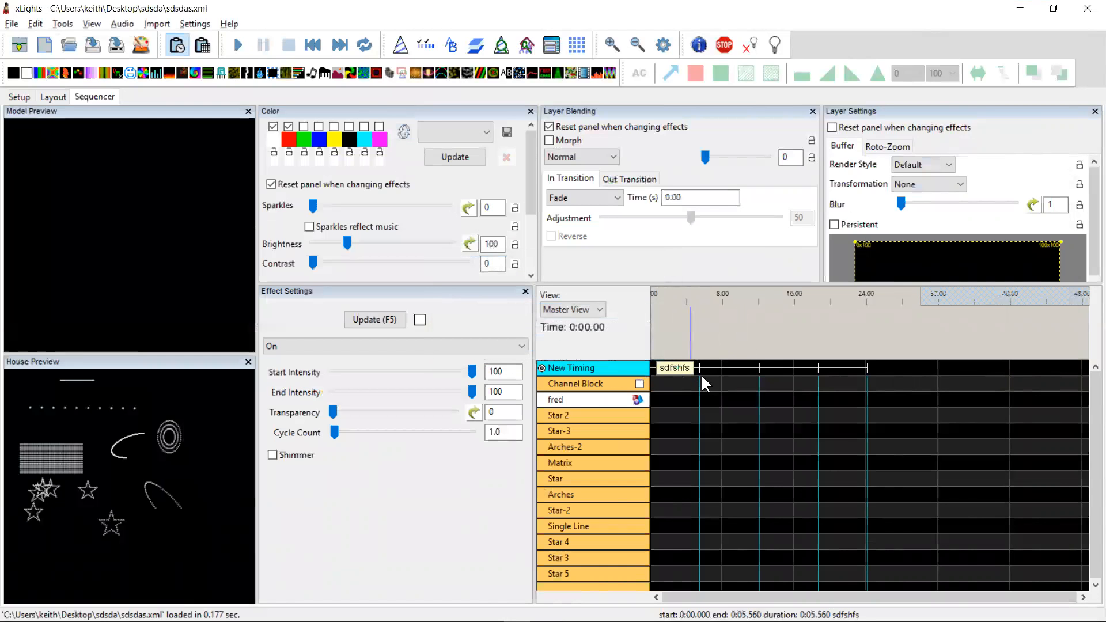
Step: Label the second interval of the New Timing track sdfsdfs
double_click(725, 367)
type("sdfsd")
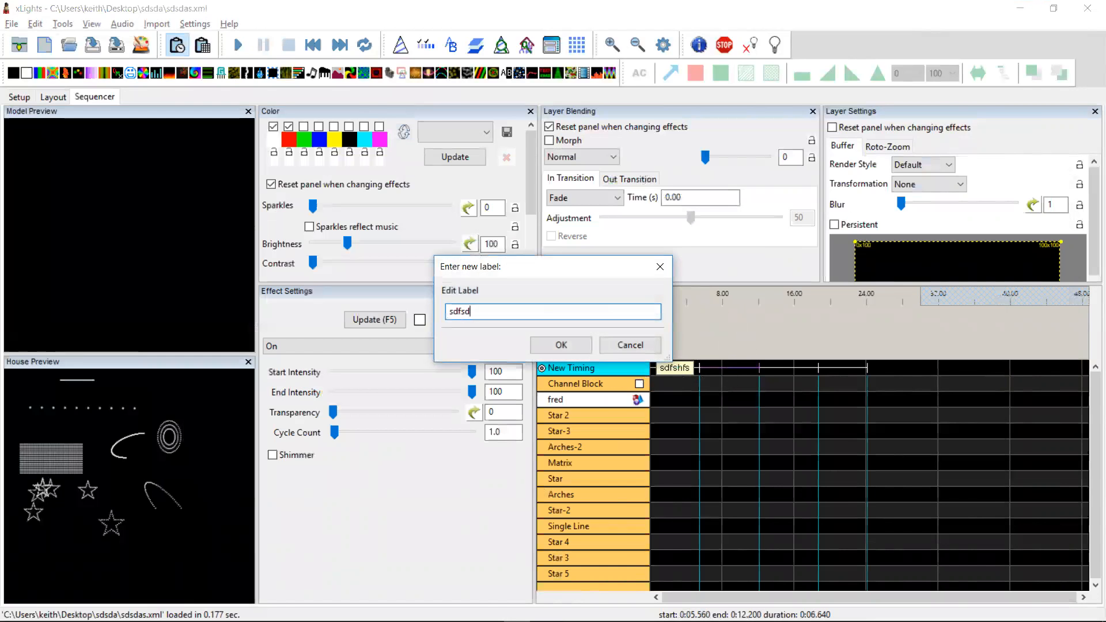
type("fs")
key("Return")
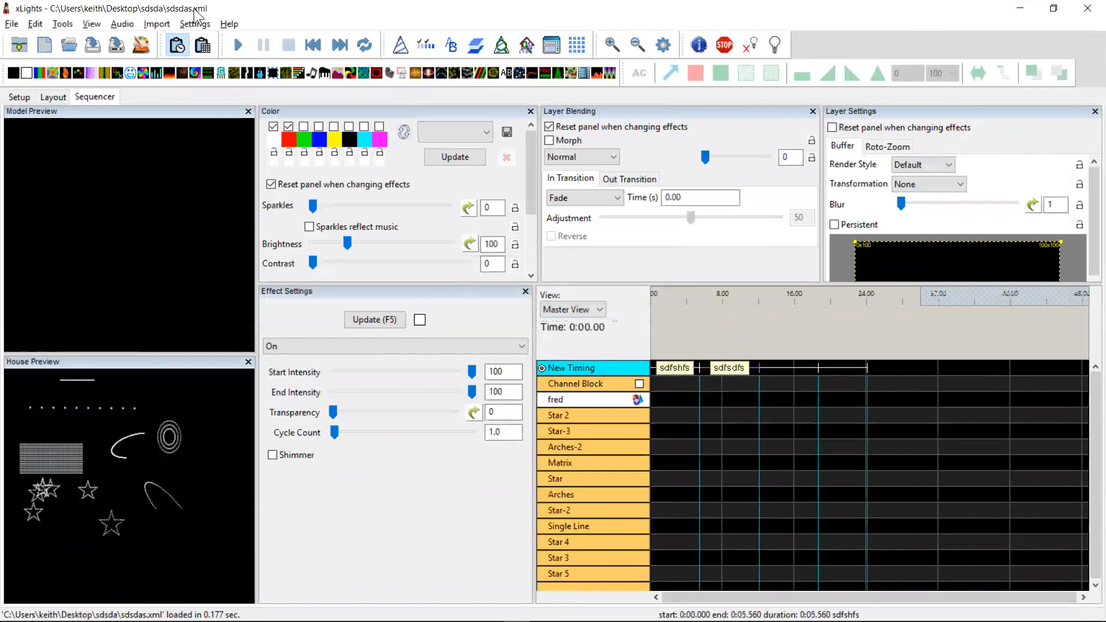
Step: Set the Timing DClick Mode to Play Timing and play both labelled timing intervals
left_click(195, 24)
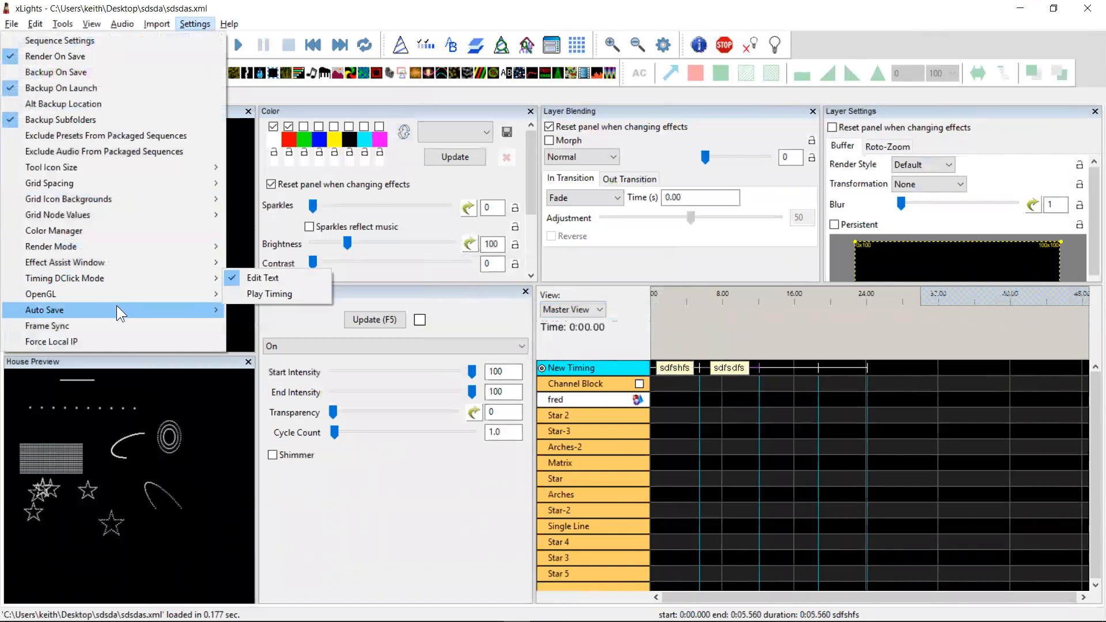
mouse_move(123, 279)
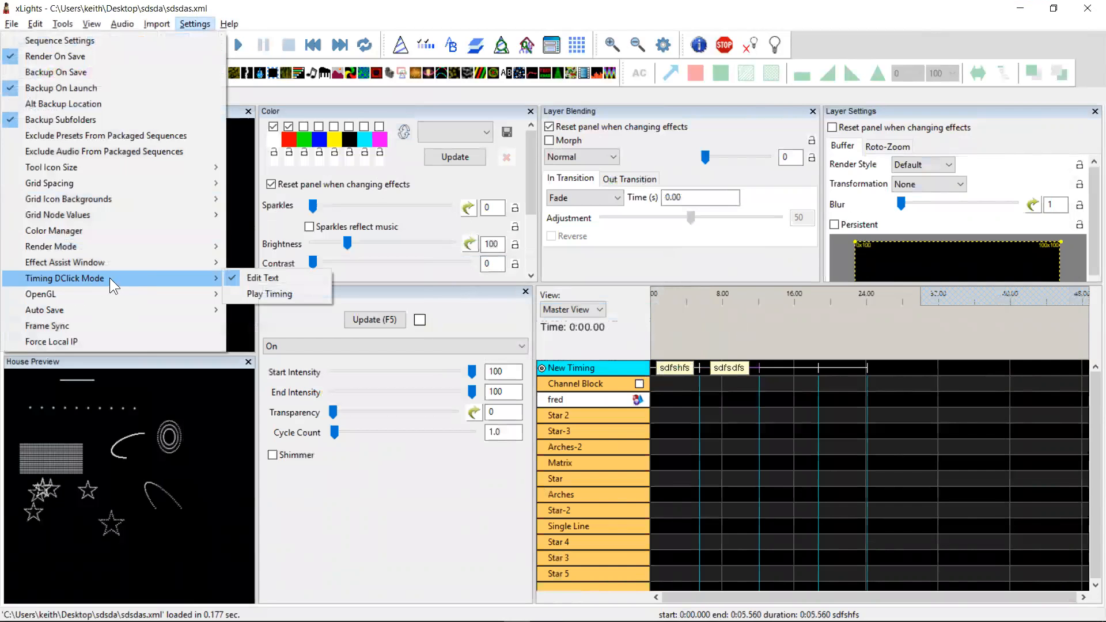
left_click(274, 294)
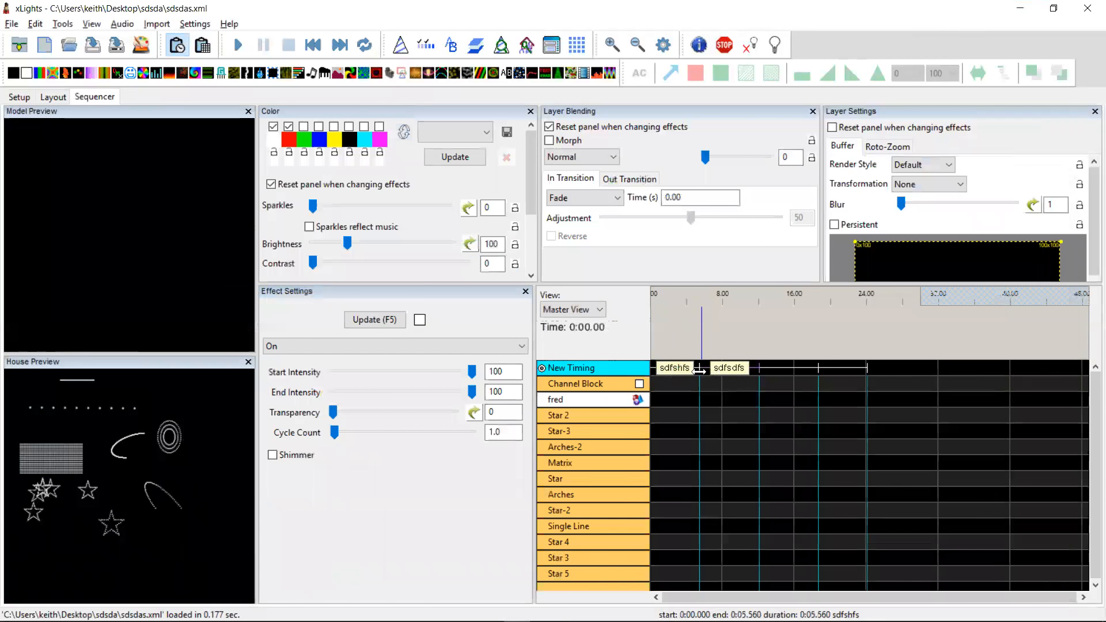
double_click(677, 377)
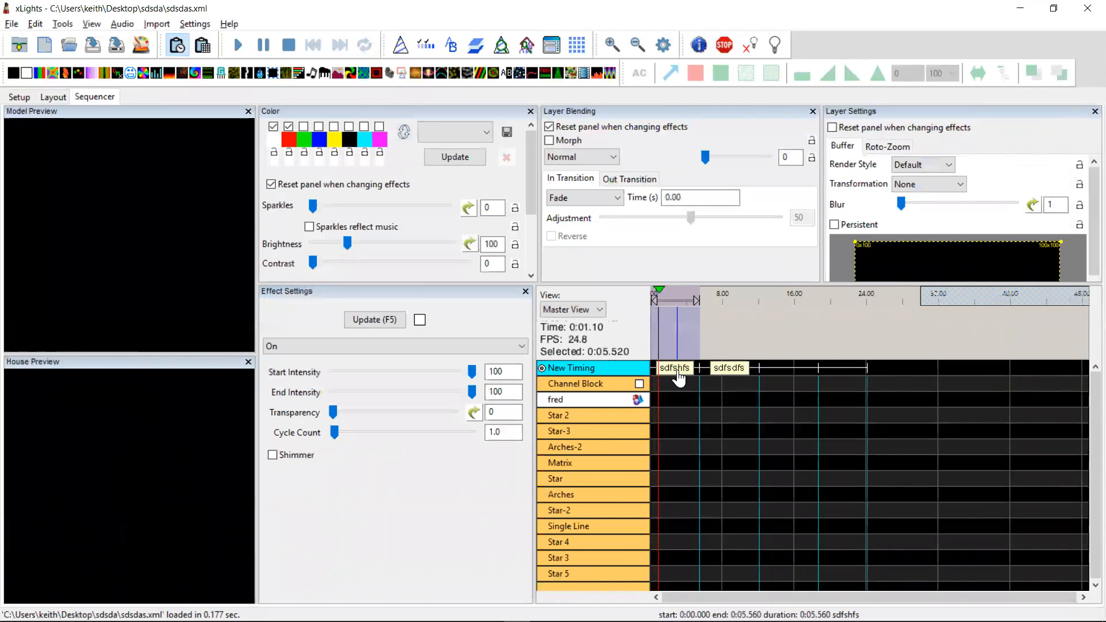
double_click(730, 372)
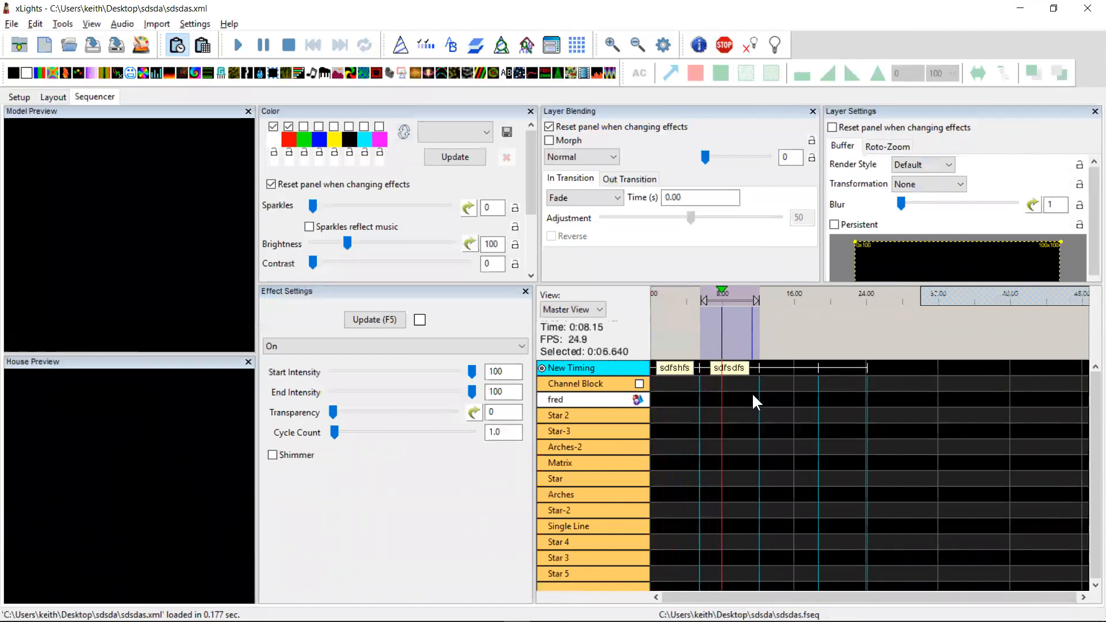
Step: Open the sdfsdfs label for editing, cancel it, and select the second timing cell of the fred model
double_click(728, 372)
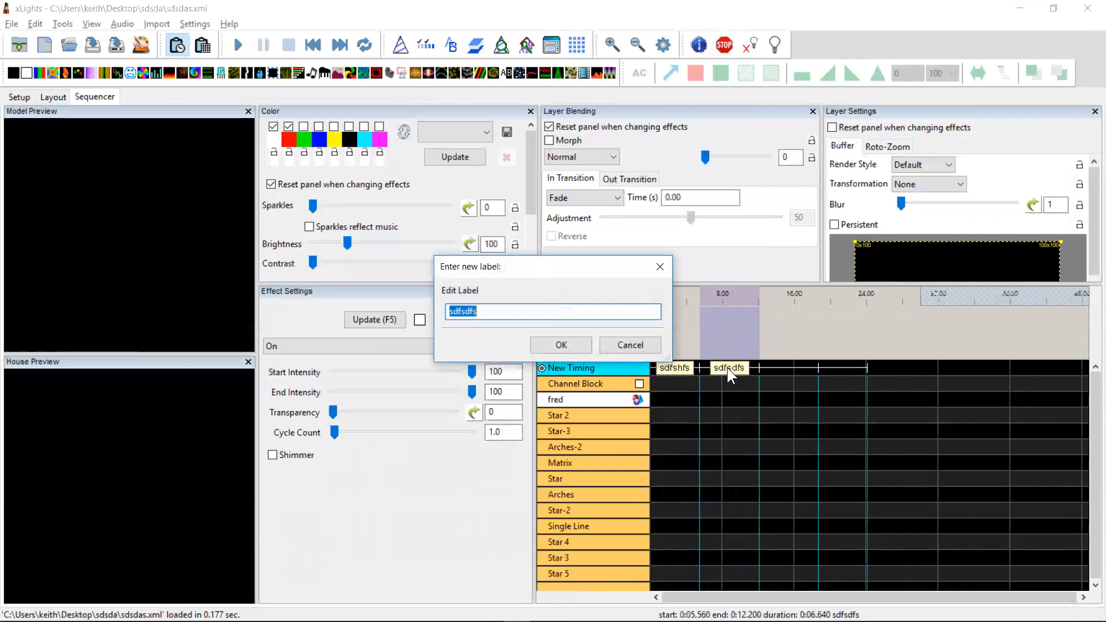
left_click(637, 346)
left_click(729, 397)
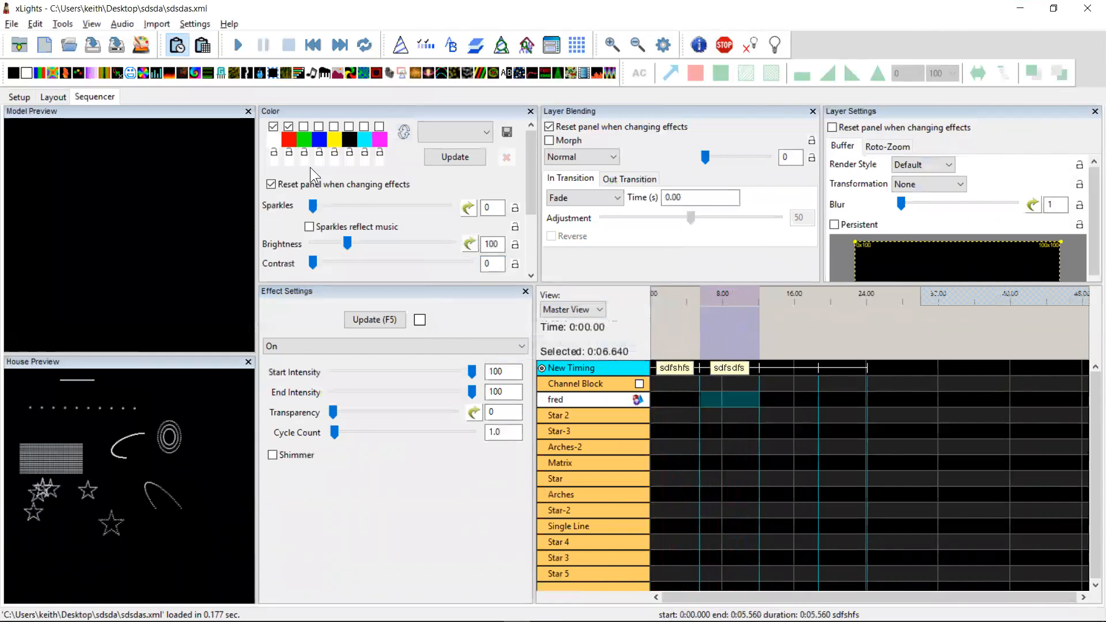
Step: Set the Timing DClick Mode to Edit Text, test it by opening and cancelling the sdfshfs label edit, and select that interval
left_click(198, 23)
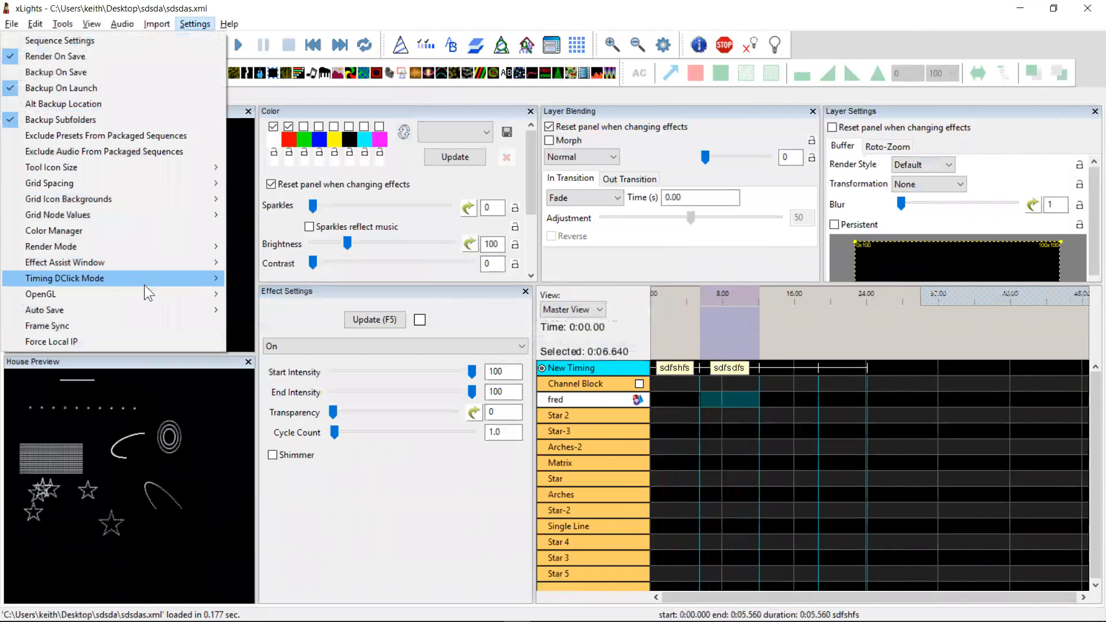
mouse_move(147, 281)
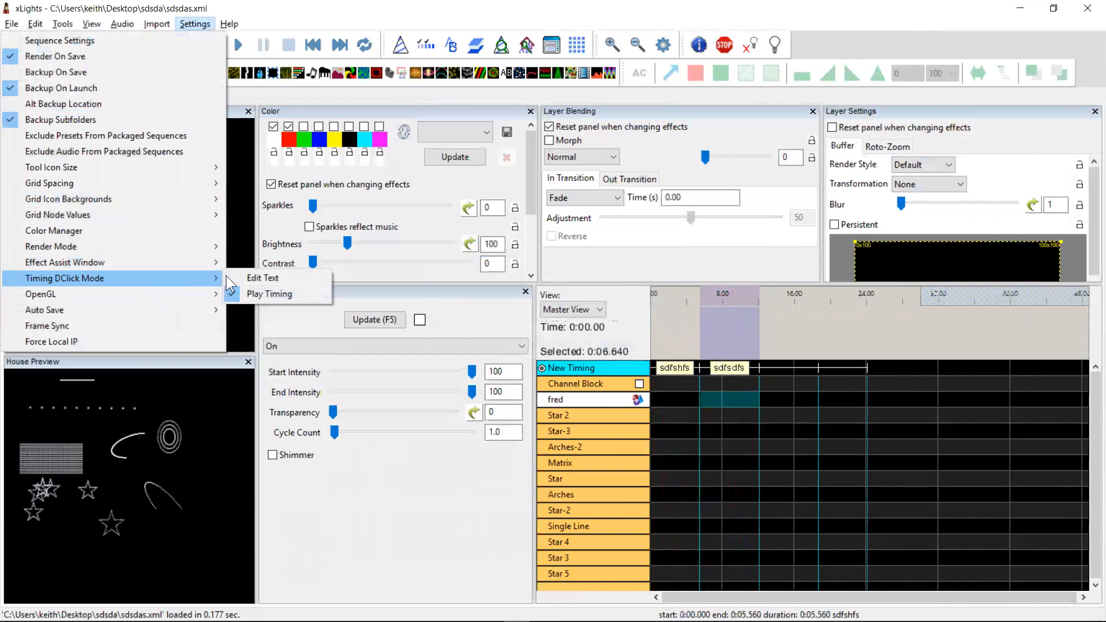
left_click(258, 277)
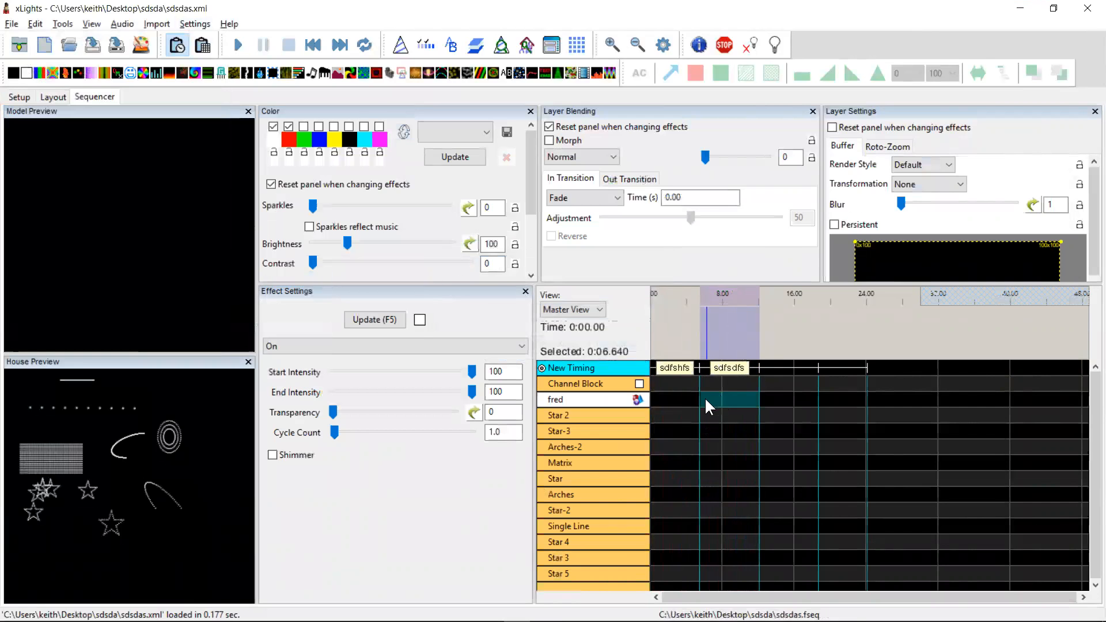
double_click(676, 370)
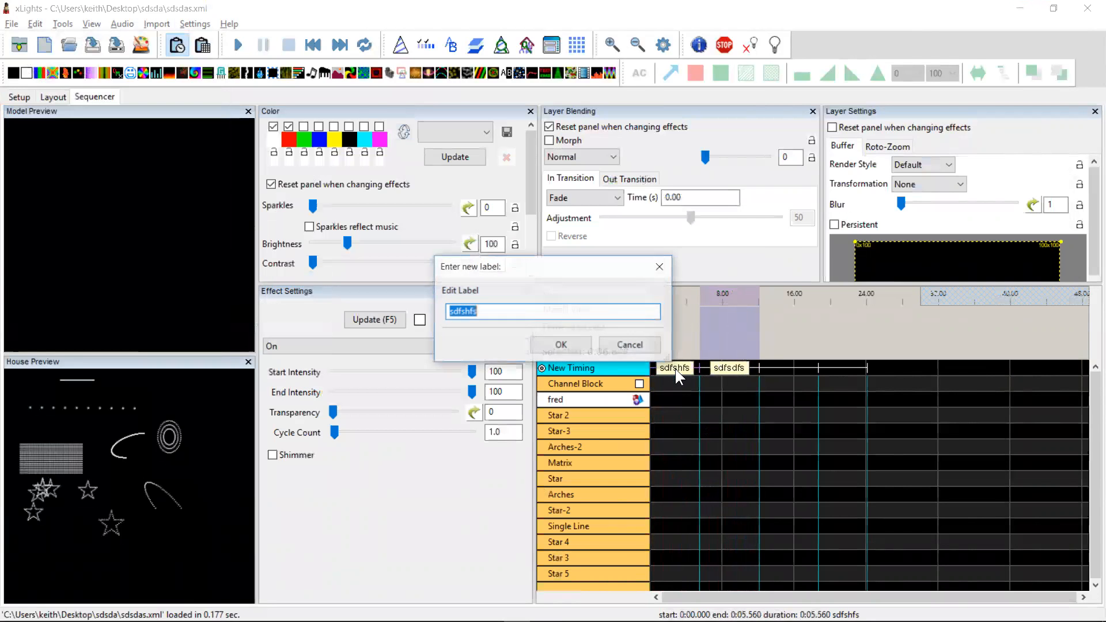
left_click(643, 349)
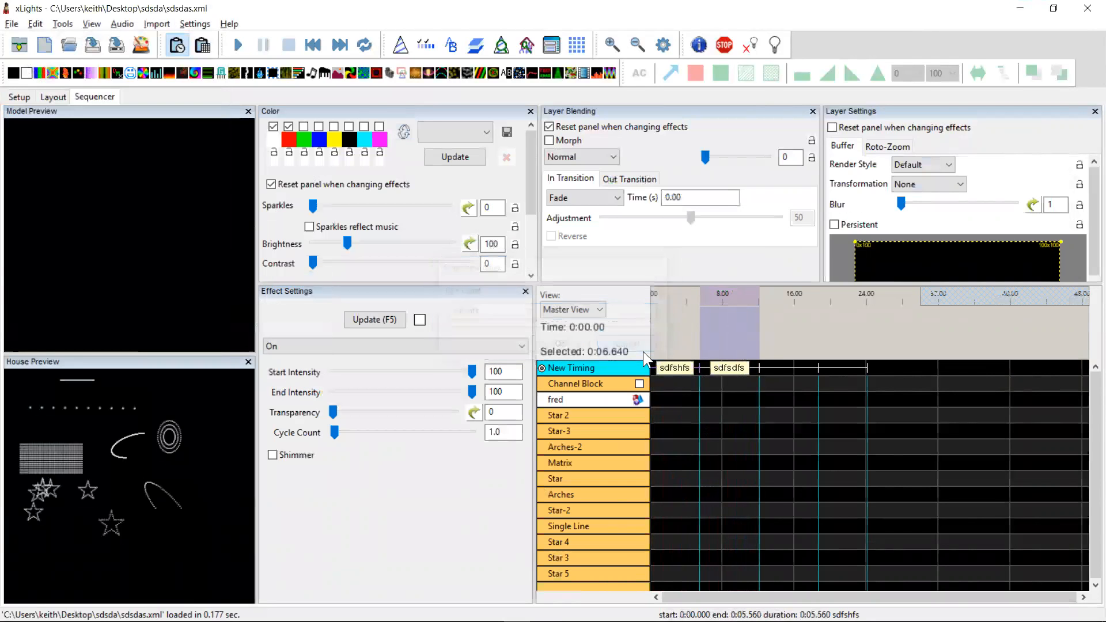
left_click(675, 374)
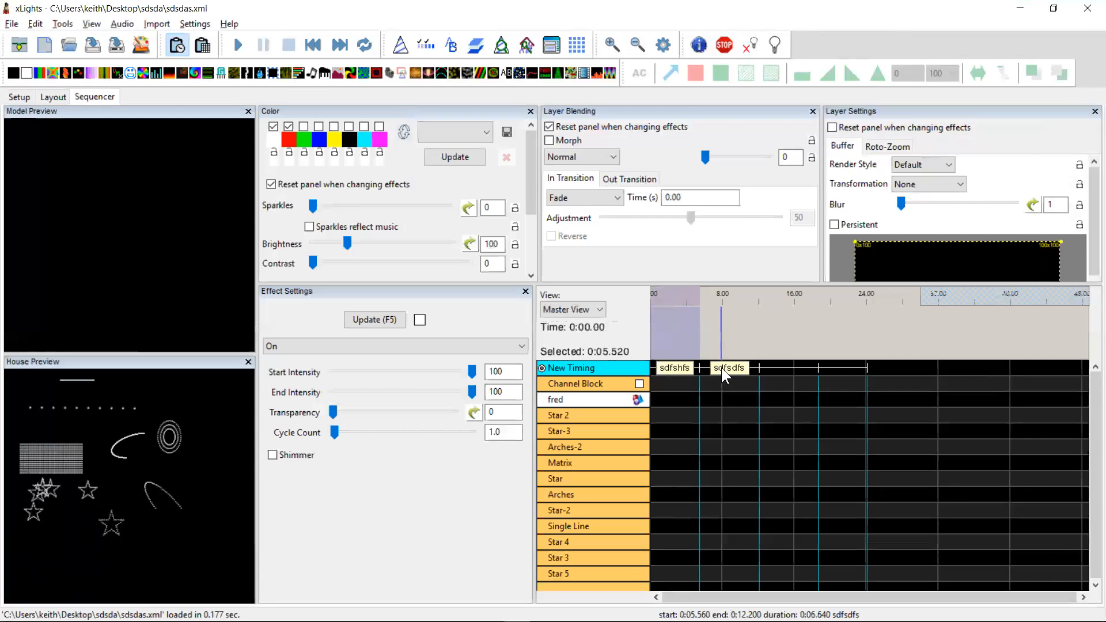
Step: Start and stop sequence playback, and highlight the 2017.25 line on scheduler synch with an FPP master in the Notepad++ release notes
key("space")
key("space")
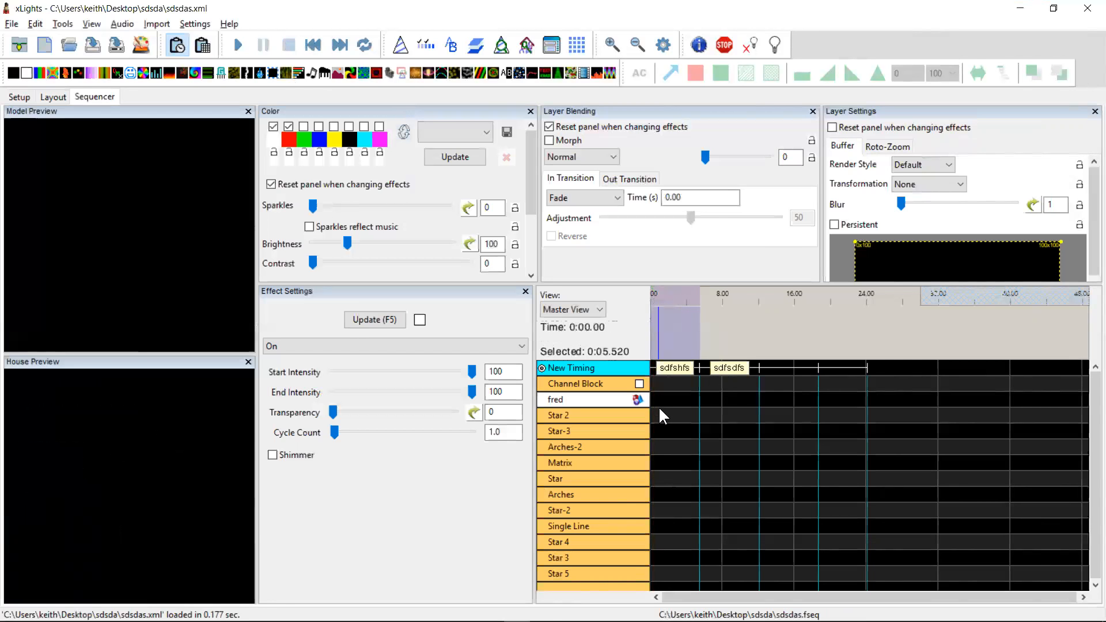
key("alt+Tab")
key("alt+Tab")
key("alt+Tab")
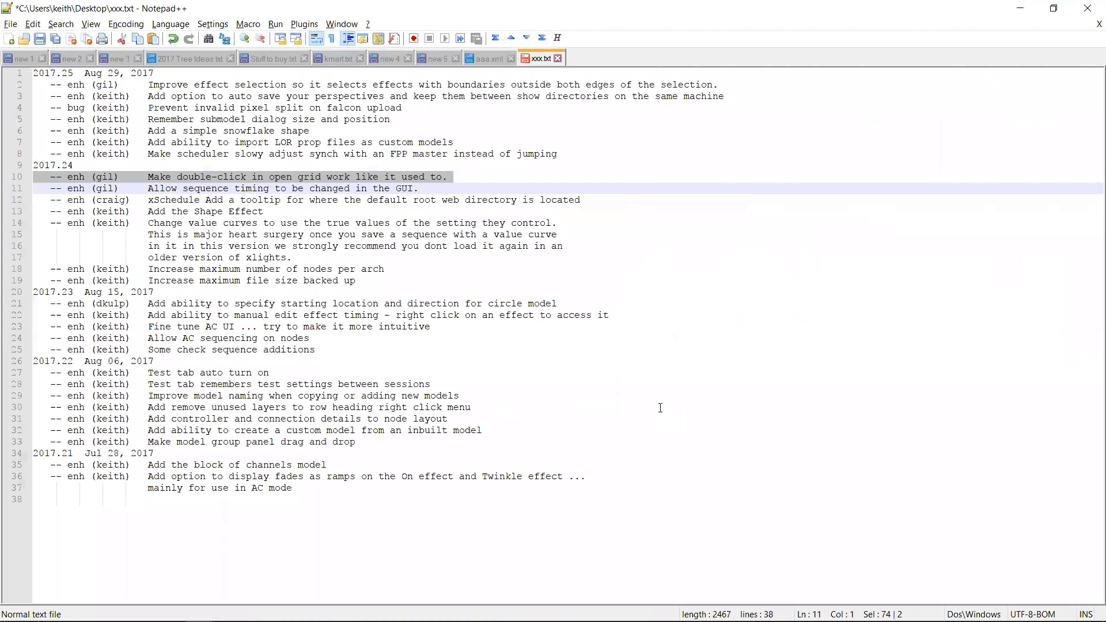
key("Up")
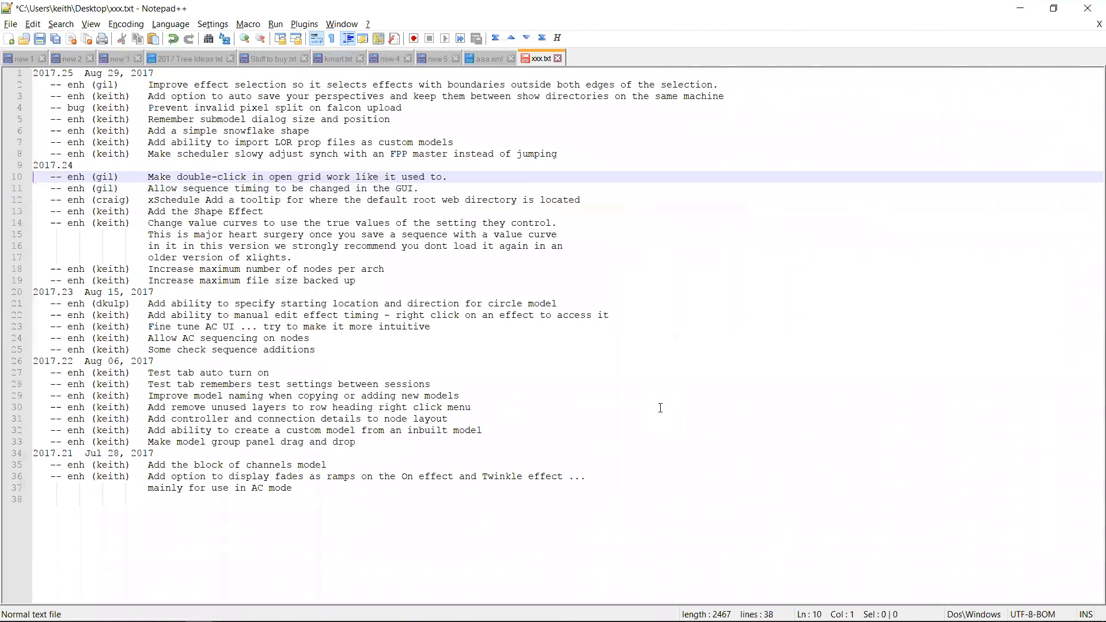
key("Up")
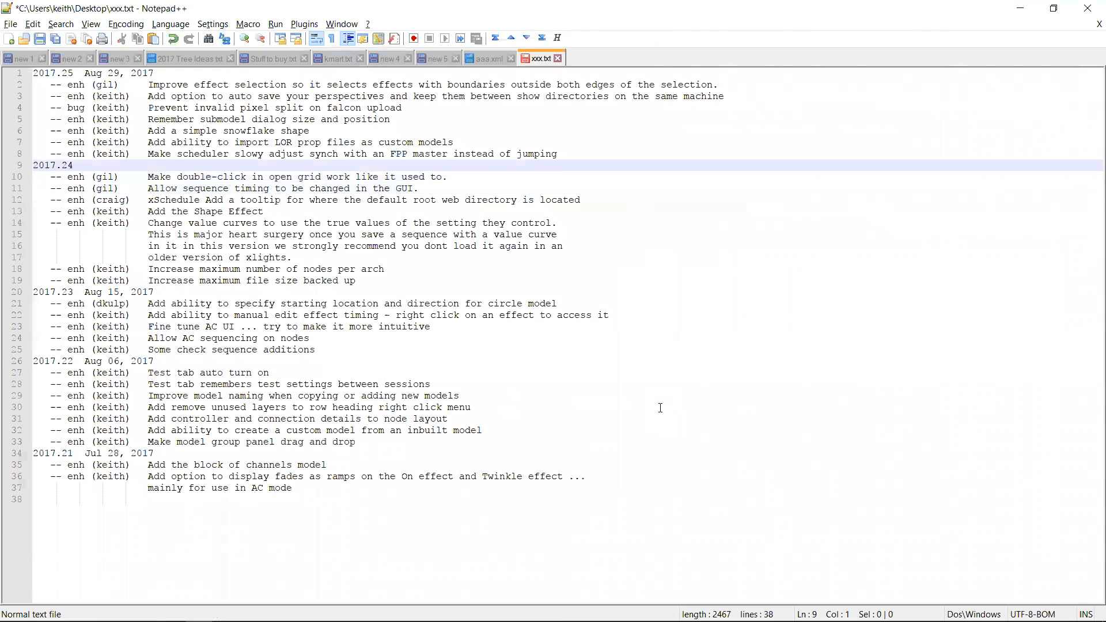
key("shift+Up")
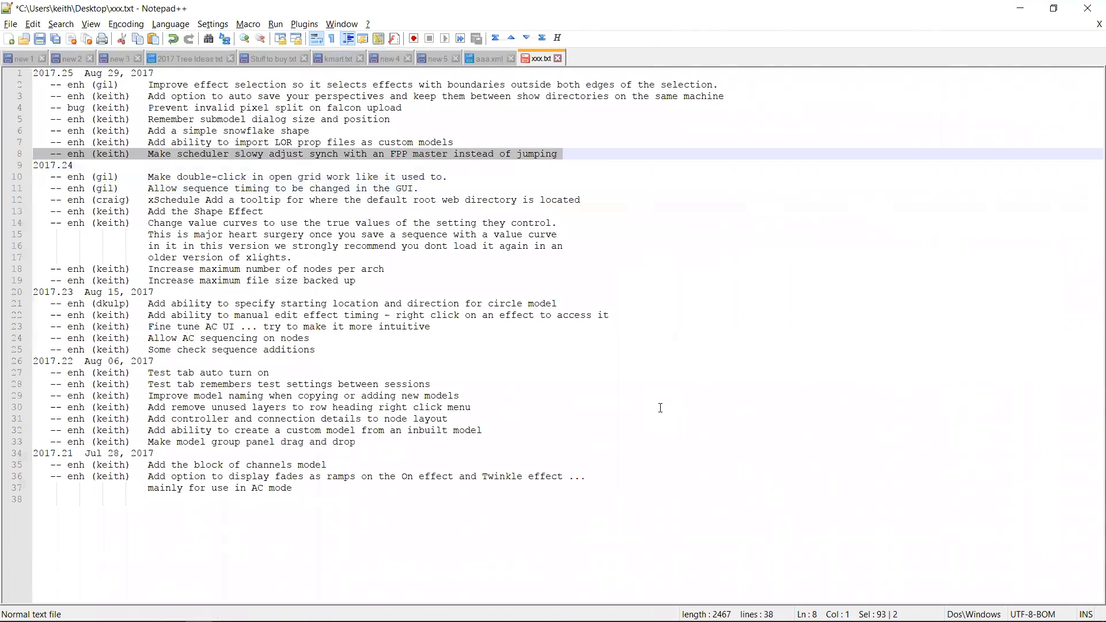
key("Down")
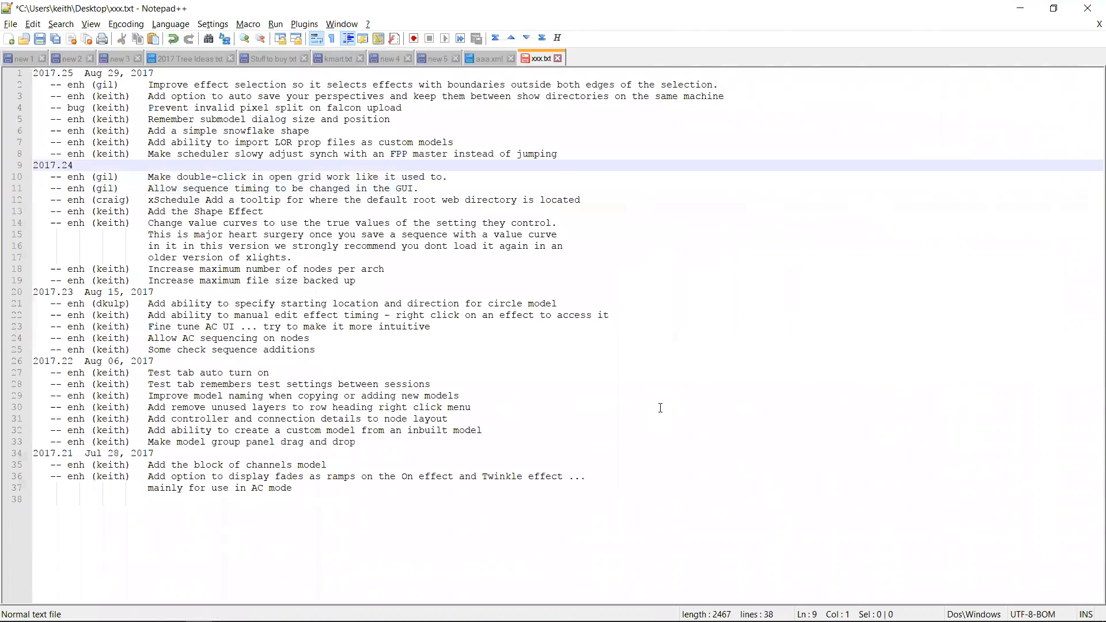
key("shift+Up")
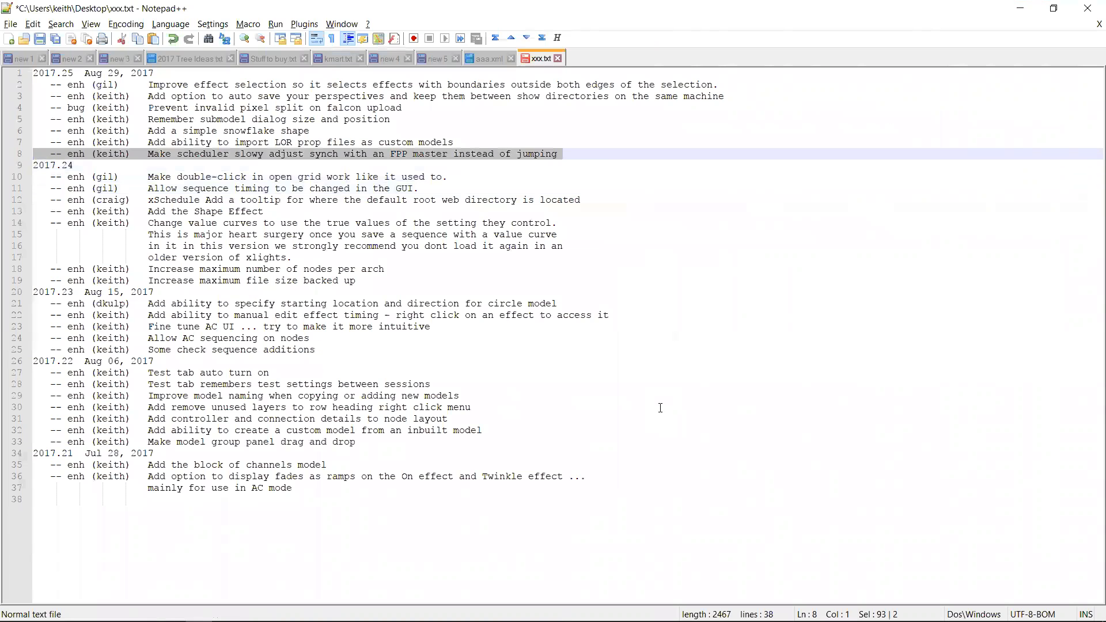
Step: Switch to xLights Scheduler and view its available modes, including FPP Remote, without changing the mode
key("alt+Tab")
key("alt+Tab")
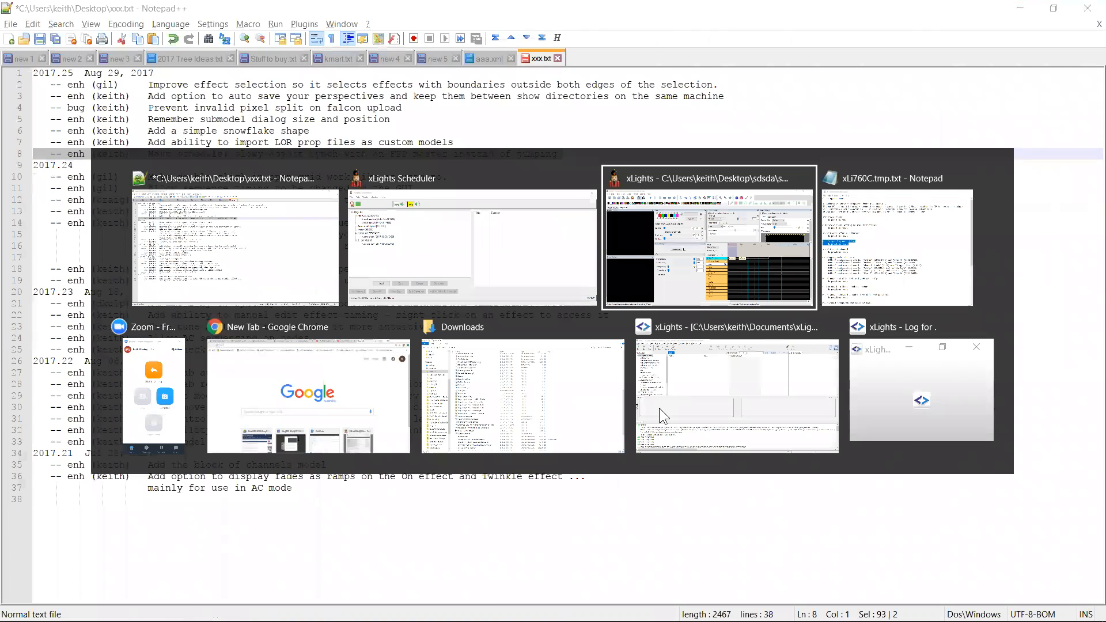
key("alt+shift+Tab")
left_click(253, 202)
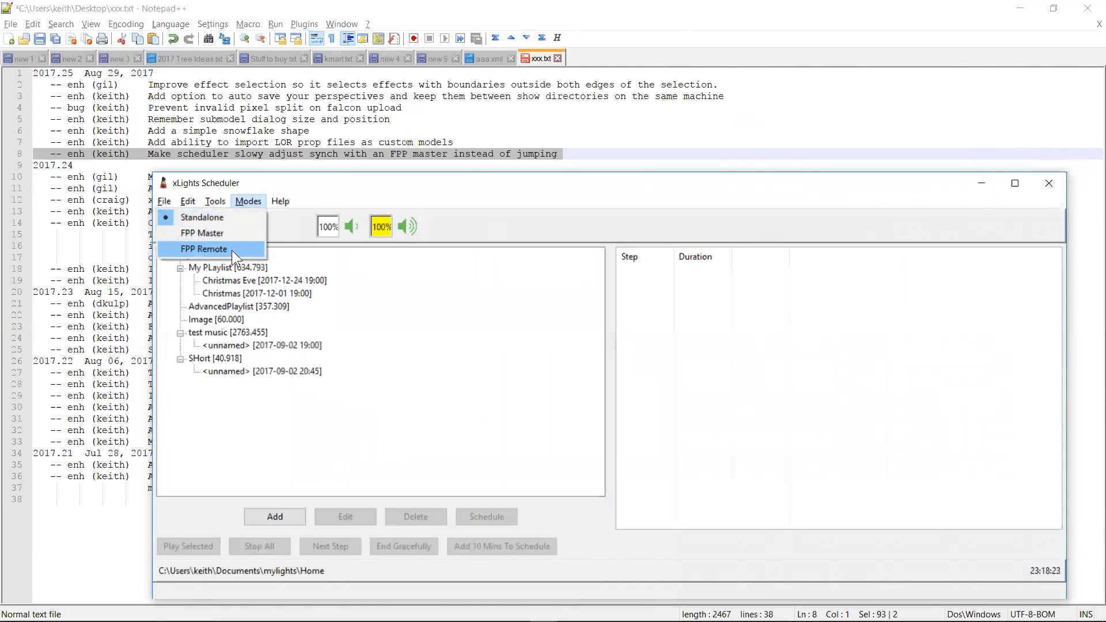
left_click(376, 399)
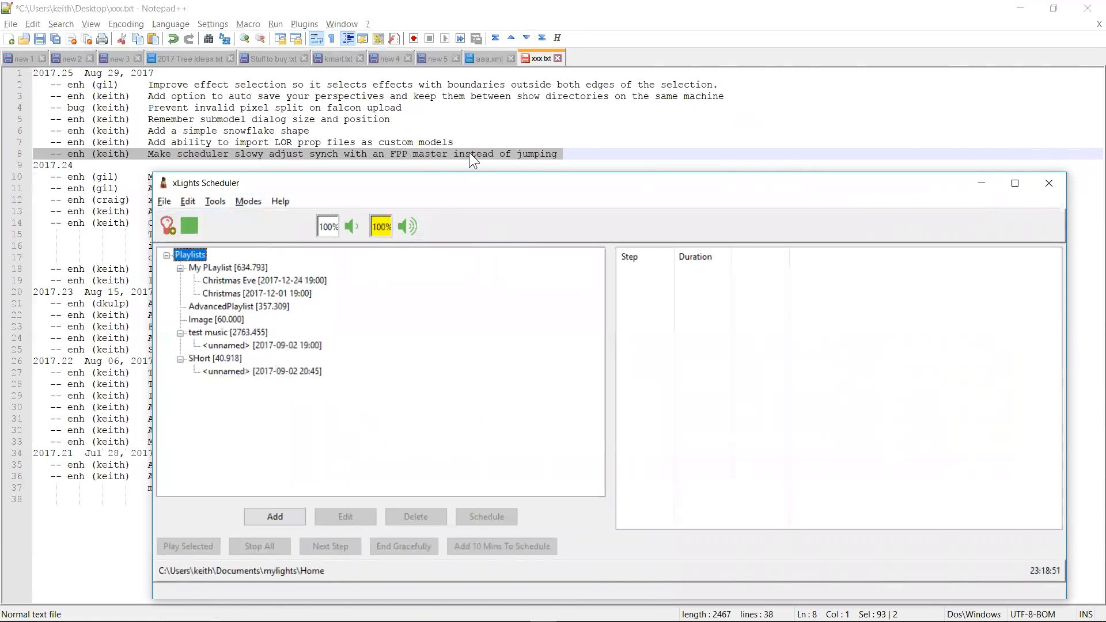
Step: Return to the Notepad++ release notes and highlight the line about importing LOR prop files as custom models
left_click(553, 153)
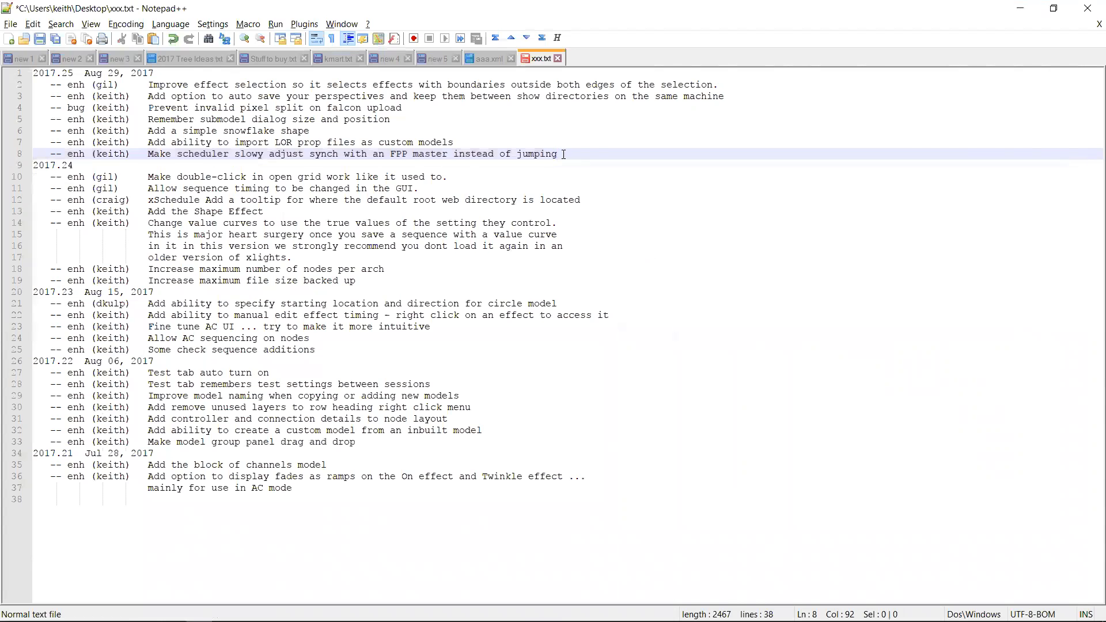
key("Right")
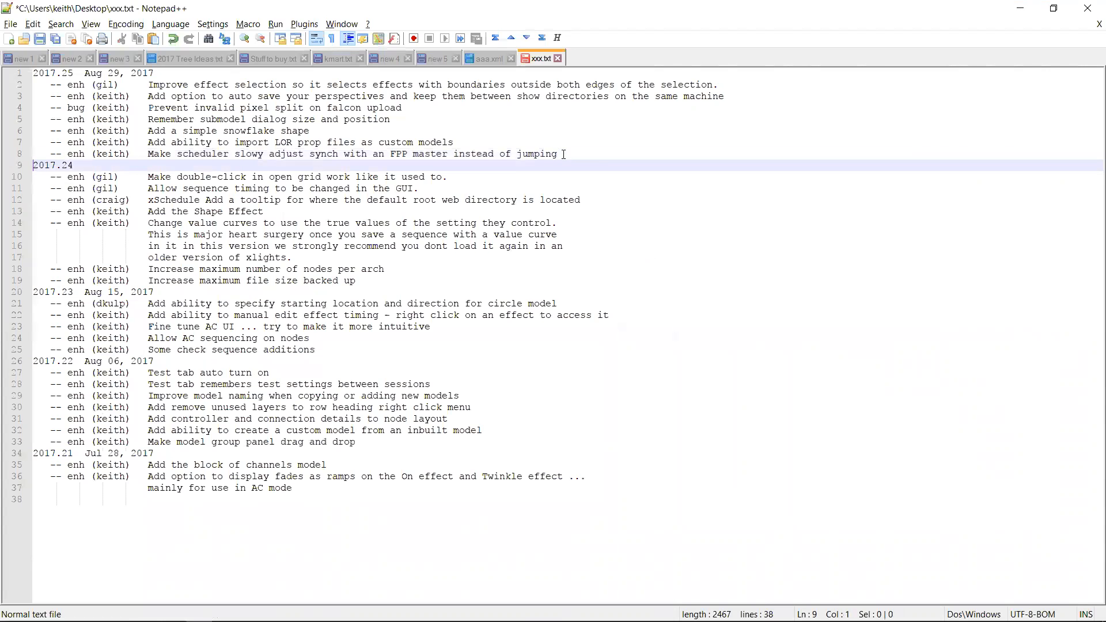
key("Up")
key("Up")
key("shift+Down")
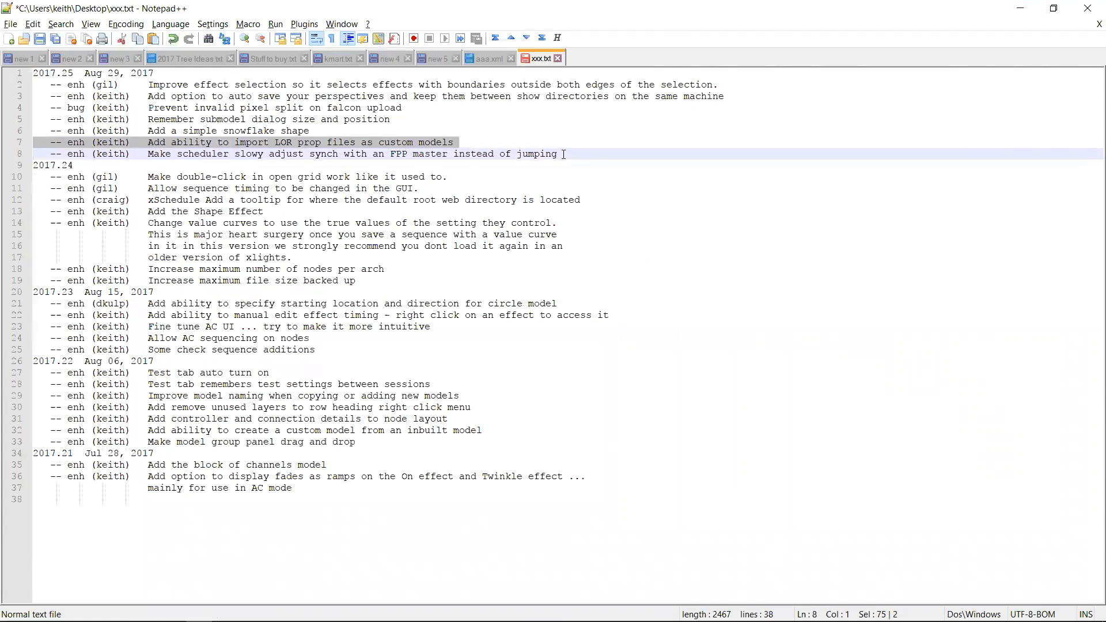
Step: Switch to the xLights main window and show the model layout
key("alt+Tab")
key("alt+Tab")
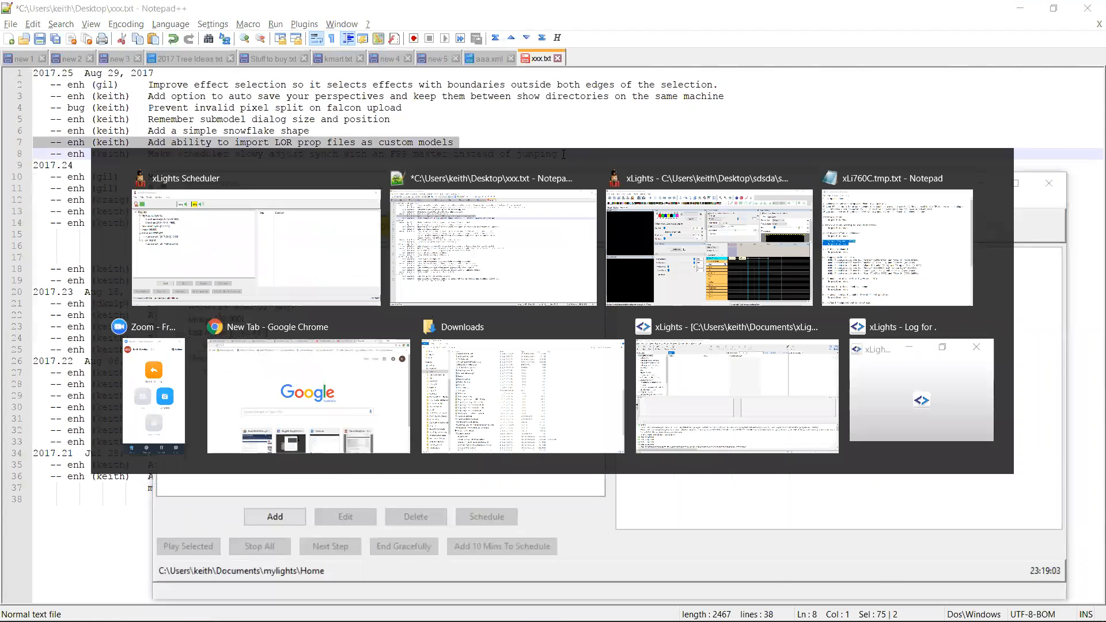
key("alt+Tab")
key("alt+Tab")
key("alt+Tab")
key("alt+Tab")
key("alt+Tab")
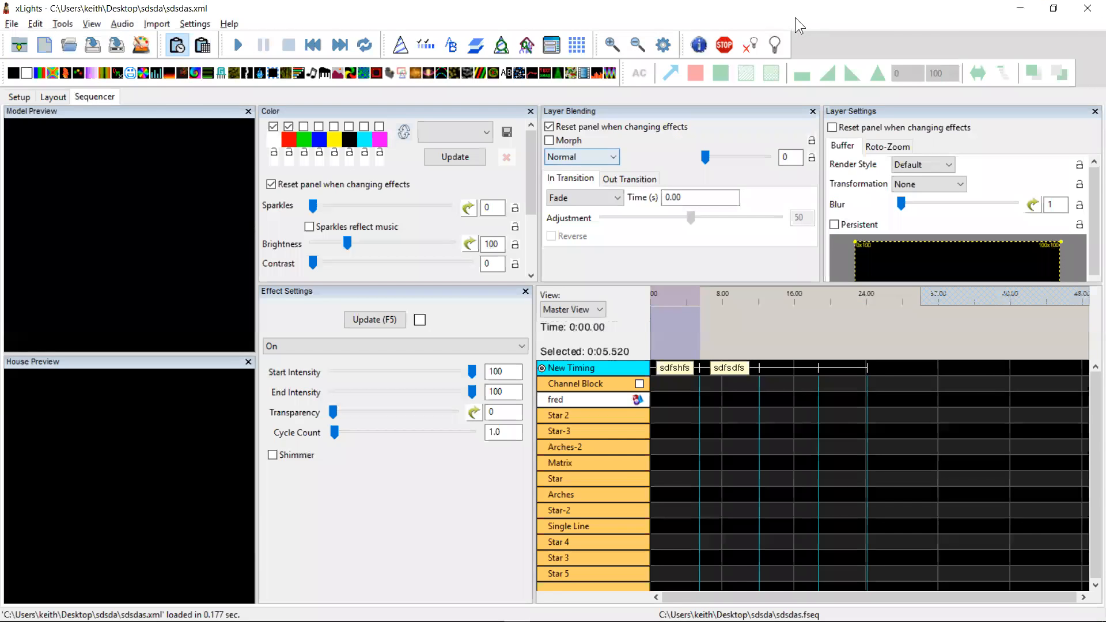
left_click(63, 96)
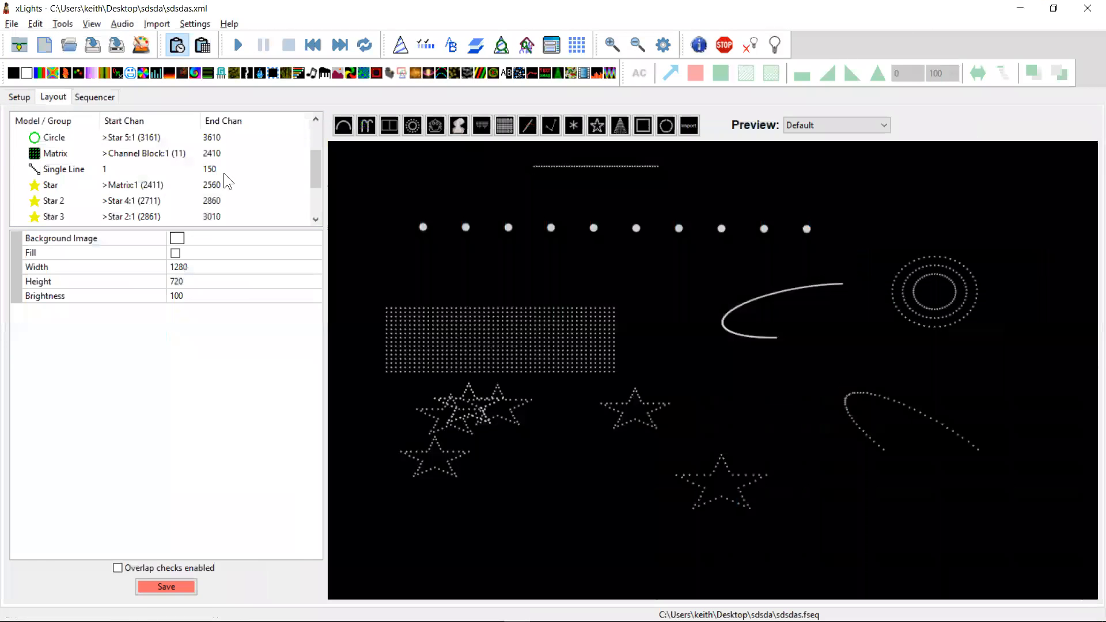
Step: Import the LOR prop file Prop - Large Bells - 1 Channel.lpf from Downloads and move the model above the concentric circles
left_click(689, 125)
left_click_drag(993, 393, 1037, 358)
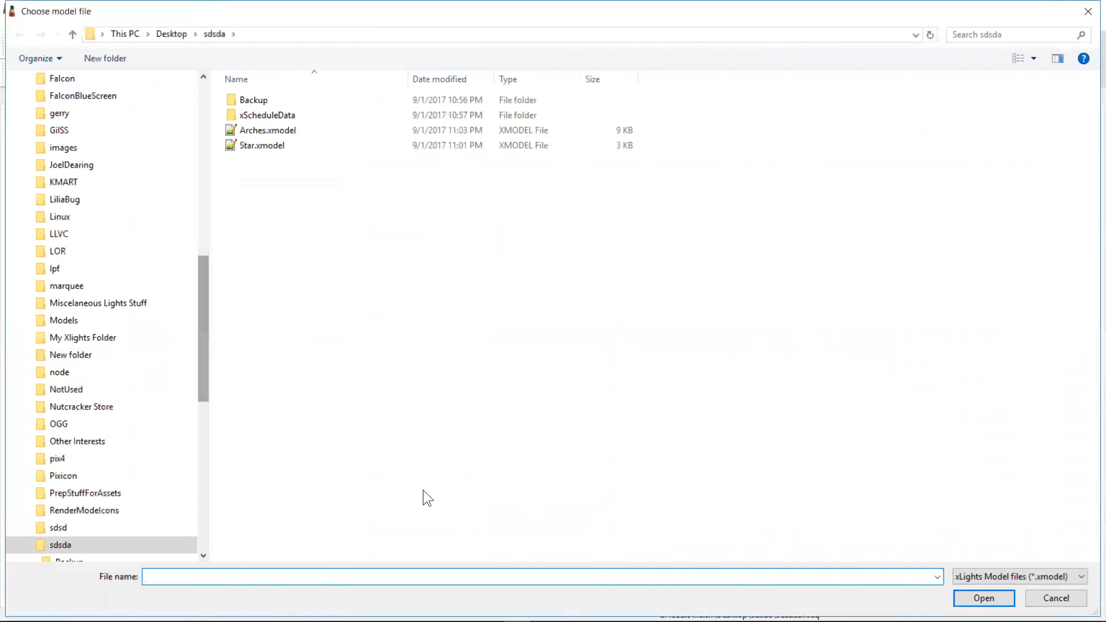
left_click(1059, 578)
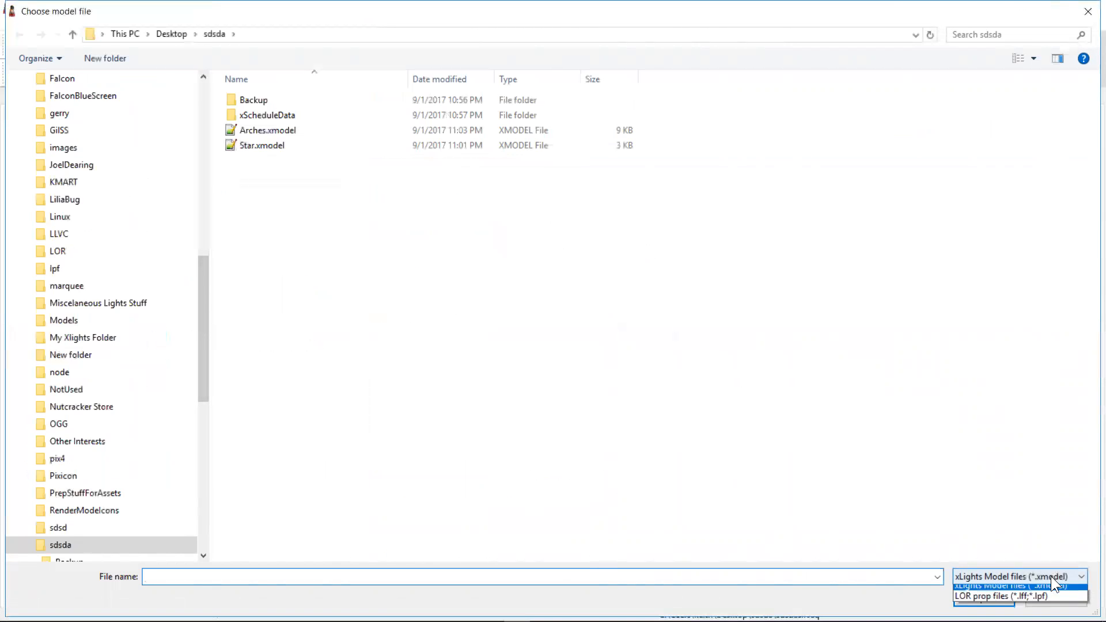
left_click(1022, 603)
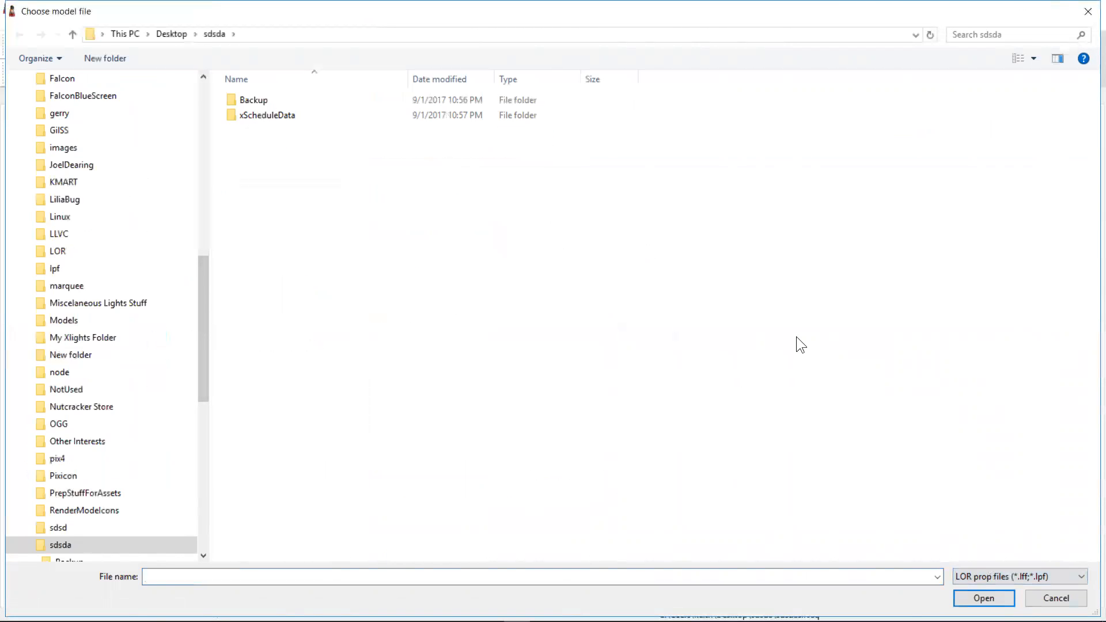
left_click_drag(200, 281, 177, 84)
left_click(73, 125)
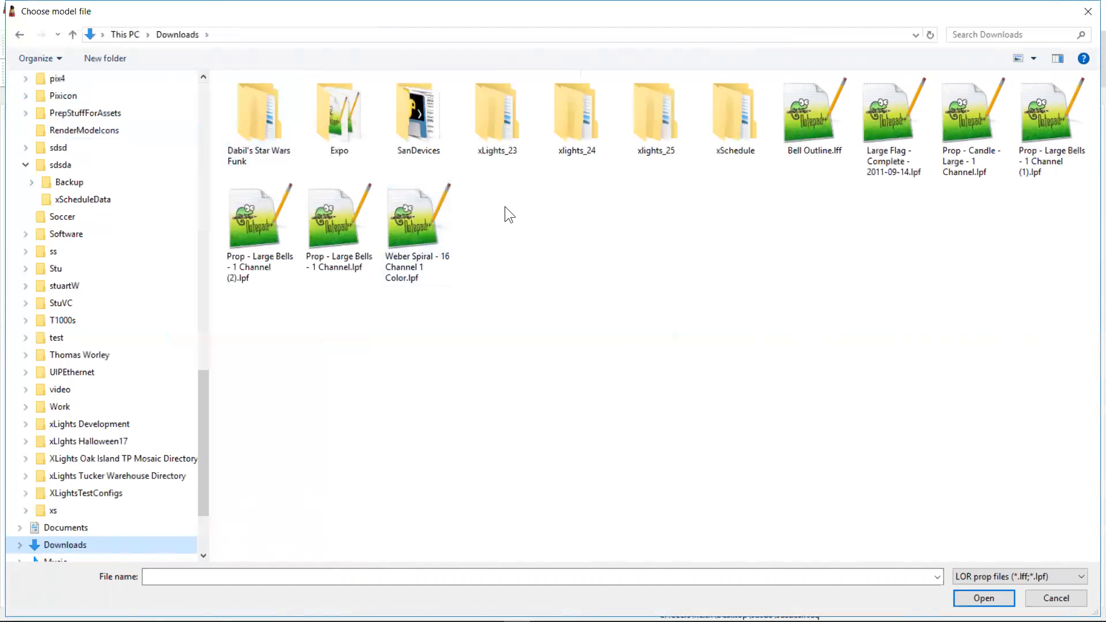
double_click(341, 224)
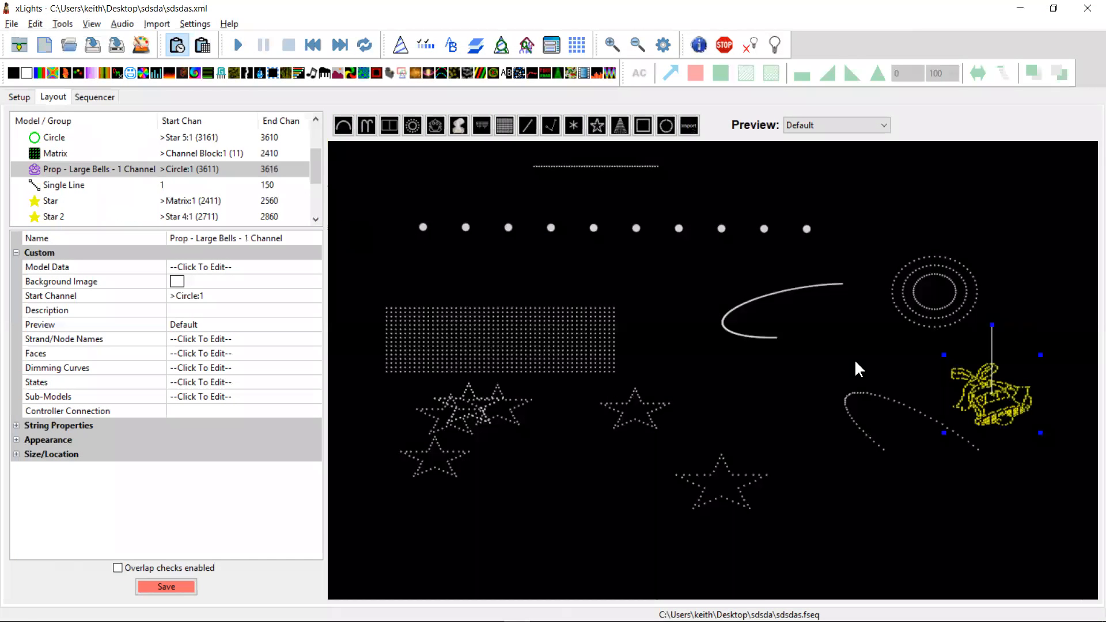
left_click_drag(990, 403, 1010, 213)
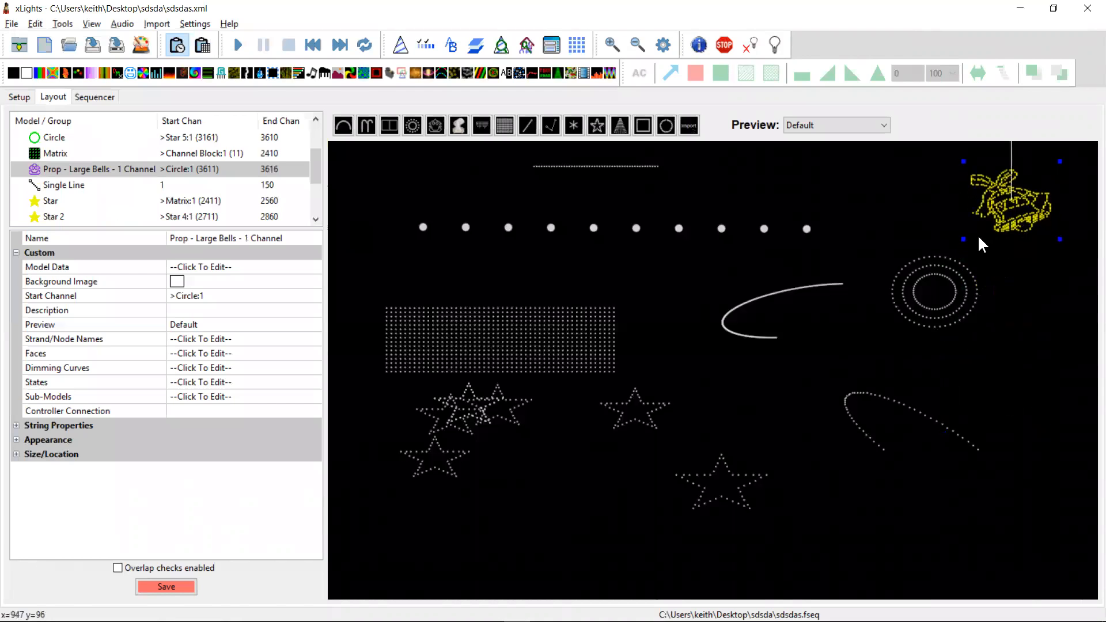
Step: Examine the node grid in the imported bells' custom model data, and accept it without edits
left_click(308, 263)
left_click(310, 264)
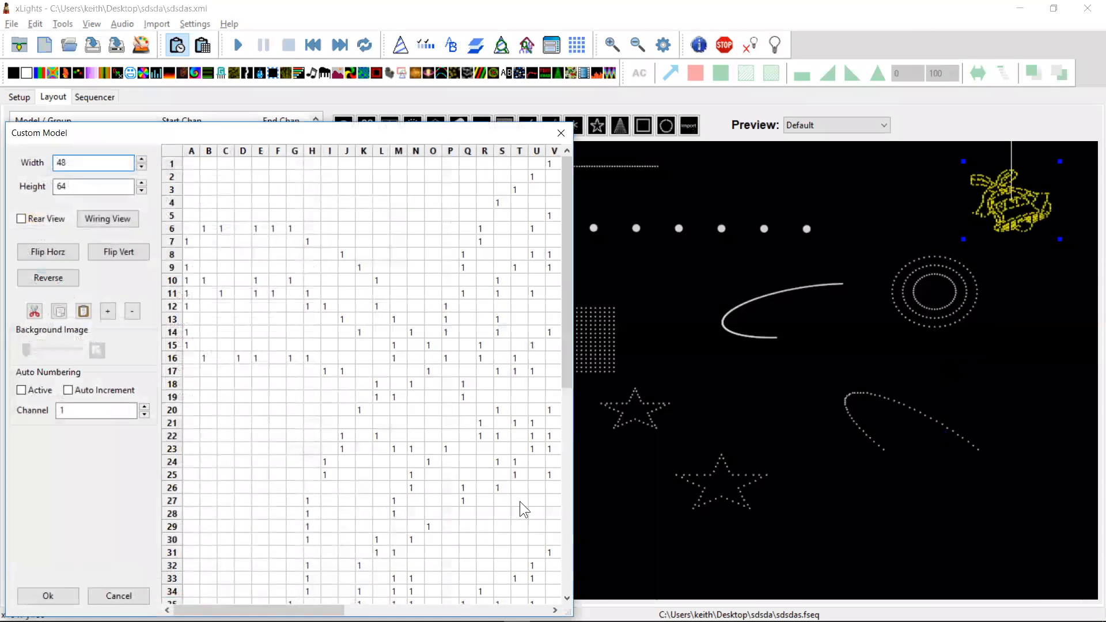
mouse_move(568, 328)
left_mouse_down()
mouse_move(572, 500)
mouse_move(583, 344)
mouse_move(572, 559)
mouse_move(585, 322)
mouse_move(572, 527)
mouse_move(572, 346)
left_mouse_up()
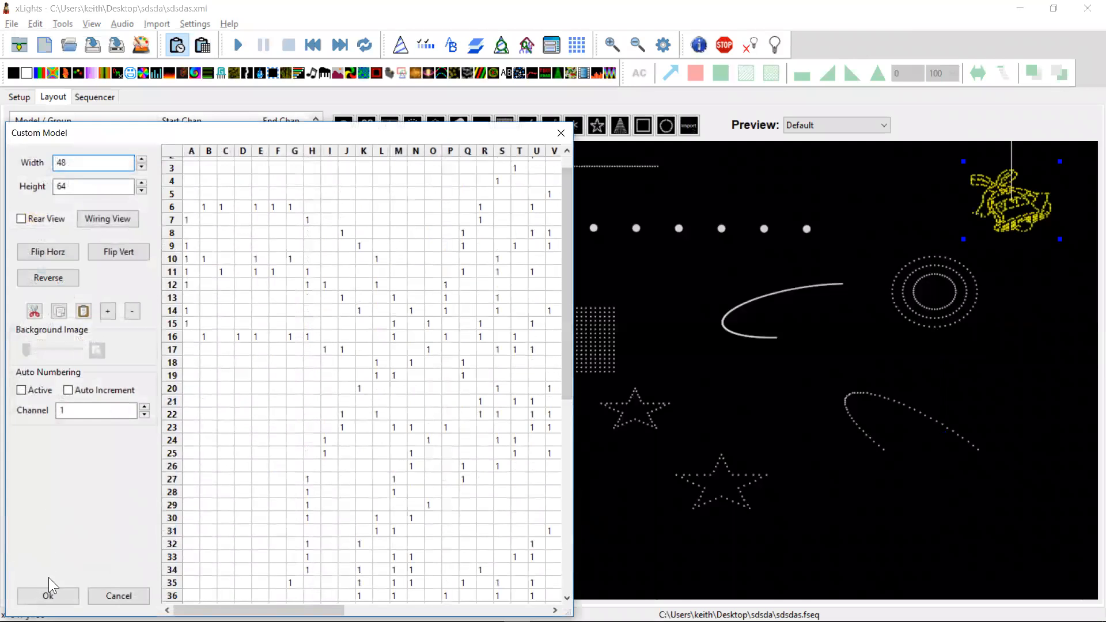
left_click(46, 597)
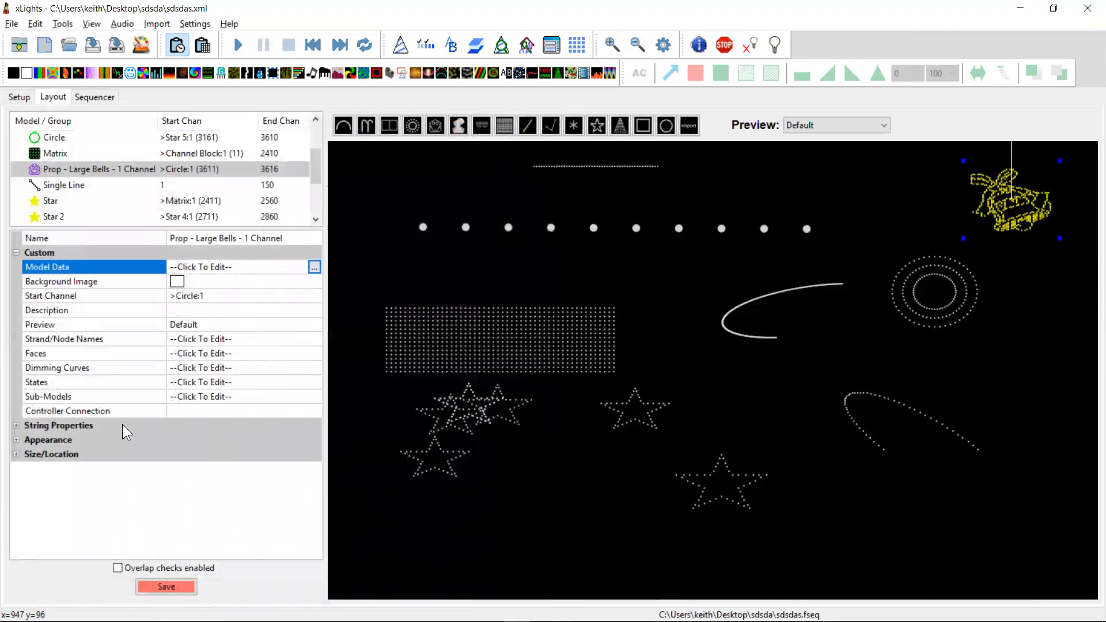
Step: Set the bells model's string type to Single Color and its start channel to 45
left_click(16, 424)
left_click(212, 436)
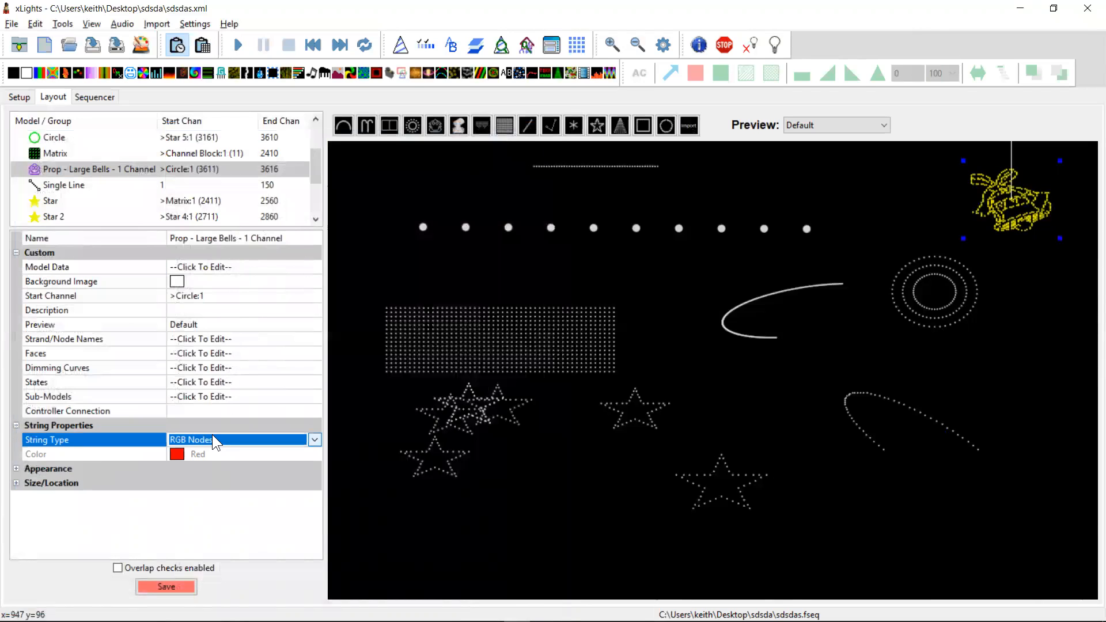
left_click(212, 436)
left_click(204, 577)
left_click(214, 295)
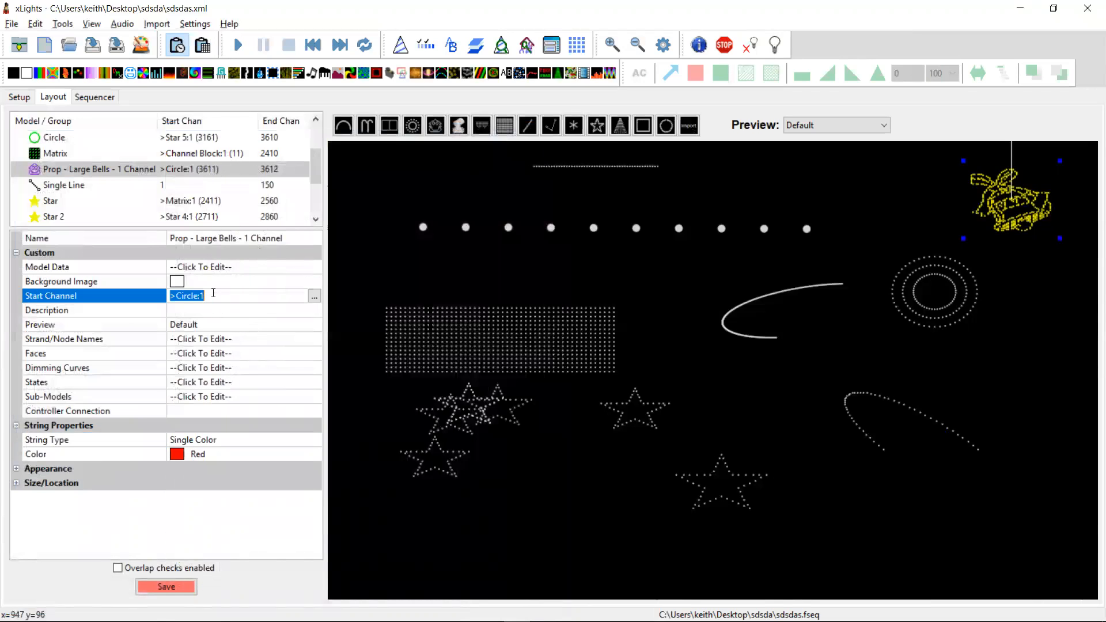
type("45")
key("Return")
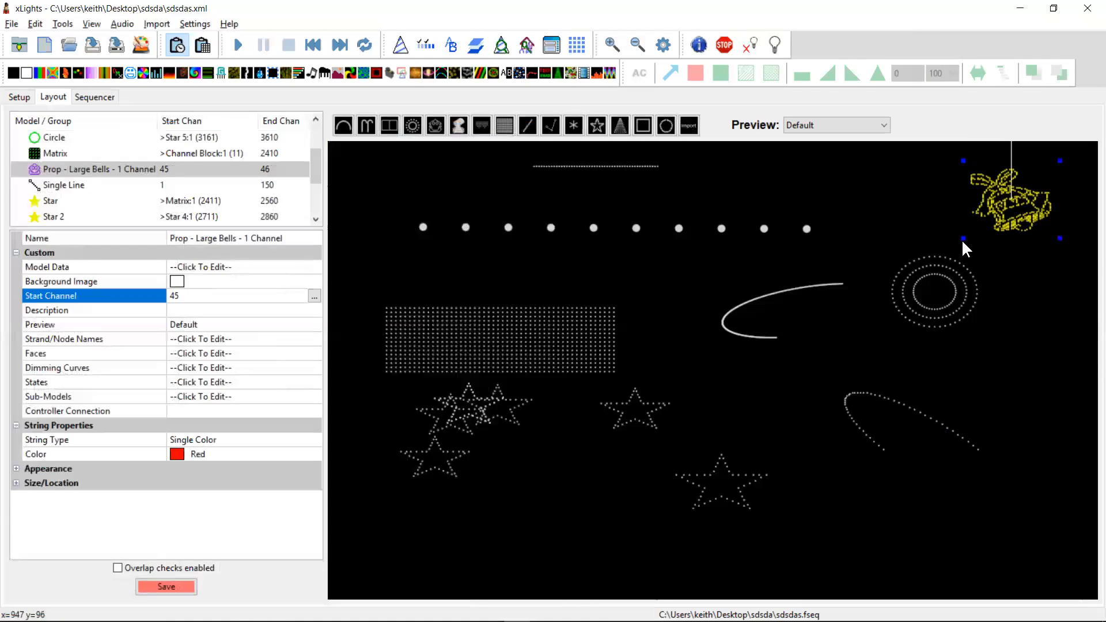
Step: Make the bells model slightly narrower and taller in the preview, and review its custom model data once more
mouse_move(964, 239)
left_mouse_down()
mouse_move(984, 240)
mouse_move(972, 240)
left_mouse_up()
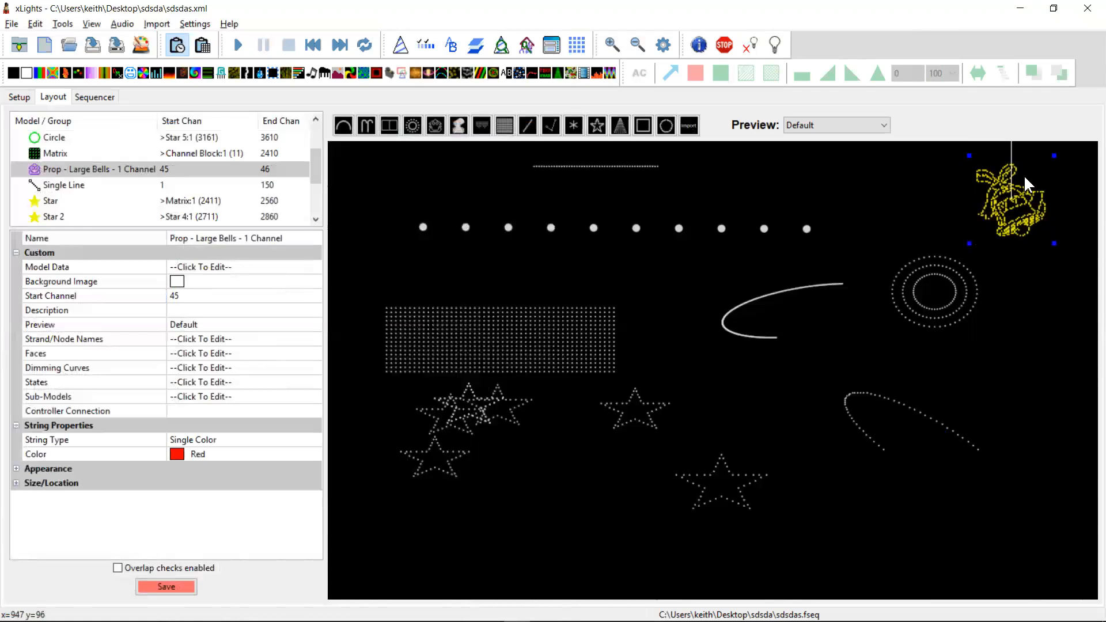
left_click(271, 263)
left_click(312, 267)
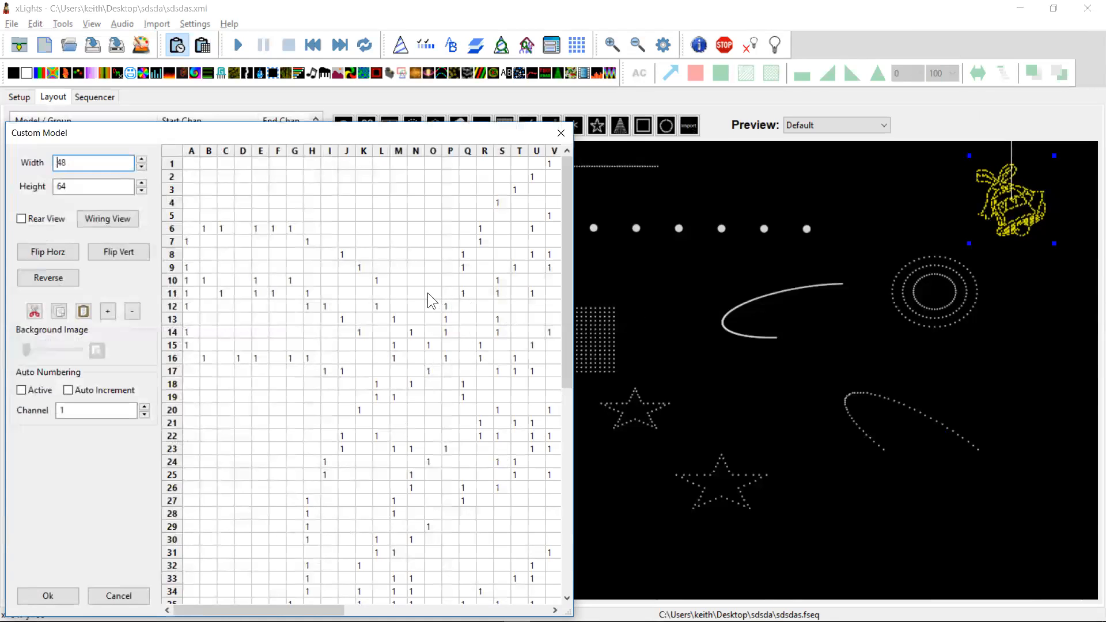
left_click(562, 136)
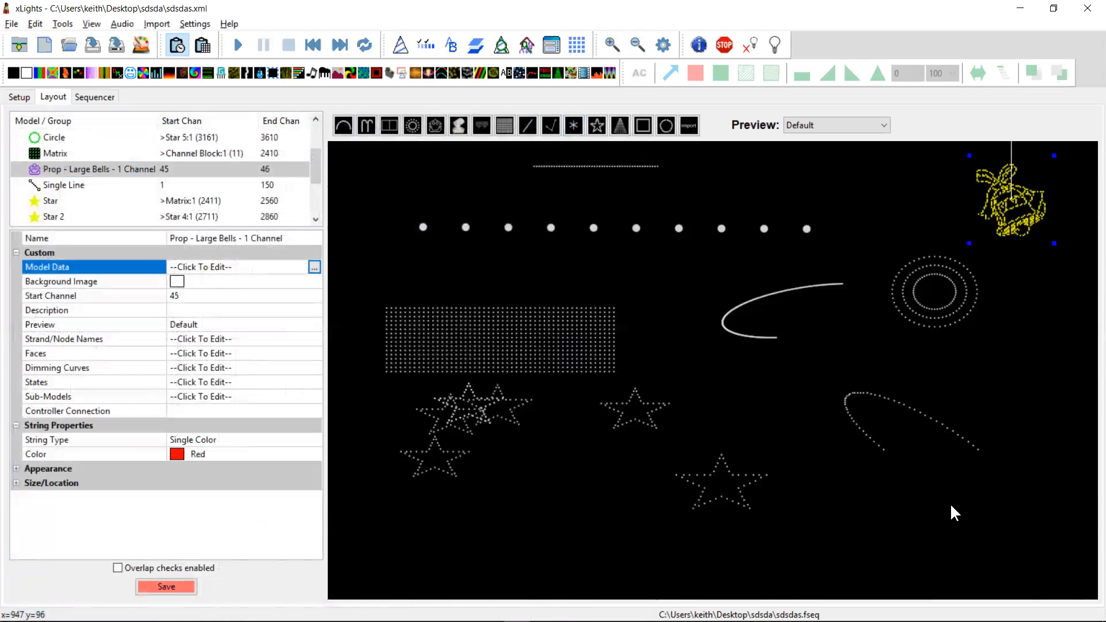
Step: Highlight the simple snowflake shape line in the Notepad++ release notes and return to the xLights layout
key("alt+Tab")
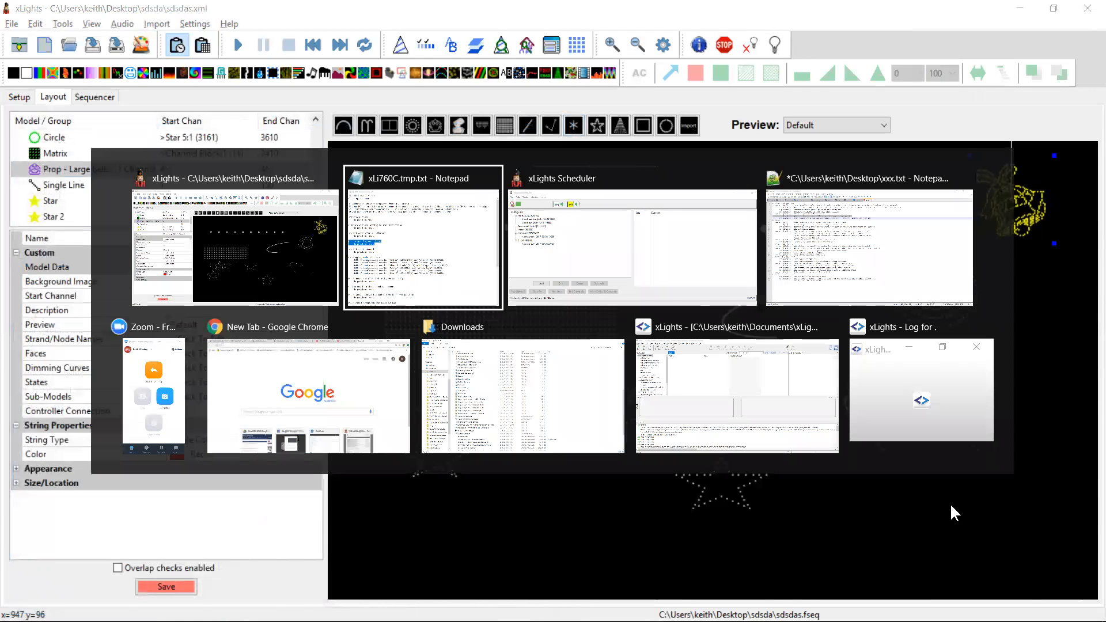
key("alt+Tab")
key("alt+Tab")
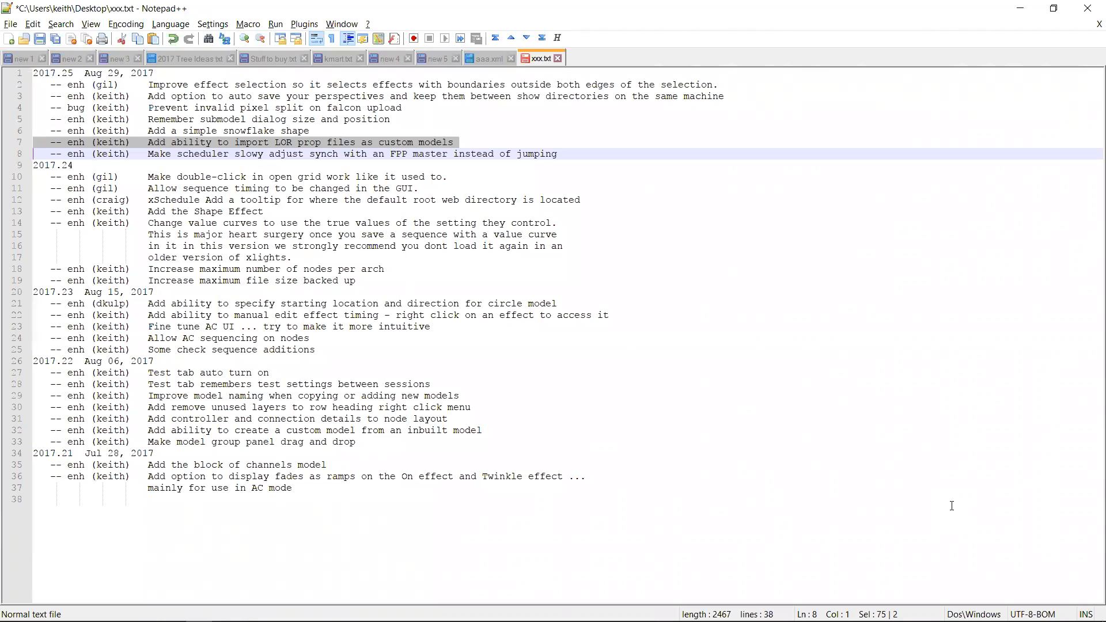
key("Up")
key("shift+Up")
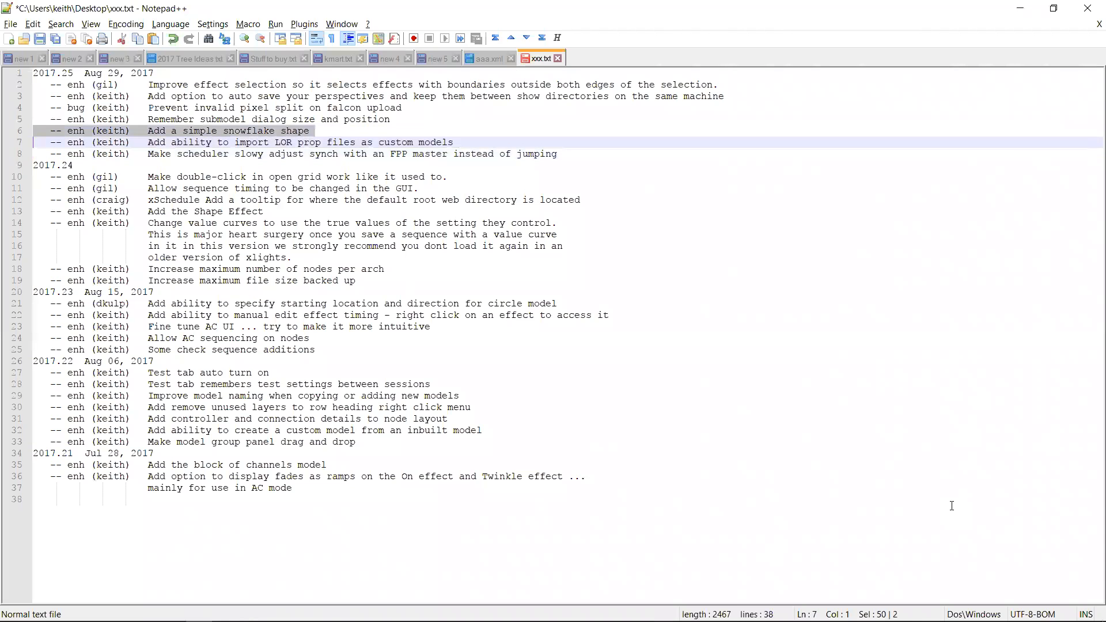
key("alt+Tab")
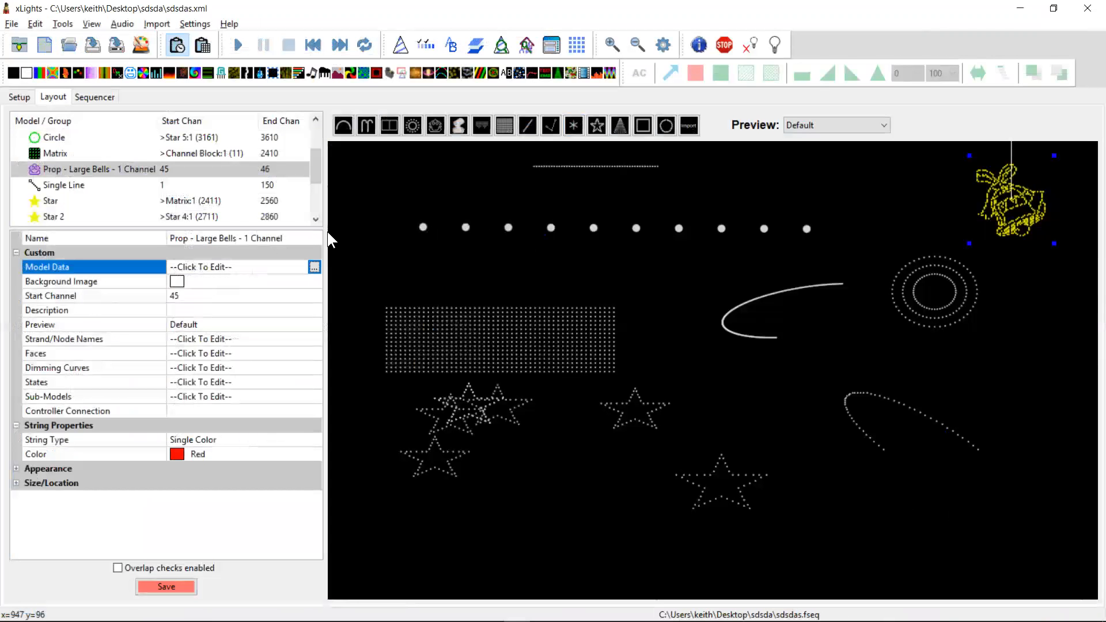
Step: Add a Shape effect to the Matrix row in the sequencer, ending at 18.640 seconds, and set its object to Snowflake
left_click(101, 95)
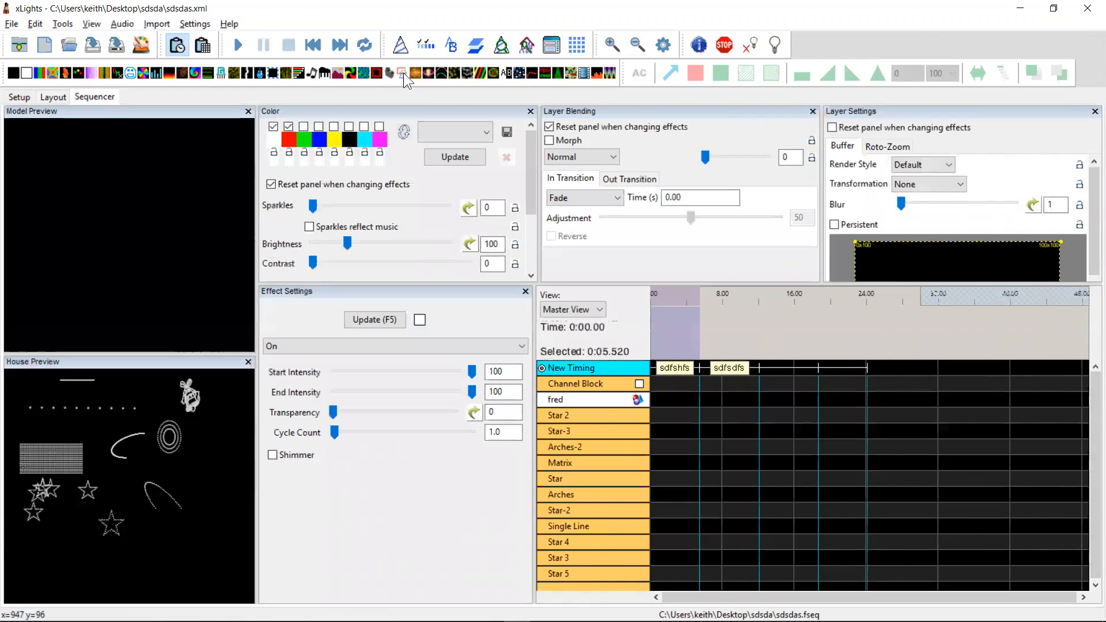
left_click_drag(401, 72, 819, 464)
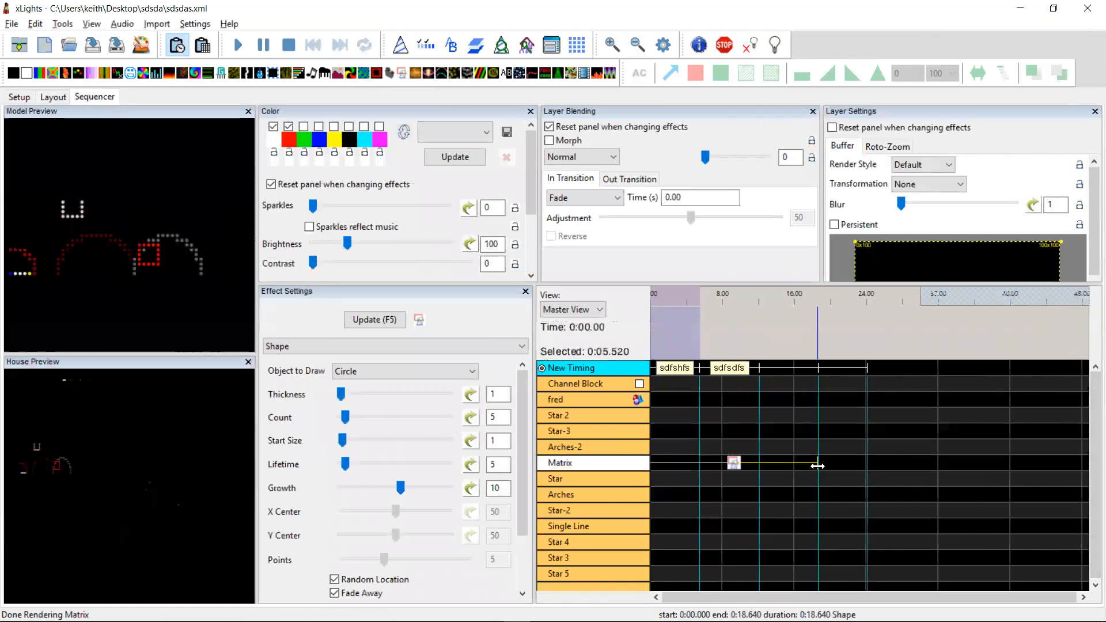
left_click(404, 371)
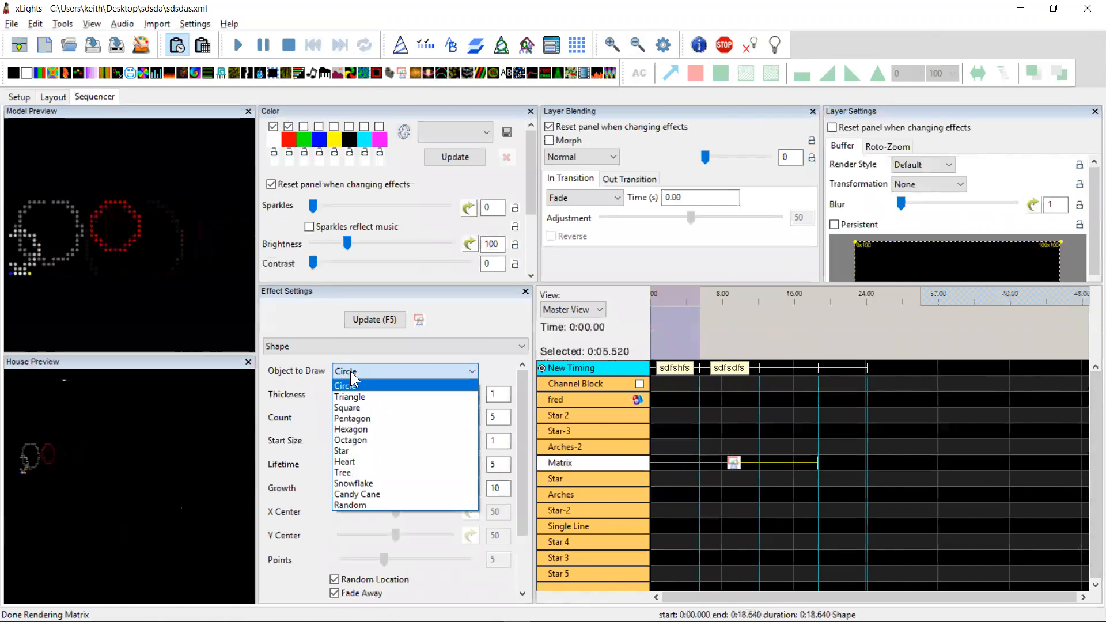
left_click(351, 484)
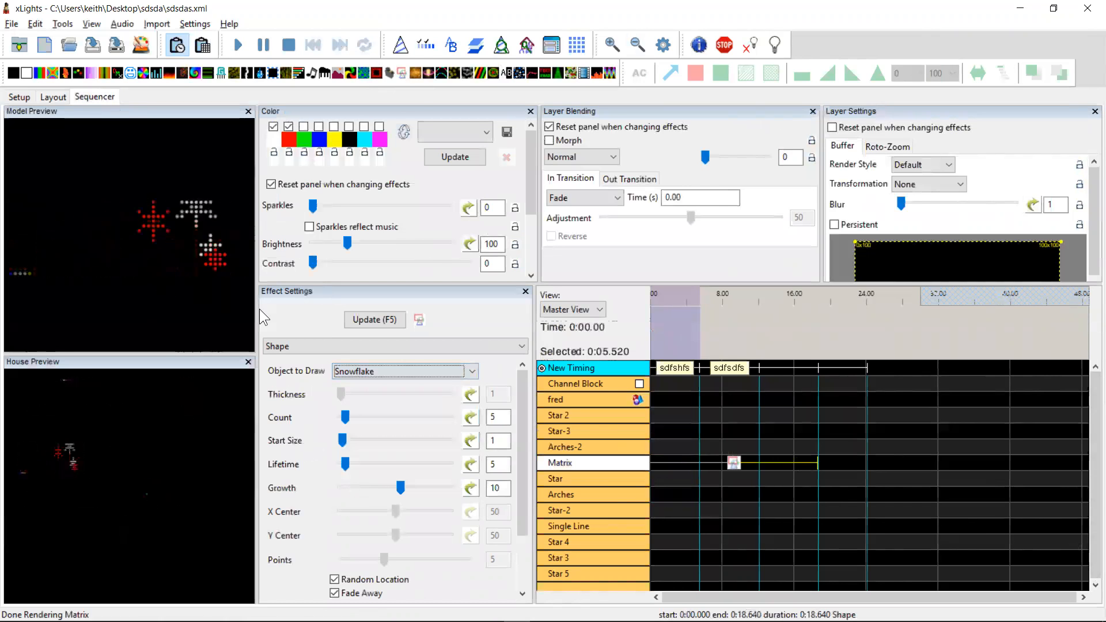
Step: Highlight the submodel dialog size and position line in the Notepad++ release notes and return to xLights
key("alt+Tab")
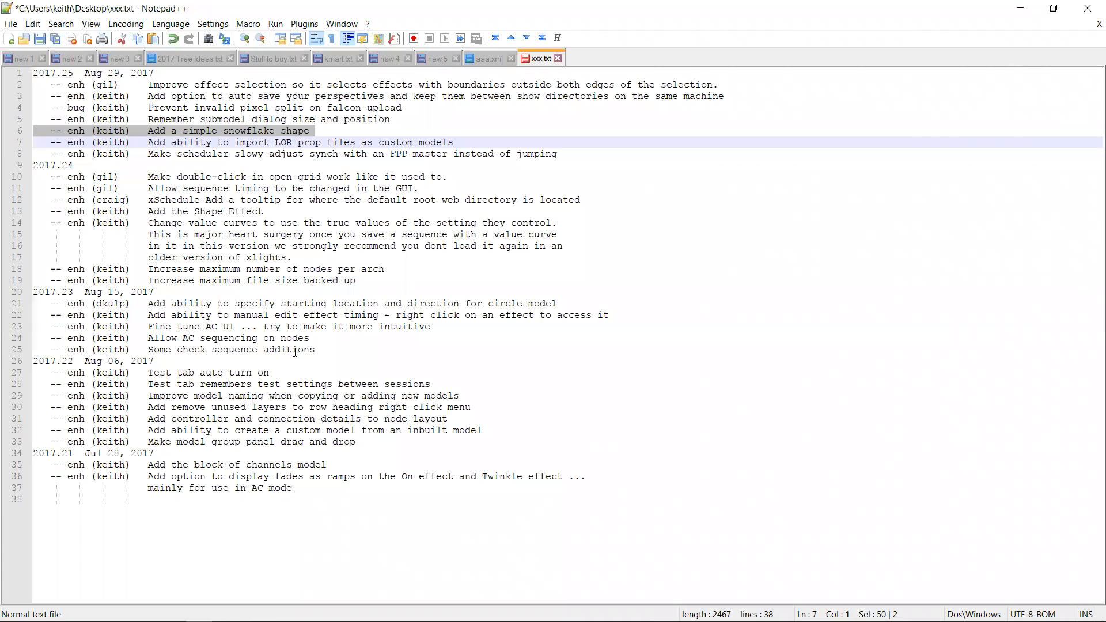
key("Up")
key("Up")
key("shift+Down")
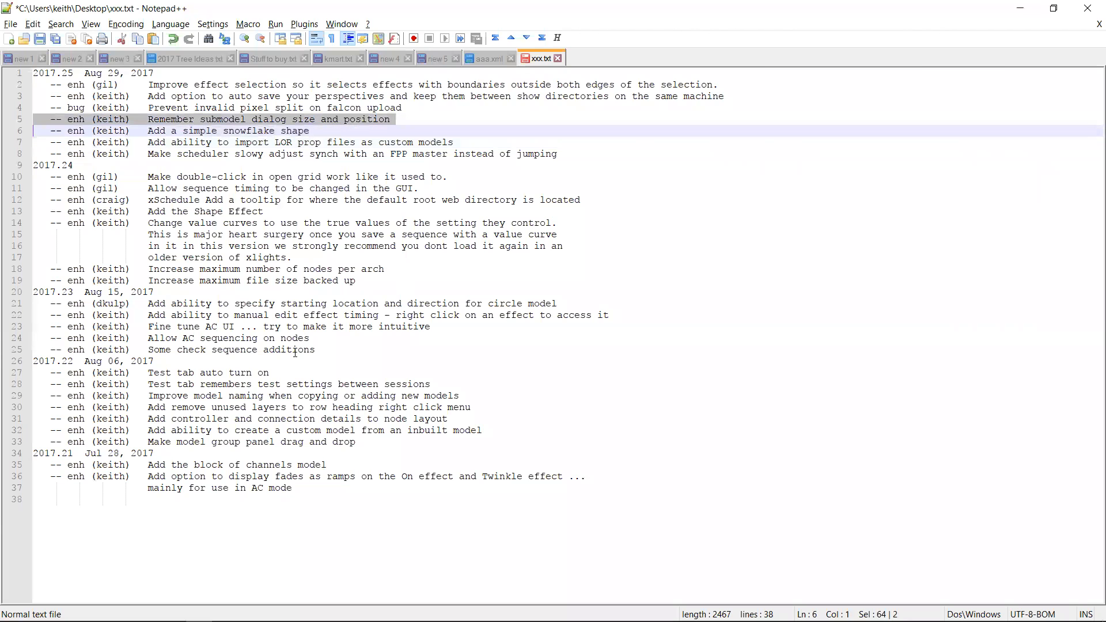
key("alt+Tab")
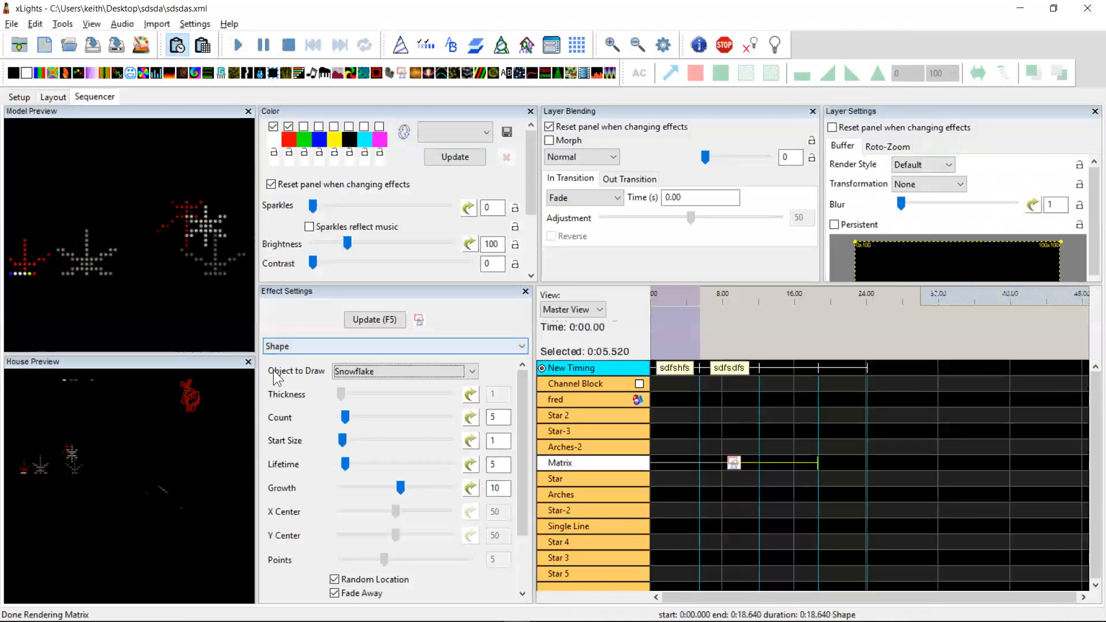
Step: View the Matrix model's Sub Models dialog from the layout, closing and reopening it without adding any submodel
left_click(62, 98)
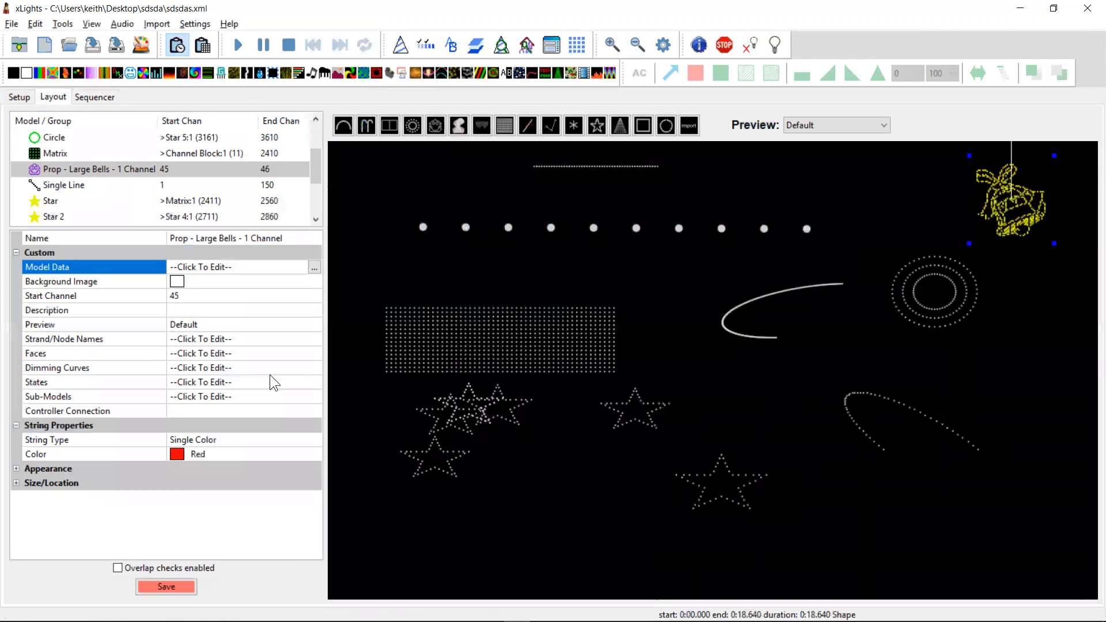
left_click(434, 355)
left_click(313, 452)
left_click(313, 453)
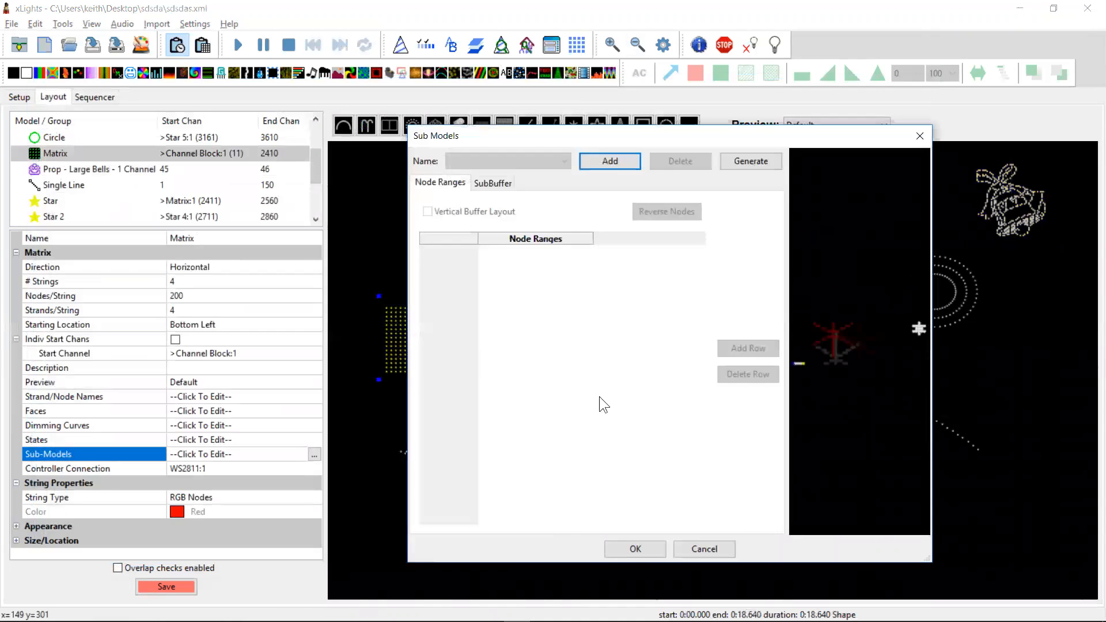
left_click(630, 546)
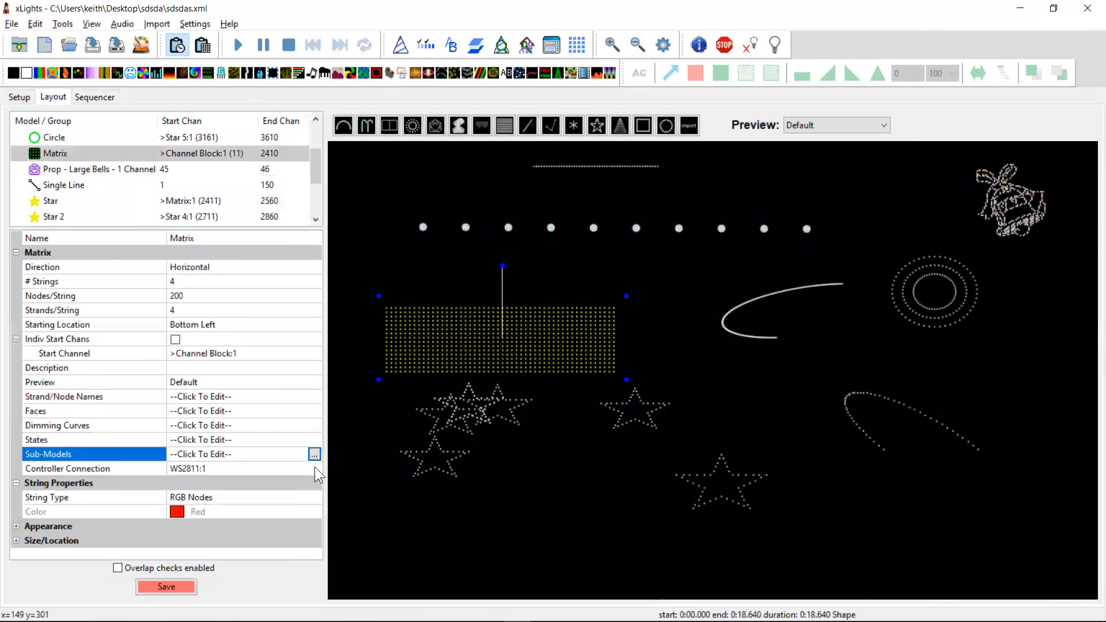
left_click(314, 454)
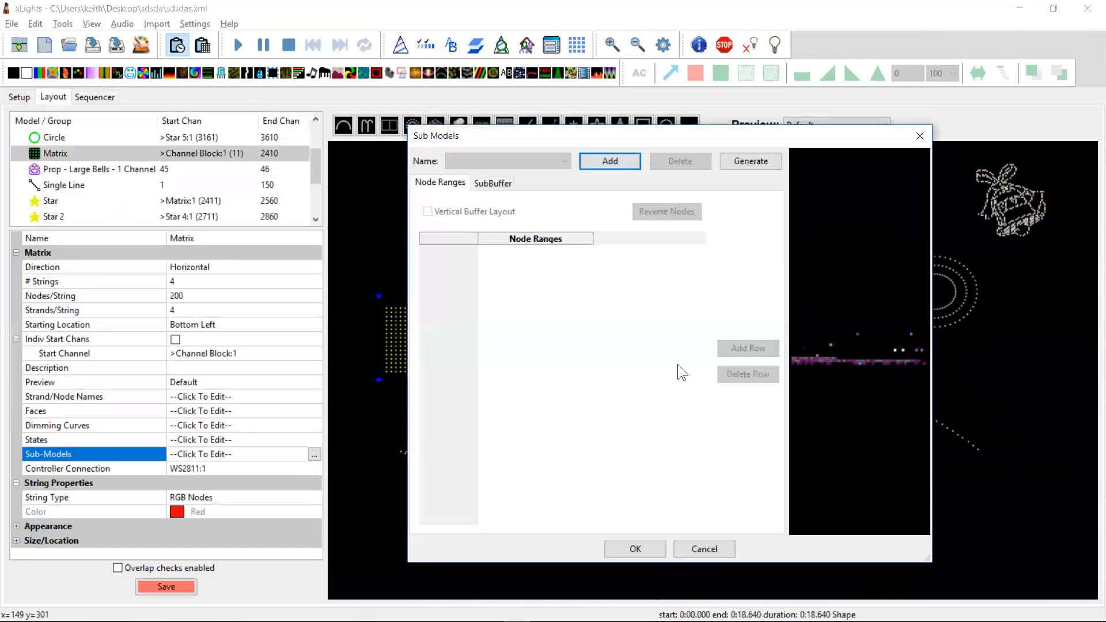
left_click(710, 548)
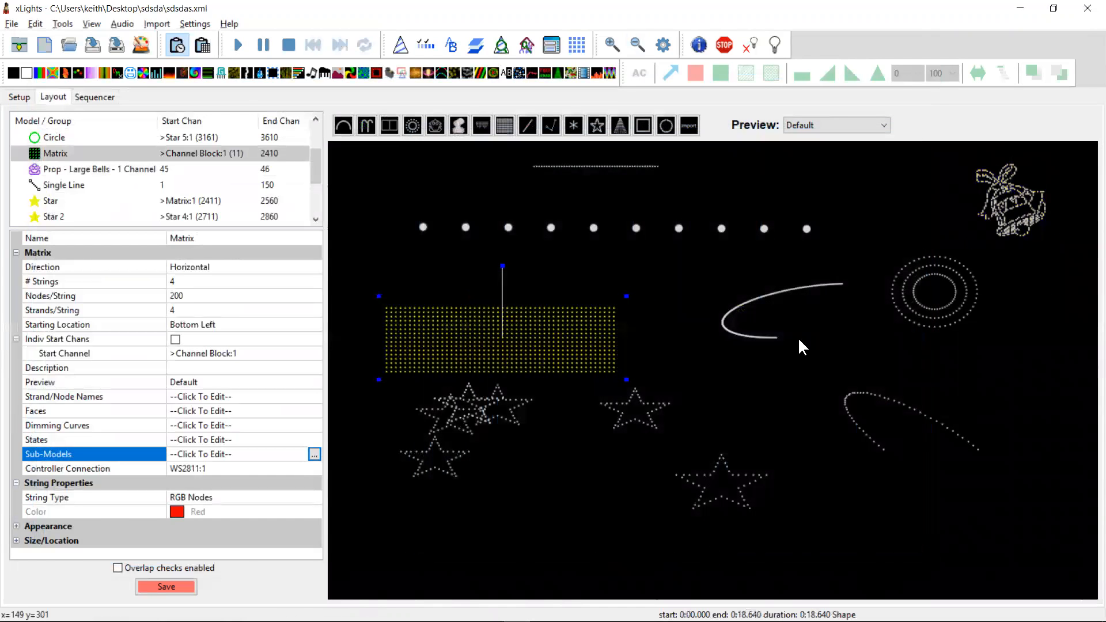
Step: View the Sub Models dialog of the Circle model and close it without changes
left_click(909, 316)
left_click(313, 454)
left_click(314, 454)
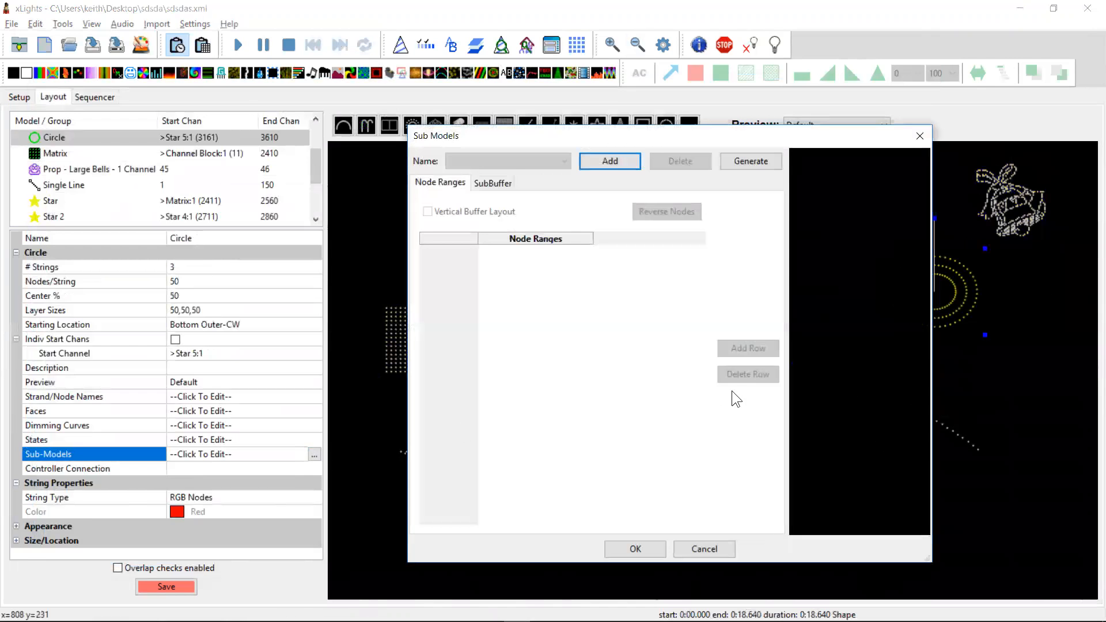
left_click(708, 550)
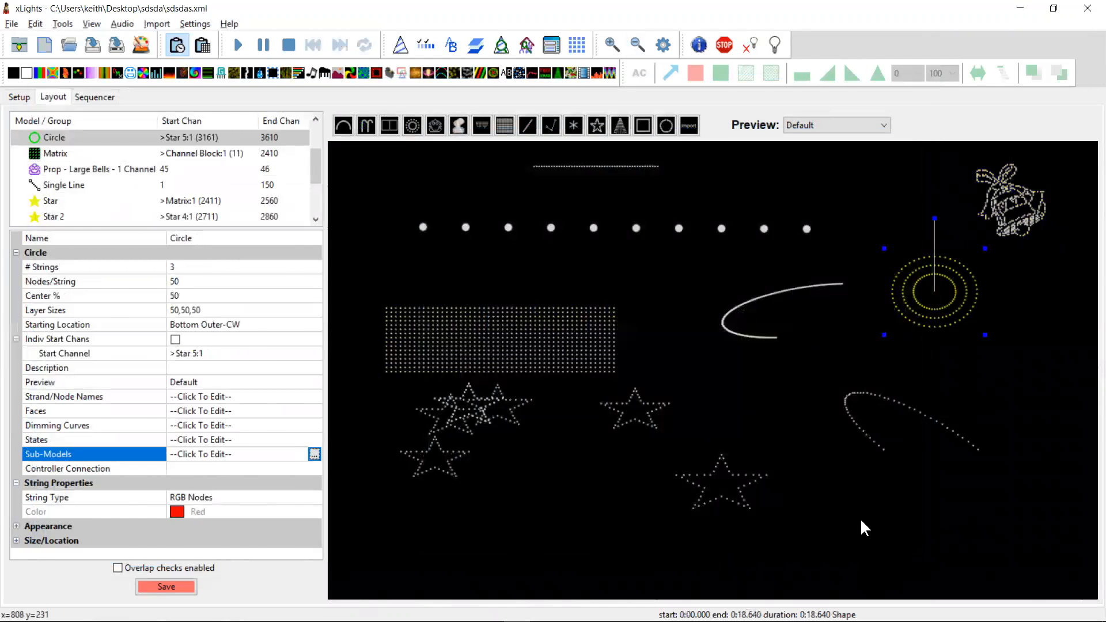
Step: Switch to Notepad++ and highlight the release note about preventing invalid pixel splits on Falcon upload
key("alt+Tab")
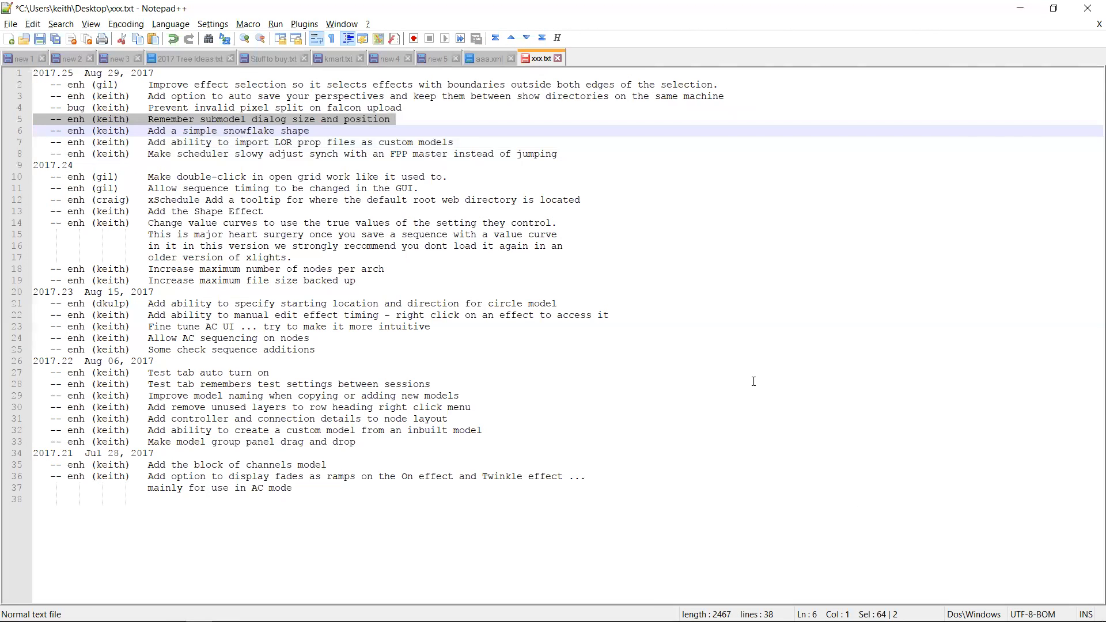
key("Up")
key("Up")
key("shift+Down")
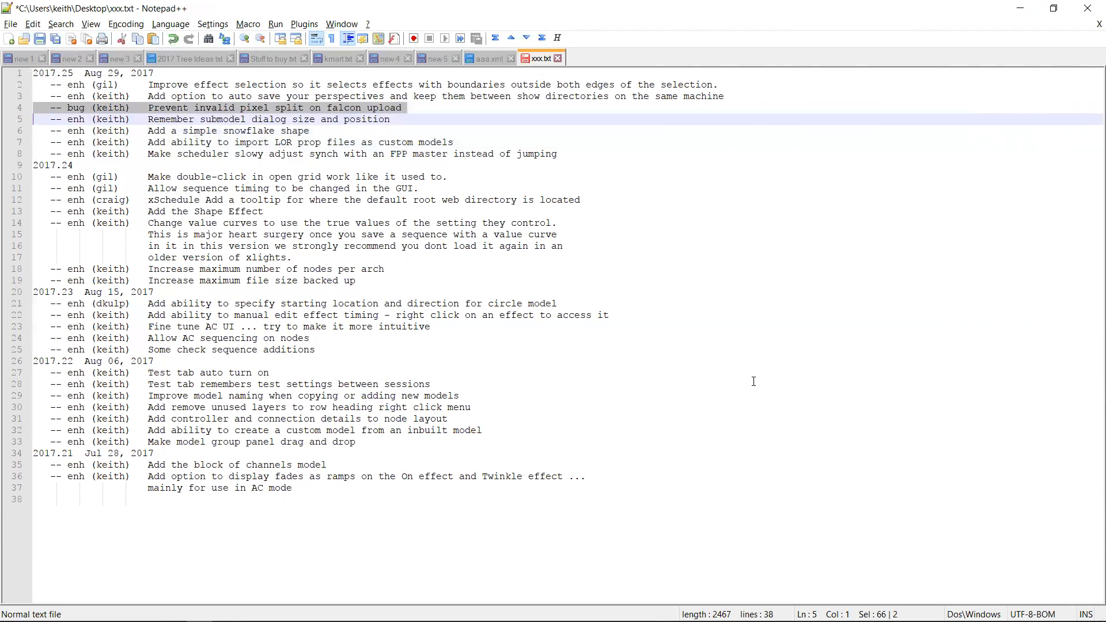
Step: Highlight the release note about auto saving perspectives and keeping them between show directories
key("Up")
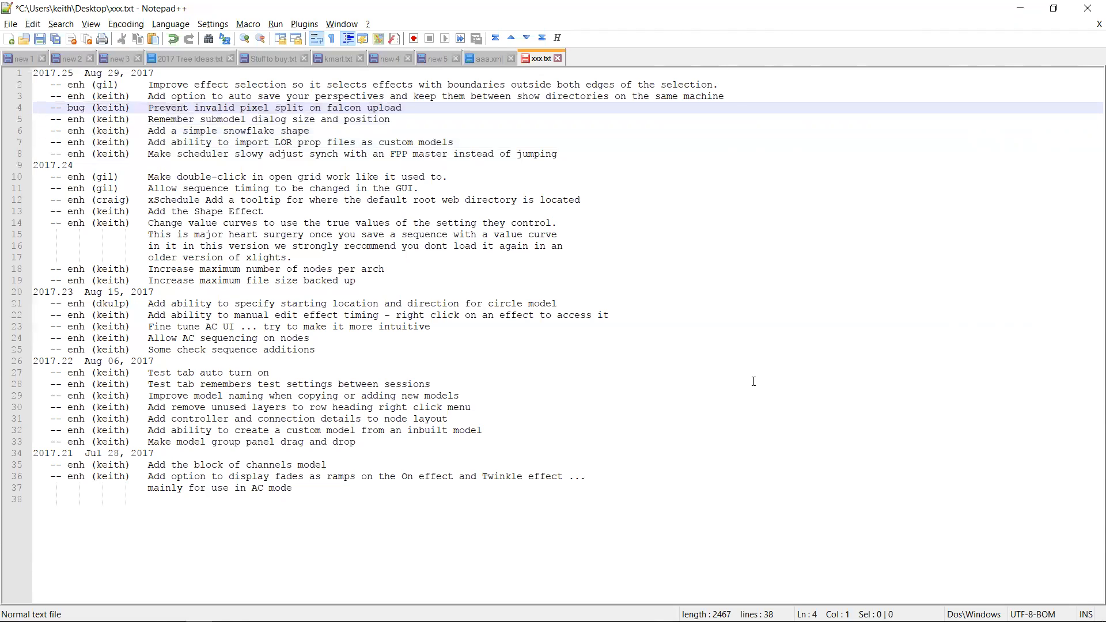
key("Up")
key("shift+Down")
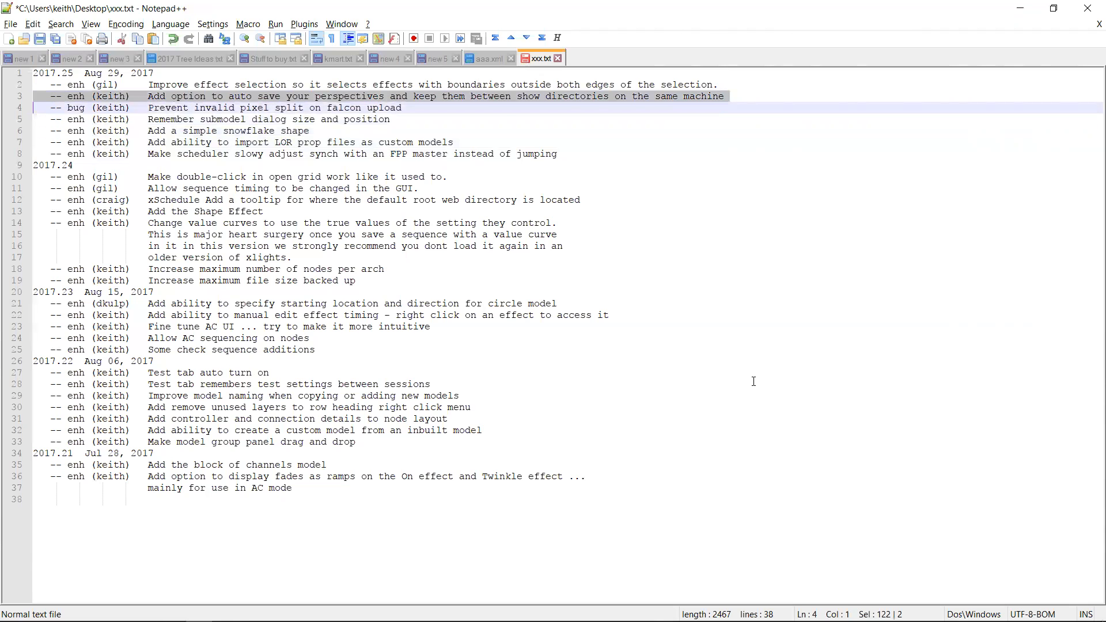
key("Down")
key("Up")
key("Up")
key("shift+Down")
Step: Highlight the release note about improved effect selection beyond both selection edges, and return to xLights
key("Down")
key("Up")
key("Up")
key("Up")
key("shift+Down")
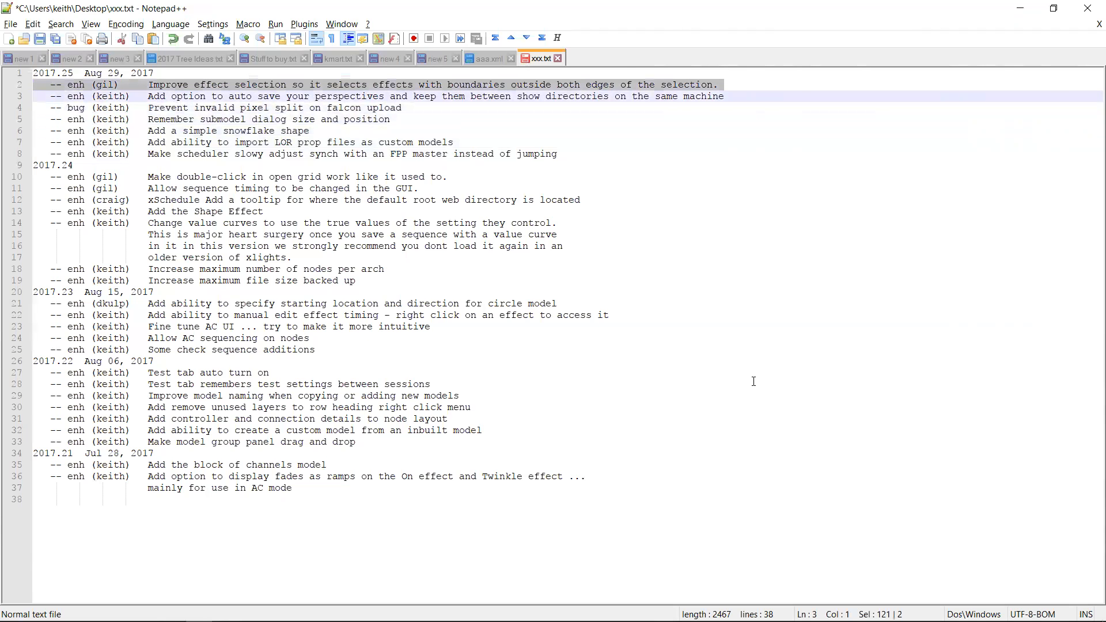
key("alt+Tab")
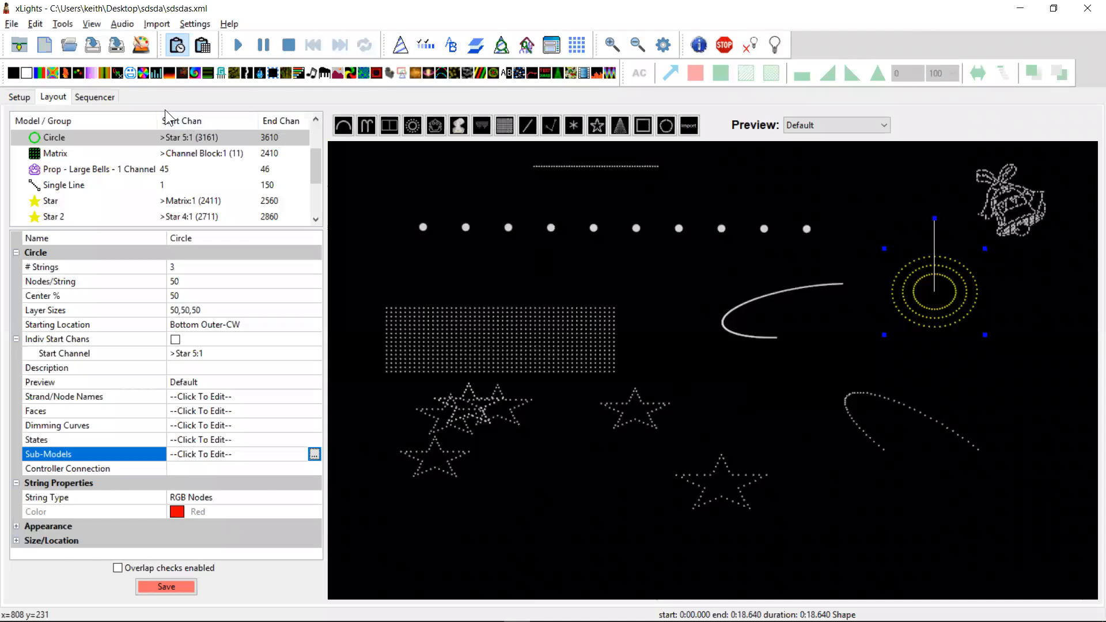
Step: Expand the Channel Block model's strands in the sequencer and deactivate the New Timing track
left_click(111, 97)
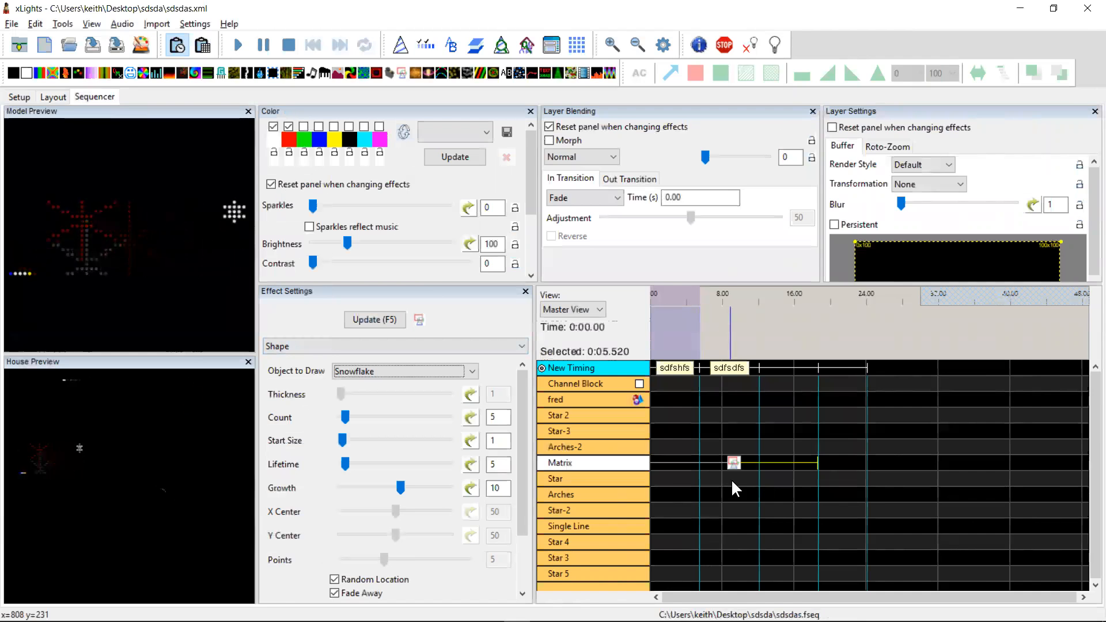
double_click(602, 381)
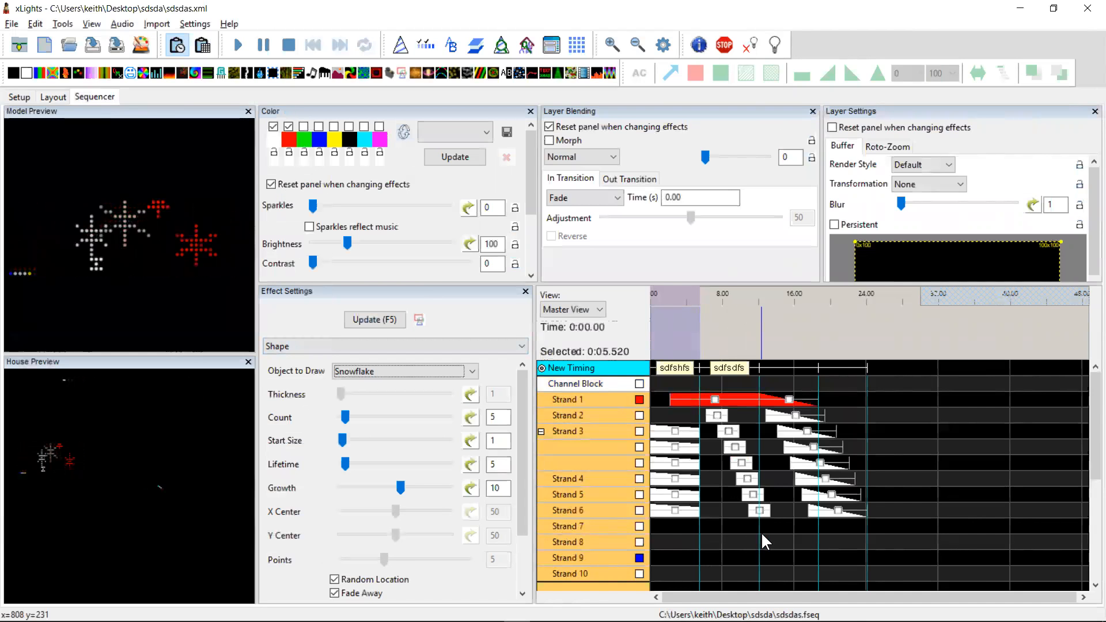
left_click(542, 370)
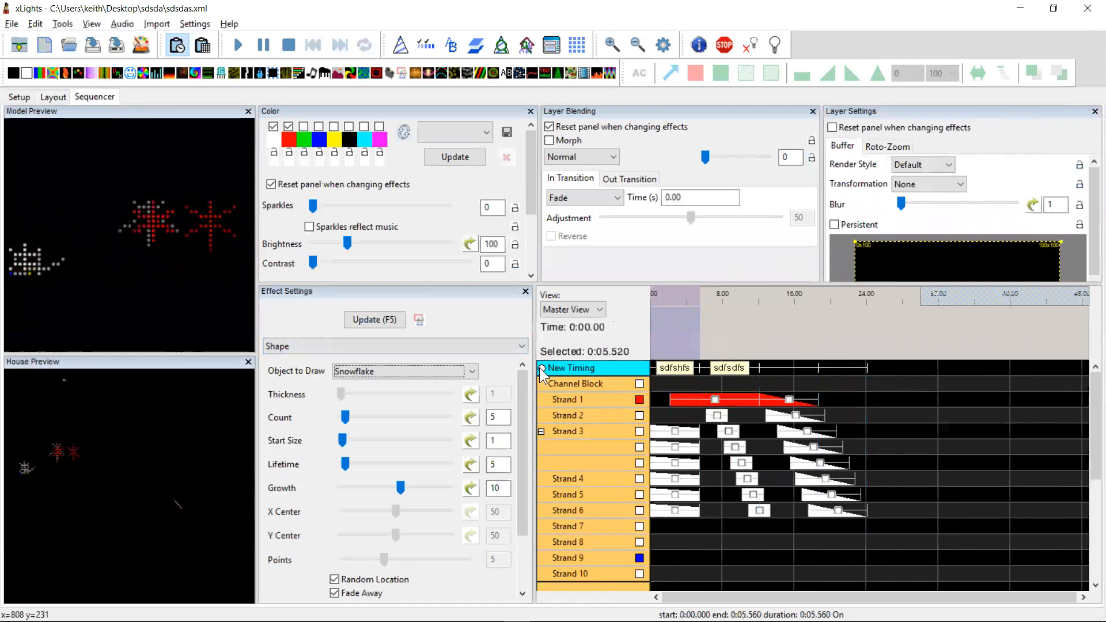
Step: Box-select groups of effects across the Channel Block's lower strands several times to demonstrate the improved effect selection
left_click_drag(756, 527, 826, 464)
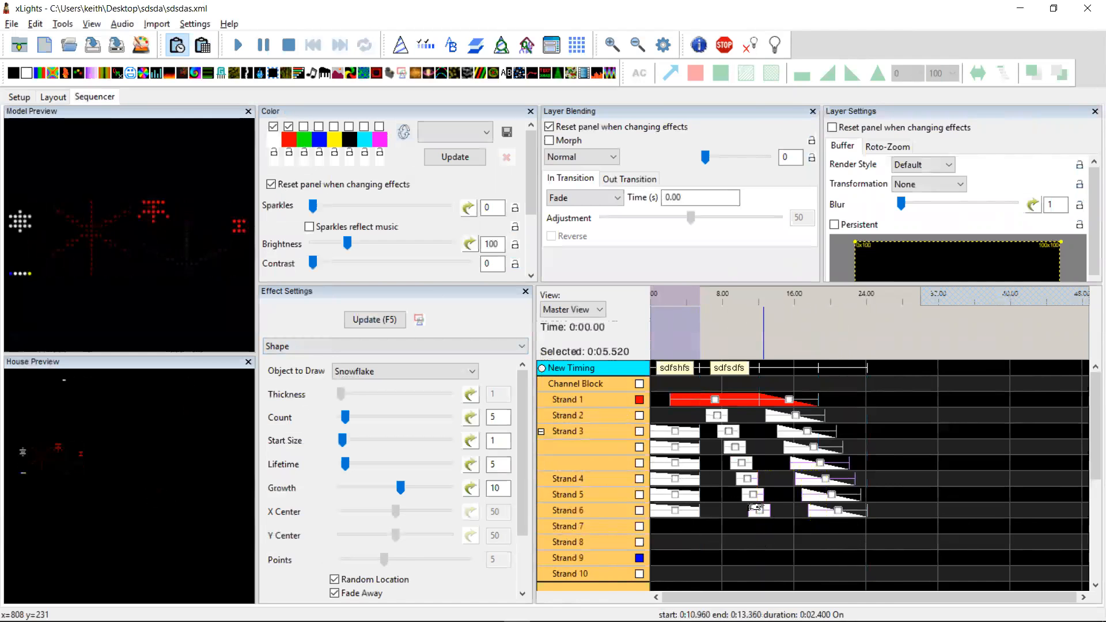
left_click_drag(725, 528, 781, 467)
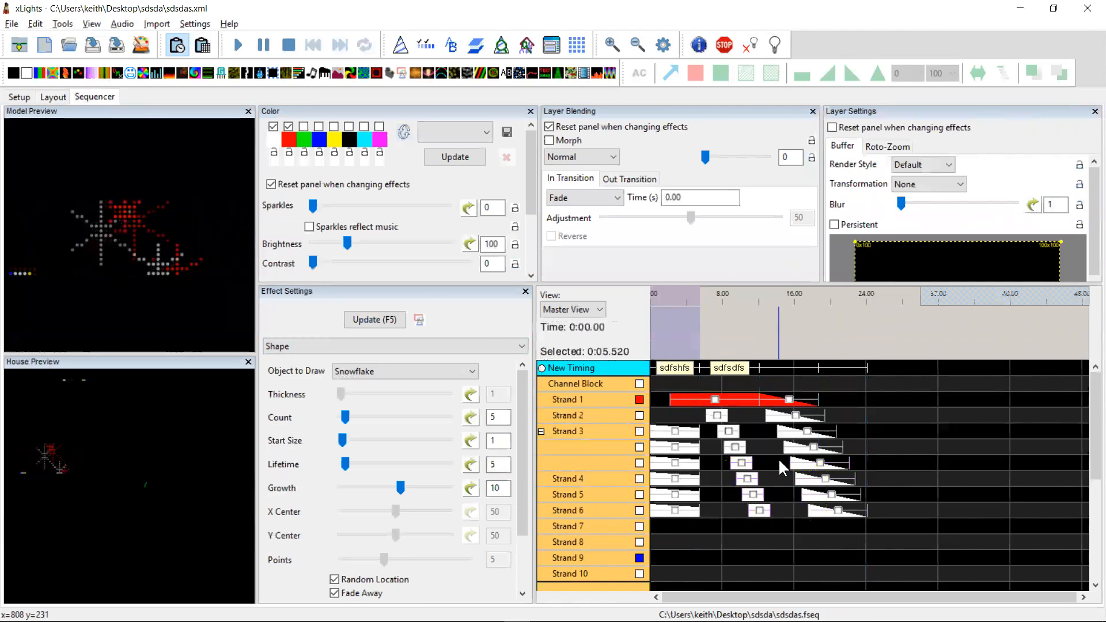
left_click_drag(752, 545, 829, 471)
left_click_drag(736, 530, 835, 464)
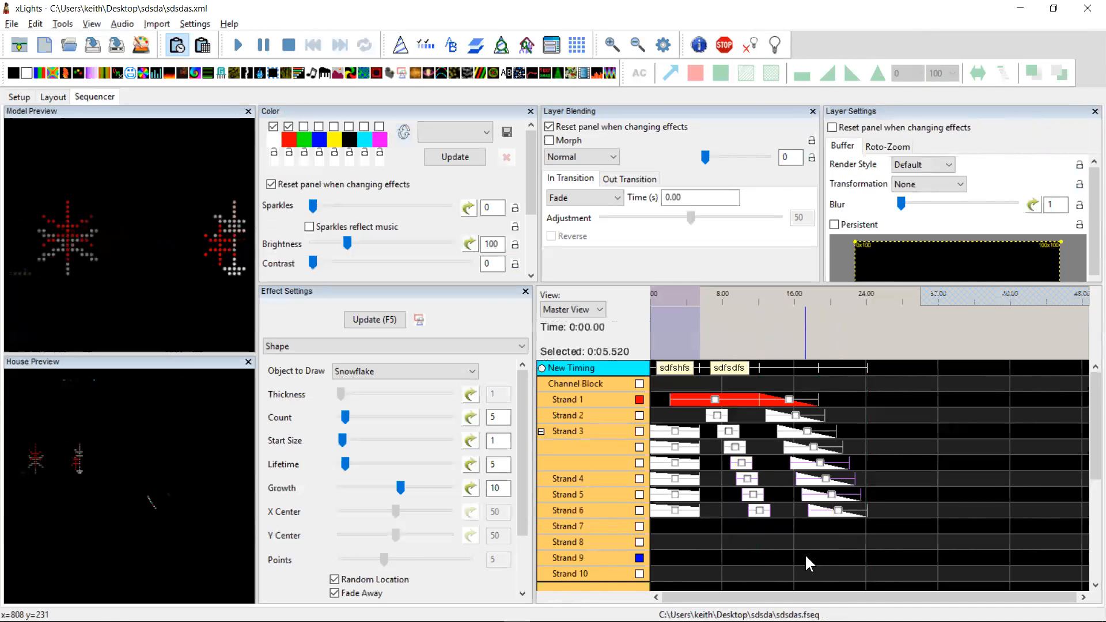
key("Down")
key("Down")
key("Up")
key("Up")
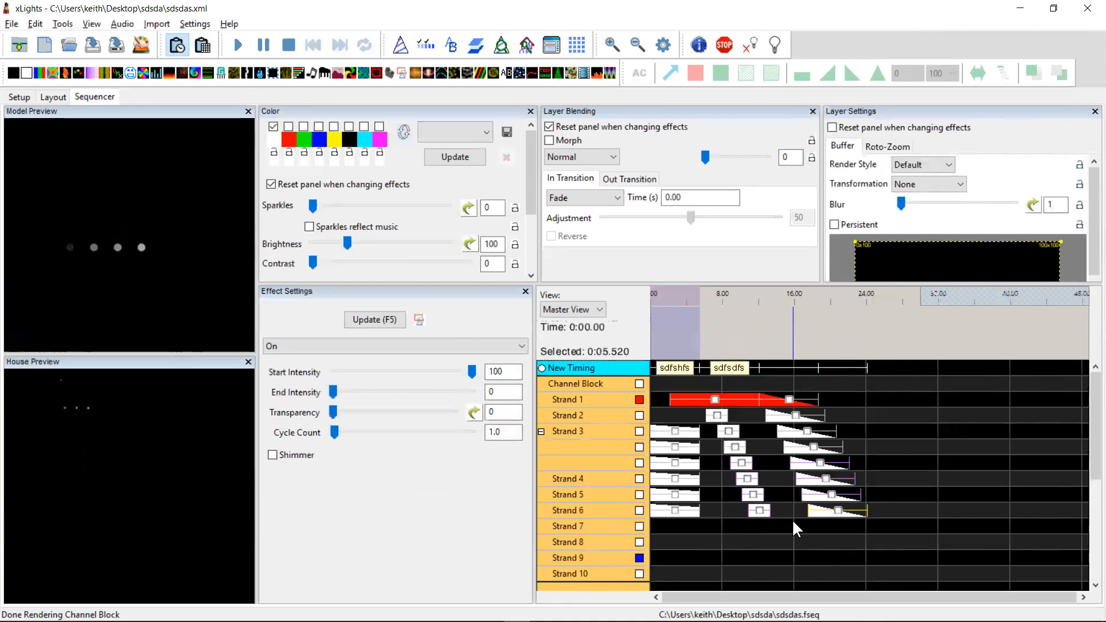
Step: Check the highlighted release note in Notepad++, return to xLights and view the Perspectives options including Auto Save
key("alt+Tab")
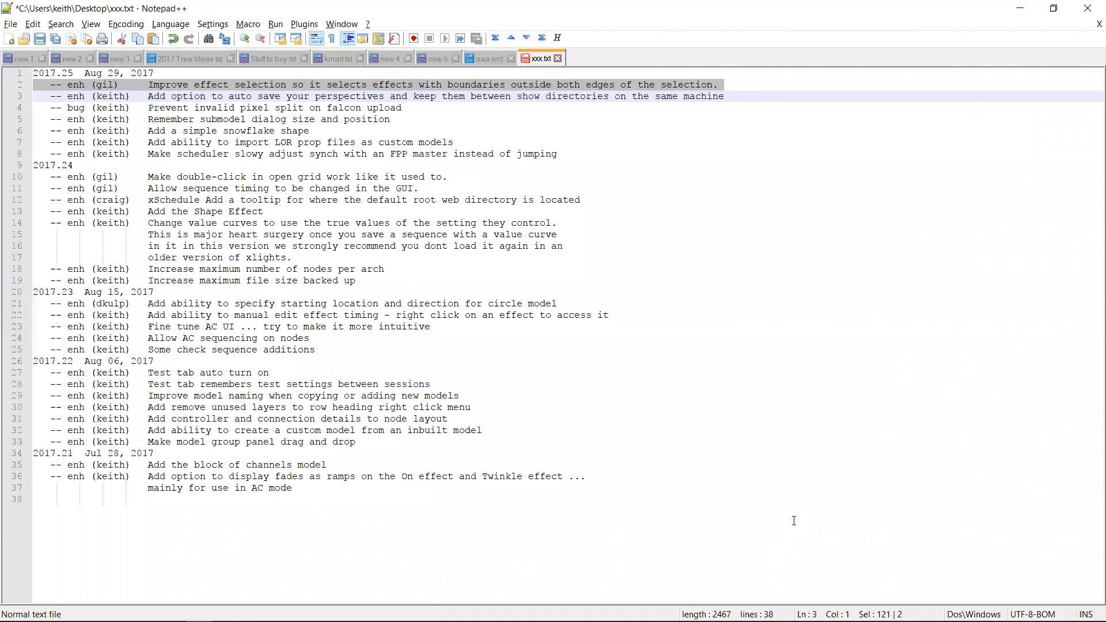
key("alt+Tab")
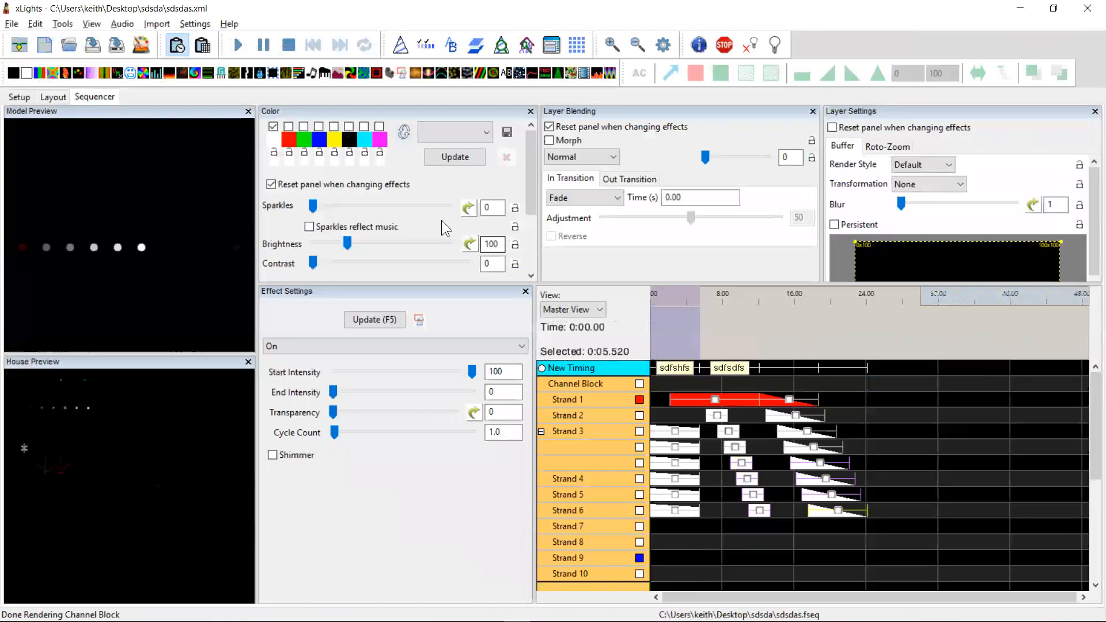
left_click(93, 24)
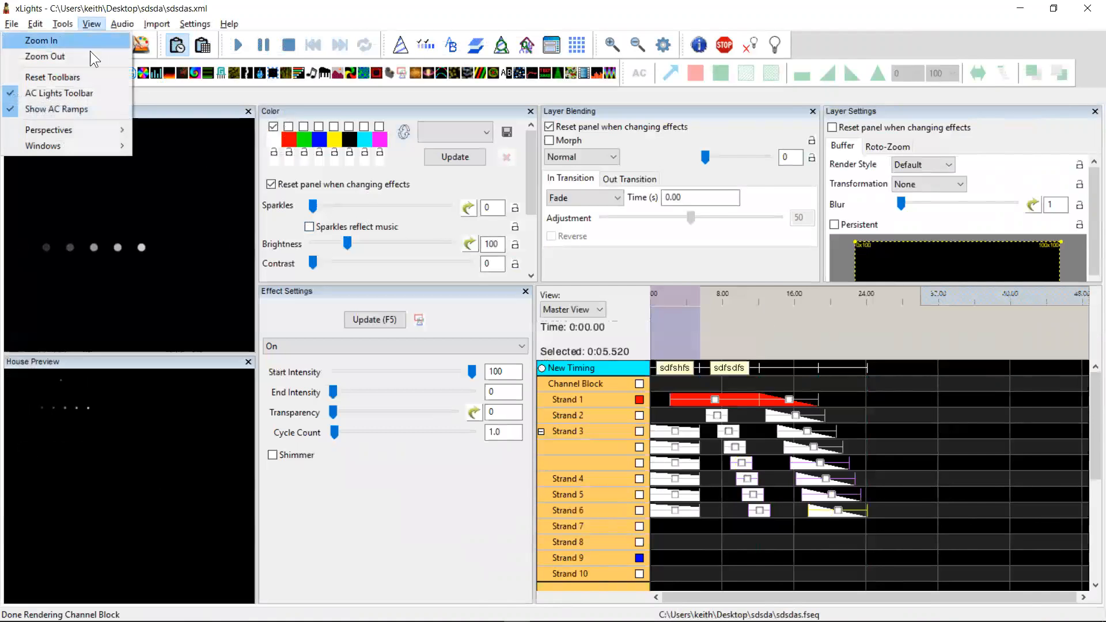
mouse_move(82, 125)
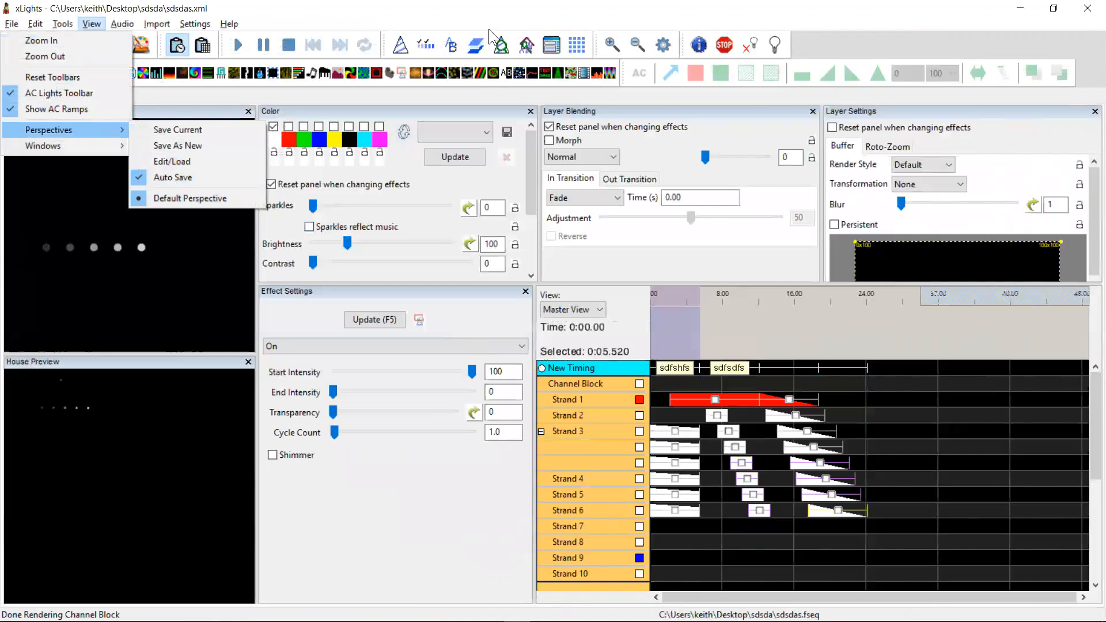
left_click(441, 12)
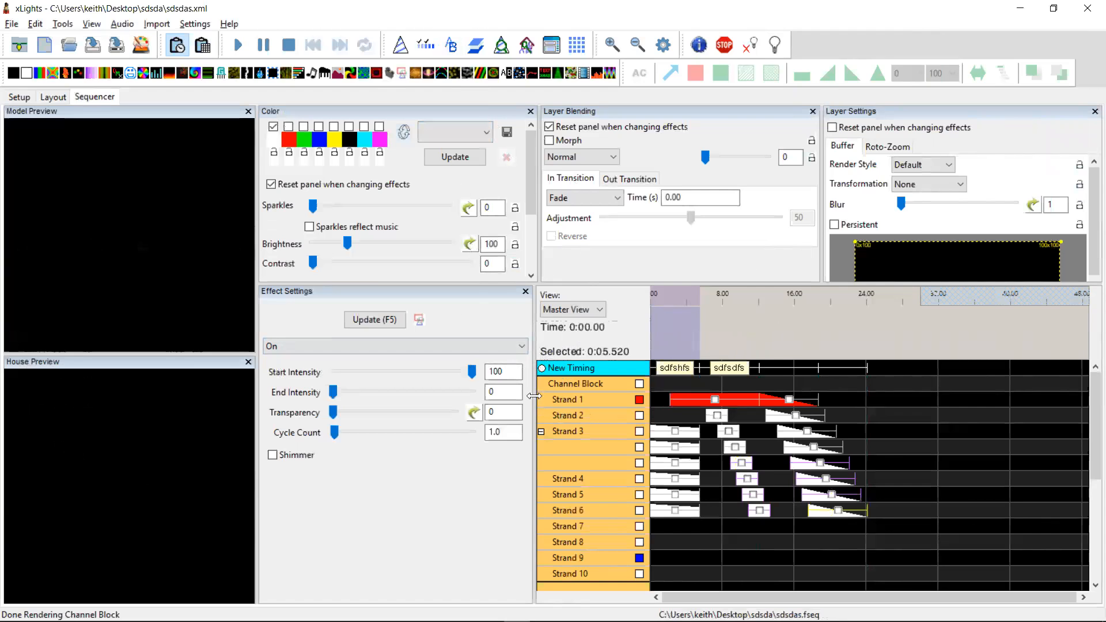
Step: Review the Perspectives options once more and close the House Preview window
left_click(91, 23)
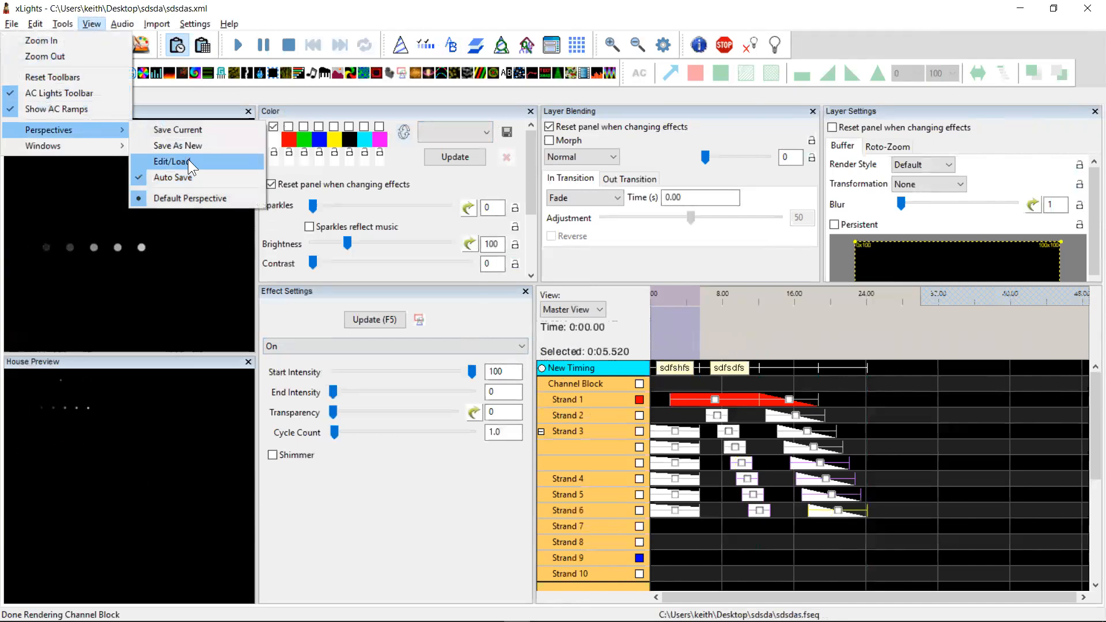
left_click(402, 492)
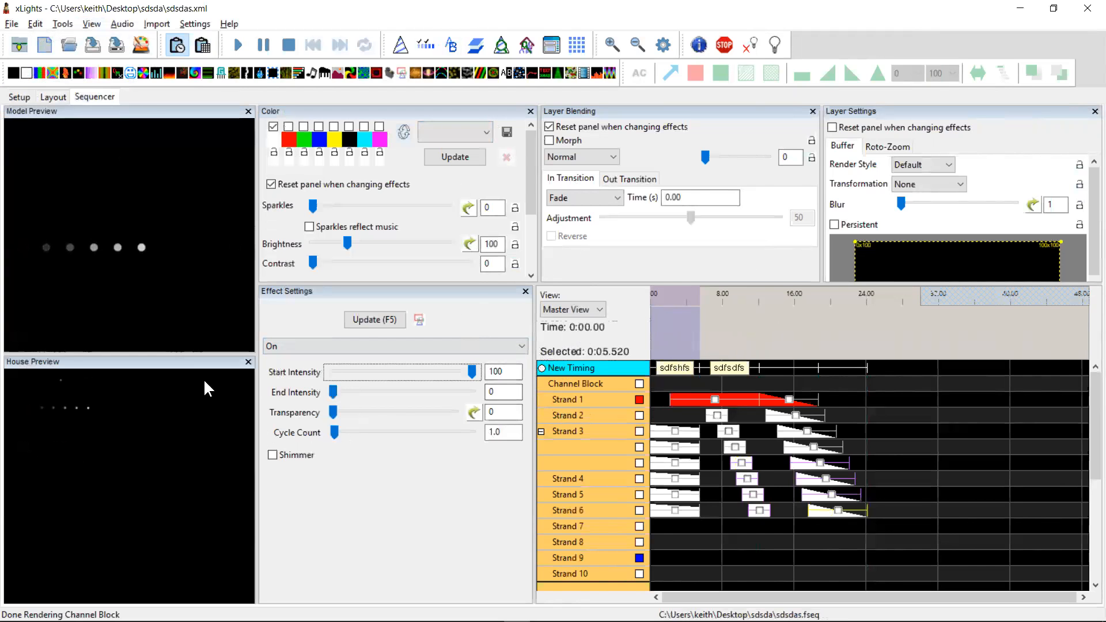
left_click(249, 360)
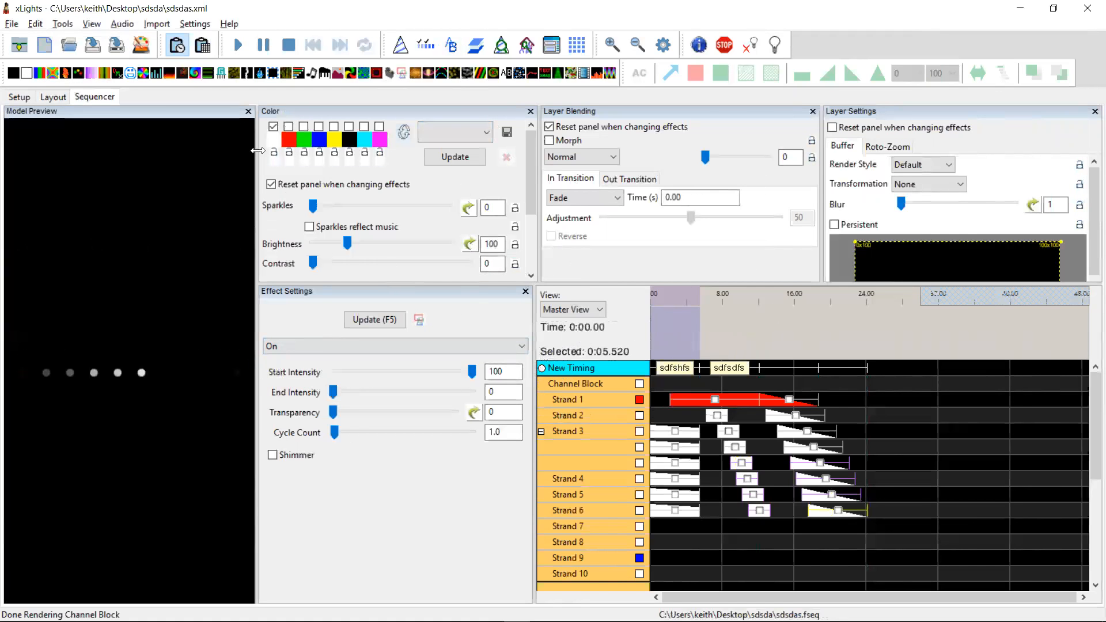
Step: Dock Effect Settings above the Model Preview and exit xLights, discarding the sequence changes but saving the models, views, perspectives and presets
left_click_drag(437, 291, 160, 342)
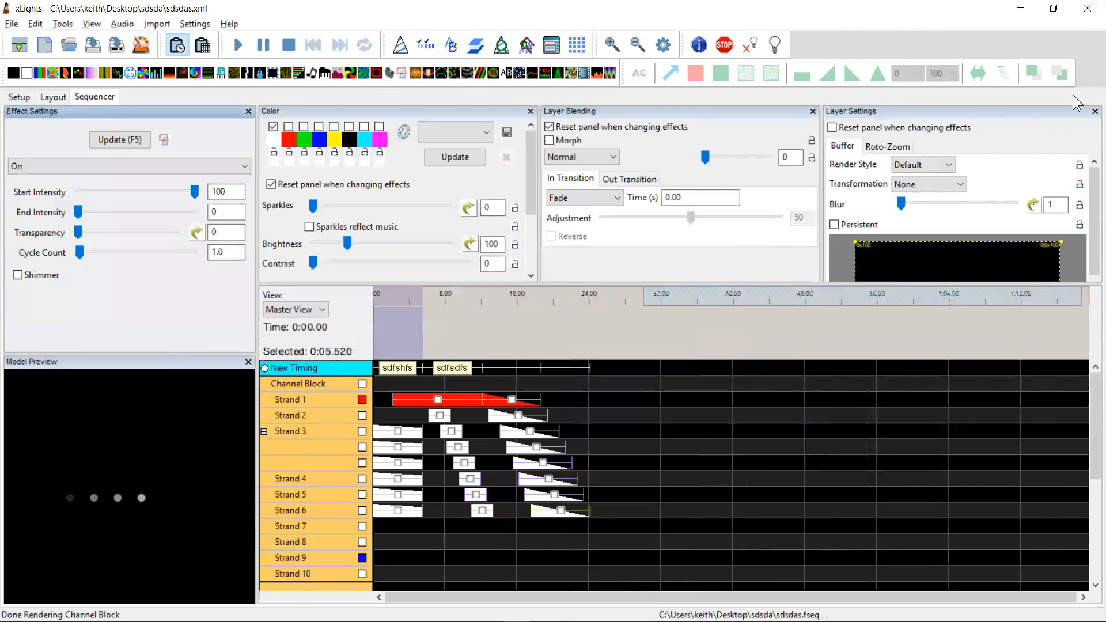
left_click(1089, 6)
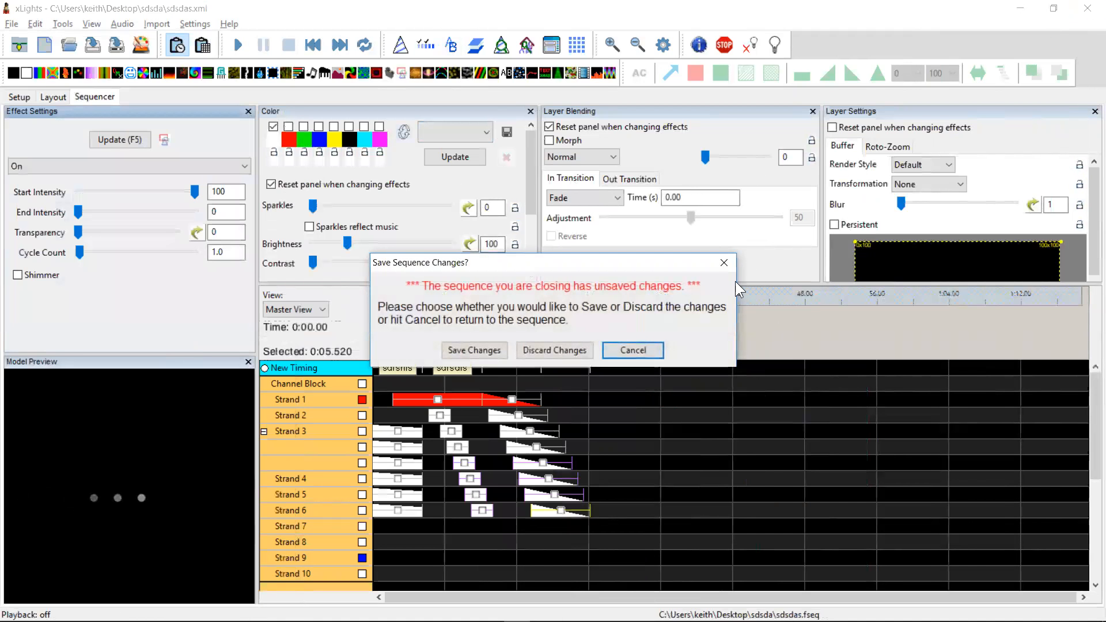
left_click(543, 352)
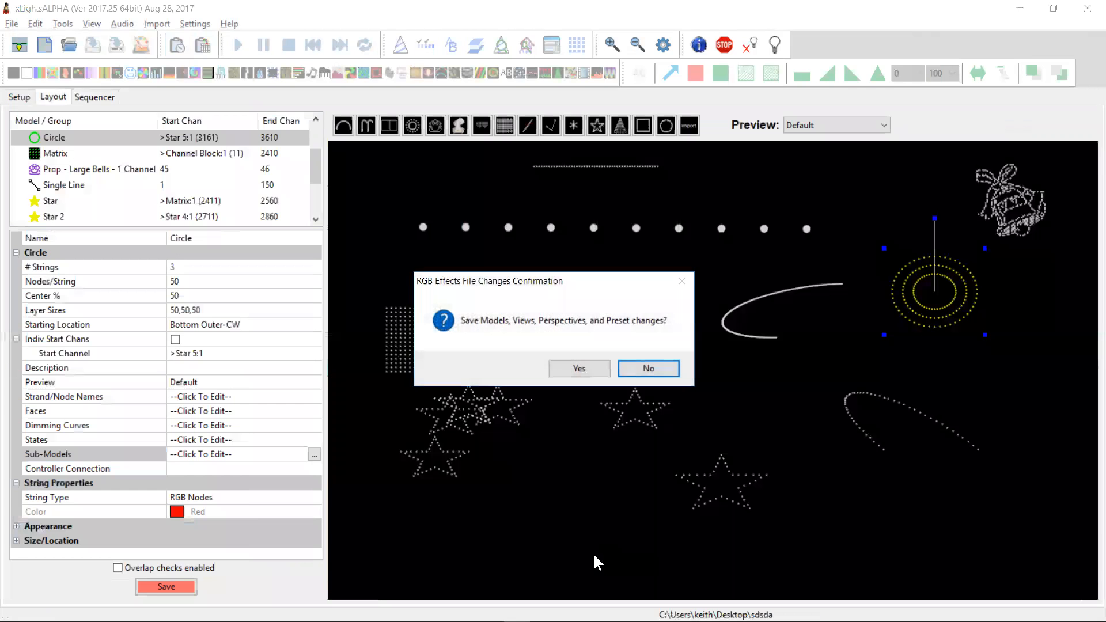
left_click(580, 370)
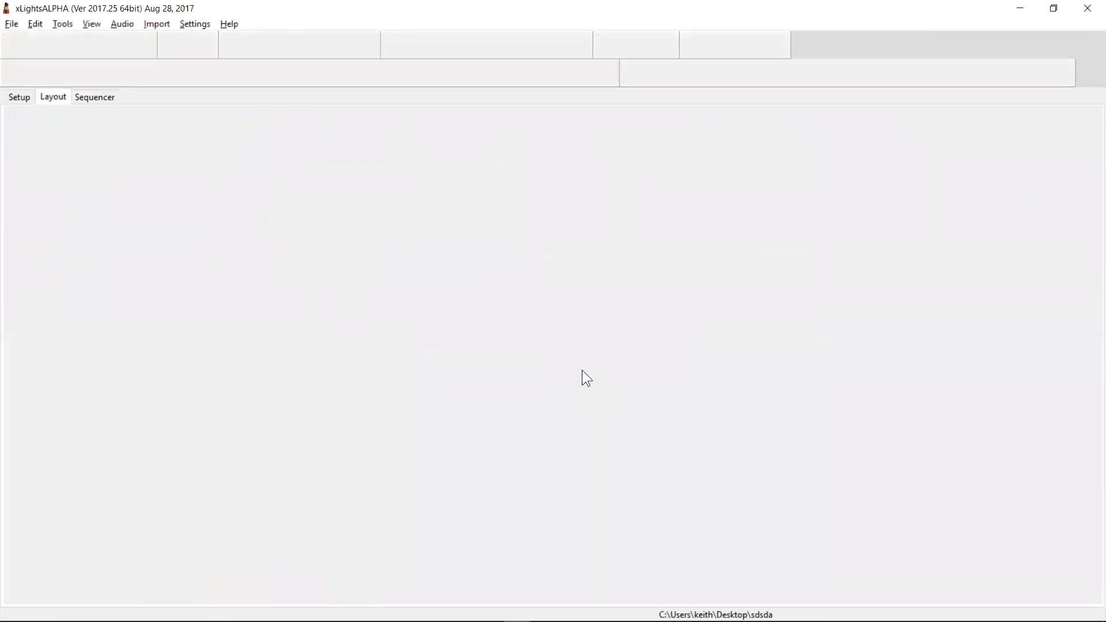
Step: Relaunch xLights and create a new sequence to check that the rearranged panel layout is restored
mouse_move(466, 621)
left_click(517, 612)
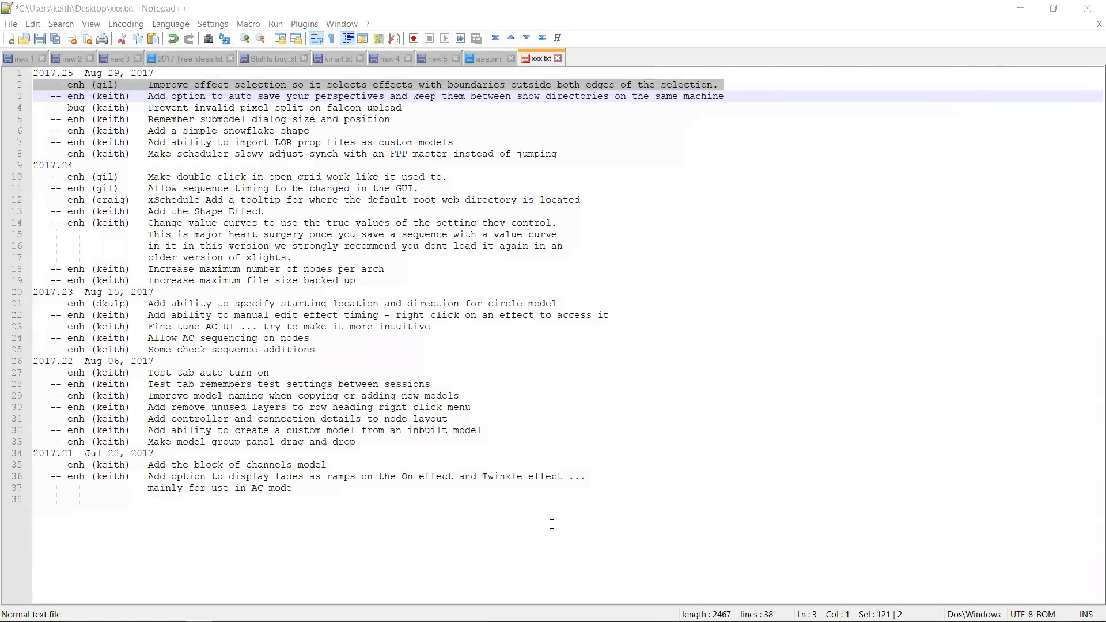
left_click(517, 612)
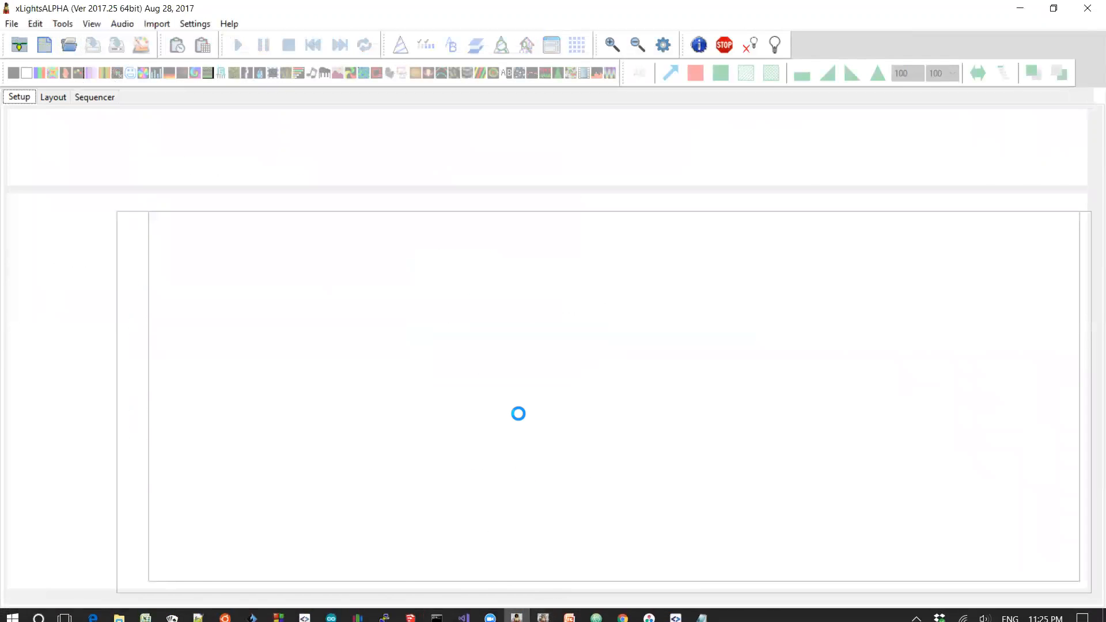
left_click(49, 43)
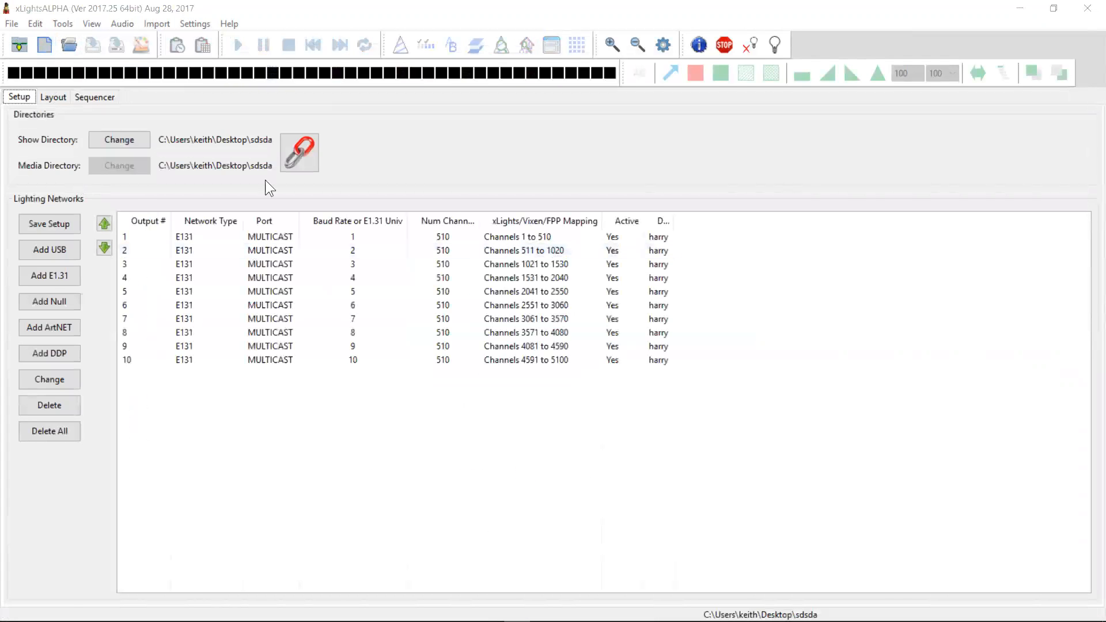
left_click(379, 310)
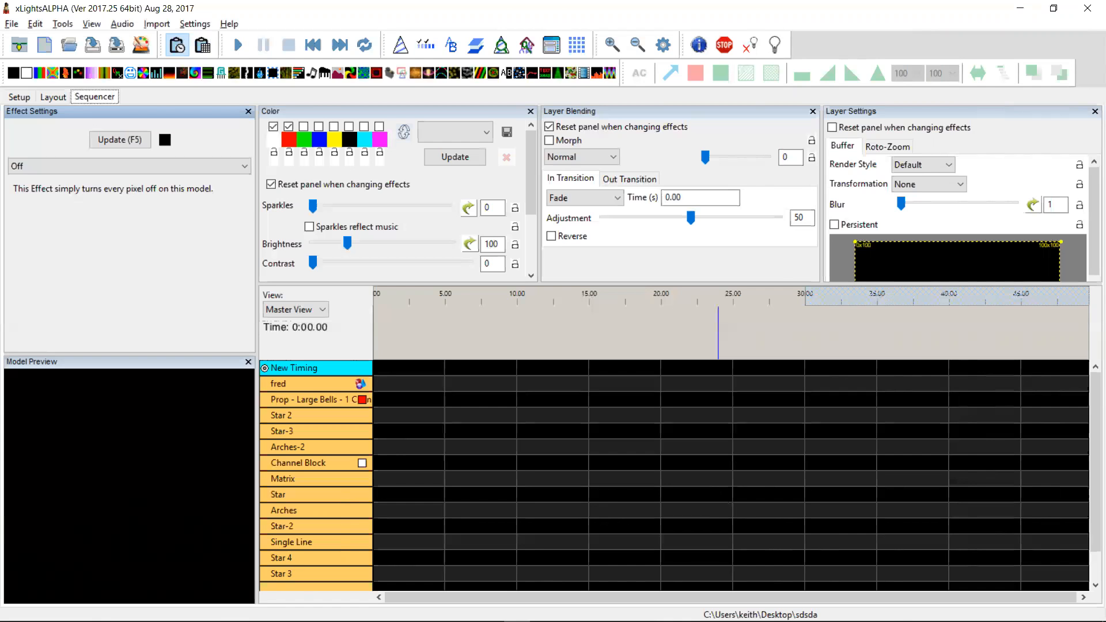
Step: Switch to the release notes in Notepad++ and highlight the 2017.25 Aug 29, 2017 heading line
key("alt+Tab")
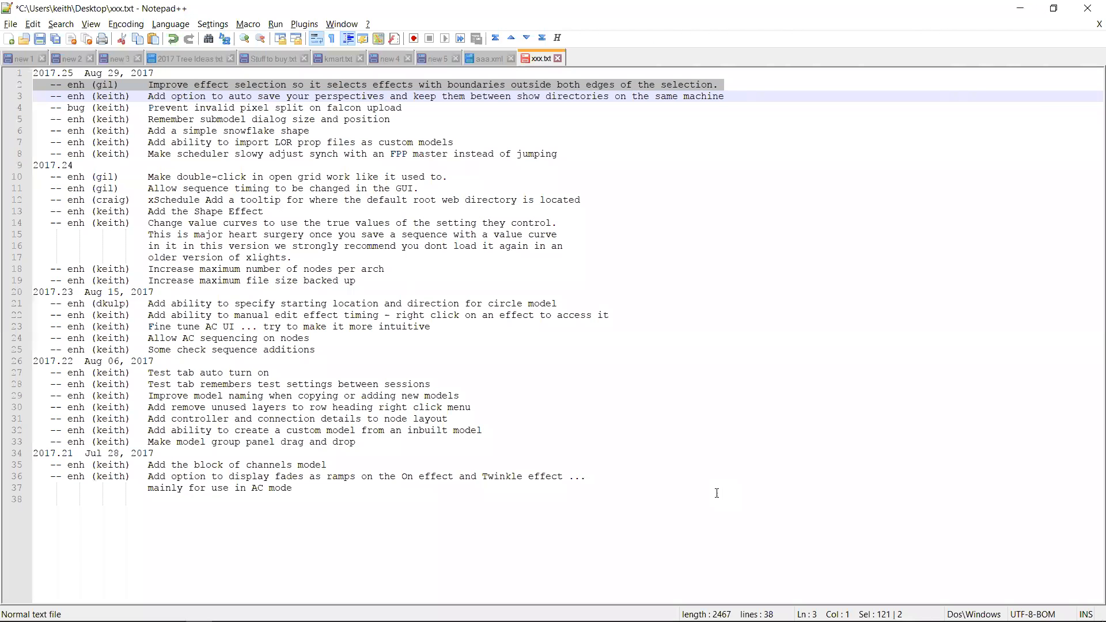
key("Up")
key("Up")
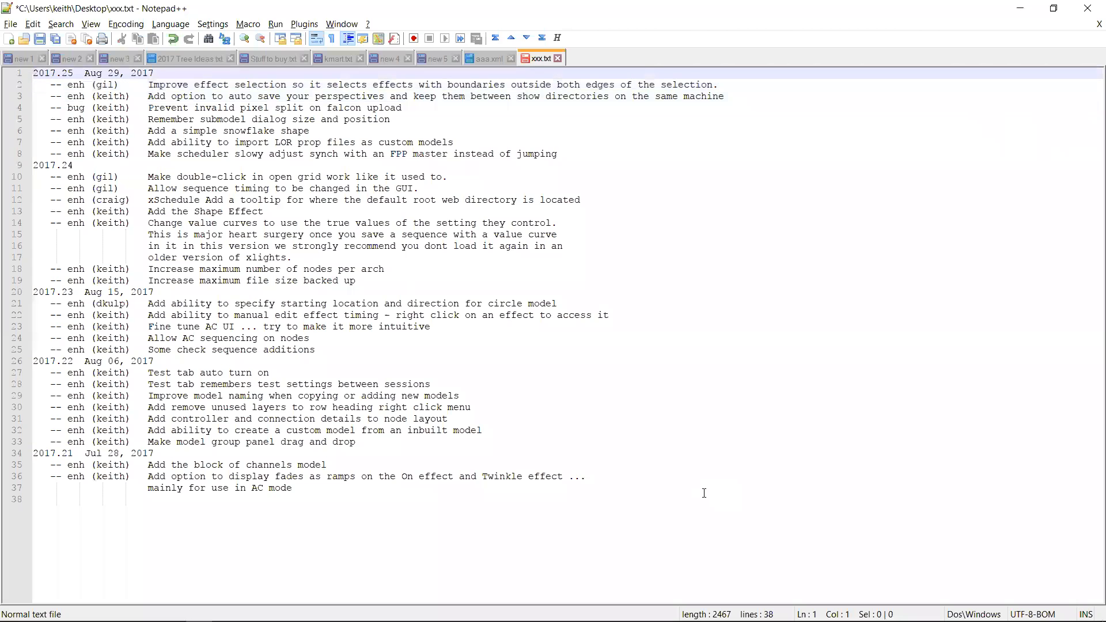
key("shift+Down")
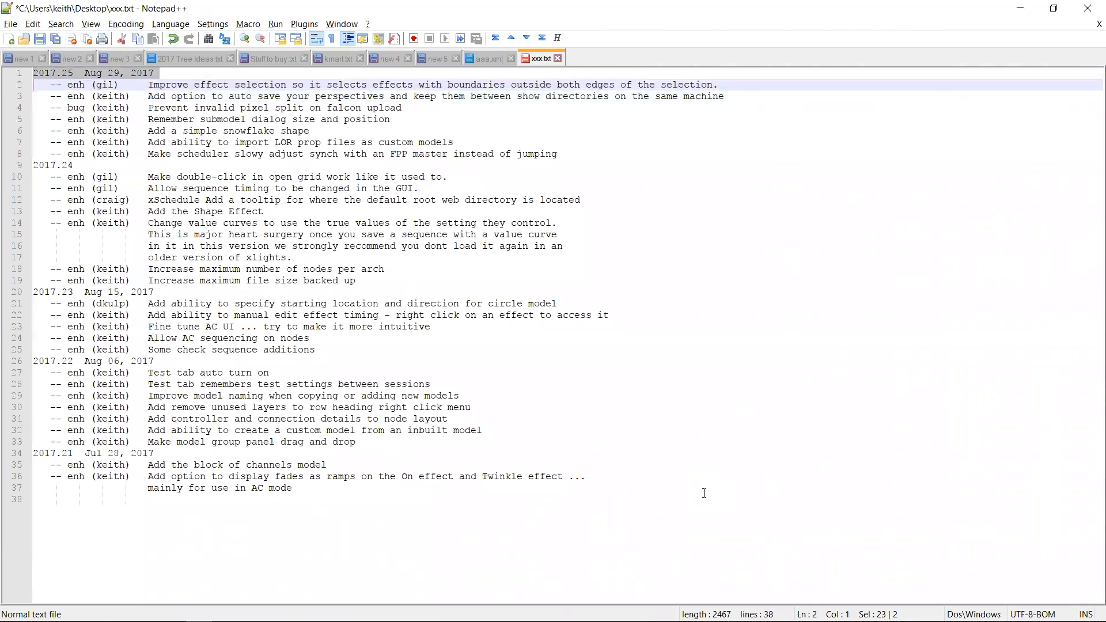